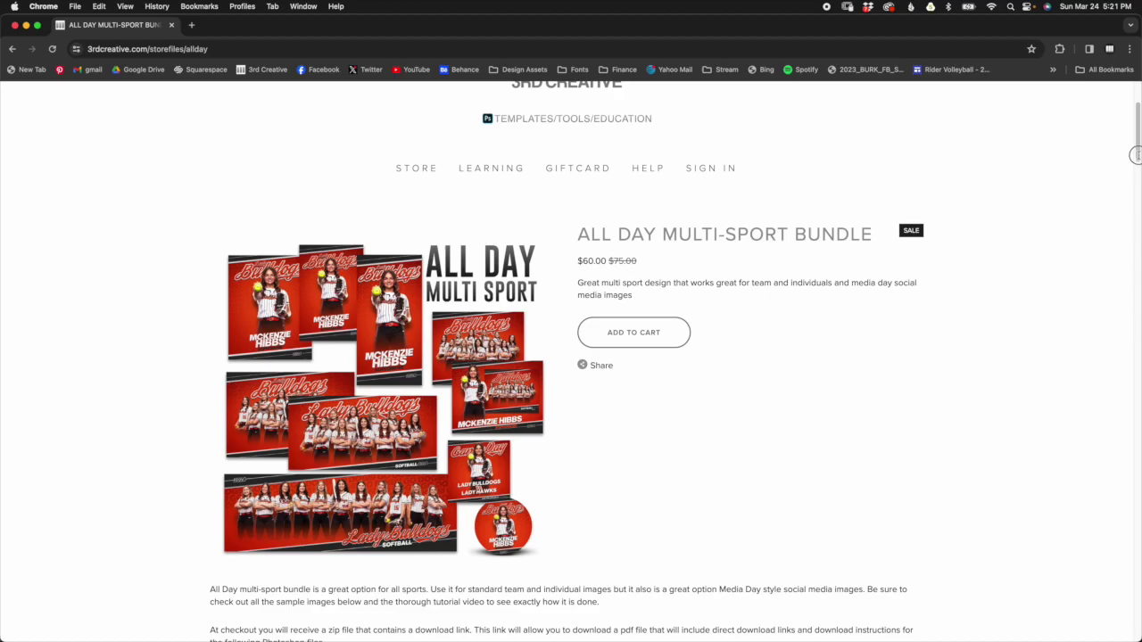
Look through the bundle's sample images for media day and social media on the product page
drag(1134, 149, 1127, 627)
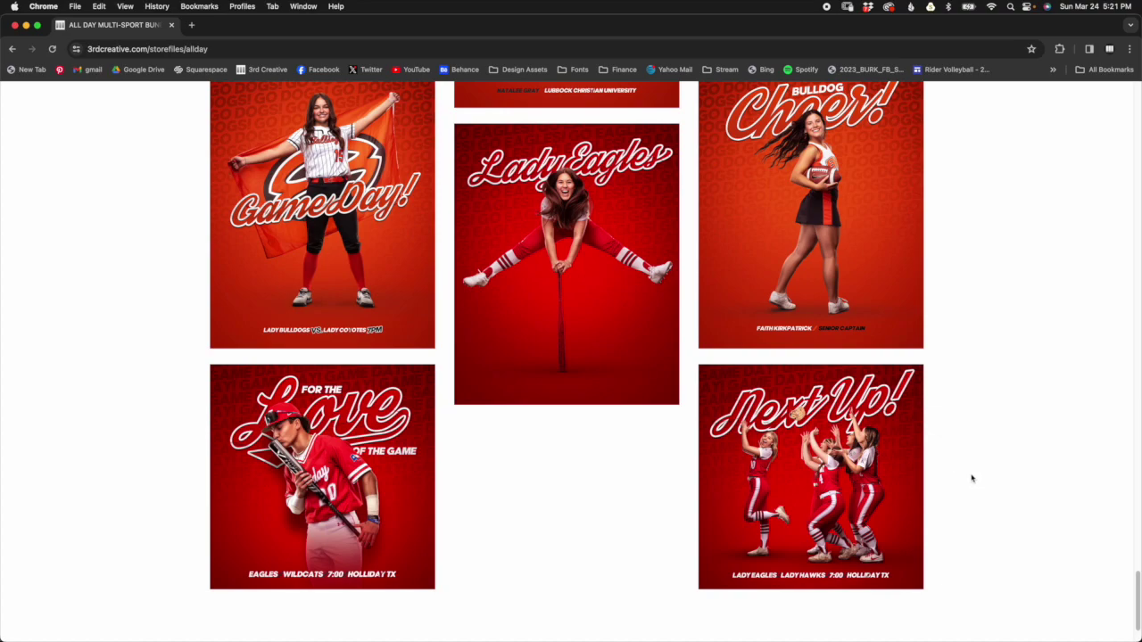
scroll(969, 476, up, 2)
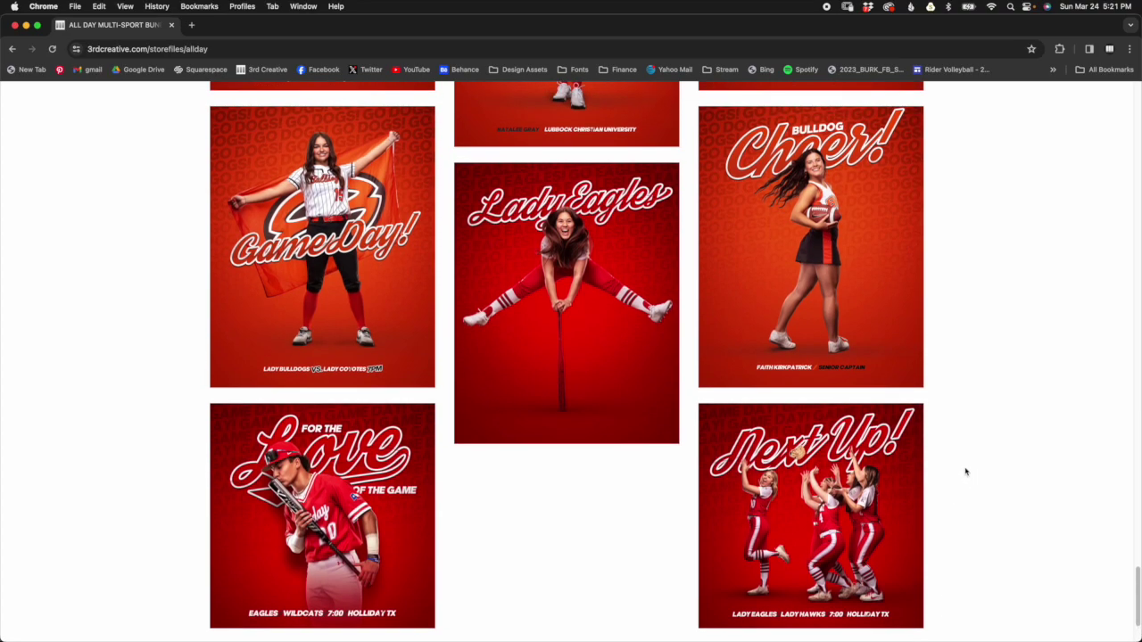
scroll(964, 470, up, 5)
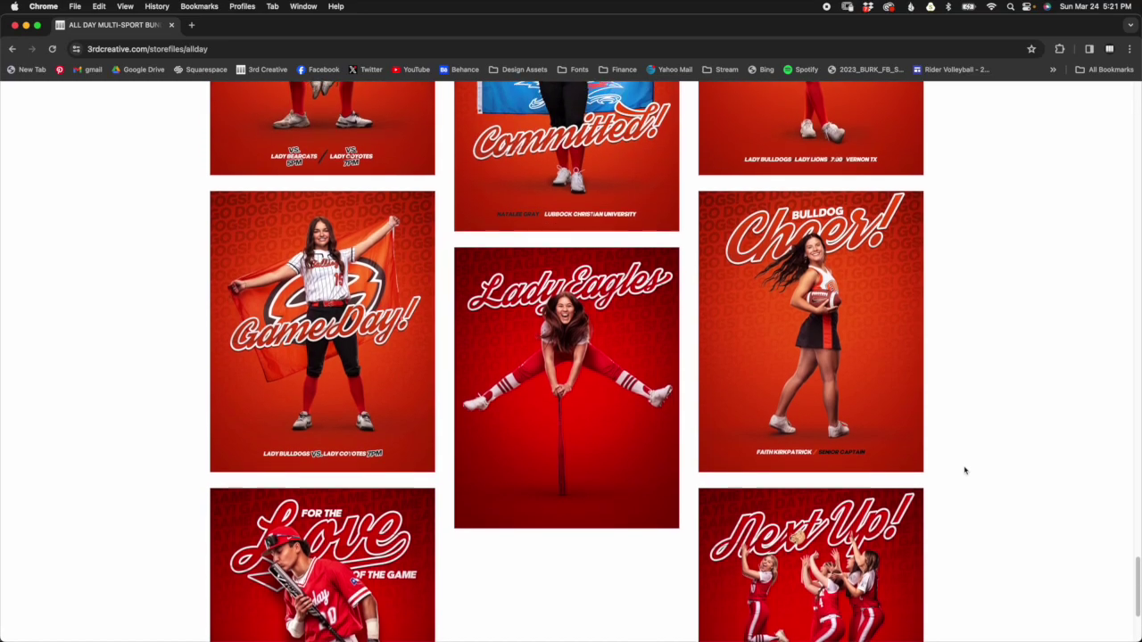
scroll(964, 471, up, 5)
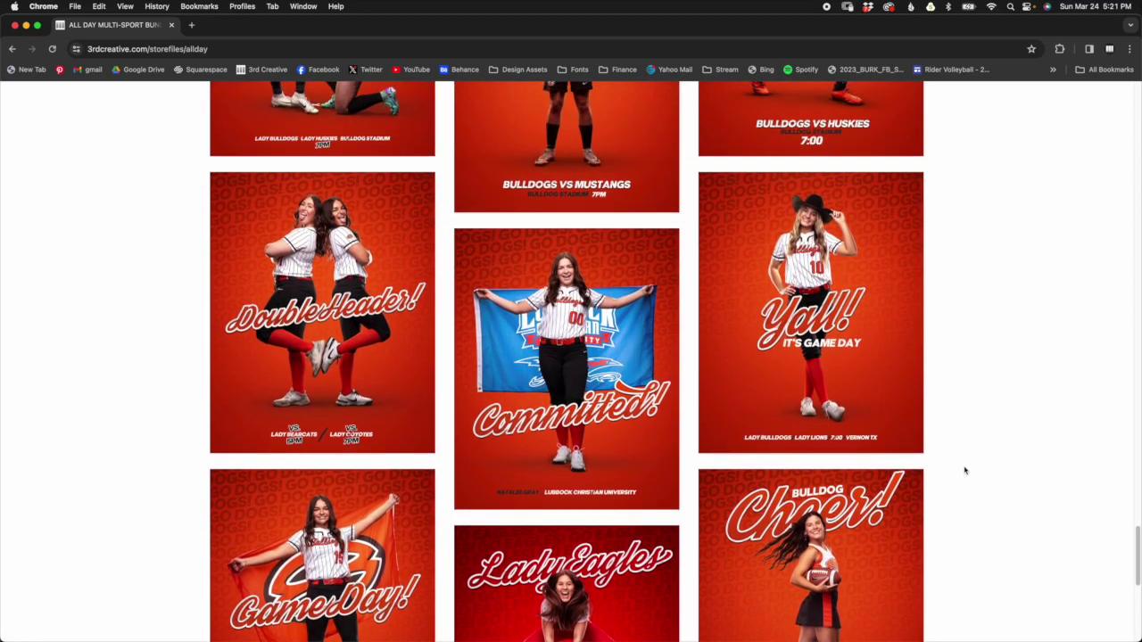
scroll(964, 470, up, 7)
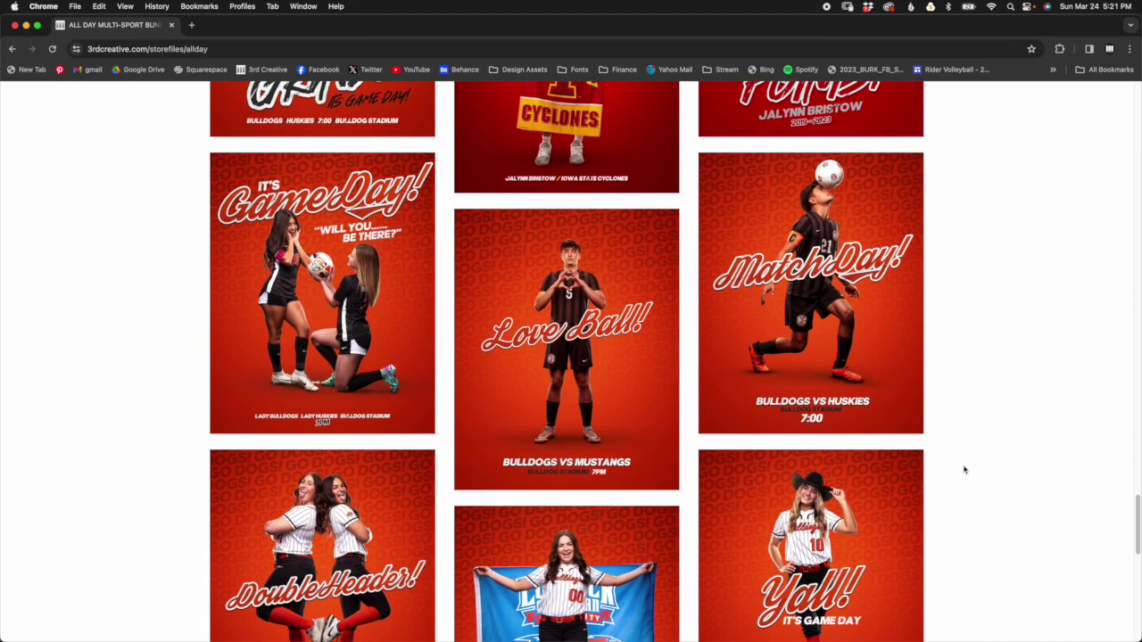
scroll(964, 470, up, 2)
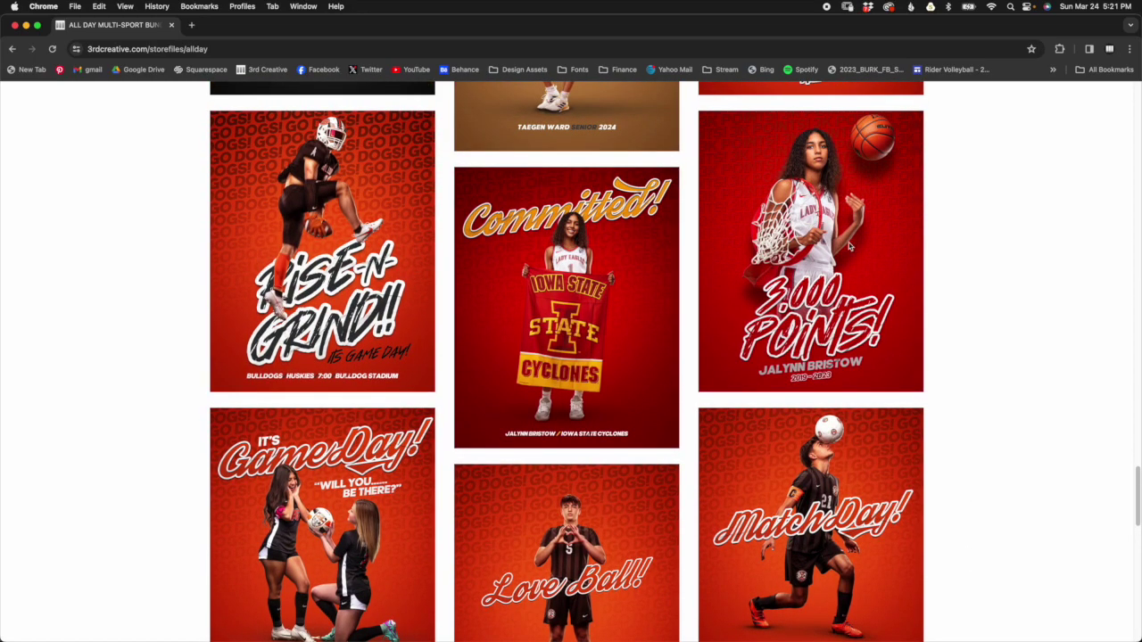
scroll(931, 389, up, 2)
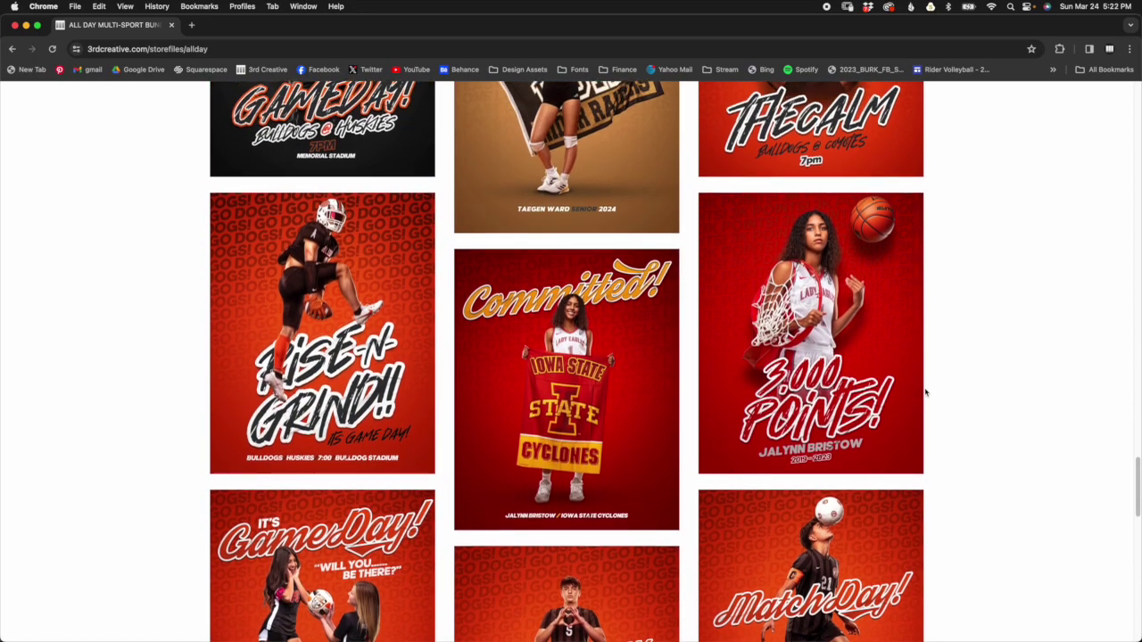
scroll(589, 392, up, 1)
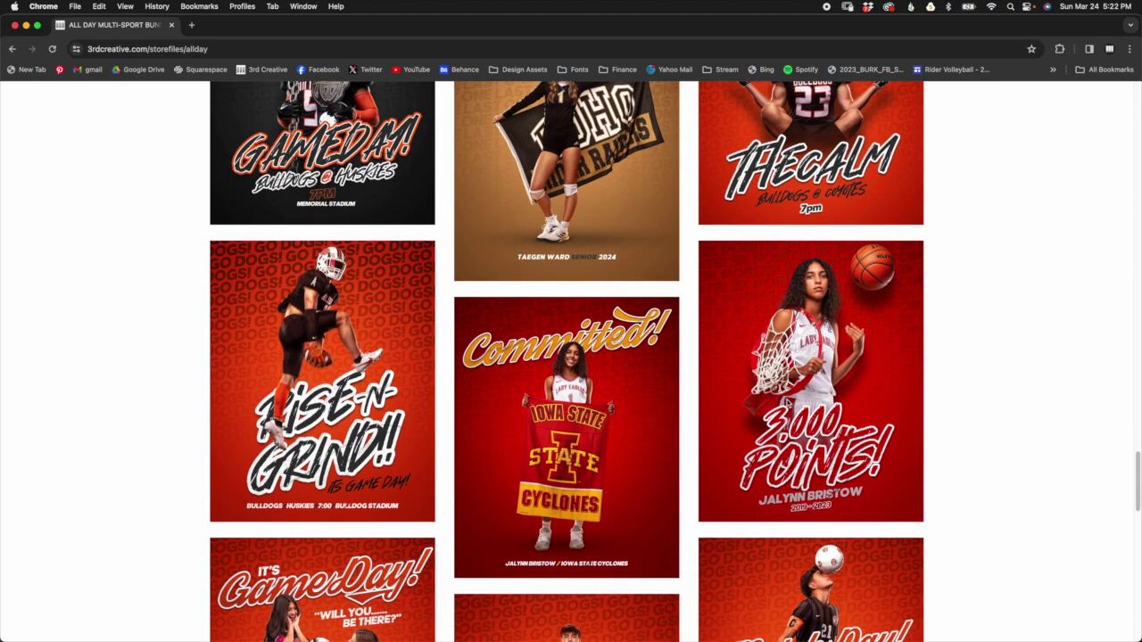
scroll(789, 404, up, 4)
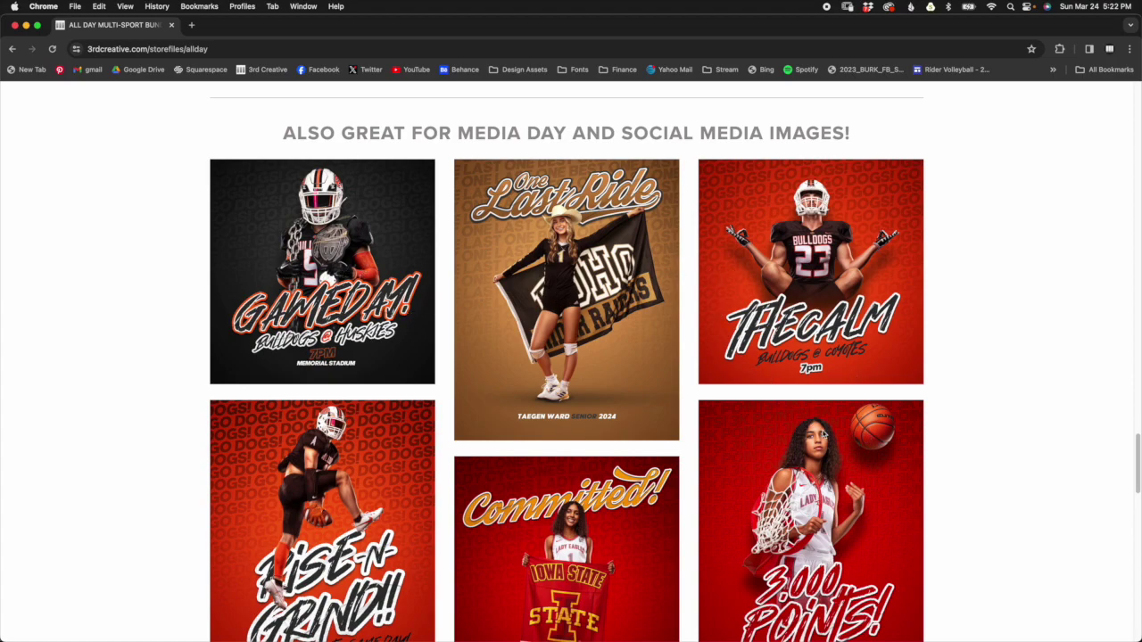
scroll(892, 449, down, 2)
Review the alternate font and layers-off samples, the traditional team and individual samples, and the included format sizes
scroll(891, 446, up, 6)
scroll(891, 443, up, 2)
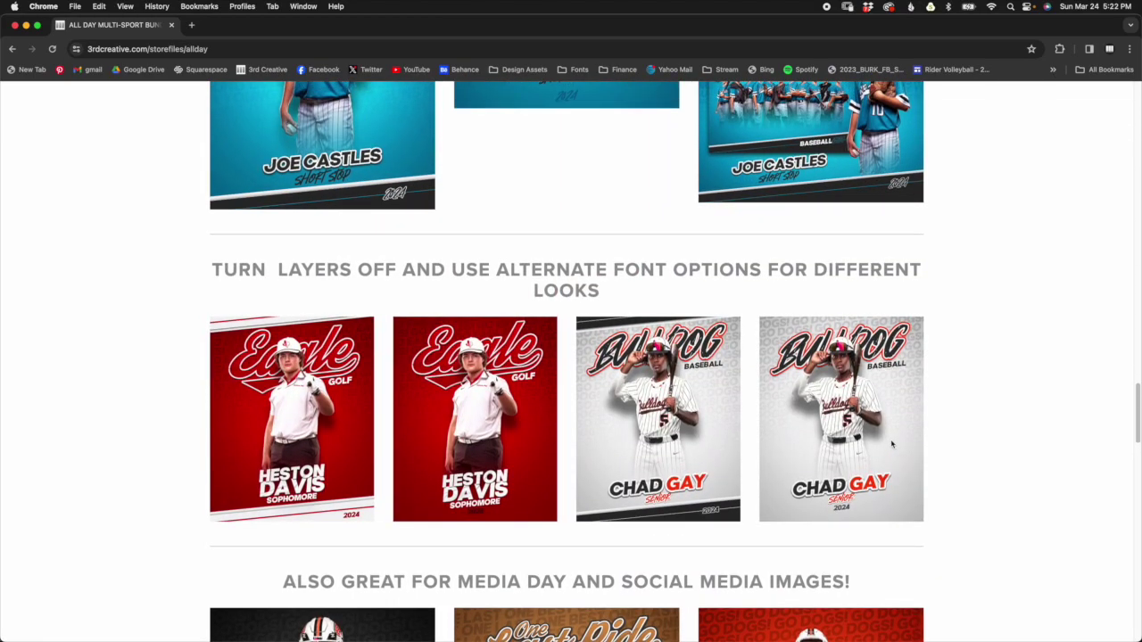
scroll(891, 444, down, 1)
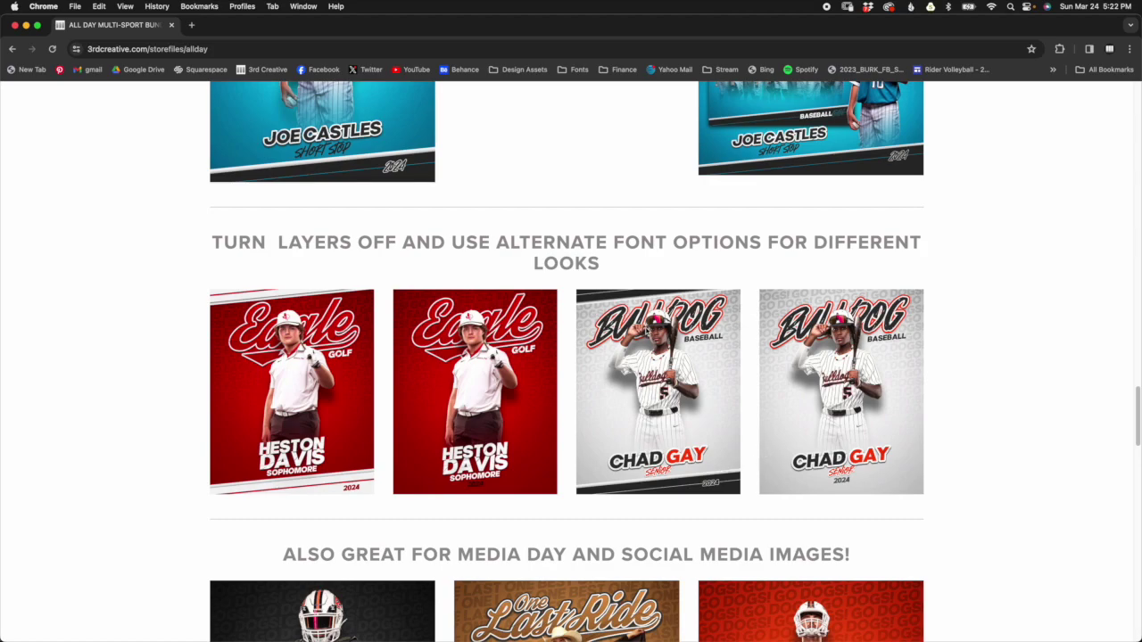
scroll(653, 470, up, 1)
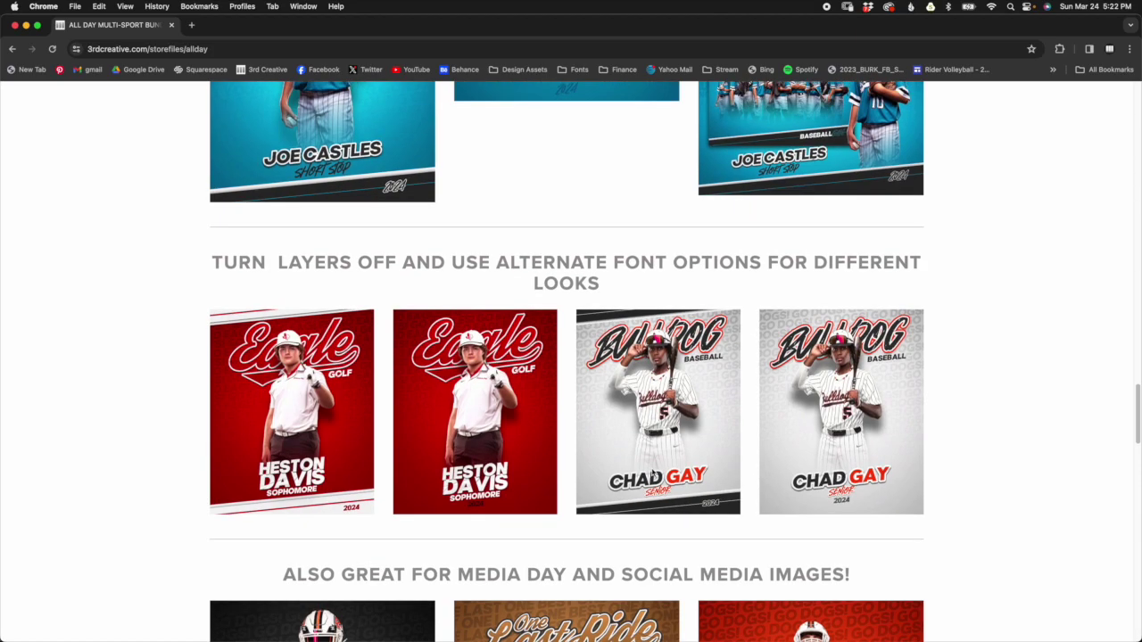
scroll(654, 477, up, 10)
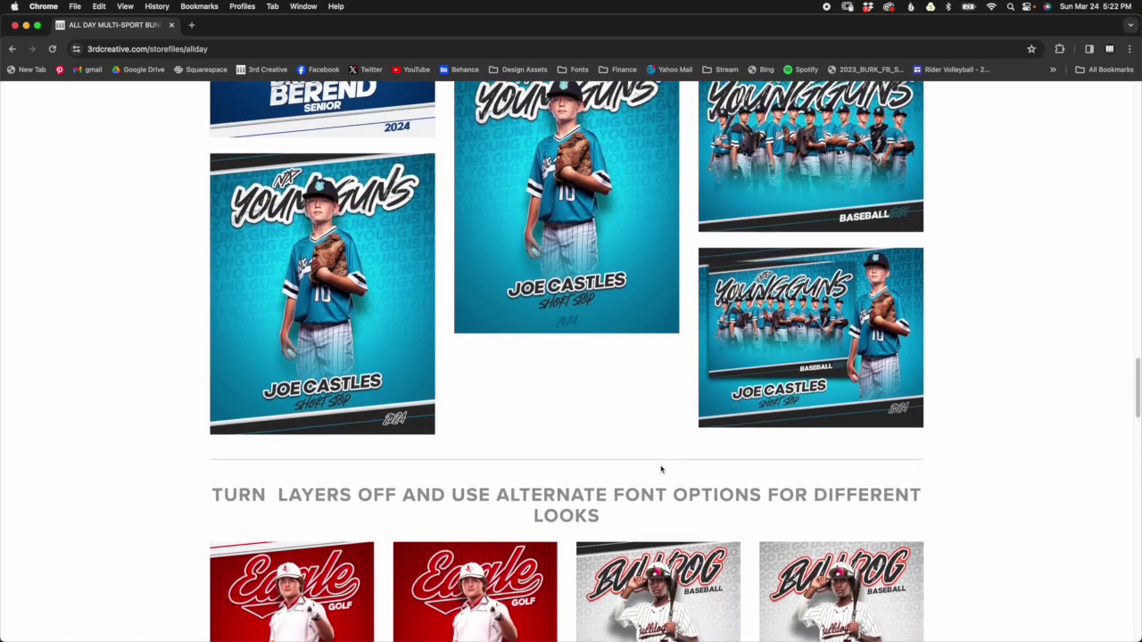
scroll(661, 469, up, 4)
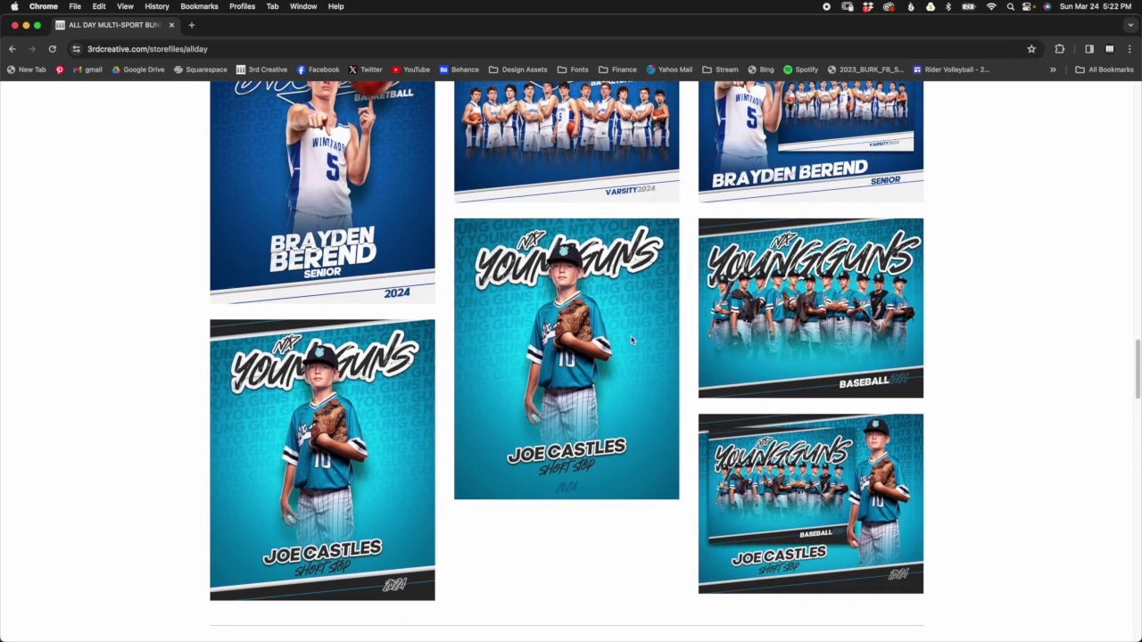
scroll(771, 327, up, 5)
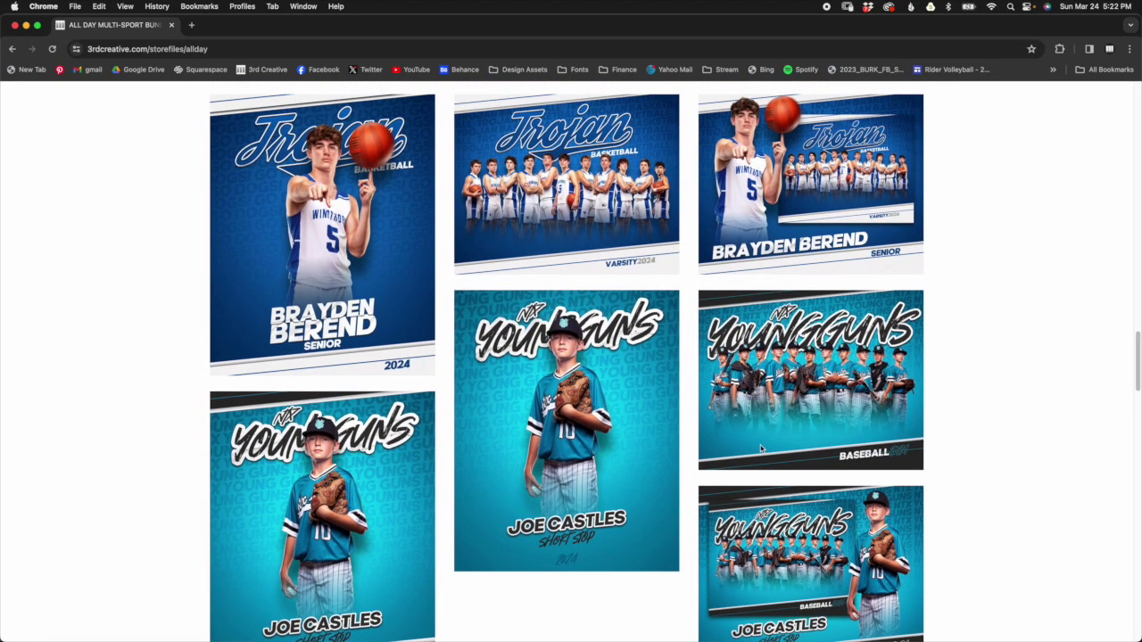
scroll(765, 460, up, 5)
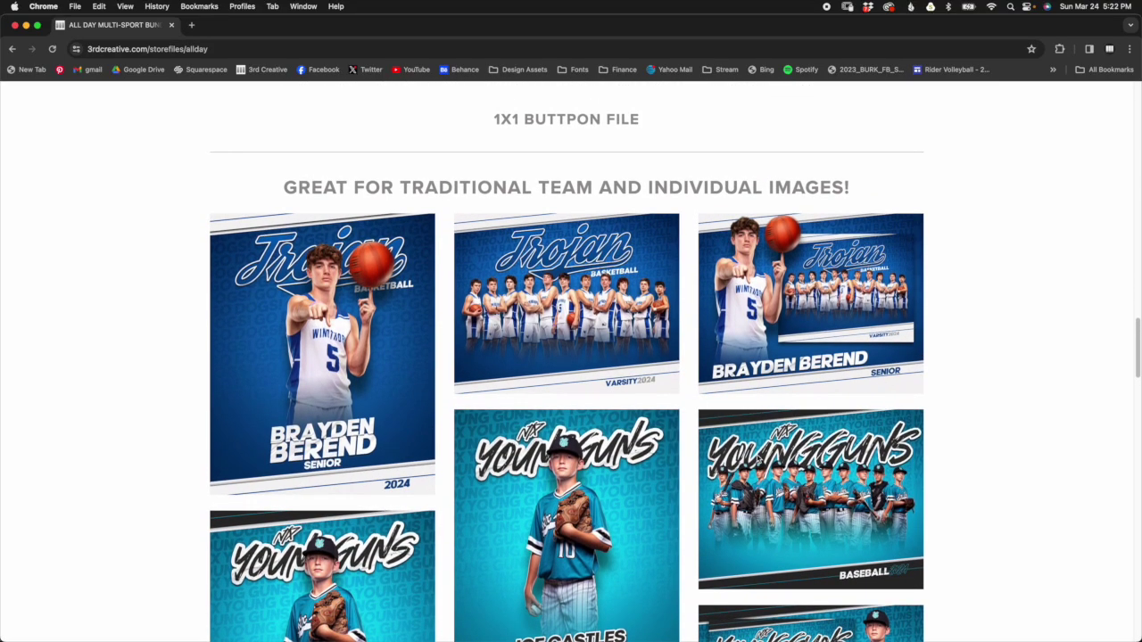
scroll(759, 459, up, 15)
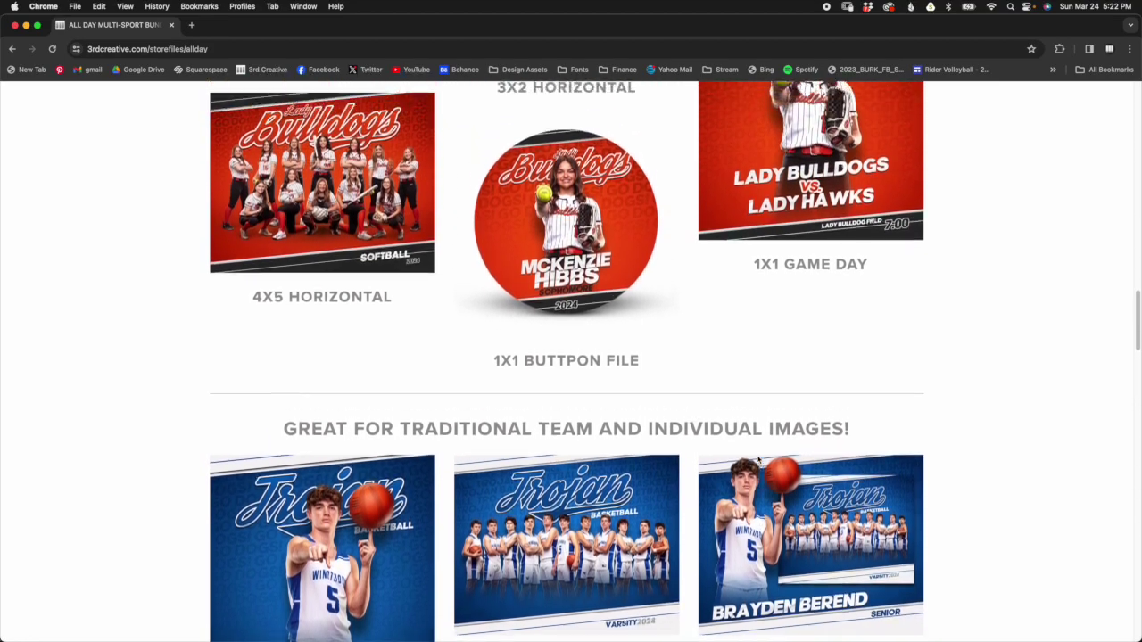
scroll(757, 459, up, 20)
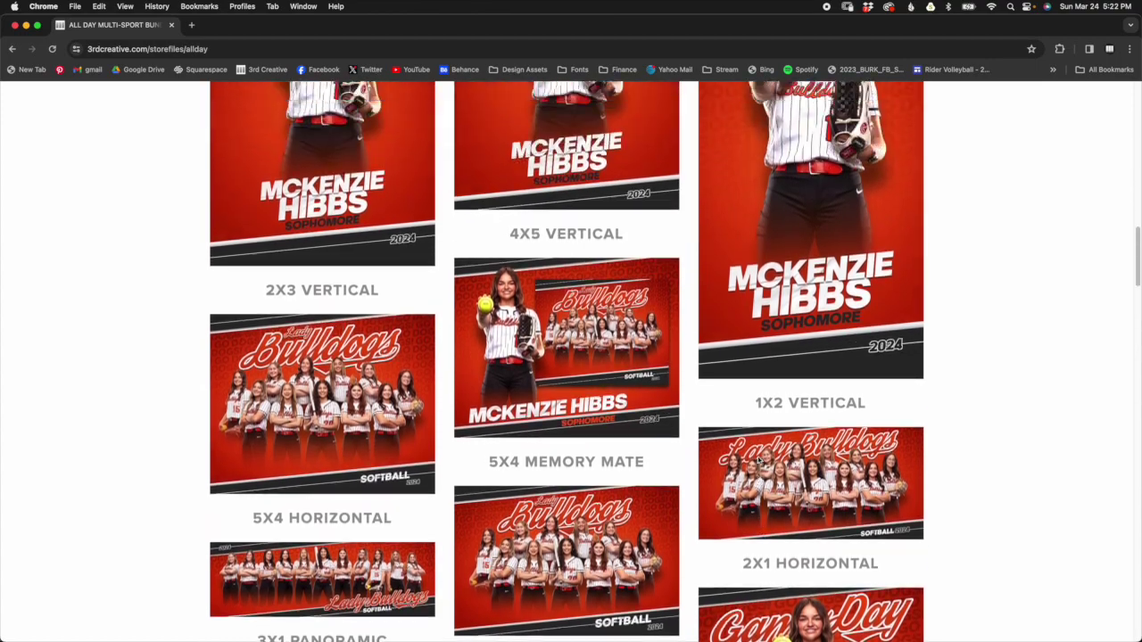
scroll(757, 460, up, 6)
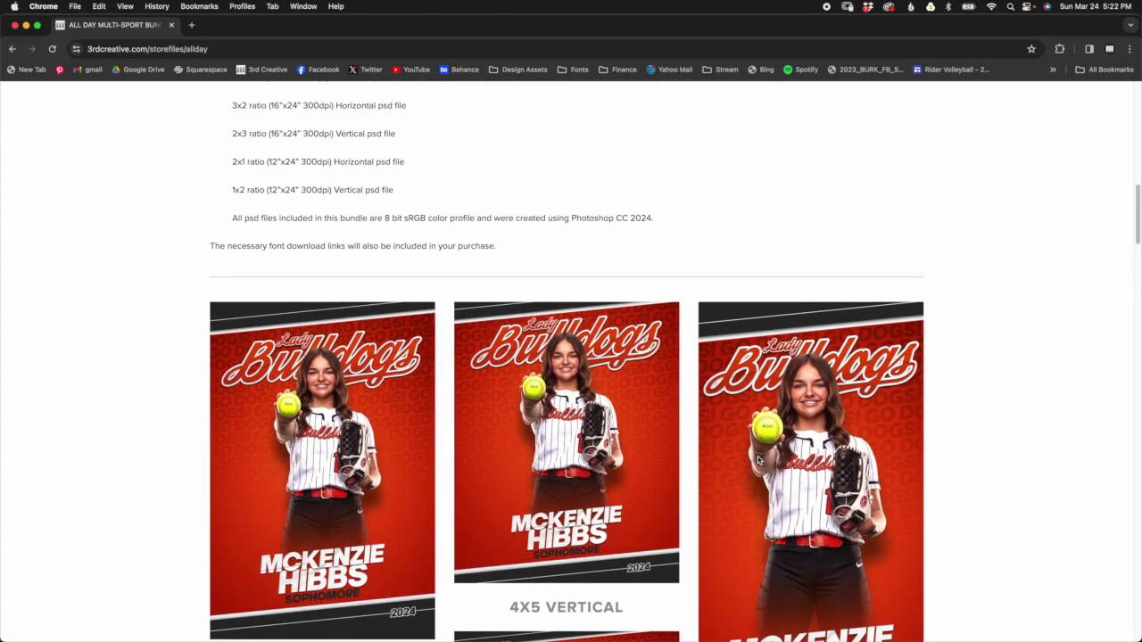
Switch to Photoshop and preview the Background Layers, Vignettes and Center Soft Spotlight groups by hiding and showing each one
key(super+Tab)
key(super+Tab)
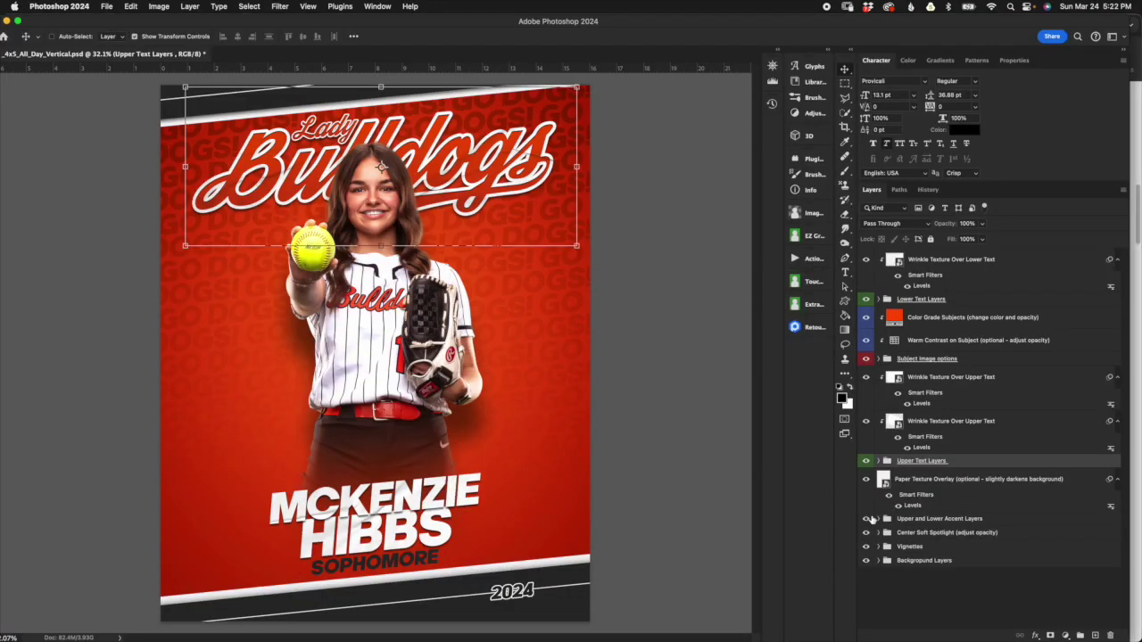
click(941, 562)
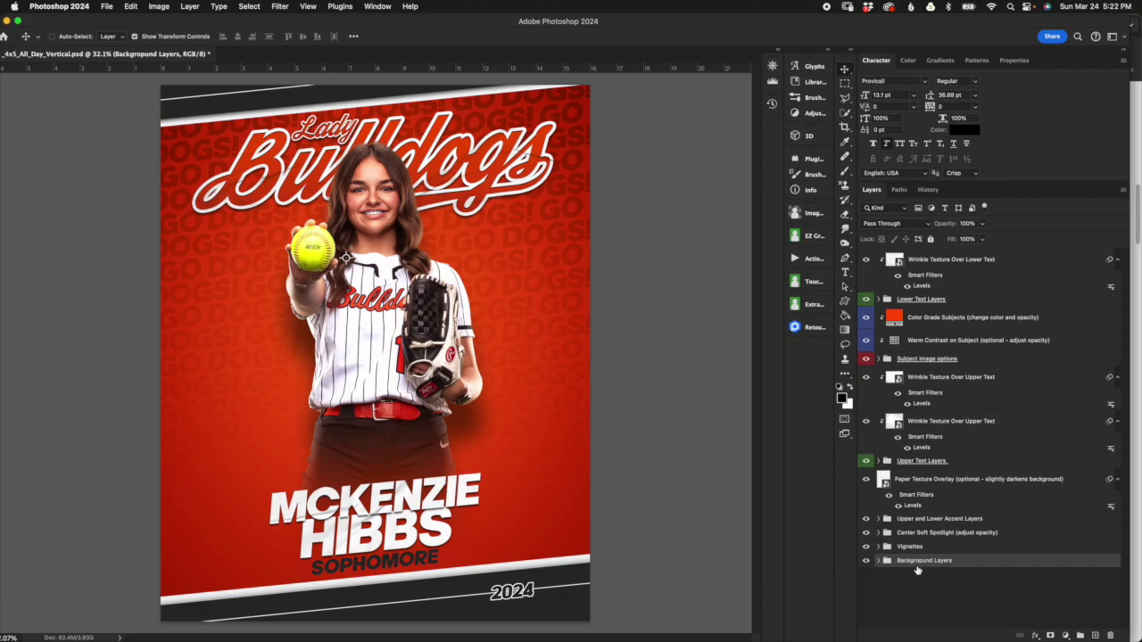
click(866, 561)
click(866, 561)
click(867, 548)
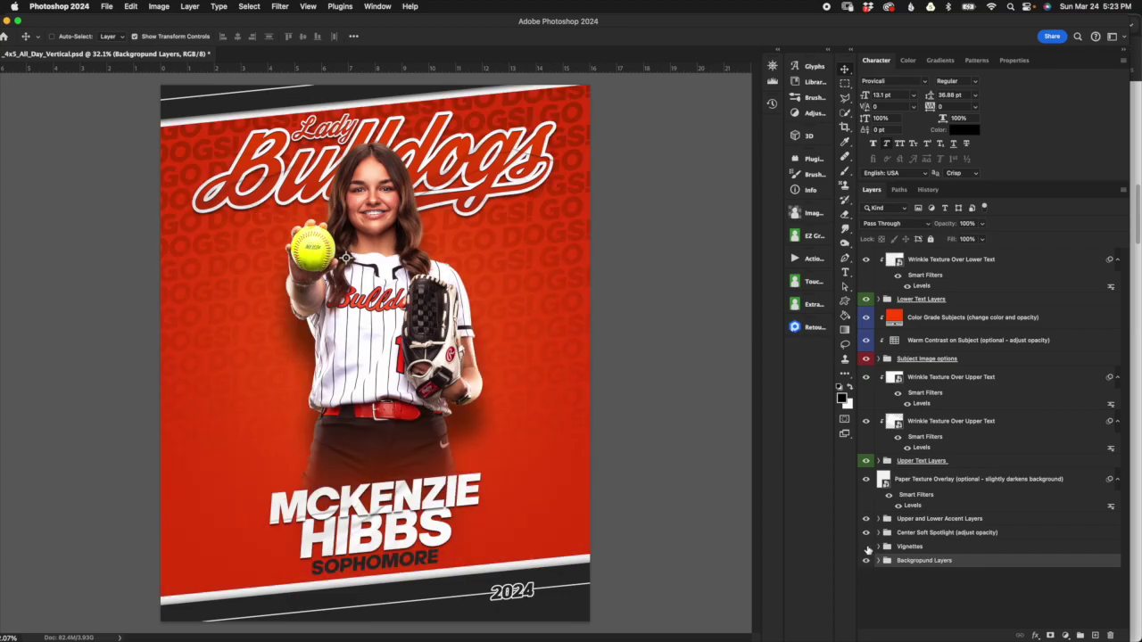
click(866, 547)
click(866, 532)
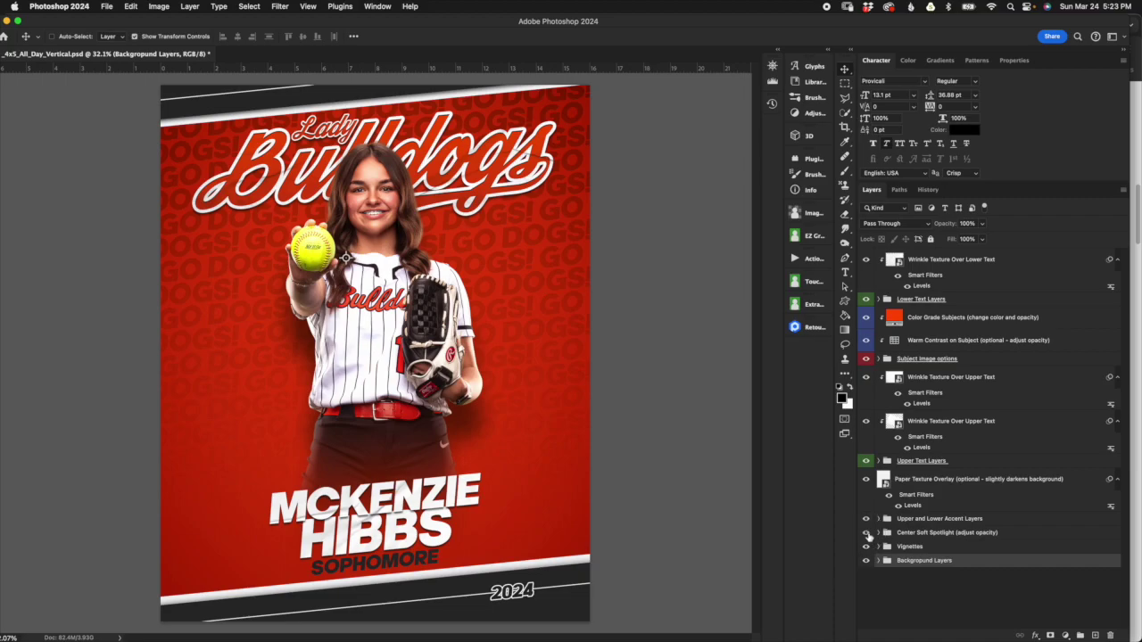
click(866, 533)
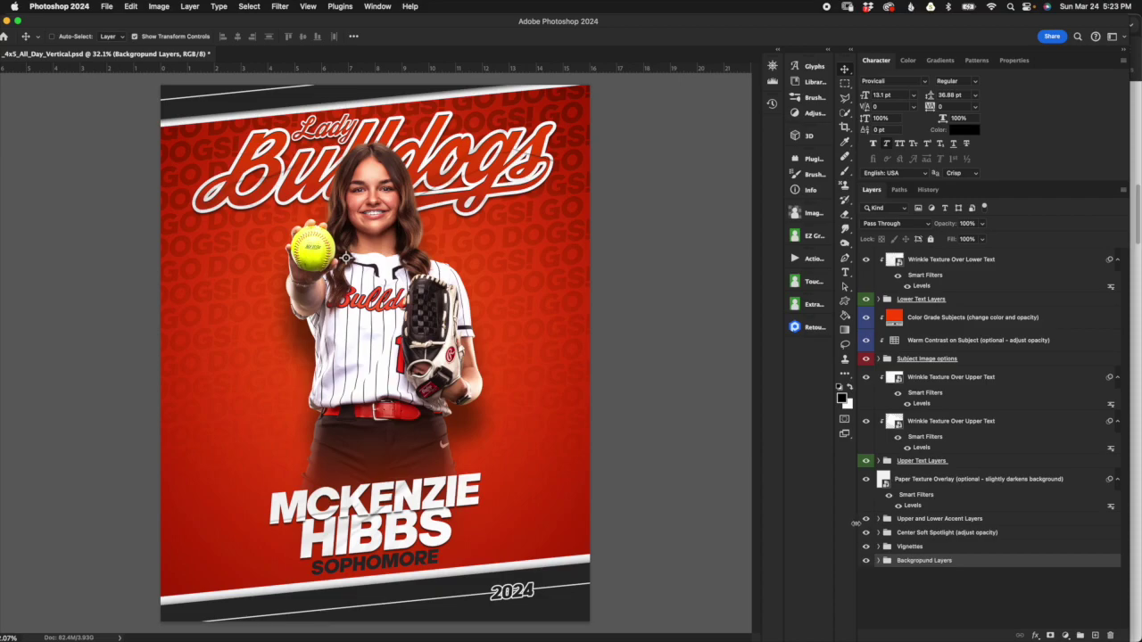
Expand the Background Layers group and open the color of the Change Background Color fill layer for editing
mouse_move(855, 522)
mouse_down()
mouse_move(806, 523)
mouse_move(923, 521)
mouse_move(850, 524)
mouse_up()
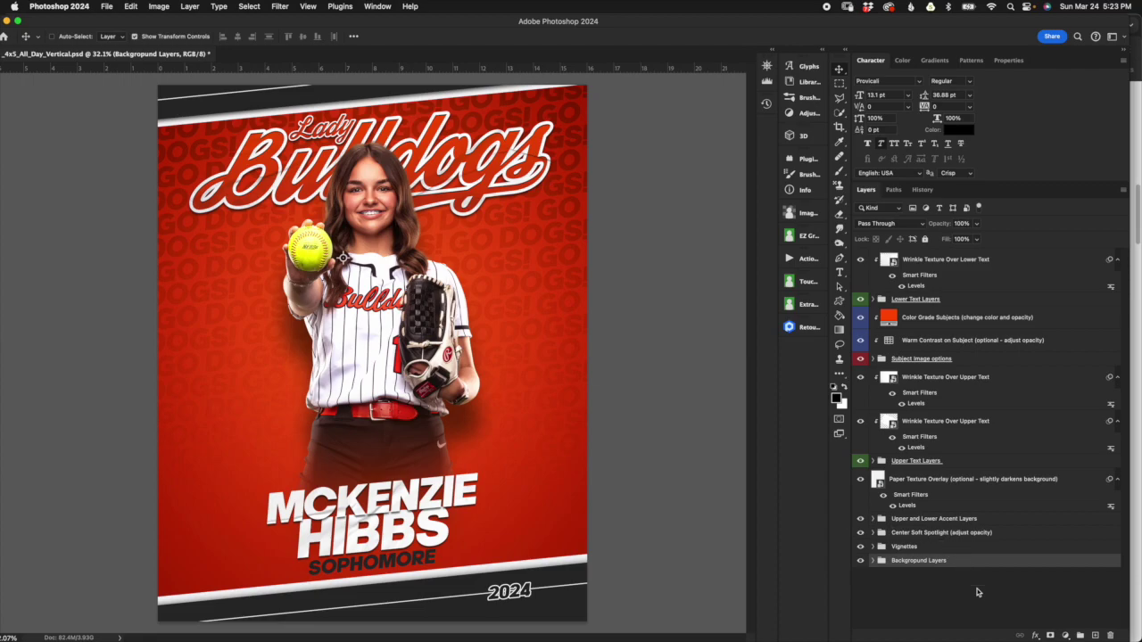
click(872, 560)
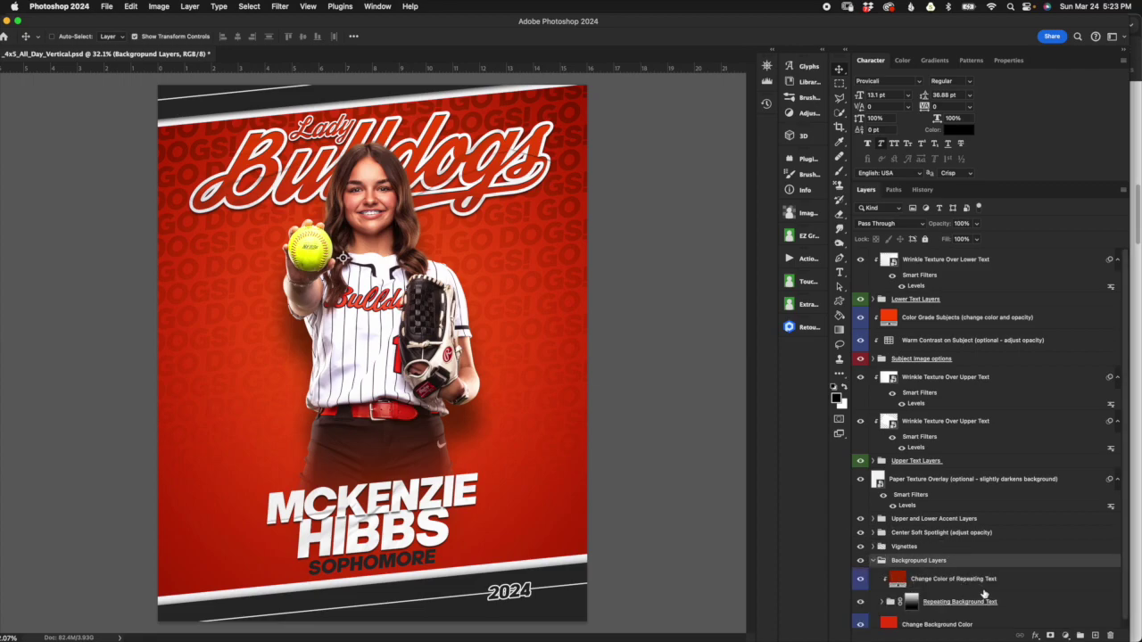
scroll(986, 607, down, 1)
click(1000, 622)
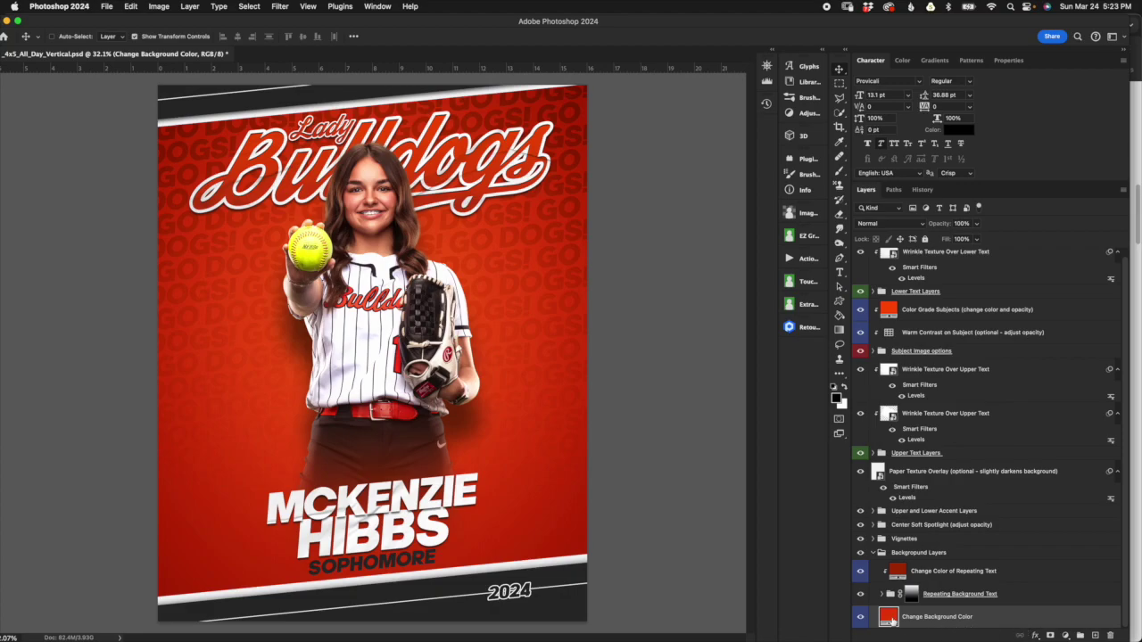
double_click(885, 617)
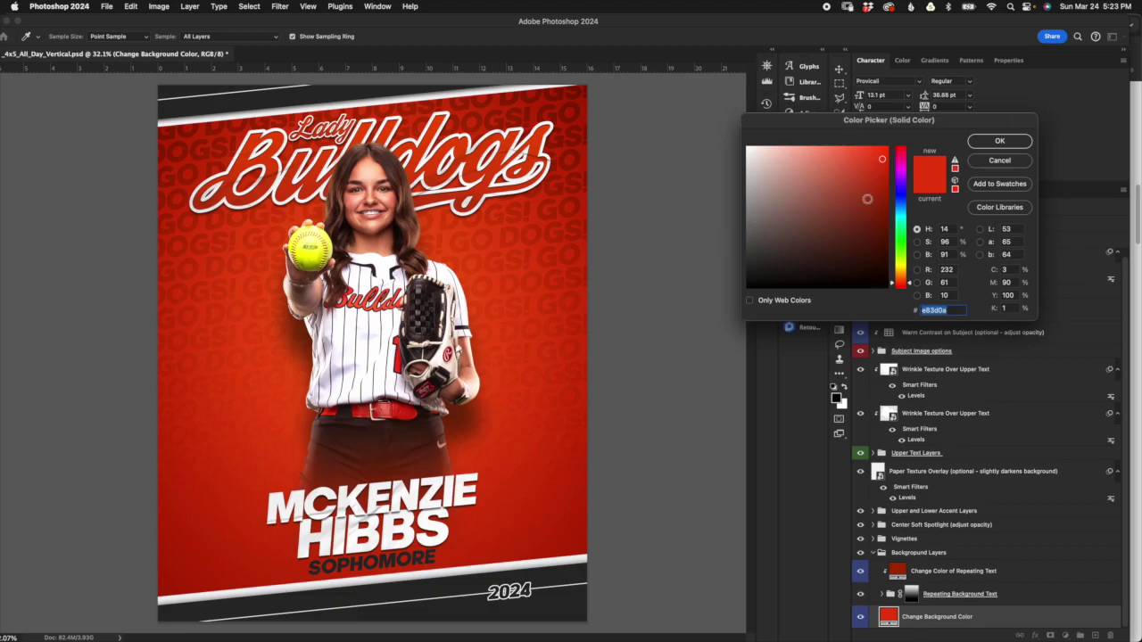
Try a bright green (0ae814) as the background color, then restore the original color
click(910, 282)
drag(910, 281, 908, 239)
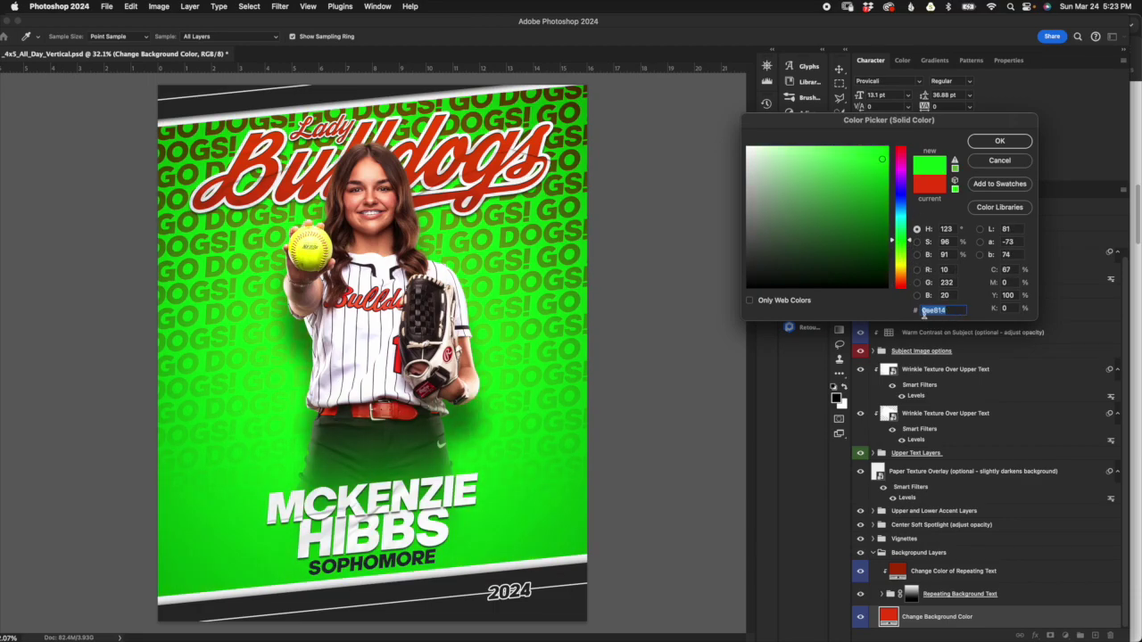
click(938, 196)
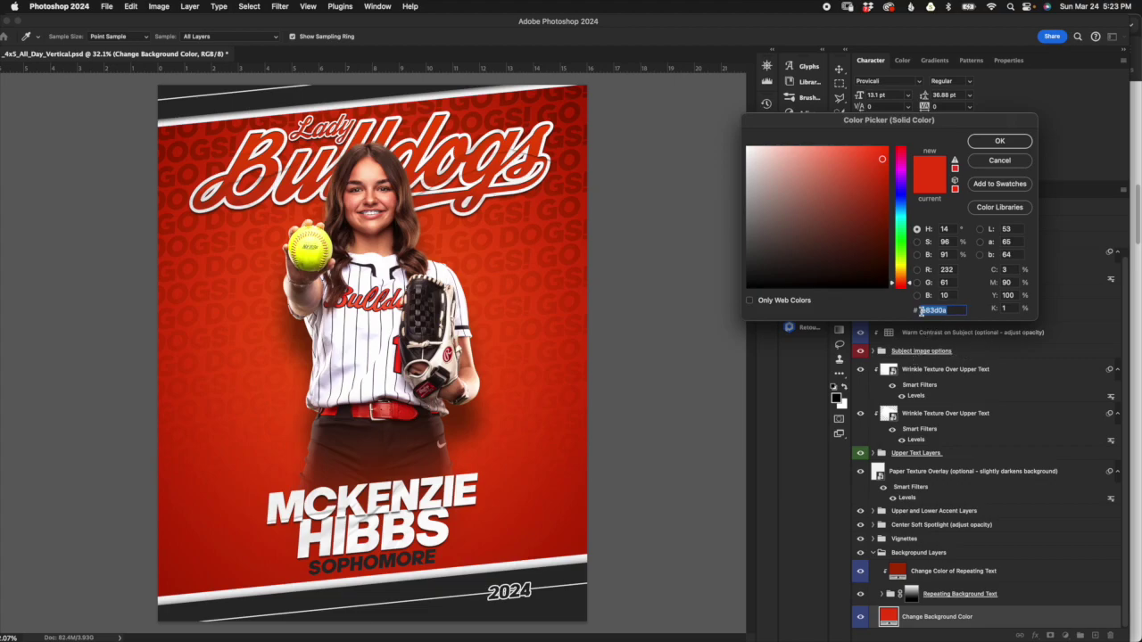
Copy the background color's hex code e83d0a and accept the color
right_click(938, 309)
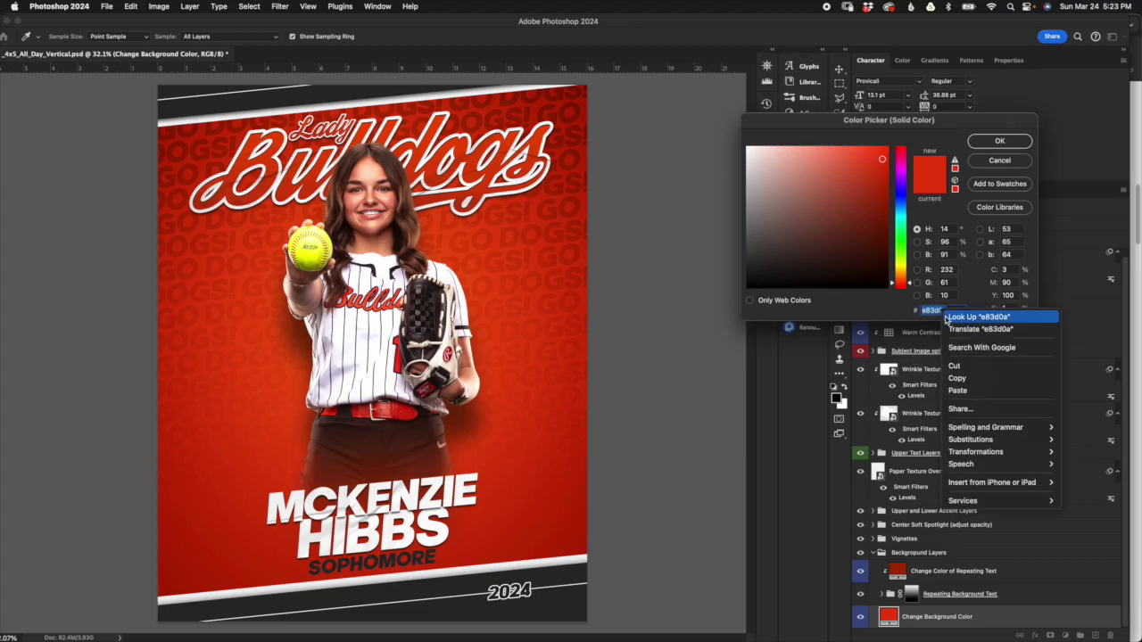
click(980, 378)
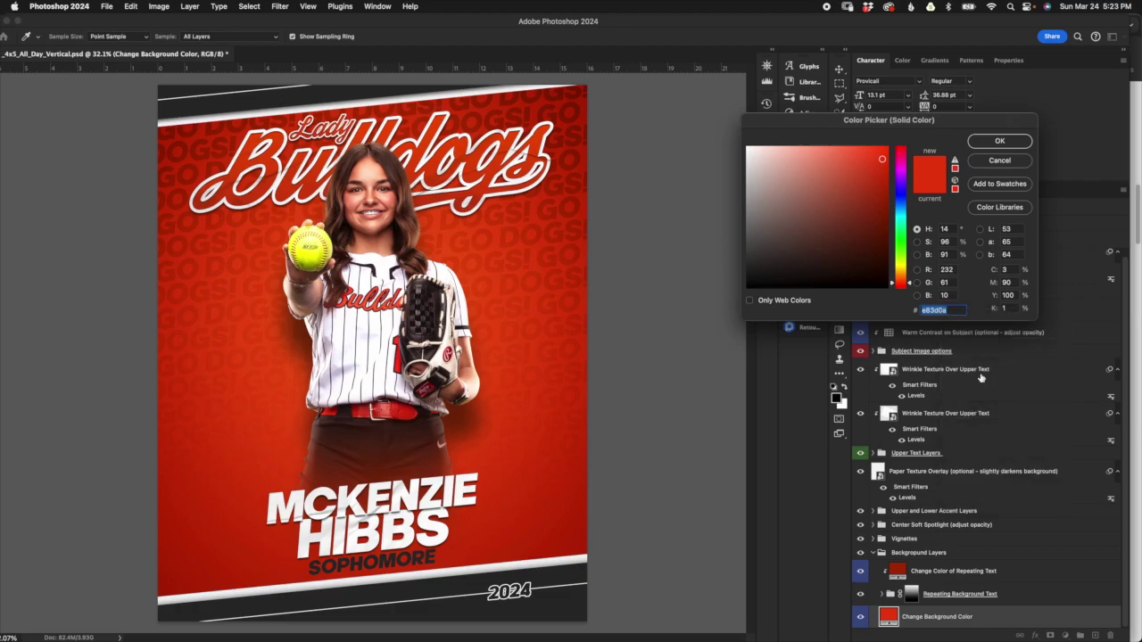
click(1000, 140)
Expand the Repeating Background Text group and select its editable Repeating Background Text smart object
click(994, 593)
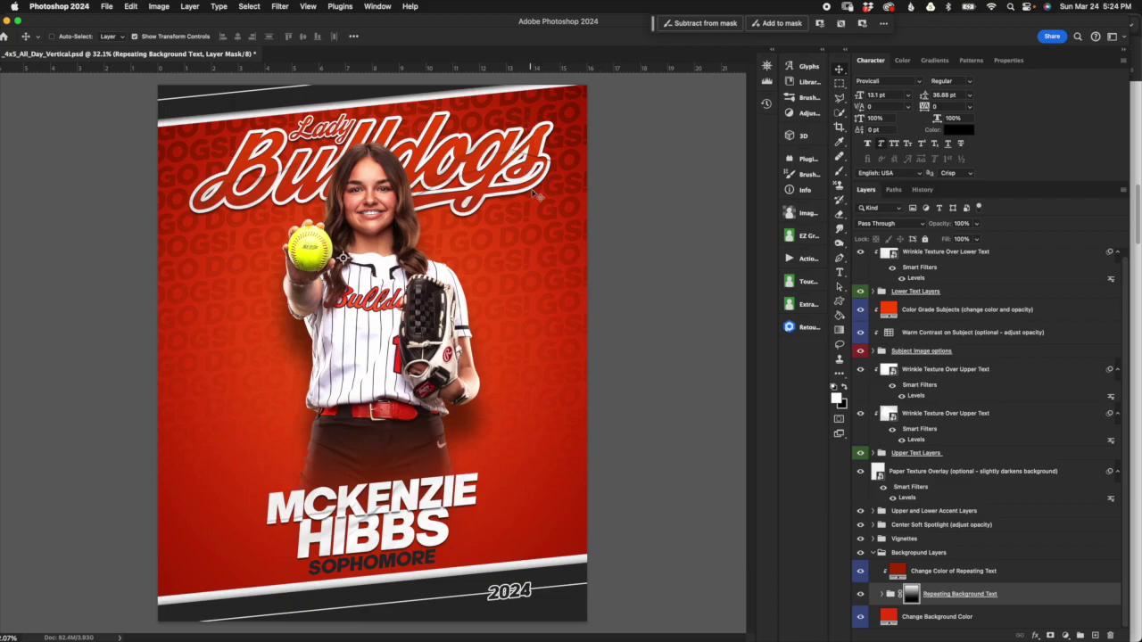
click(883, 596)
scroll(910, 612, down, 1)
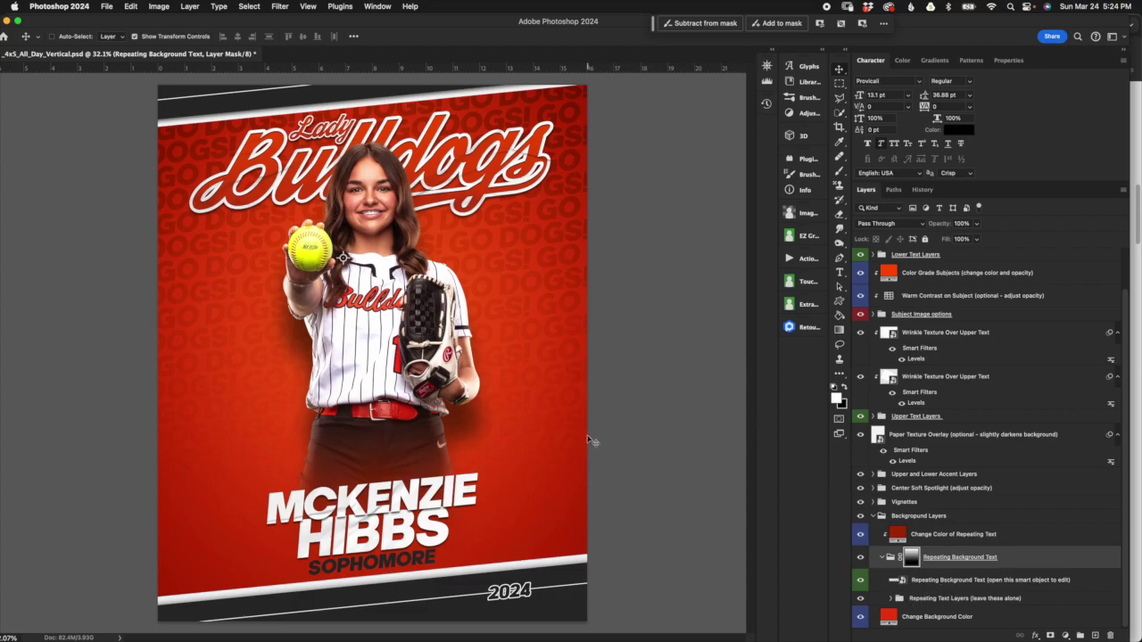
click(967, 582)
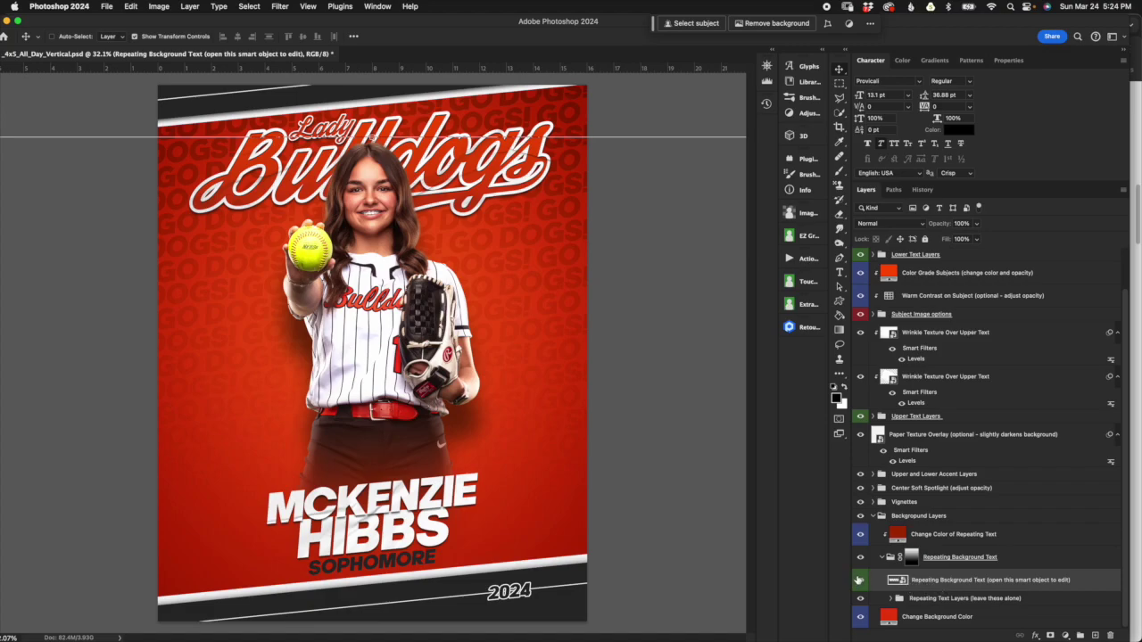
Expand the Repeating Text Layers (leave these alone) group, look through its text copies, and collapse it again
click(891, 599)
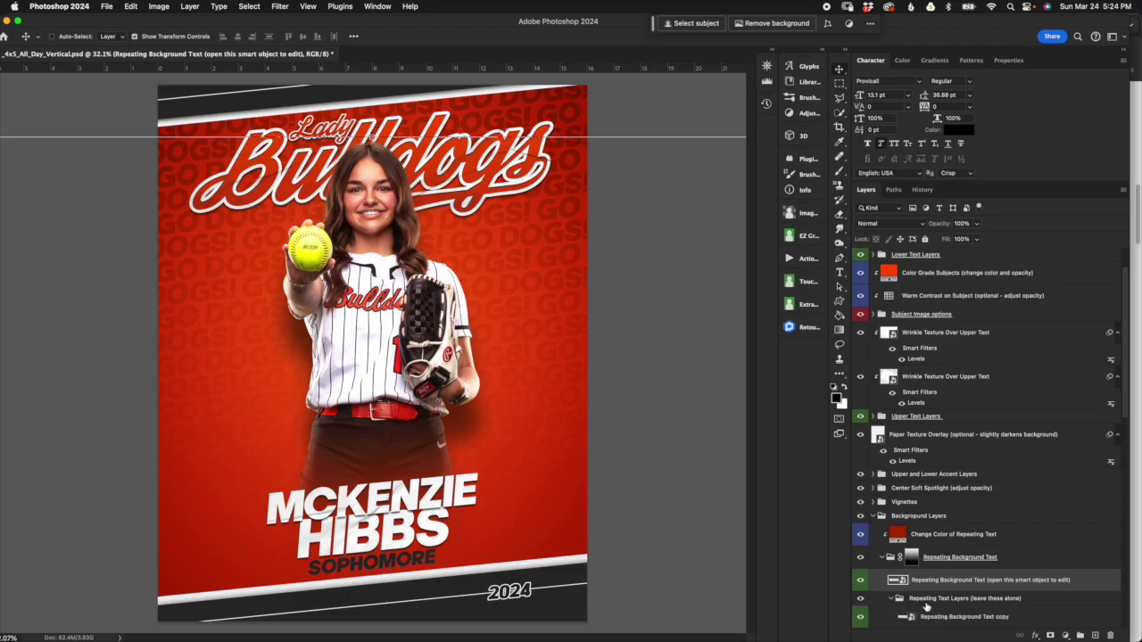
scroll(941, 589, down, 2)
scroll(952, 522, down, 3)
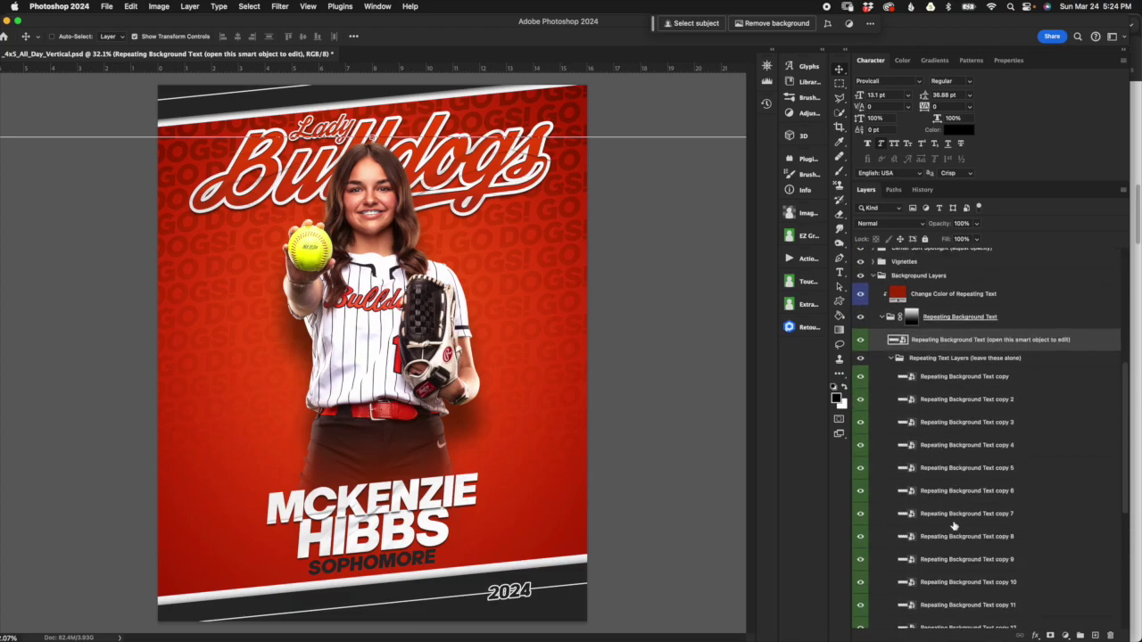
scroll(953, 519, up, 2)
scroll(893, 482, up, 2)
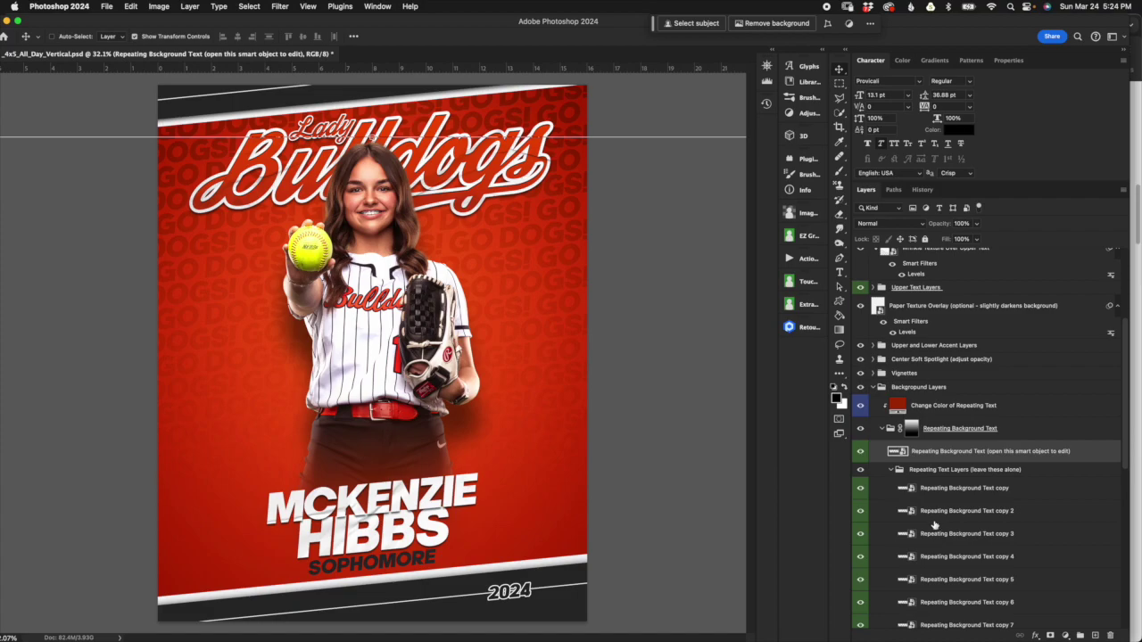
click(891, 471)
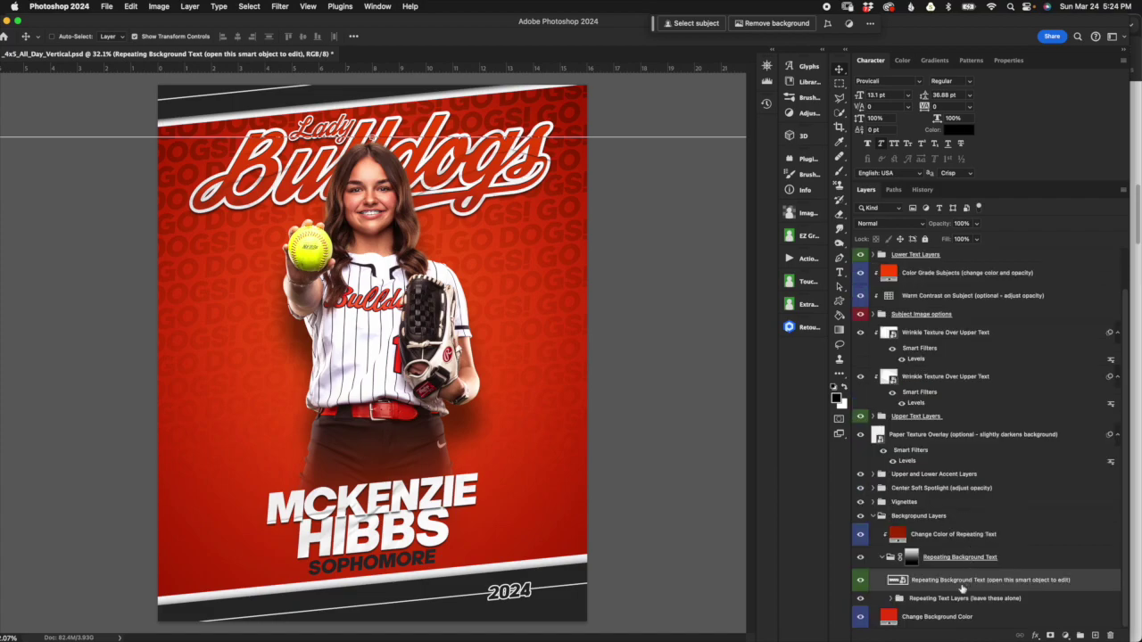
Open the Repeating Background Text smart object and replace all of its text with "GAME DAY!"
double_click(899, 581)
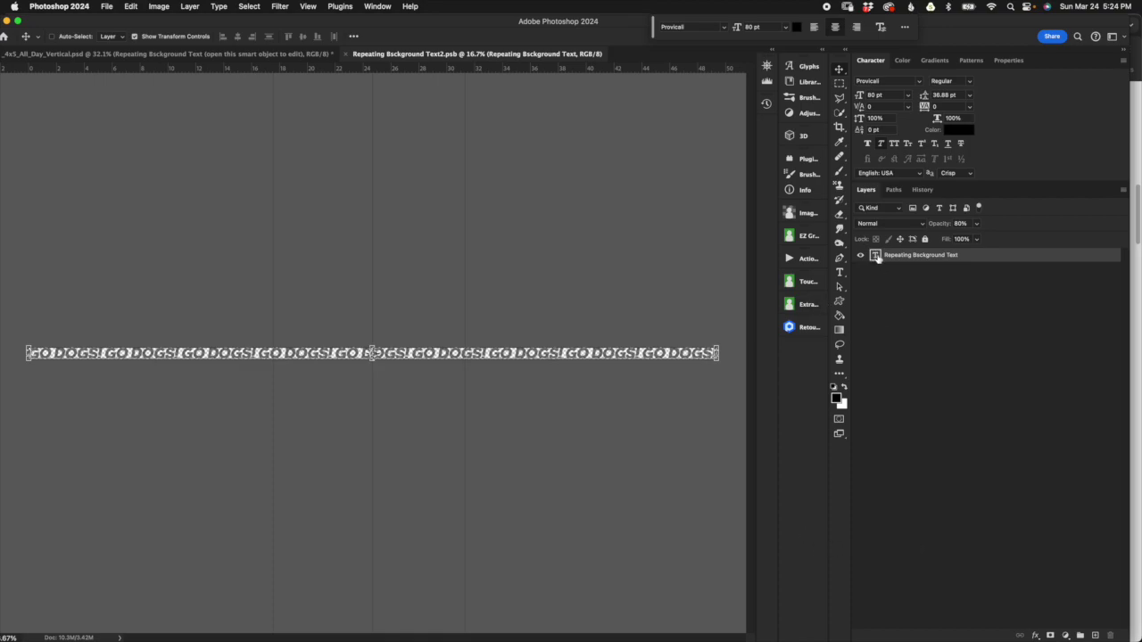
double_click(875, 256)
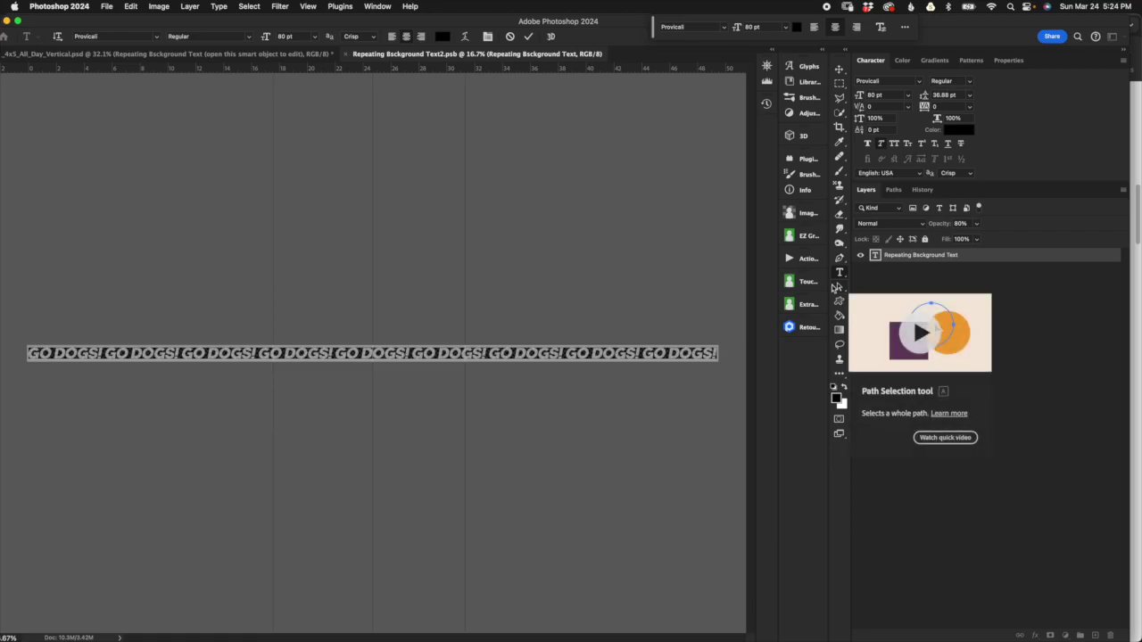
key(BackSpace)
text(GAME DAY)
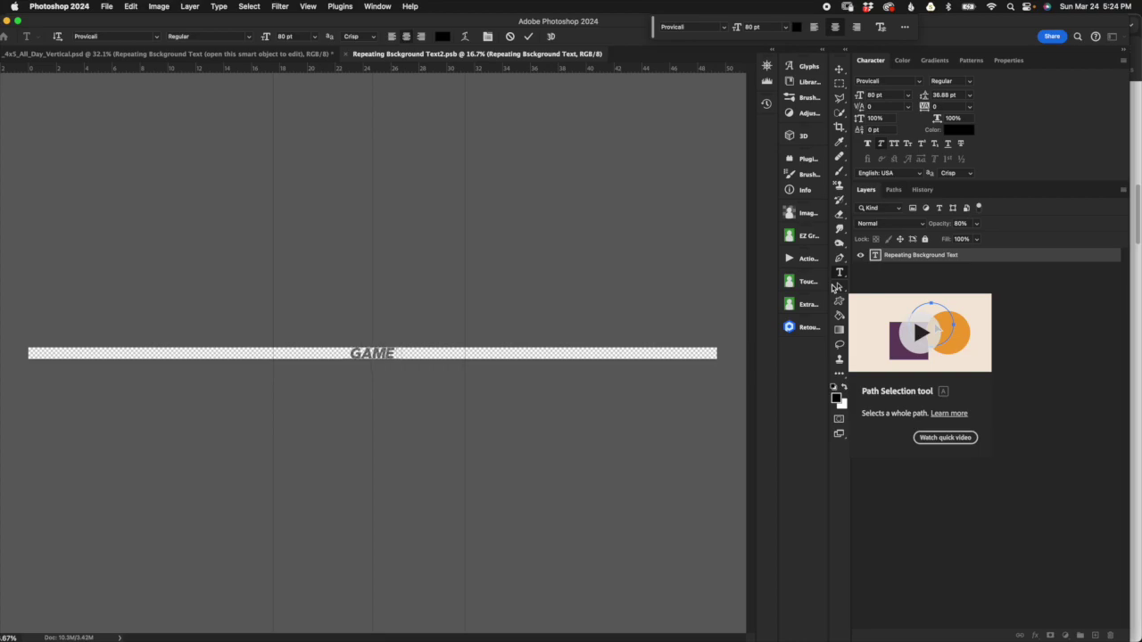
text(!)
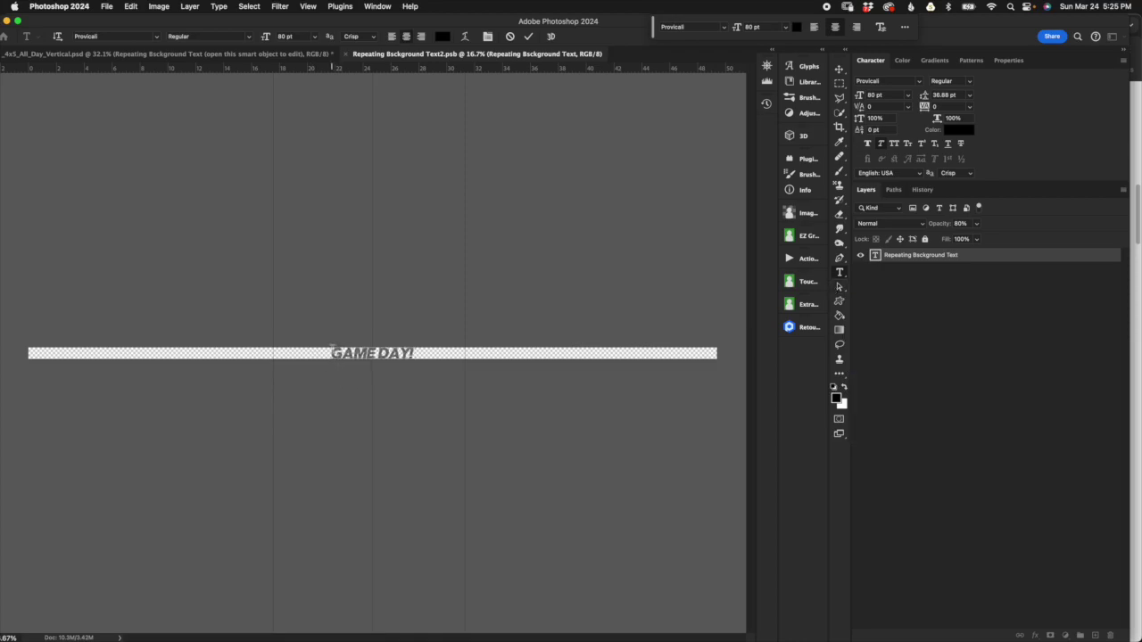
Copy the "GAME DAY!" phrase and paste it repeatedly until it fills the full width of the text strip
drag(328, 353, 473, 354)
key(super+c)
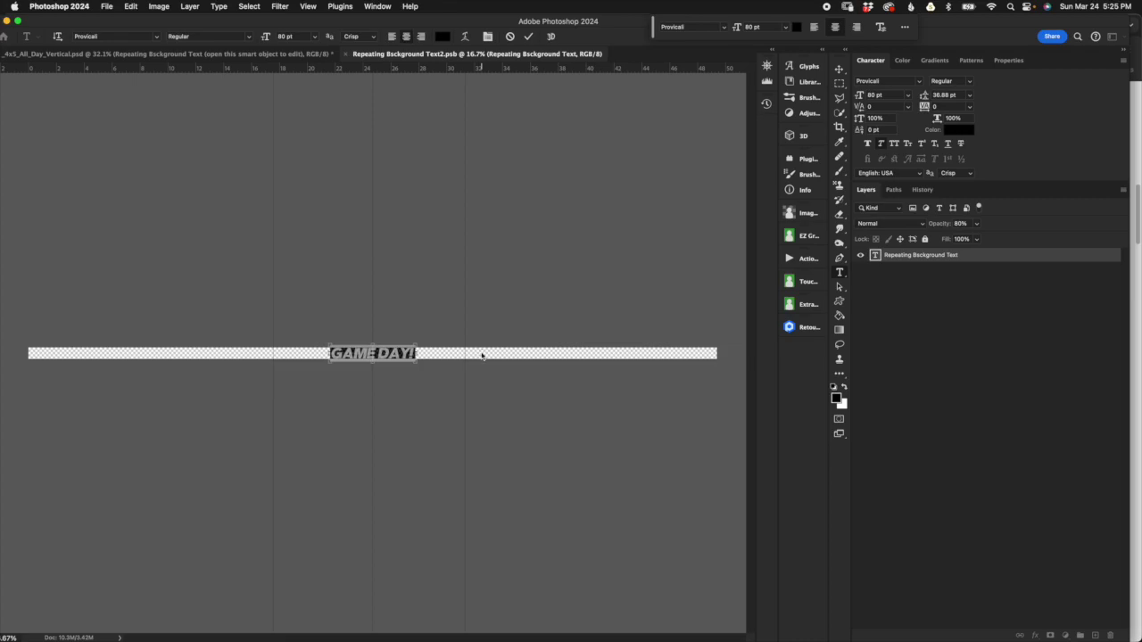
click(482, 355)
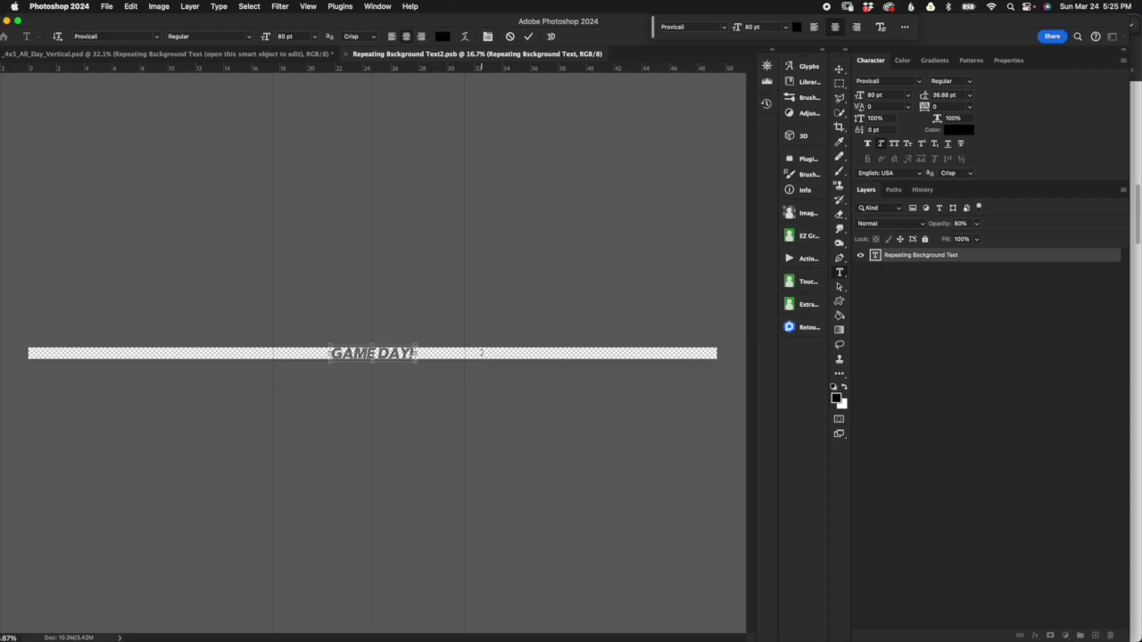
key(super+v)
key(super+v)
key(super+v)
key(super+v)
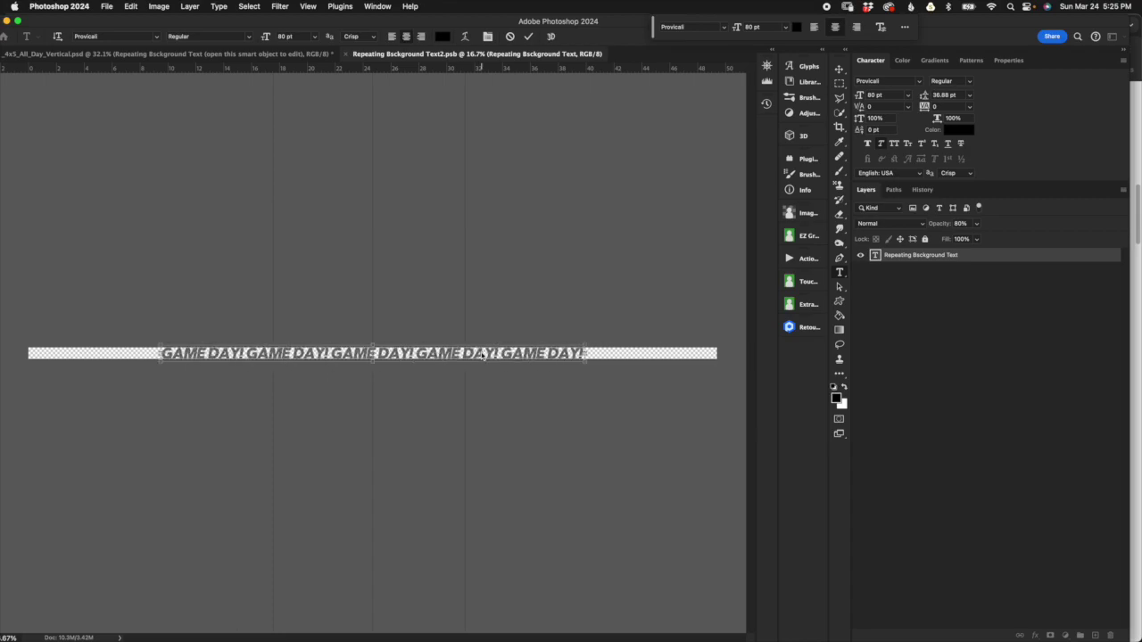
key(super+v)
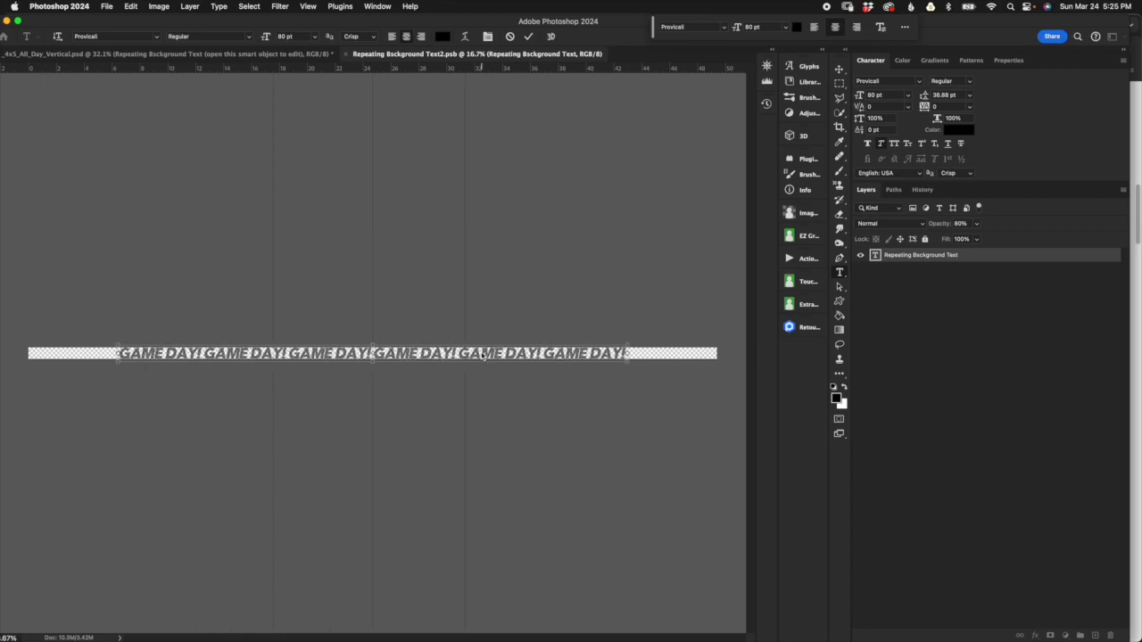
key(super+v)
key(super+v)
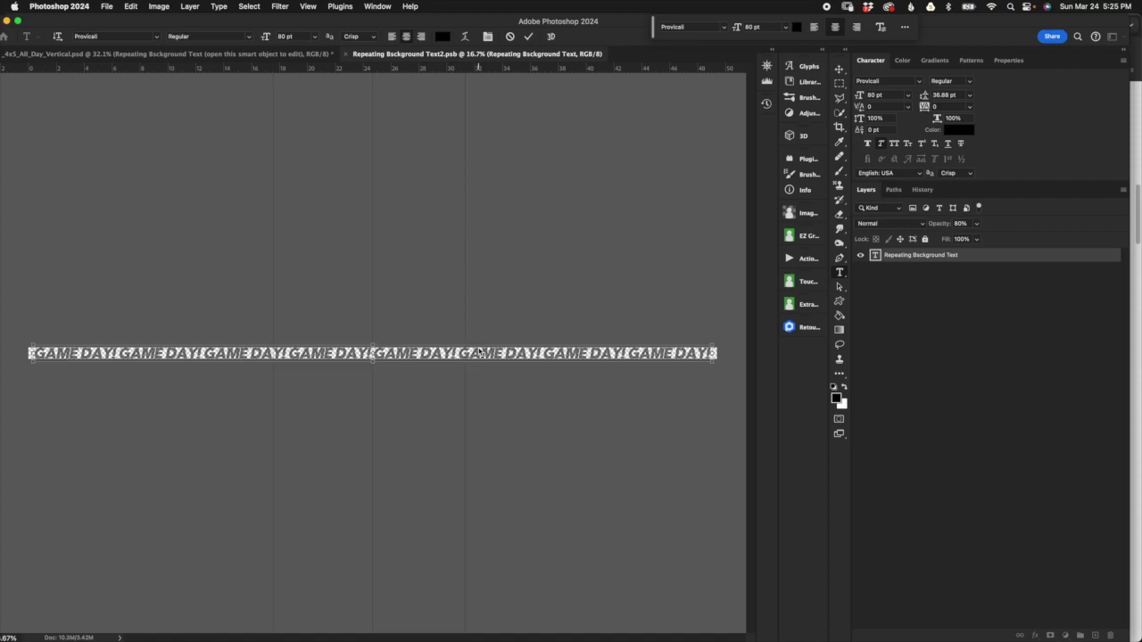
key(super+v)
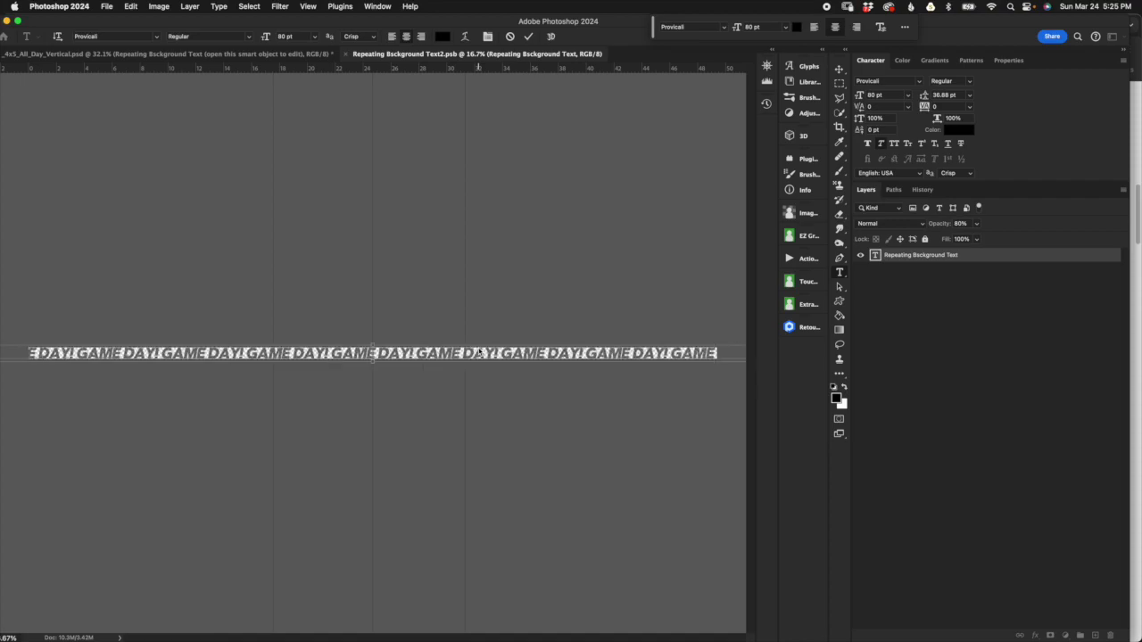
Accept the text, save and close the smart object, and collapse the Repeating Background Text group
click(528, 37)
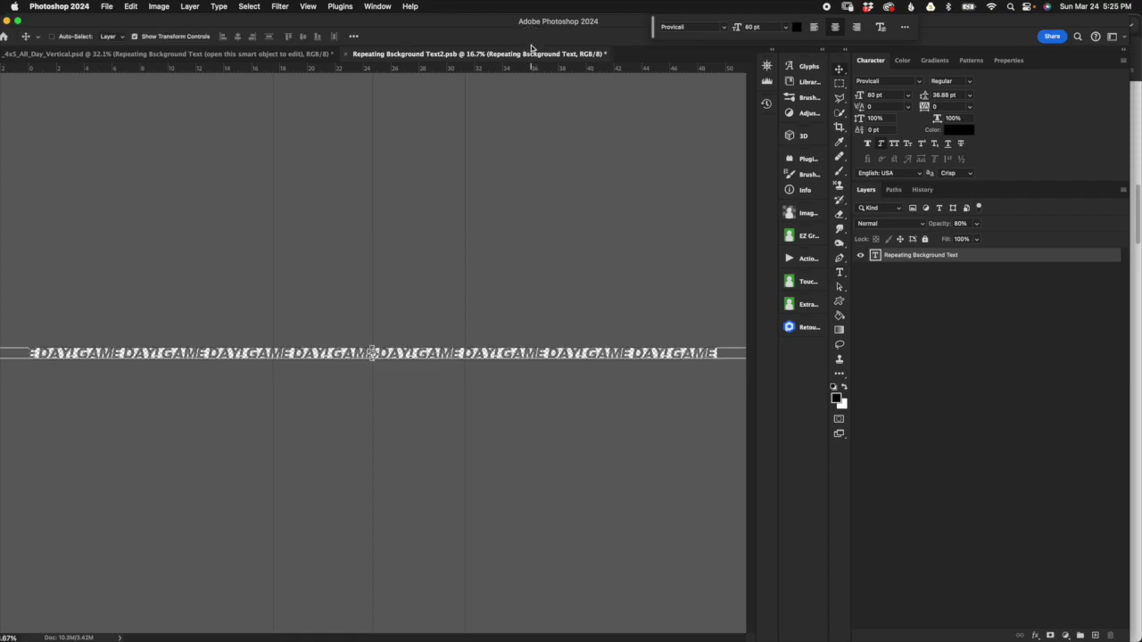
click(347, 55)
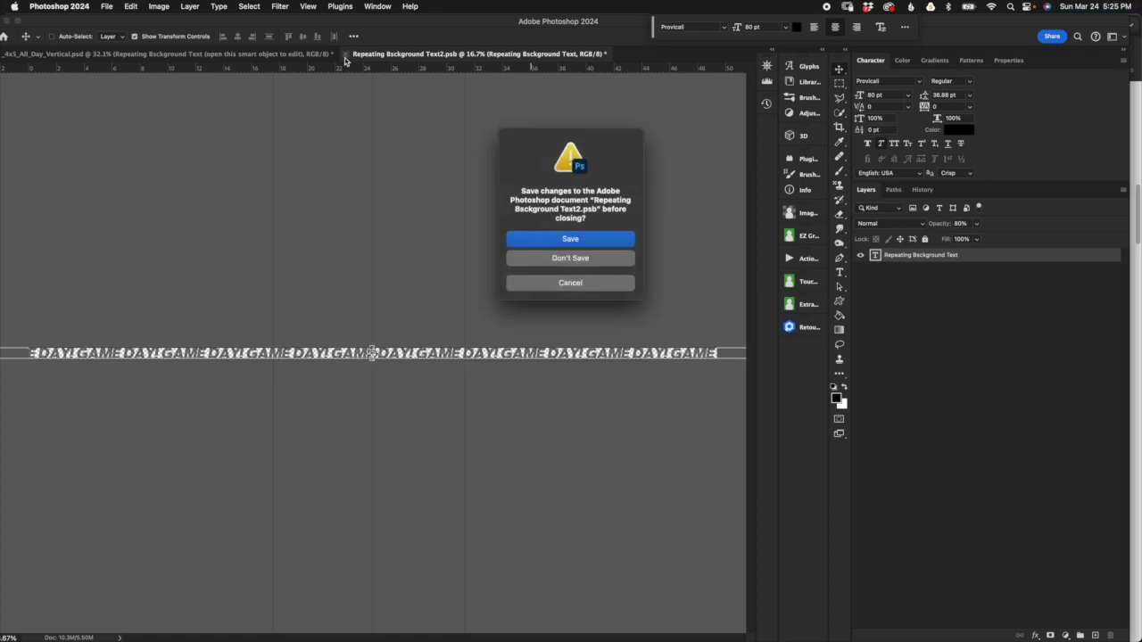
click(551, 239)
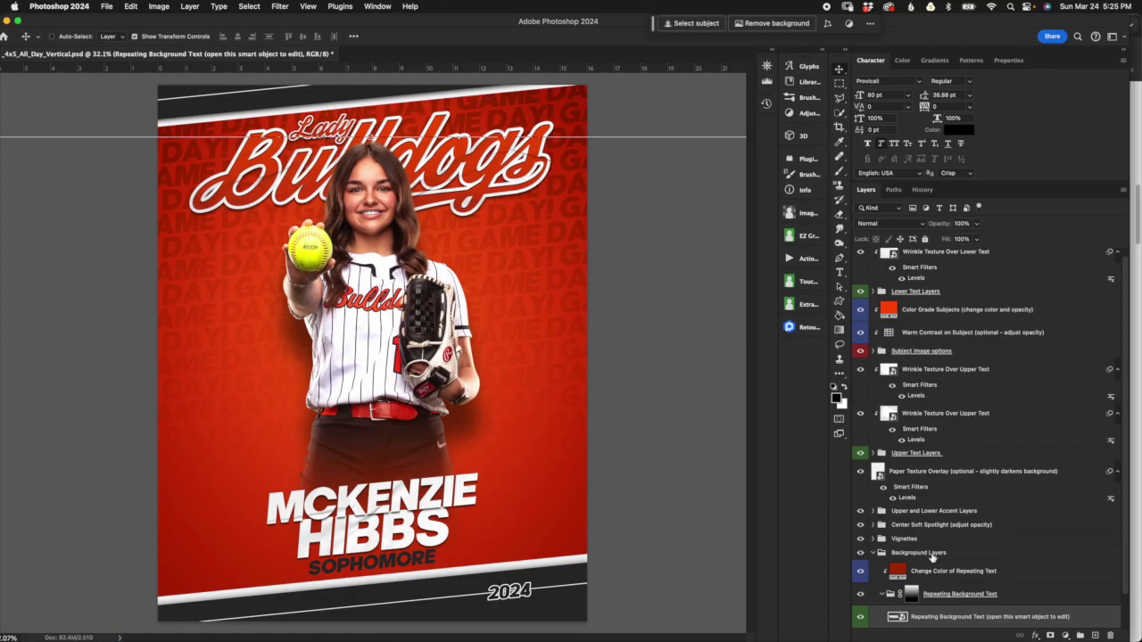
scroll(941, 566, down, 1)
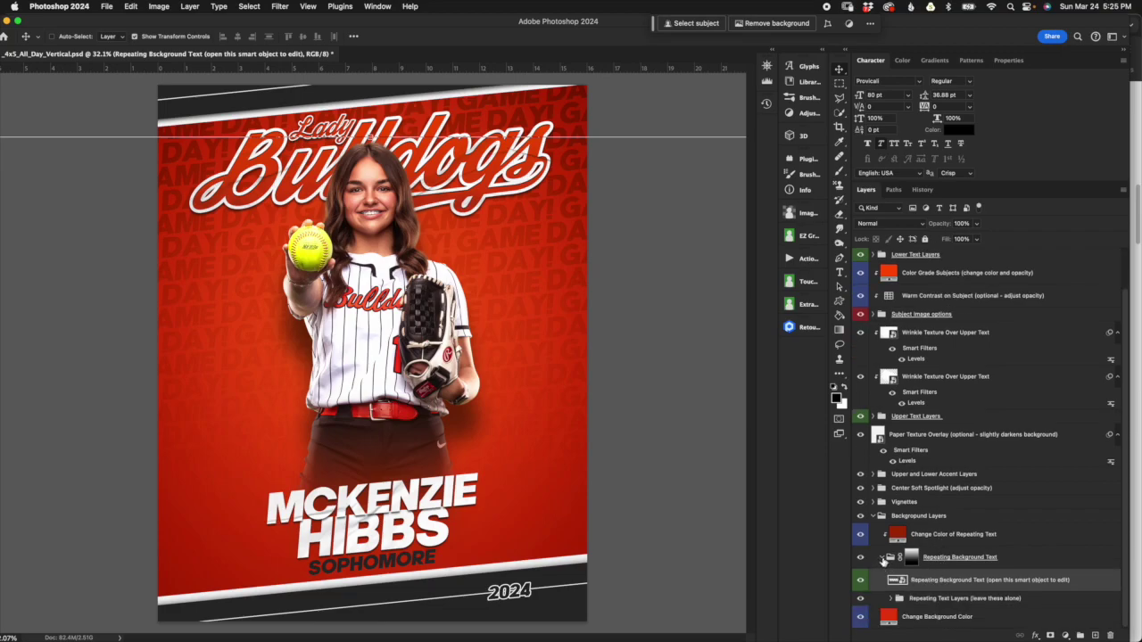
click(882, 559)
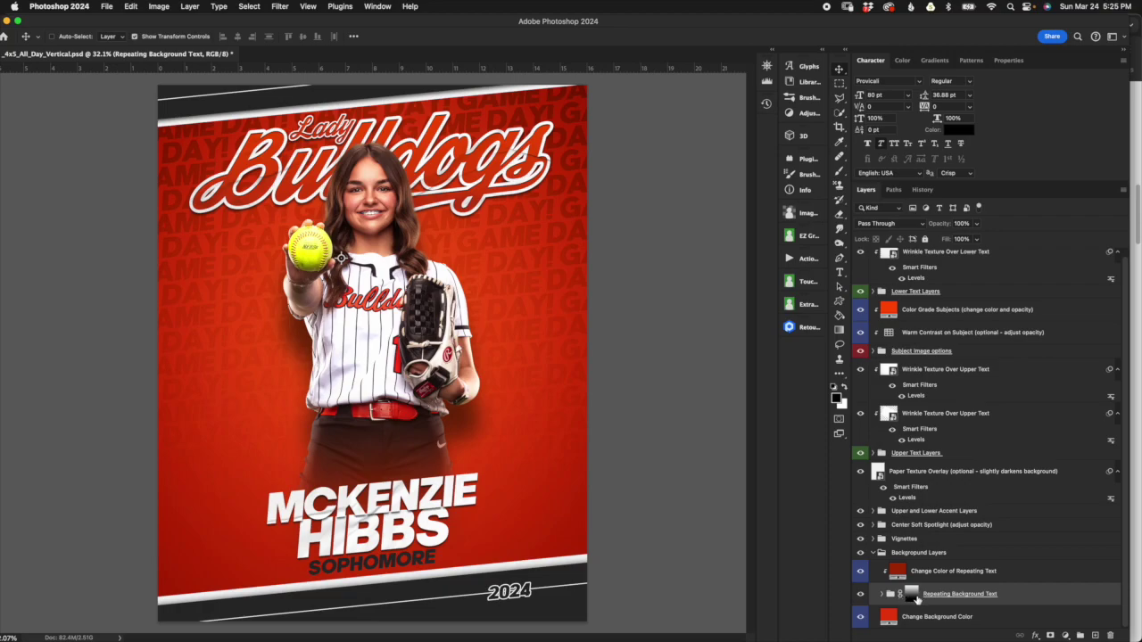
Unlink the gradient mask from the Repeating Background Text group, transform the mask to move it slightly down, and relink it
click(914, 594)
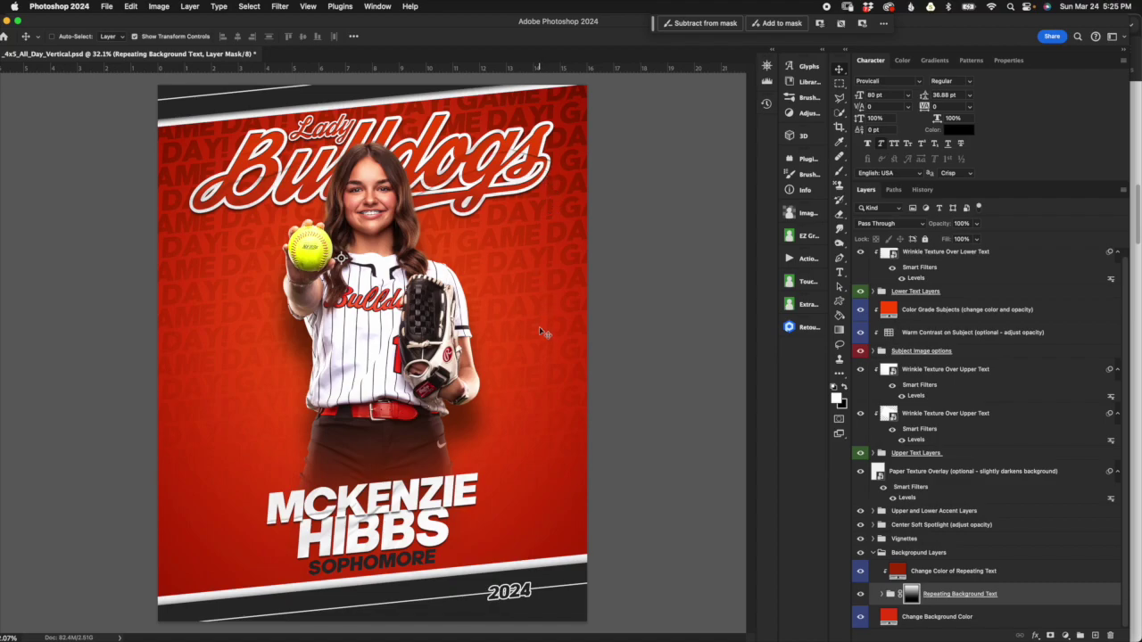
click(900, 595)
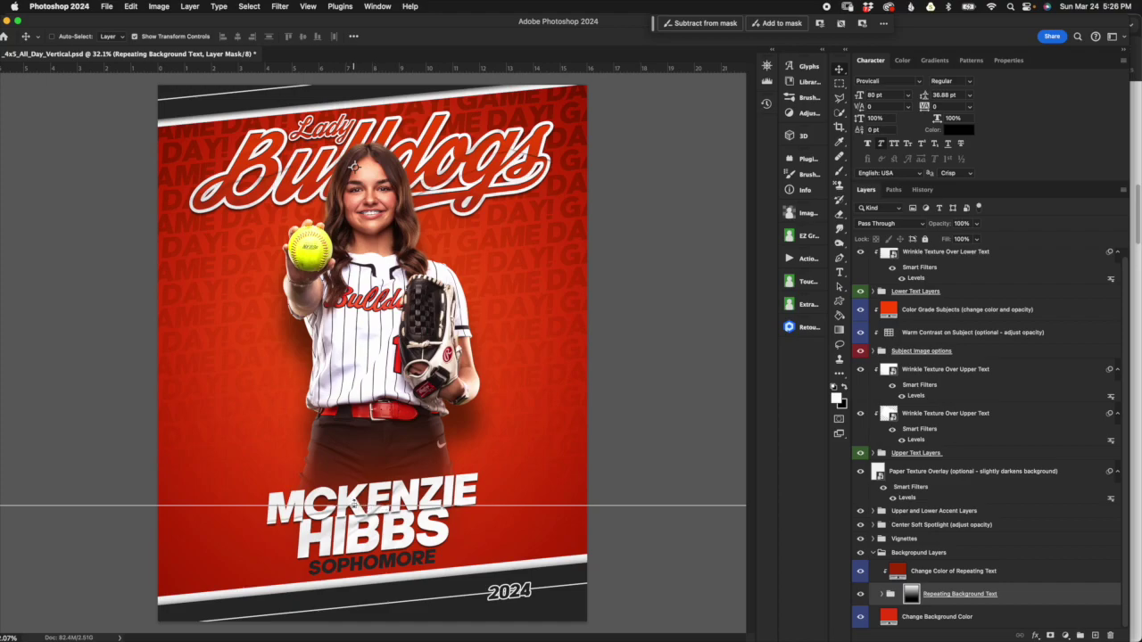
key(super+t)
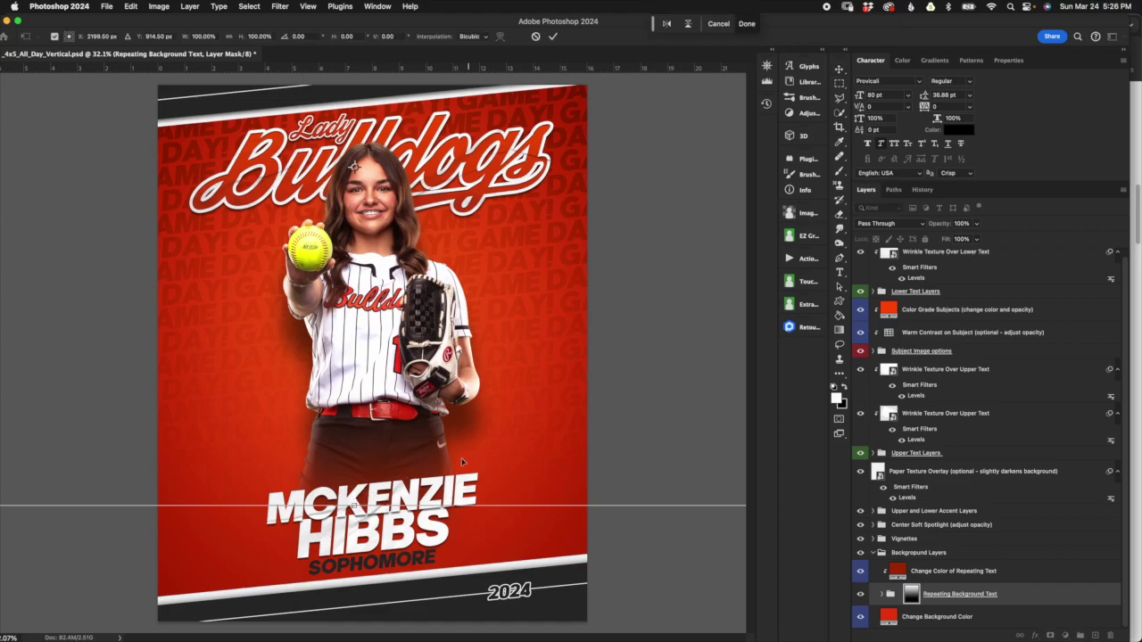
drag(499, 458, 498, 497)
click(553, 35)
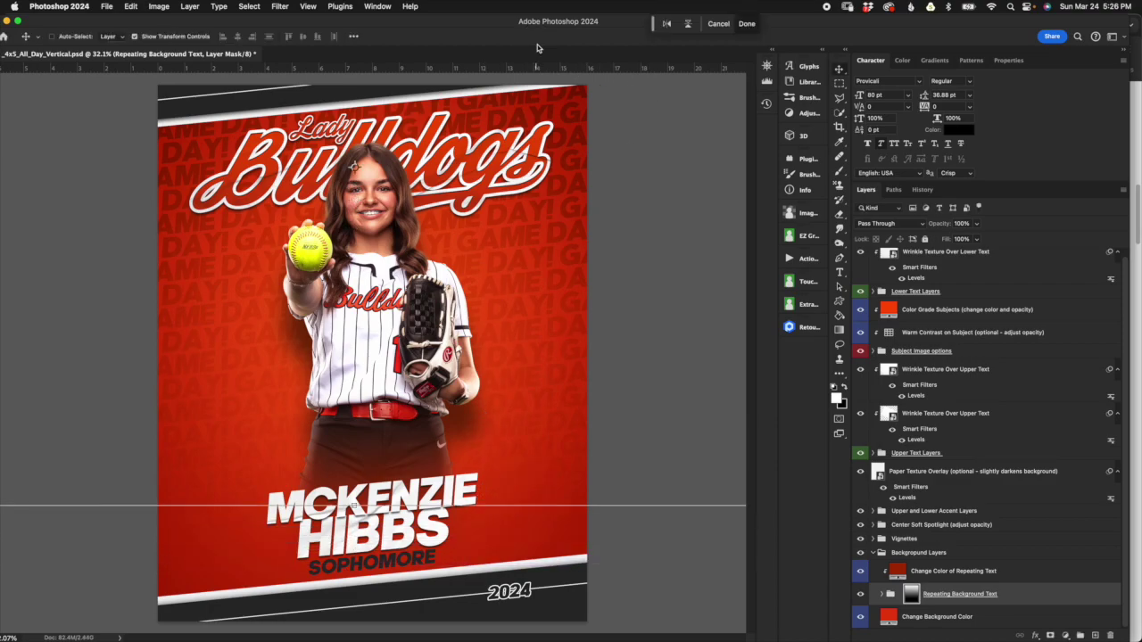
click(900, 595)
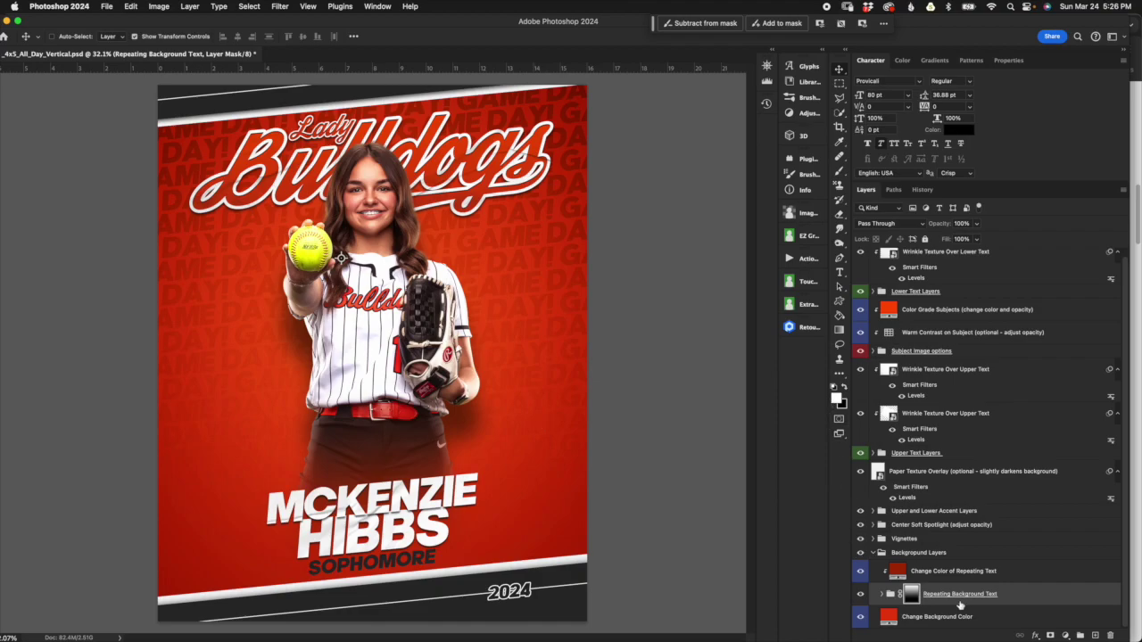
Cancel editing the repeating text color and reopen the Change Background Color fill to copy its hex code e83d0a
click(944, 573)
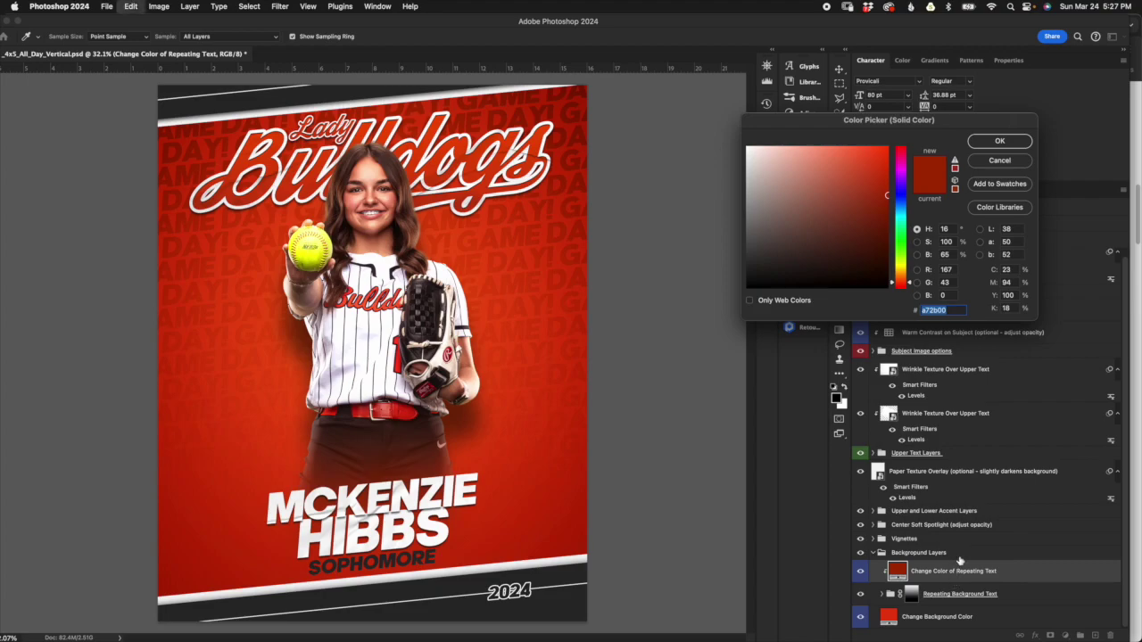
click(1001, 160)
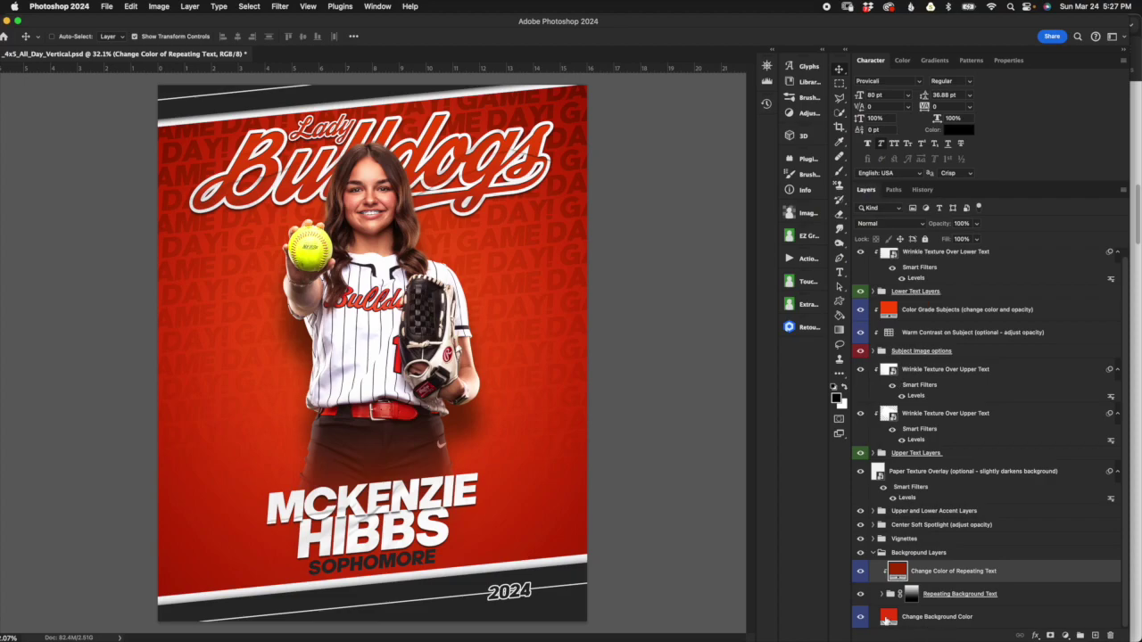
double_click(888, 617)
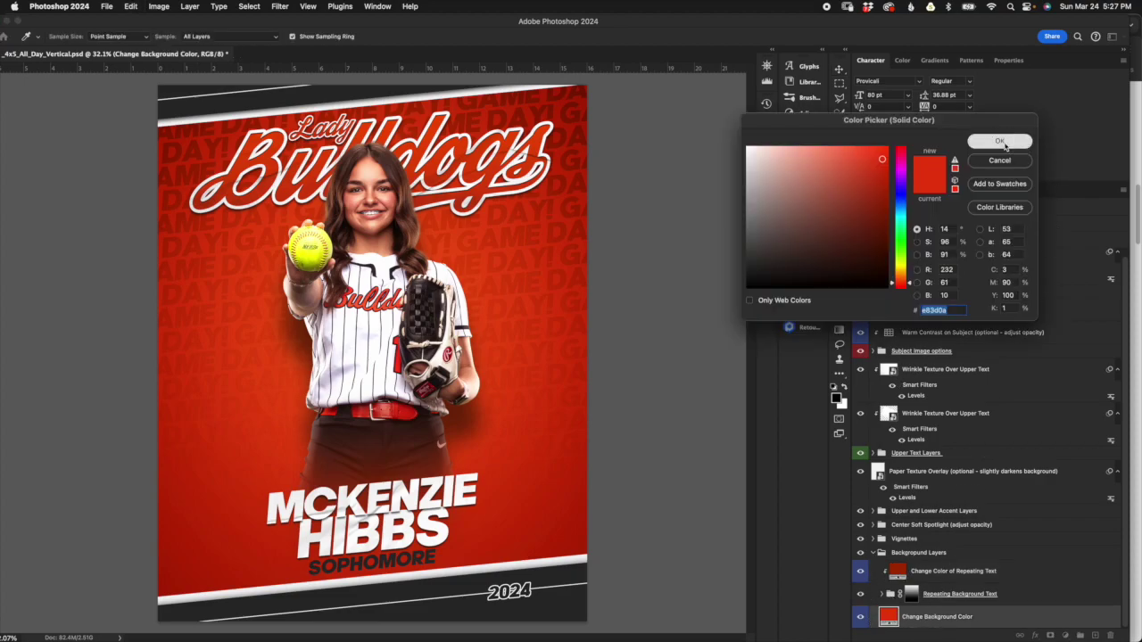
click(1000, 141)
Open the color of the Change Color of Repeating Text fill layer and set it to e83d0a
click(897, 573)
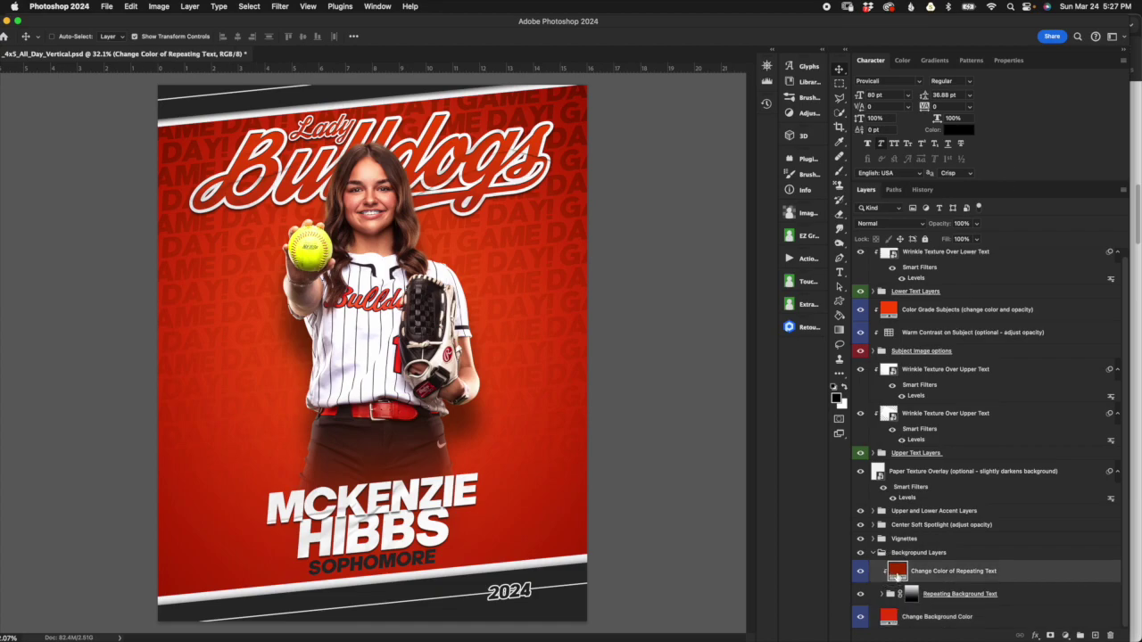
double_click(897, 574)
text(e83d0a)
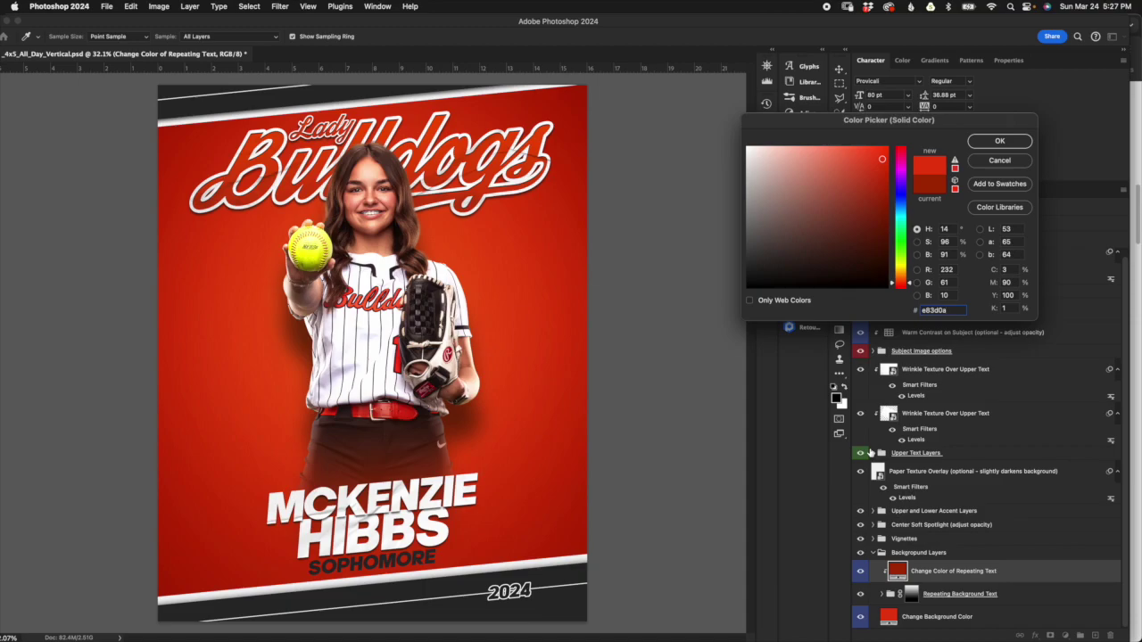
Enter e83d0a as the repeating text color, darken it to a deeper red, accept it, and collapse the Background Layers group
drag(752, 274, 750, 286)
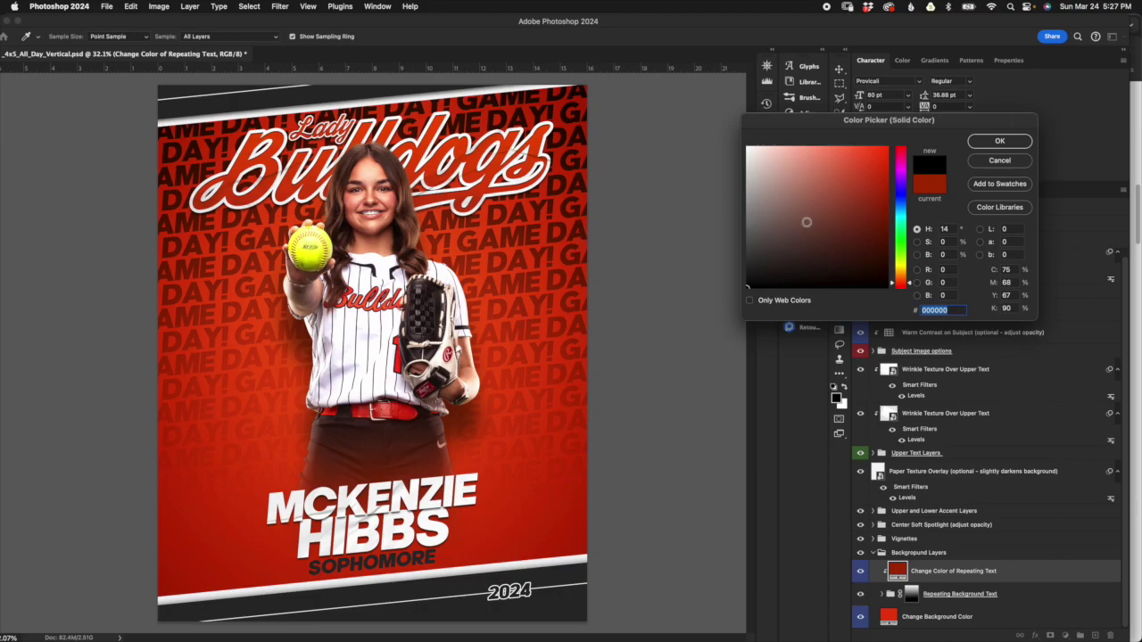
text(e83d0a)
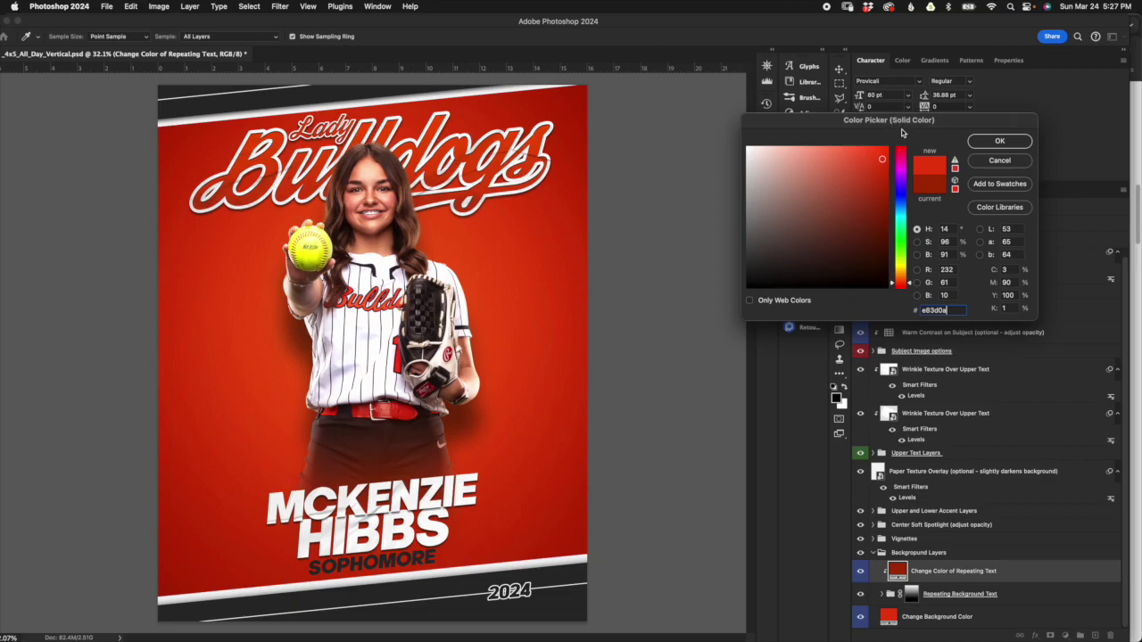
click(885, 171)
click(883, 174)
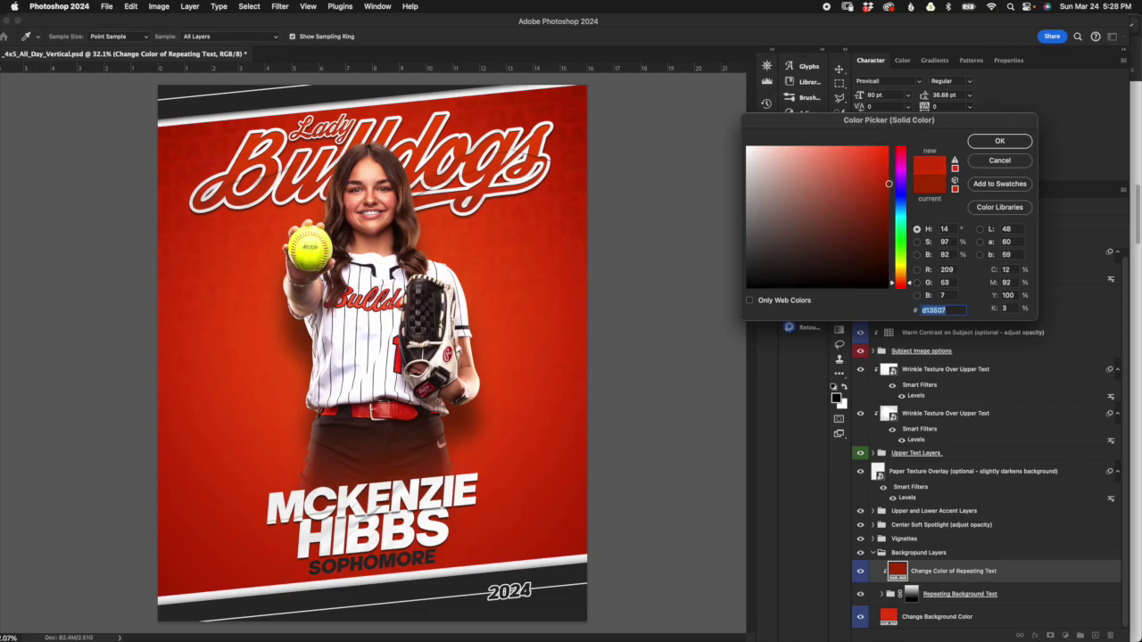
click(886, 189)
click(884, 189)
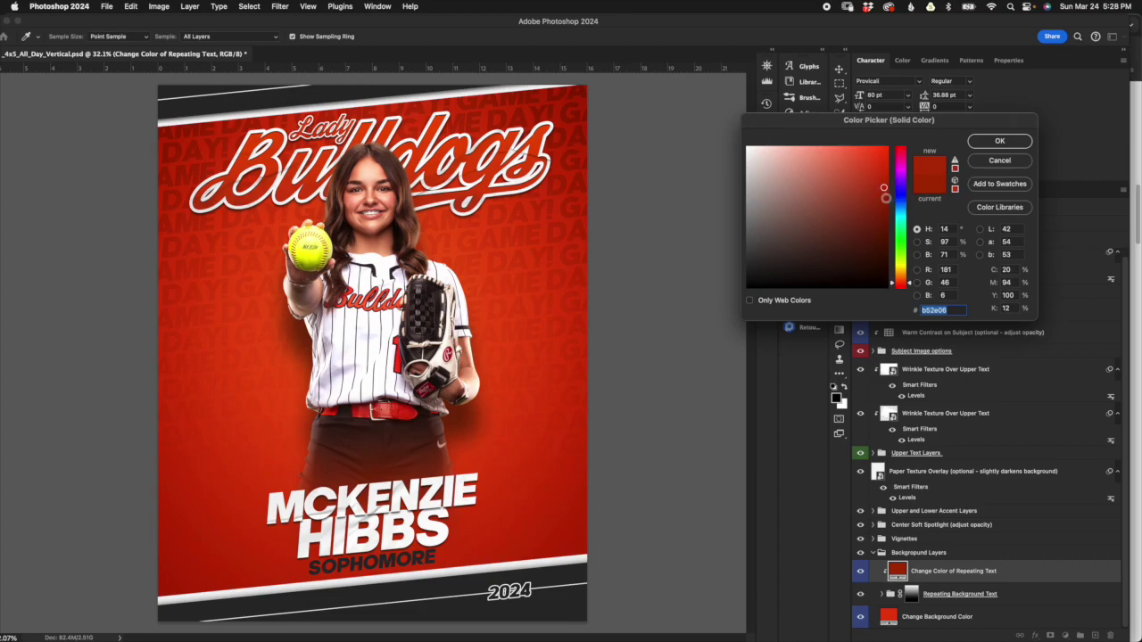
mouse_move(883, 202)
mouse_down()
mouse_move(874, 197)
mouse_move(886, 194)
mouse_up()
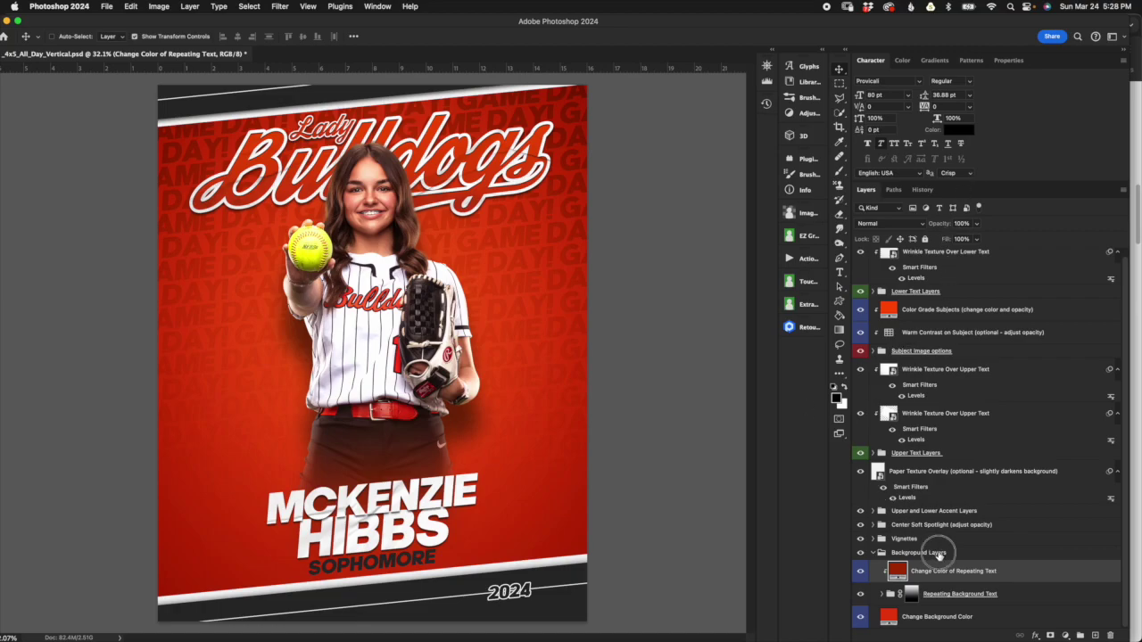
click(918, 553)
click(874, 555)
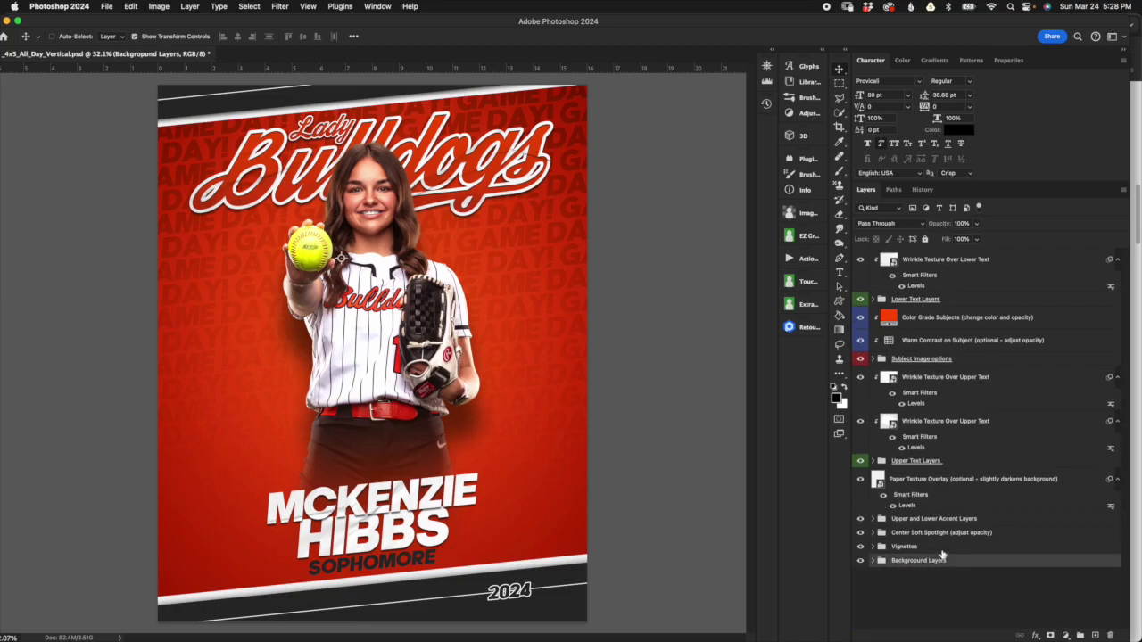
Expand the Vignettes group to examine its adjustable Exposure and Levels vignette layers, and collapse it again
click(940, 548)
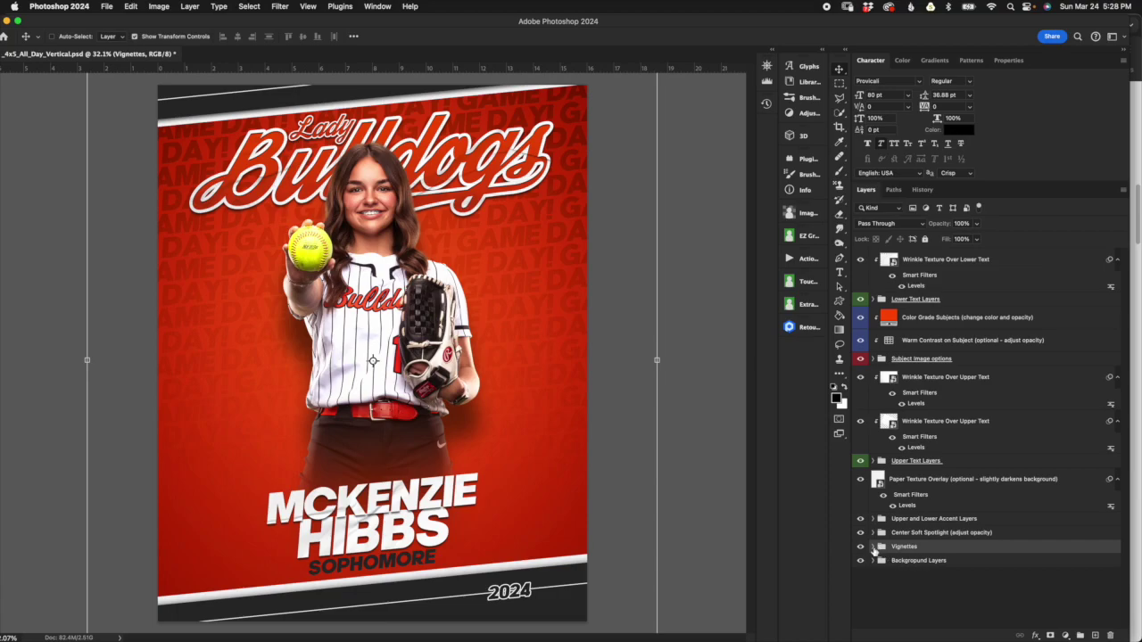
click(872, 547)
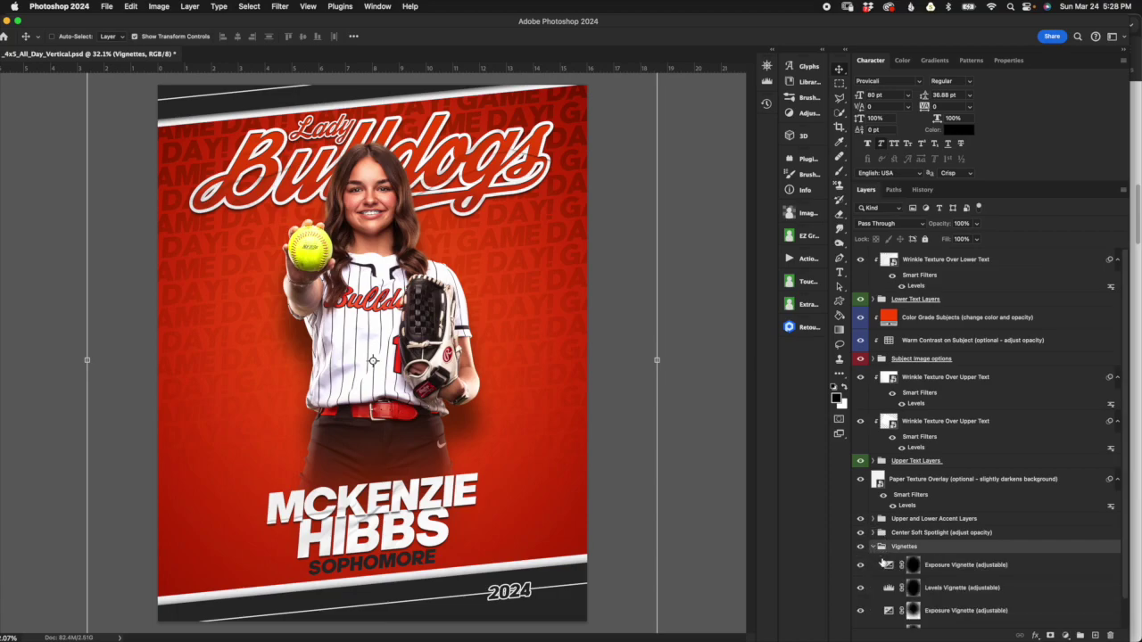
scroll(933, 582, down, 1)
click(1039, 543)
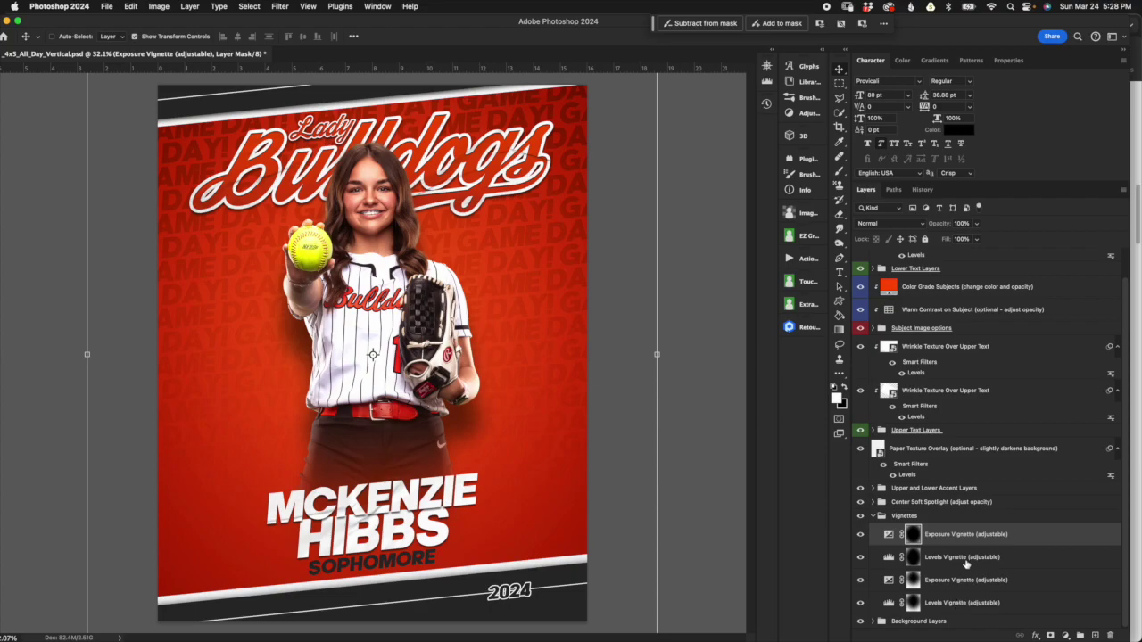
click(873, 516)
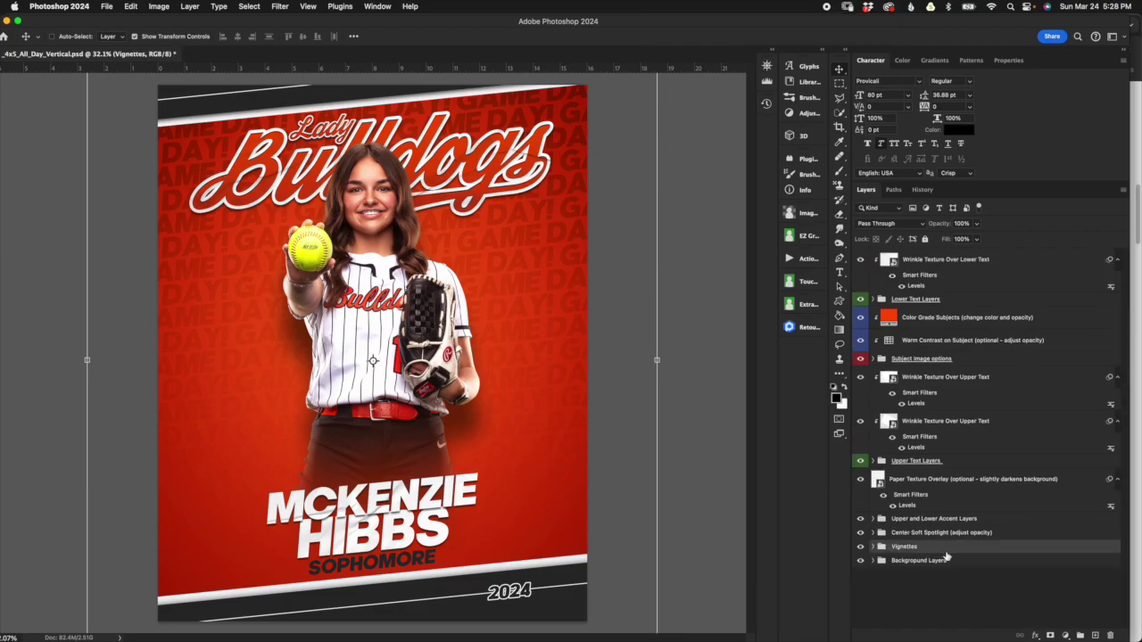
Try varying the Vignettes group's opacity, set it to 100%, and hide and reshow the group to compare its effect
mouse_move(949, 223)
mouse_down()
mouse_move(928, 223)
mouse_move(939, 223)
mouse_up()
text(100)
key(Return)
click(860, 547)
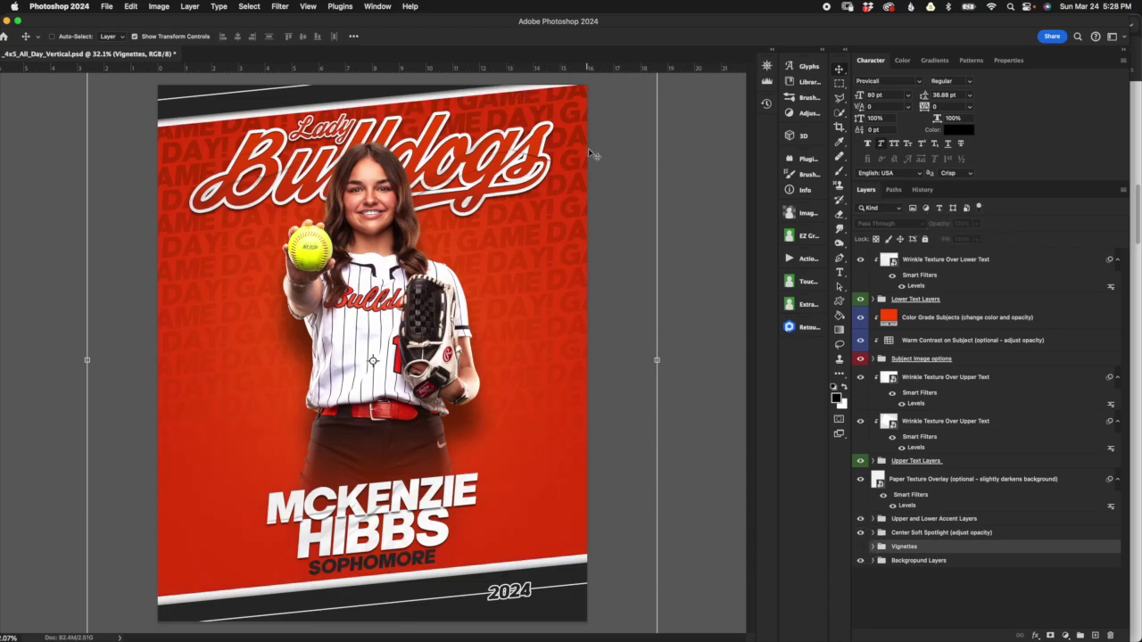
click(859, 547)
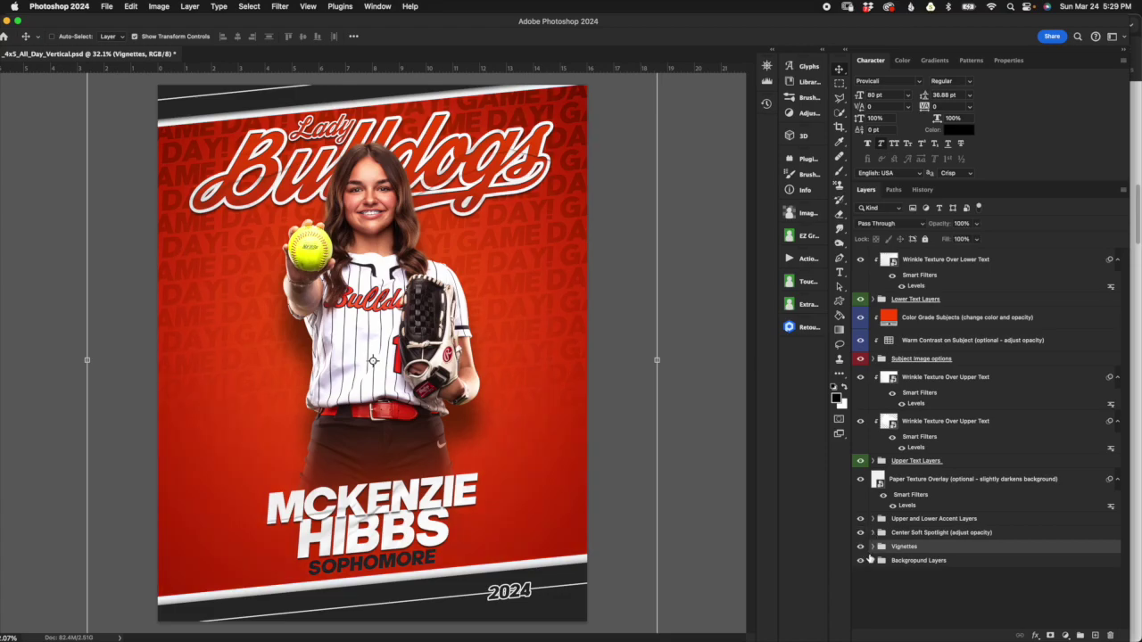
Hide and reshow the Center Soft Spotlight group to compare its brightening effect behind the subject
click(937, 532)
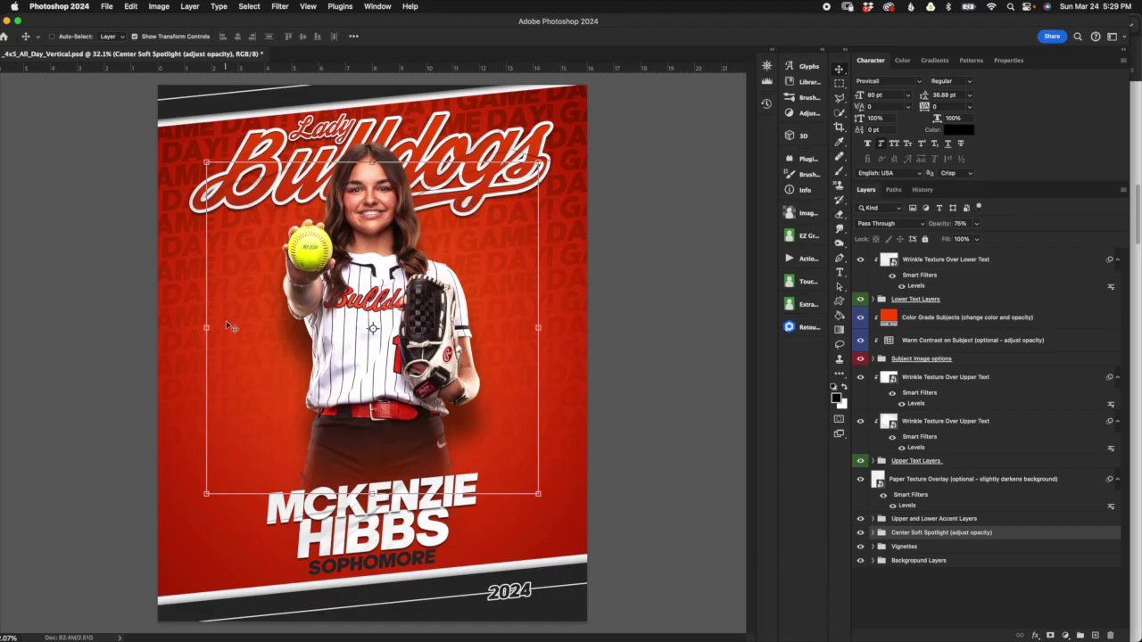
click(860, 532)
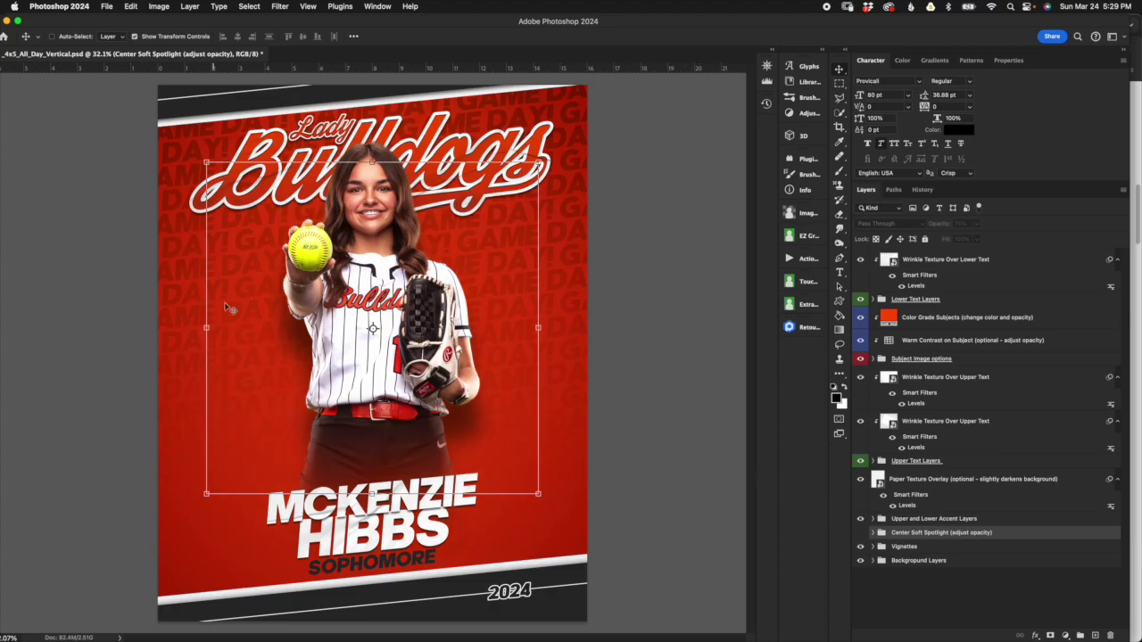
click(860, 533)
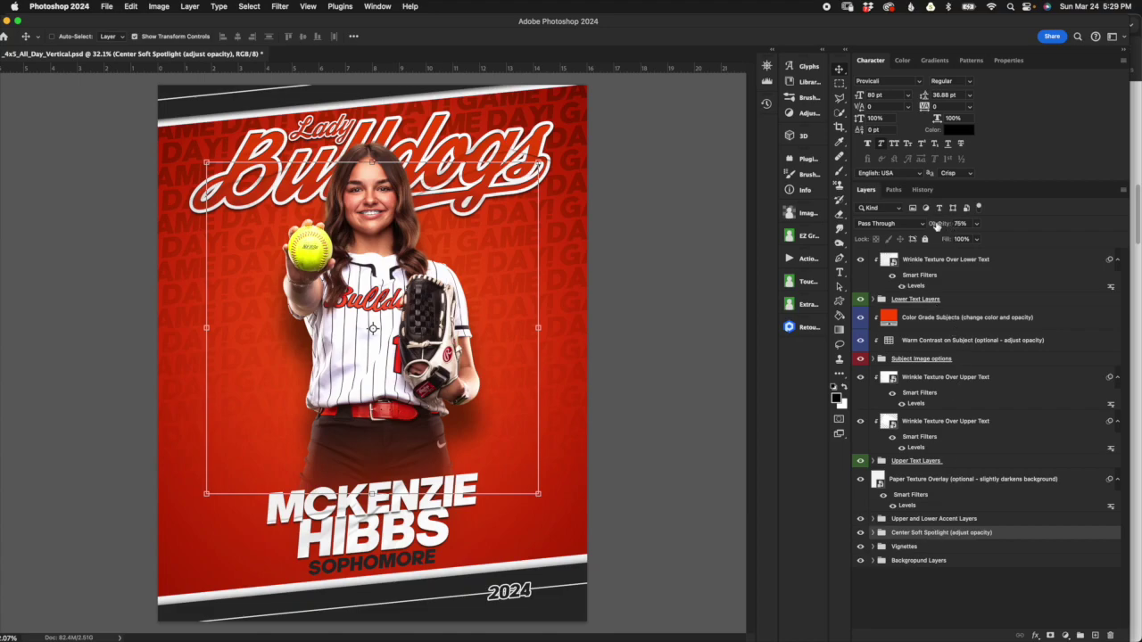
Try a higher opacity on the Center Soft Spotlight group, undo it, and inspect its Exposure and Levels masks
click(876, 534)
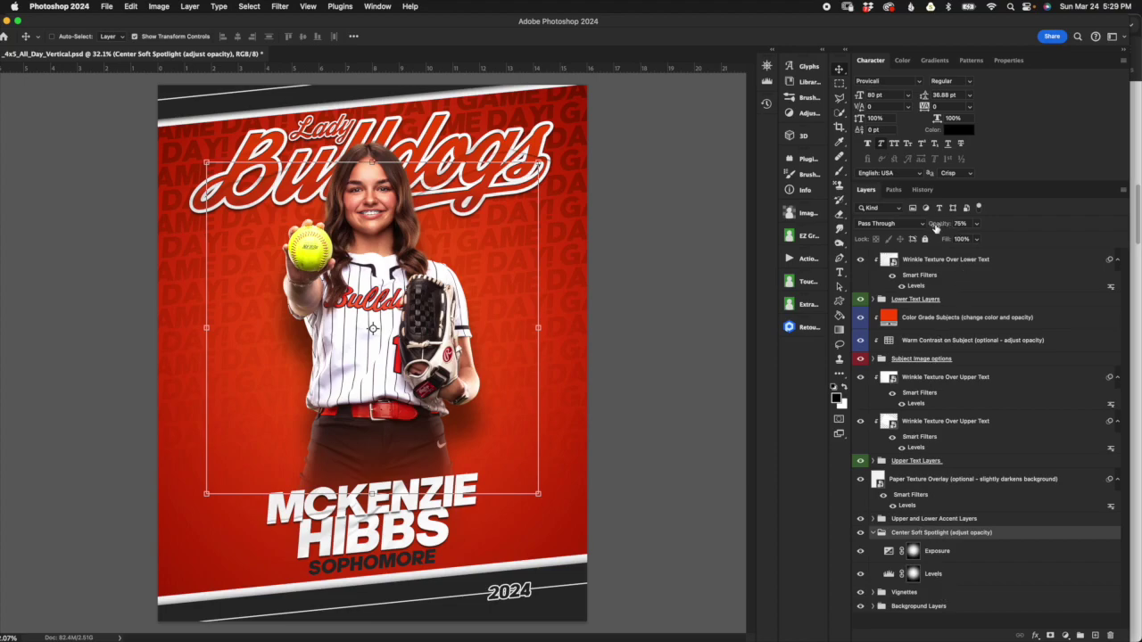
drag(938, 229, 1045, 235)
key(super+z)
click(911, 550)
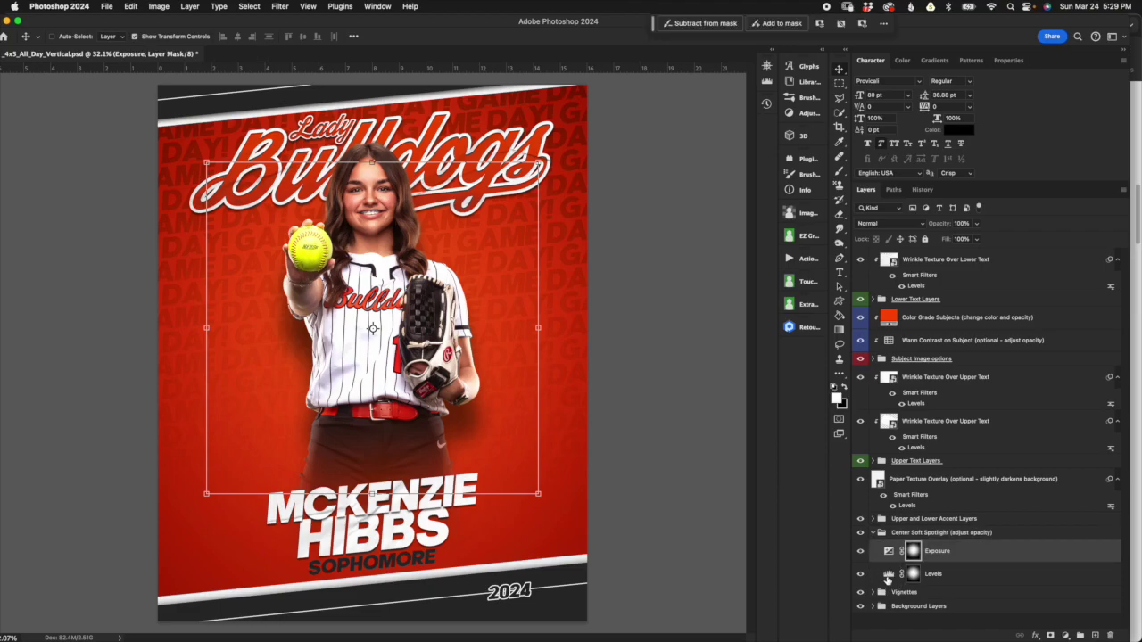
click(908, 576)
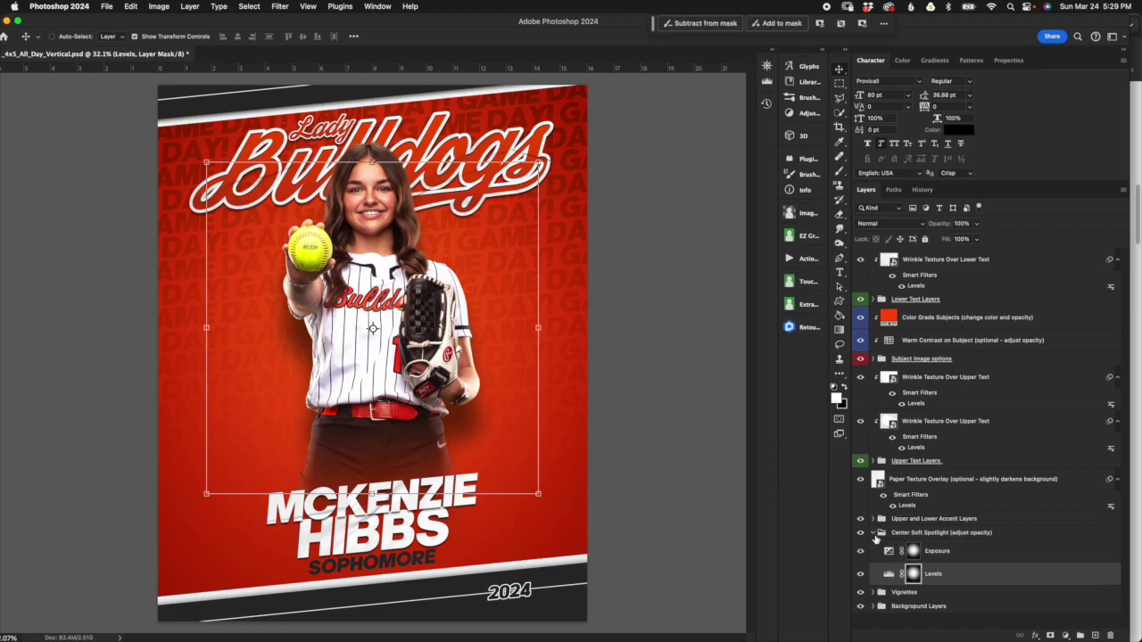
click(873, 532)
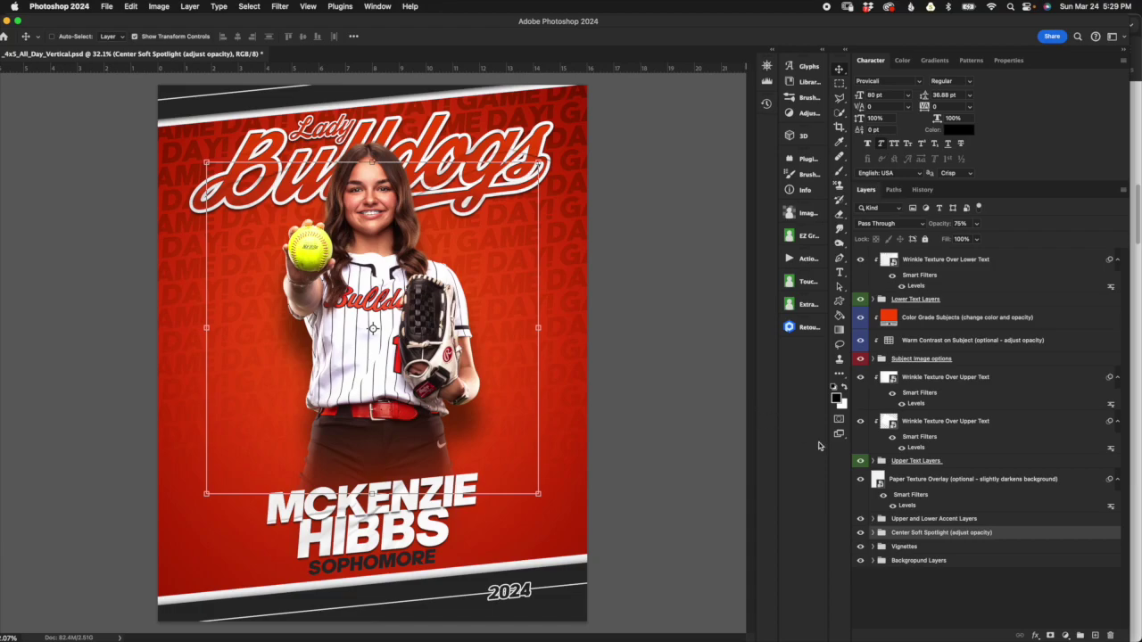
Expand the Upper and Lower Accent Layers group and toggle the visibility of its Upper and Lower subgroups
click(991, 520)
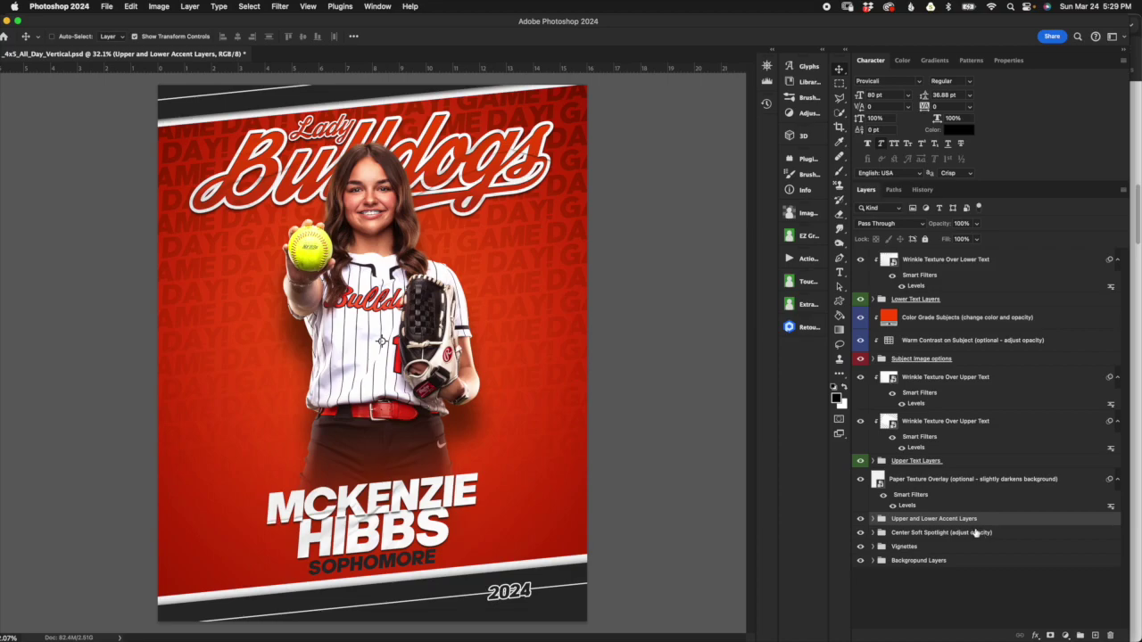
click(873, 519)
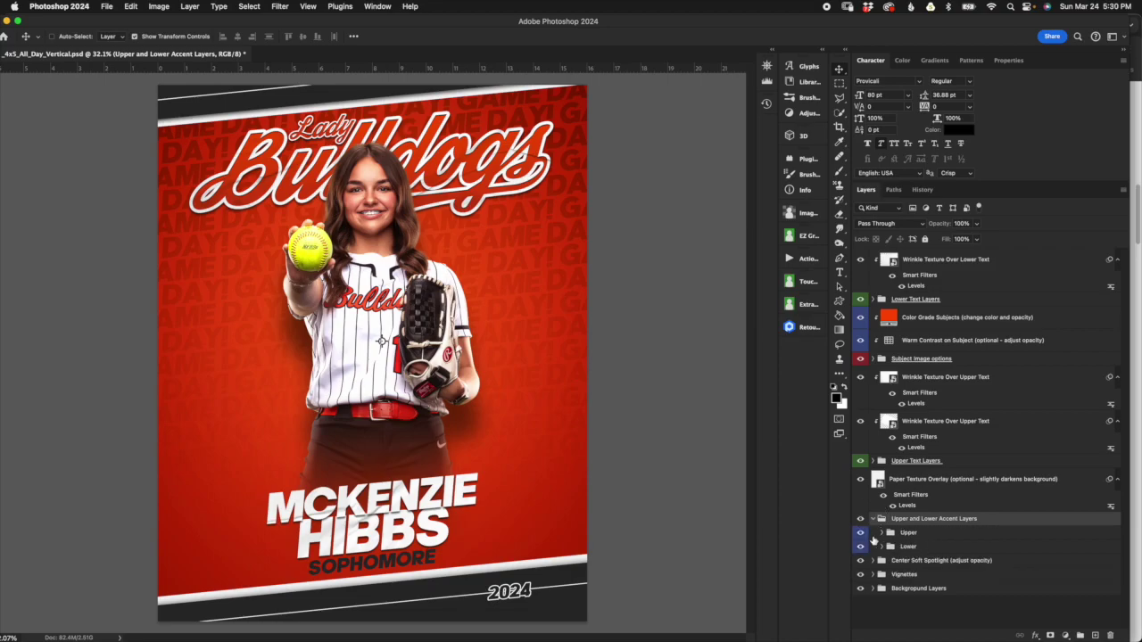
click(861, 533)
click(863, 535)
click(861, 547)
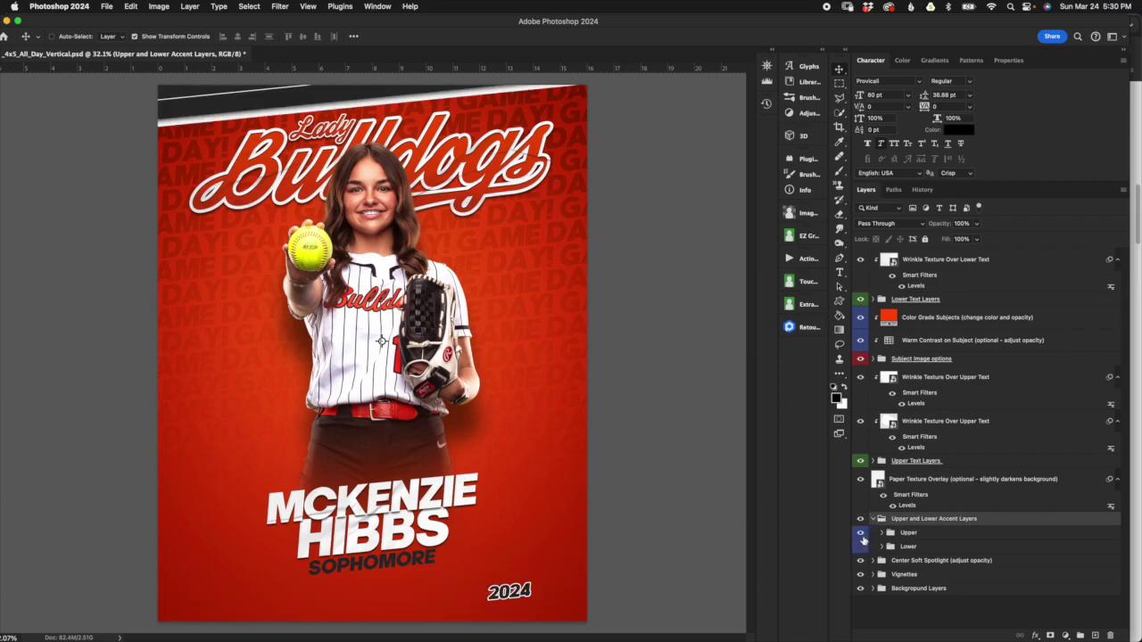
click(860, 547)
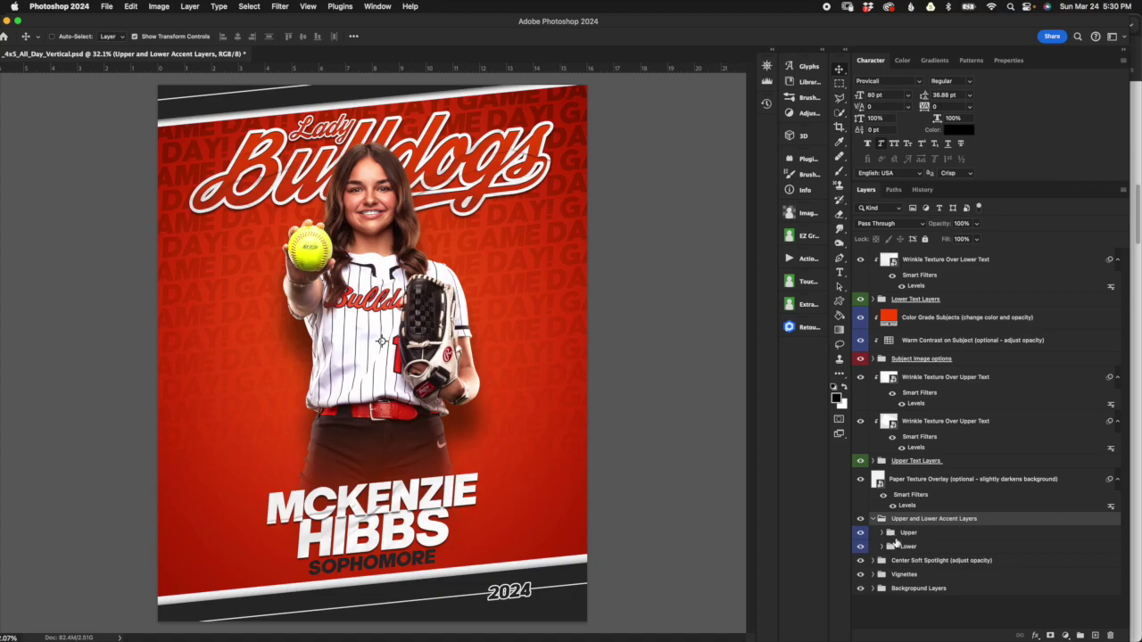
Expand the Upper and Lower accent subgroups to examine their thin stripe, foreground and background layers
click(944, 541)
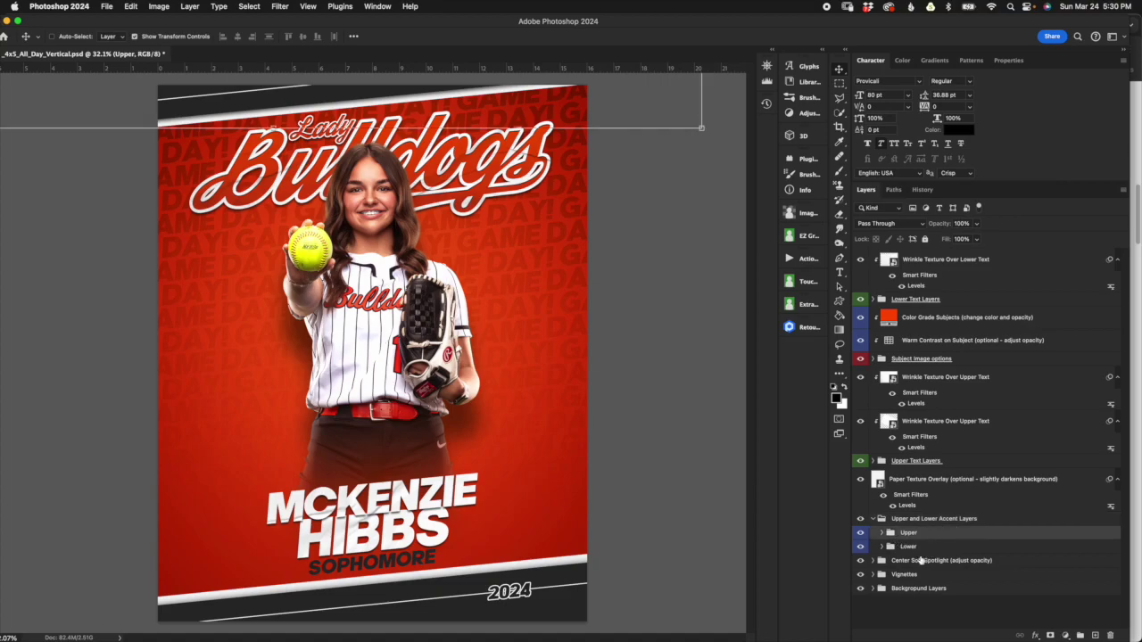
click(928, 550)
click(881, 532)
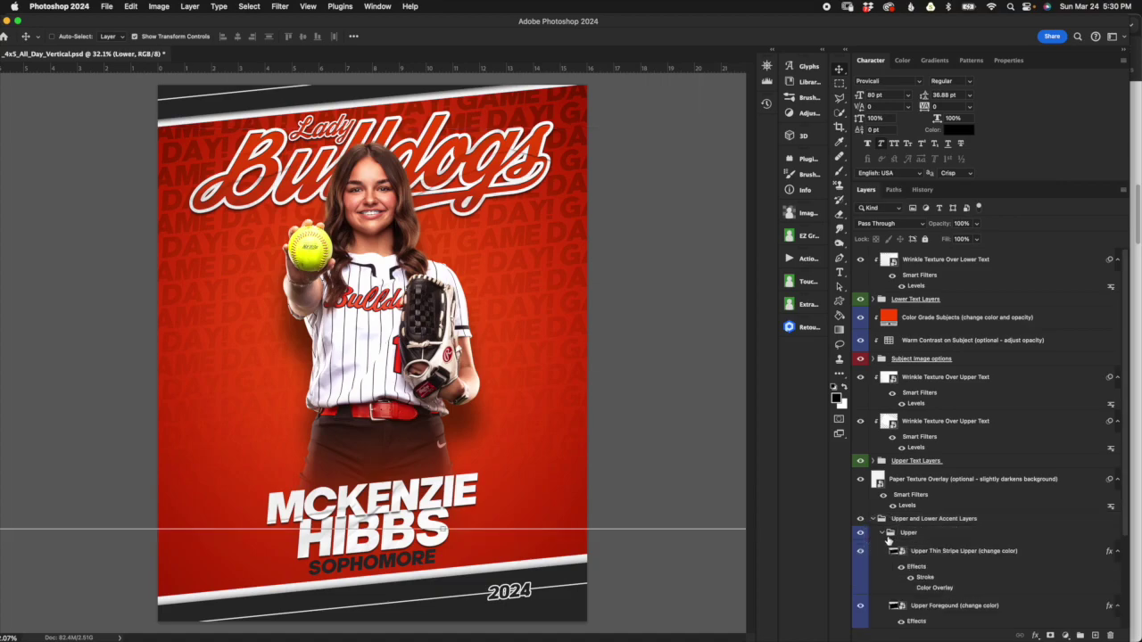
scroll(891, 553, down, 5)
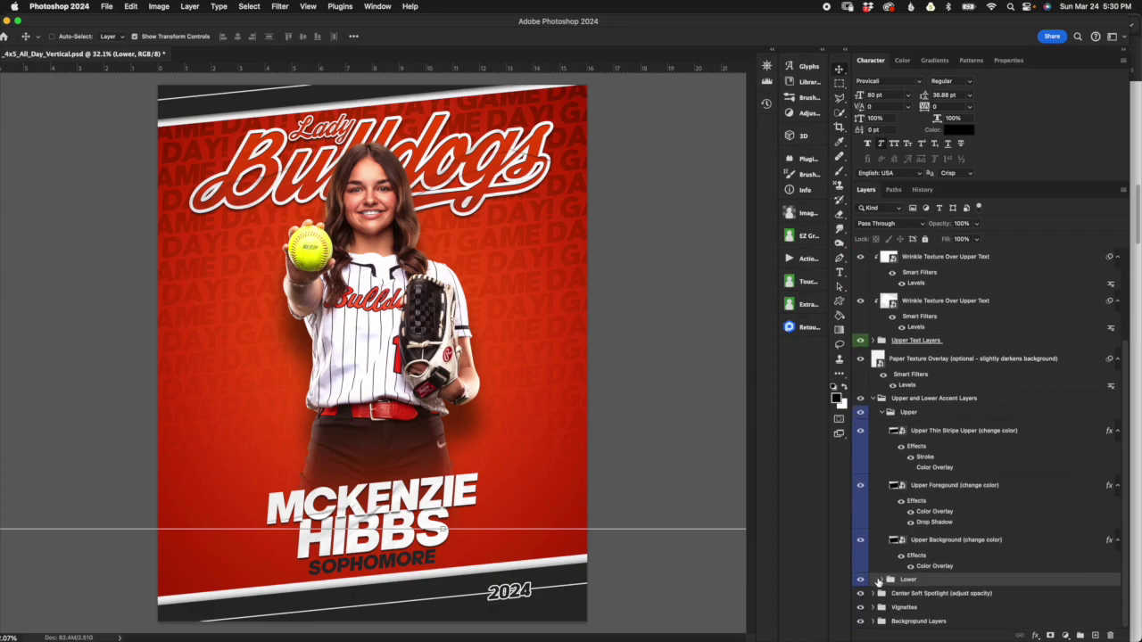
click(881, 579)
scroll(919, 535, down, 6)
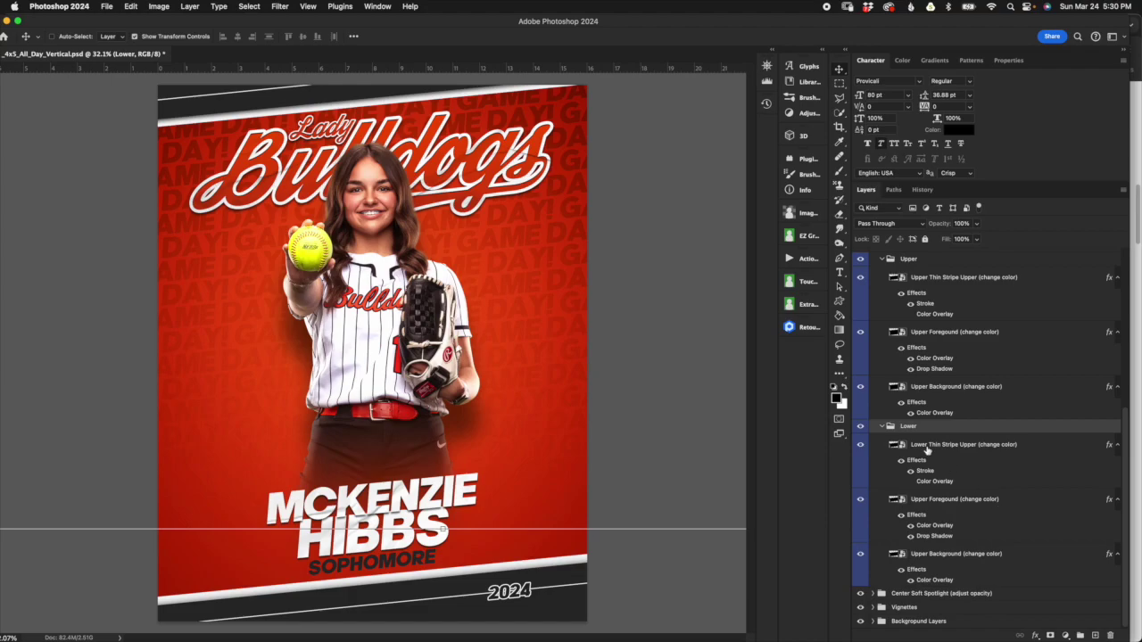
Select the background (change color) layer in the Lower subgroup and hide and reshow it to identify its shape
click(946, 555)
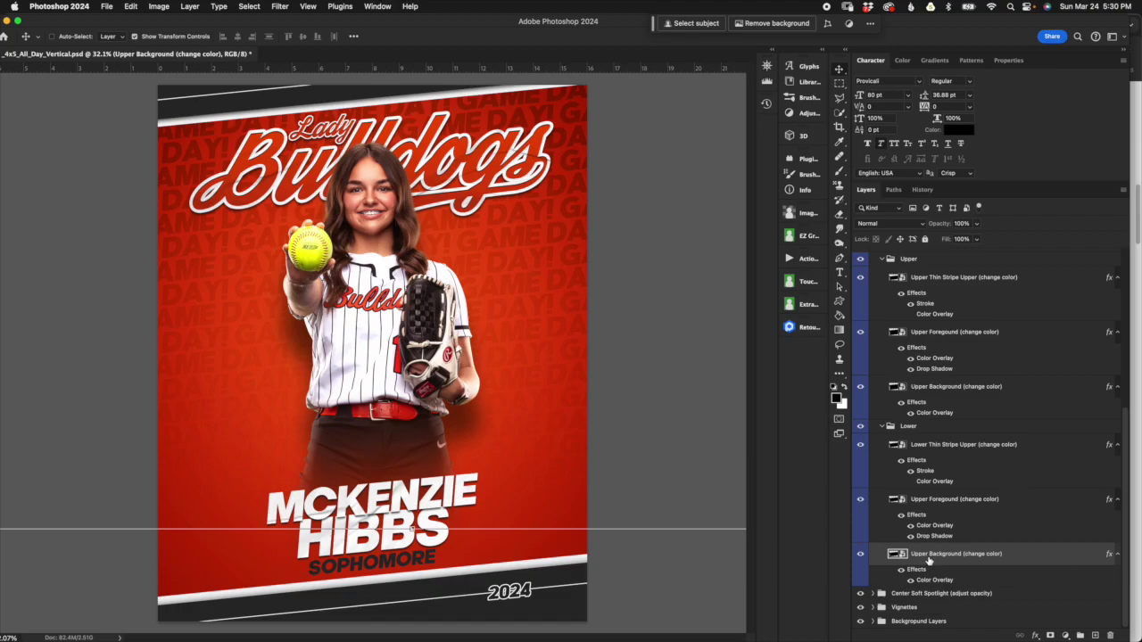
click(924, 428)
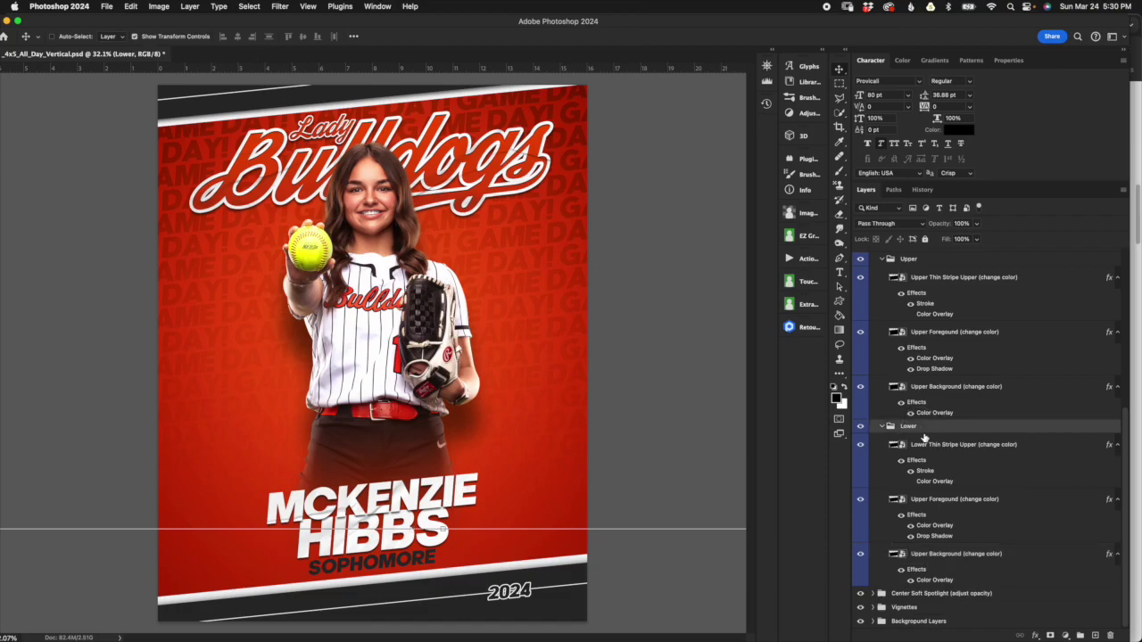
click(951, 576)
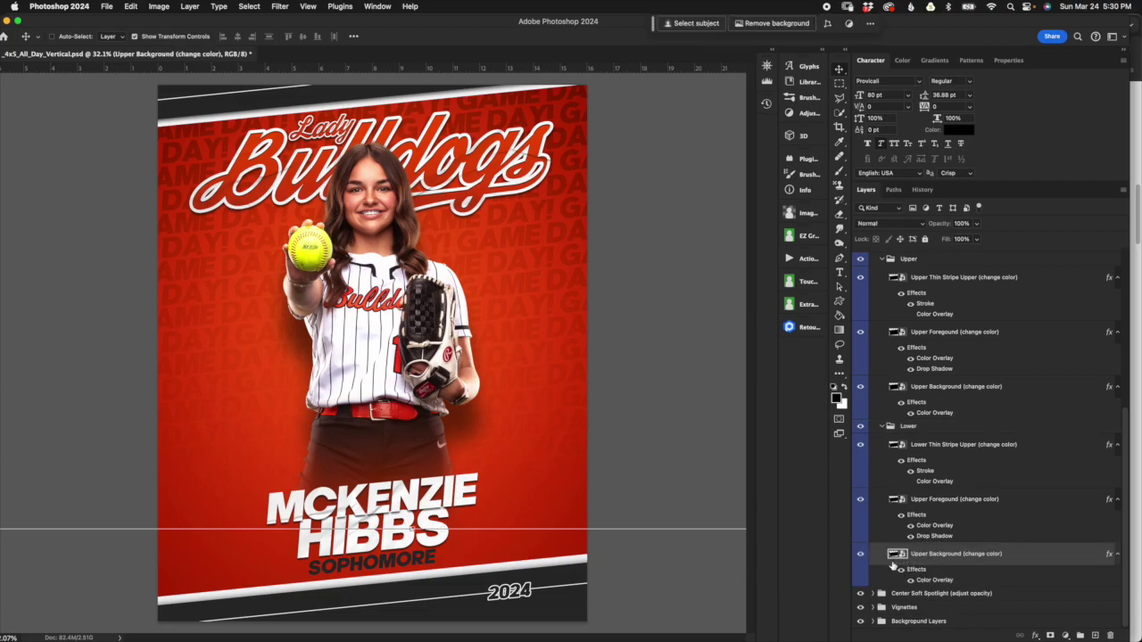
click(861, 557)
click(861, 554)
Open the Color Overlay color of the Lower subgroup's background layer and cancel both dialogs without changing it
double_click(935, 582)
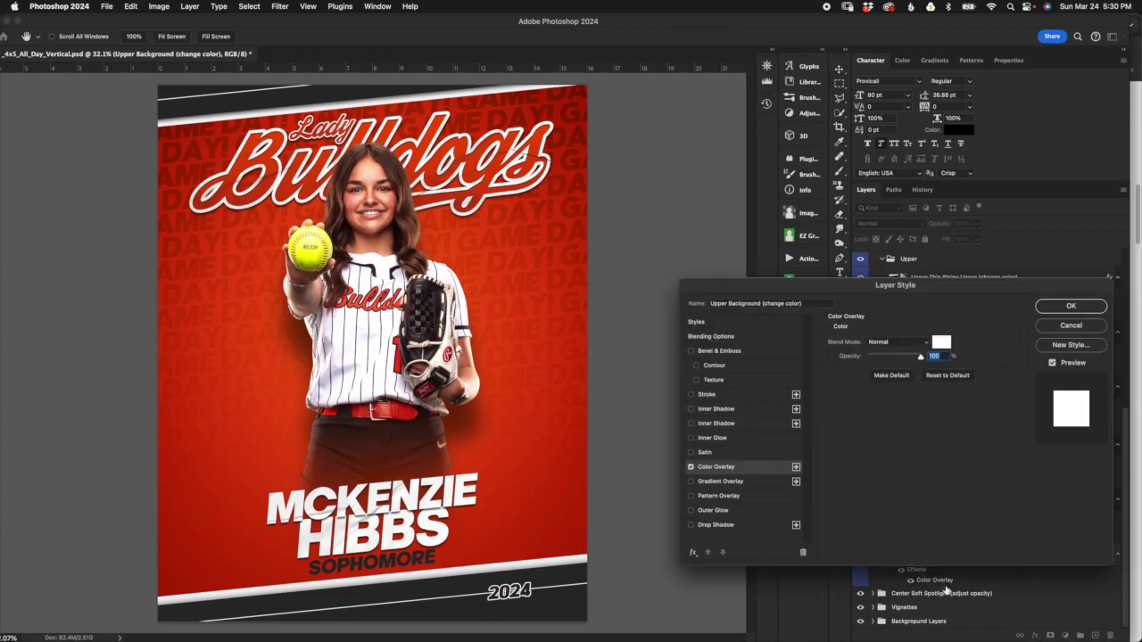
click(940, 342)
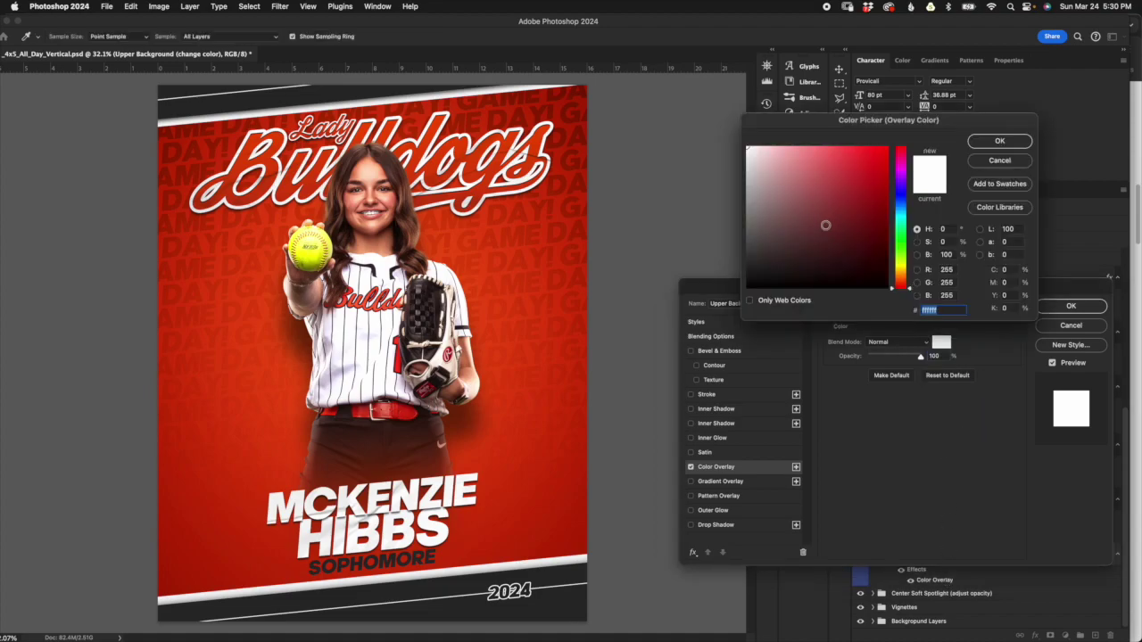
click(998, 162)
click(1079, 326)
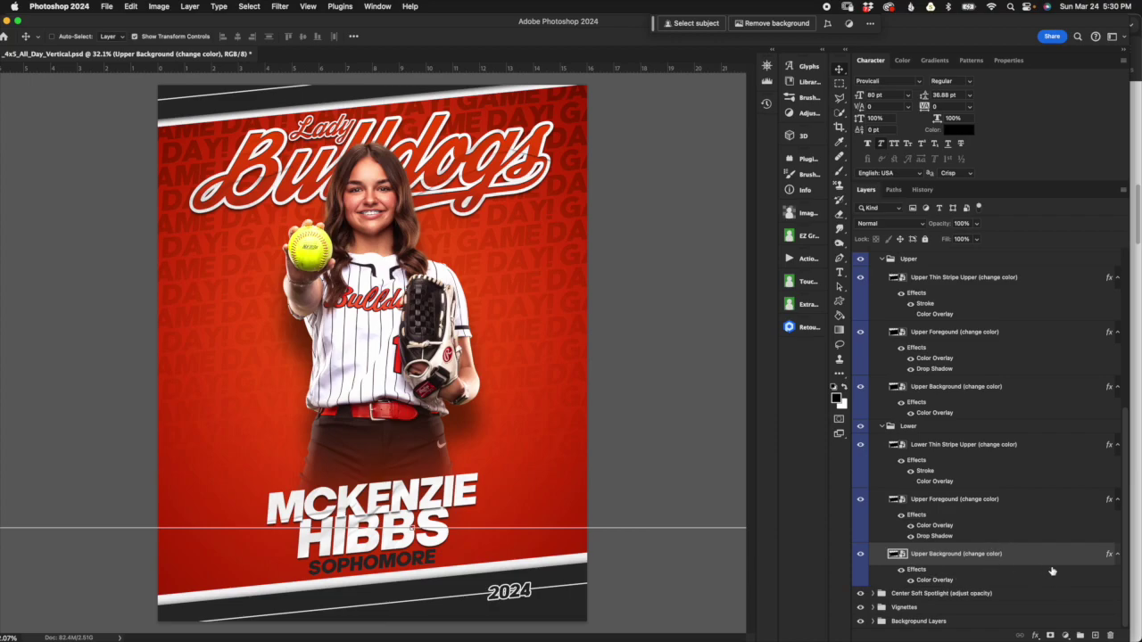
Select the foreground (change color) layer in the Lower subgroup and toggle its visibility off and on
click(1025, 510)
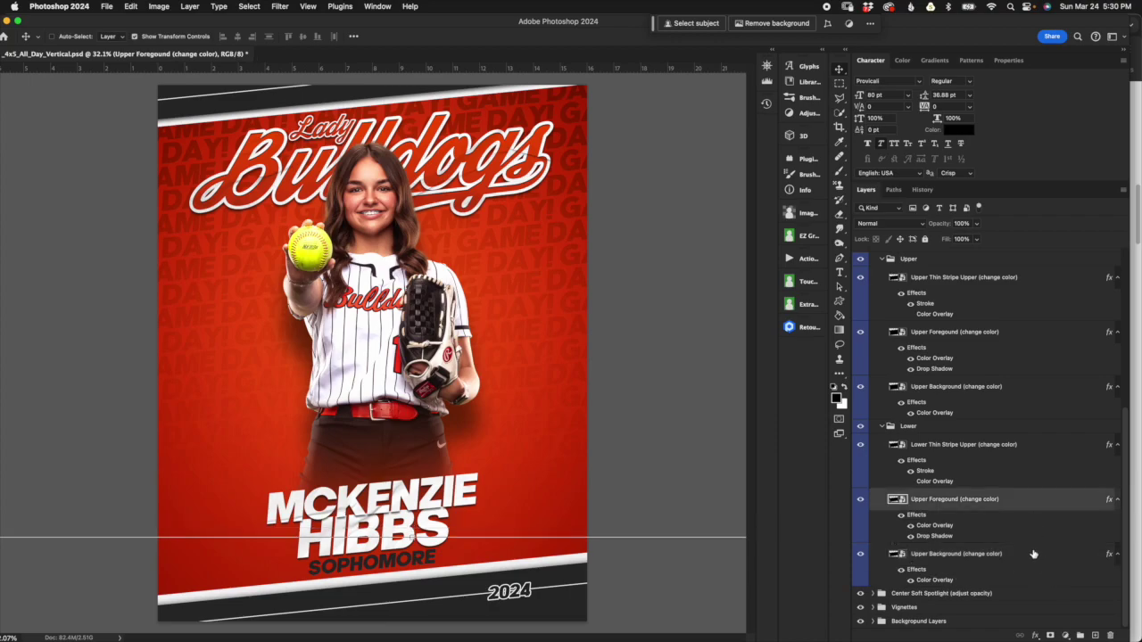
click(859, 500)
click(859, 501)
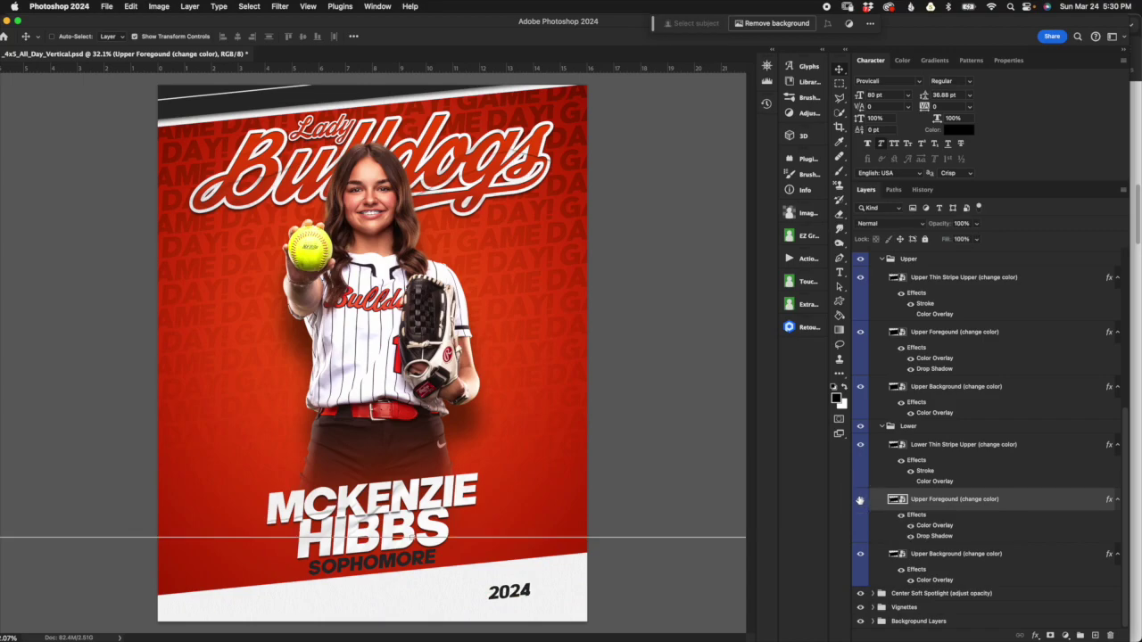
Hide and reshow the Lower subgroup's foreground layer and its Drop Shadow effect to compare the look
click(858, 500)
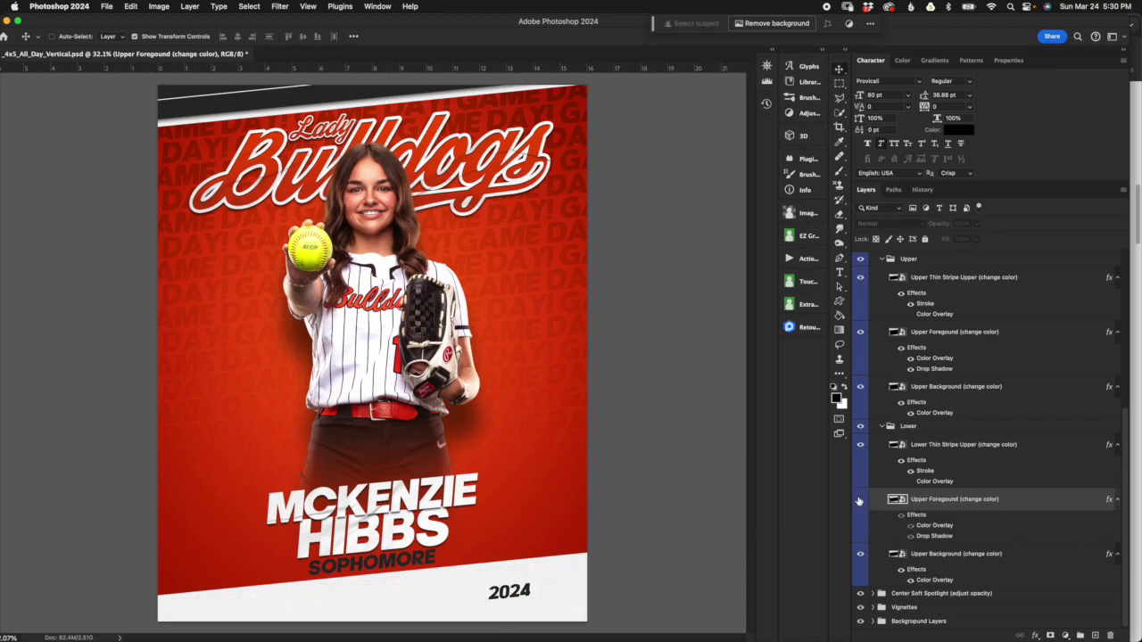
click(859, 500)
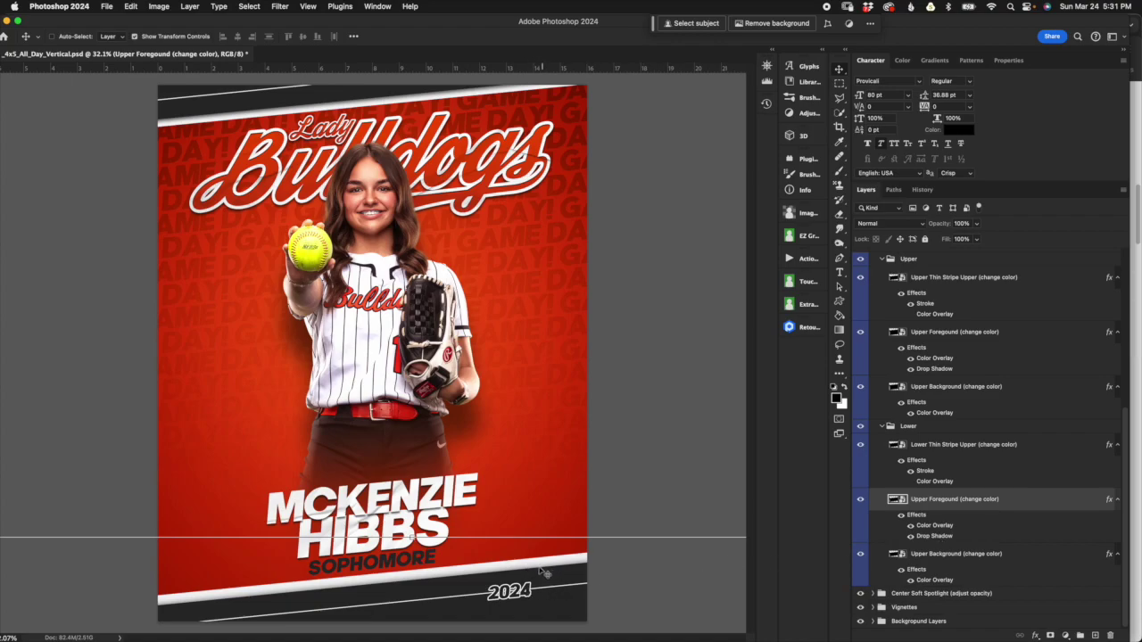
click(910, 536)
click(910, 536)
Open the Color Overlay color of the Lower subgroup's foreground layer and cancel both dialogs without changing it
double_click(934, 527)
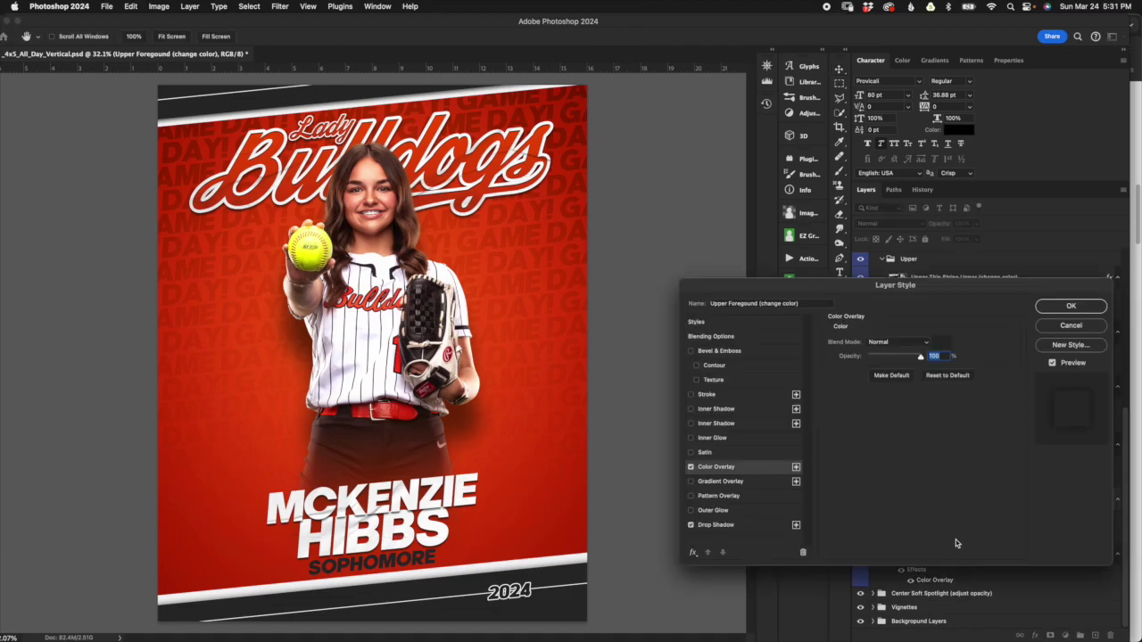
click(941, 346)
click(1017, 164)
click(1089, 329)
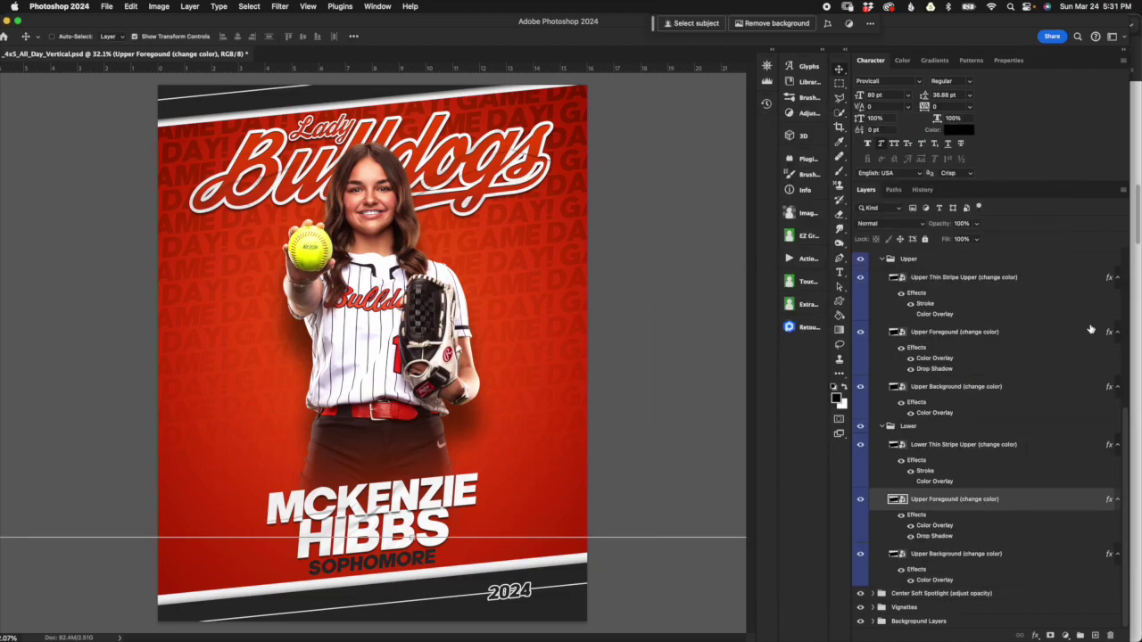
Select the Lower Thin Stripe Upper (change color) layer and toggle its visibility off and on
click(970, 445)
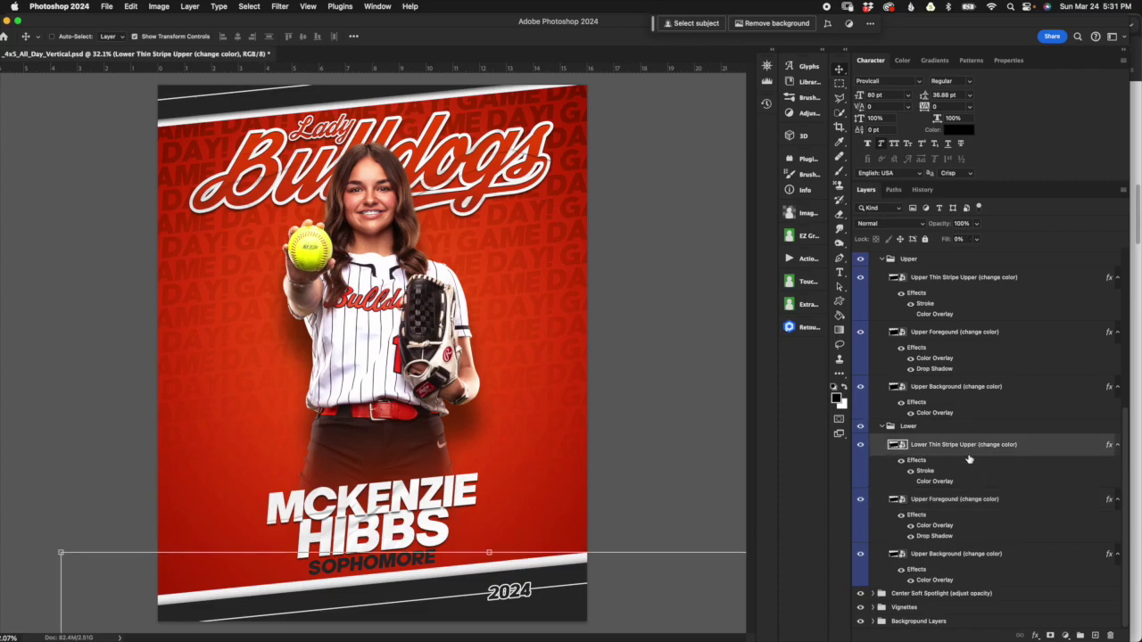
click(860, 446)
click(859, 446)
Try a dark red (b41414) stroke, white again and a thicker stroke size on the lower thin stripe, and cancel the layer style changes
double_click(926, 473)
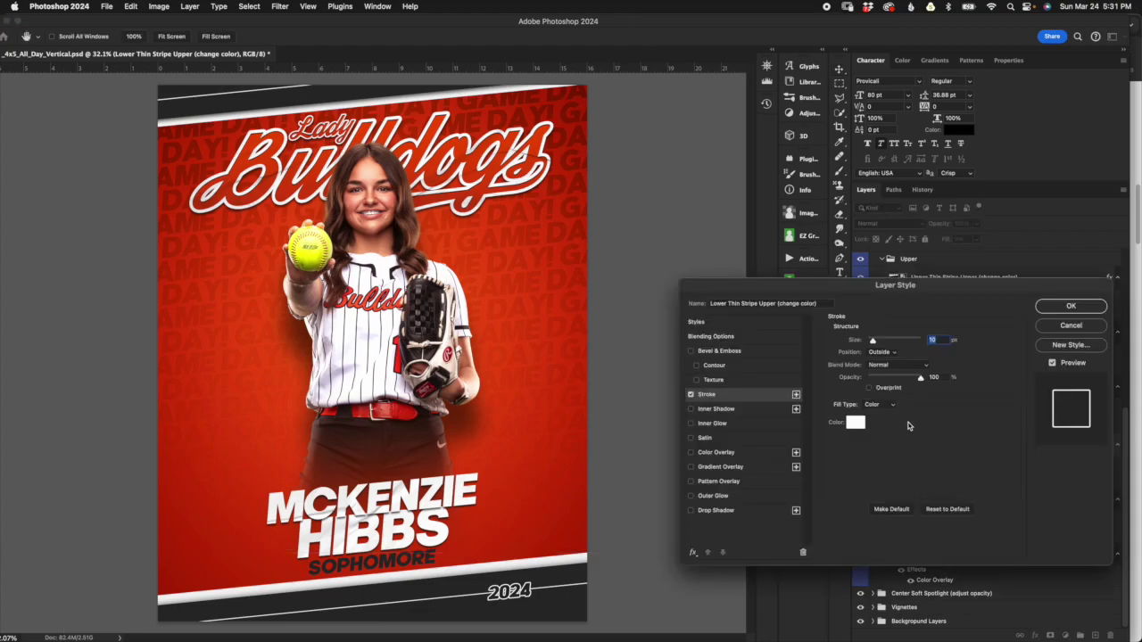
click(854, 422)
click(872, 187)
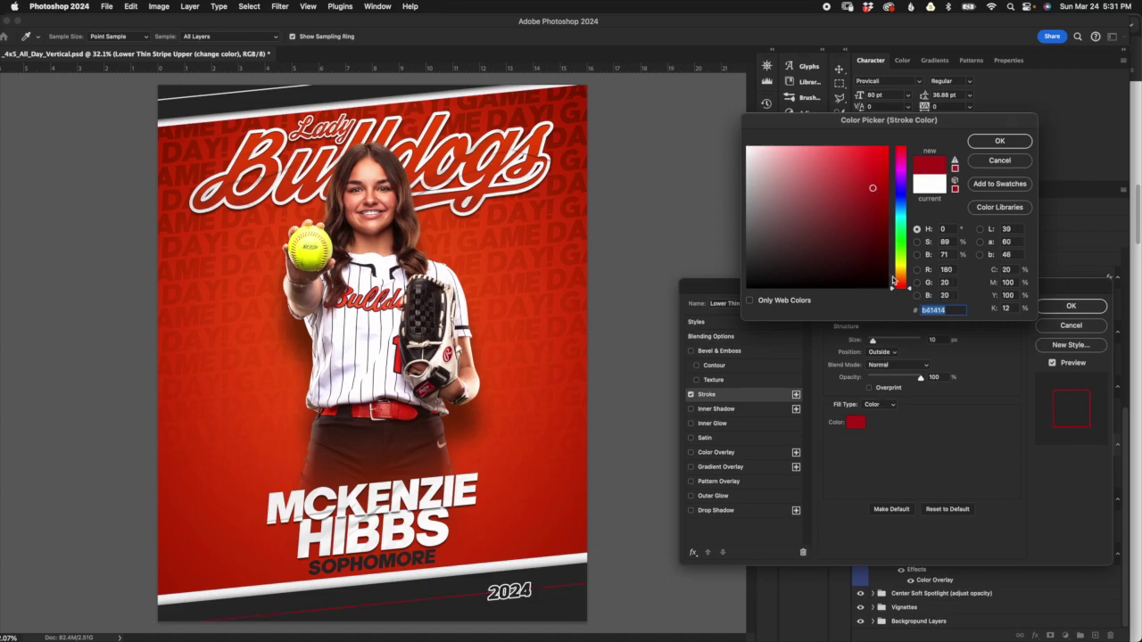
click(778, 157)
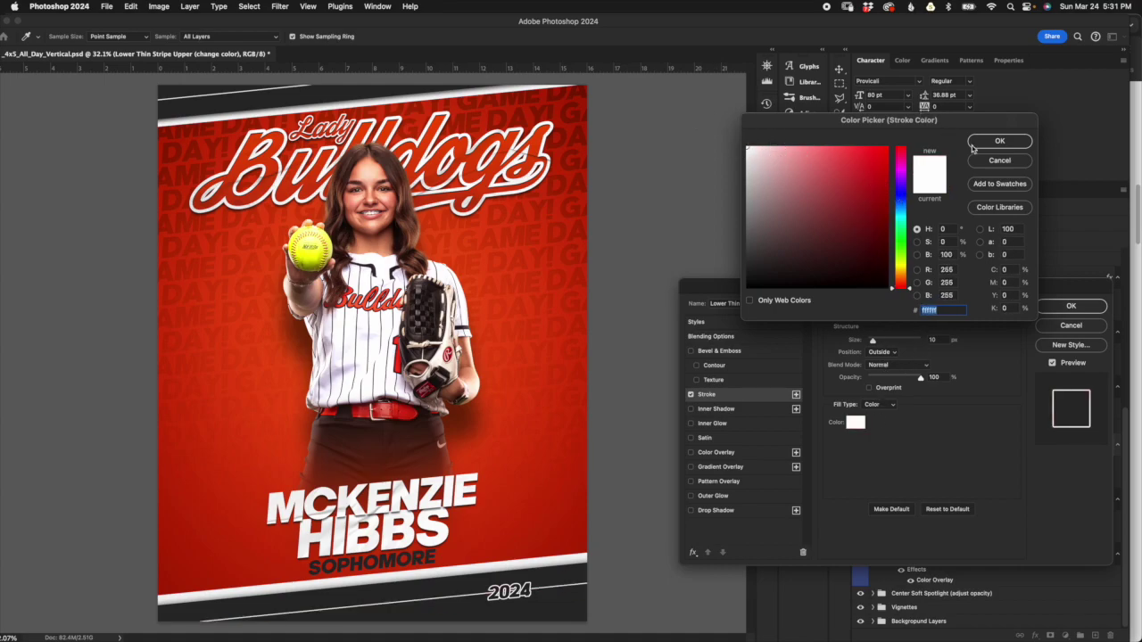
click(1000, 141)
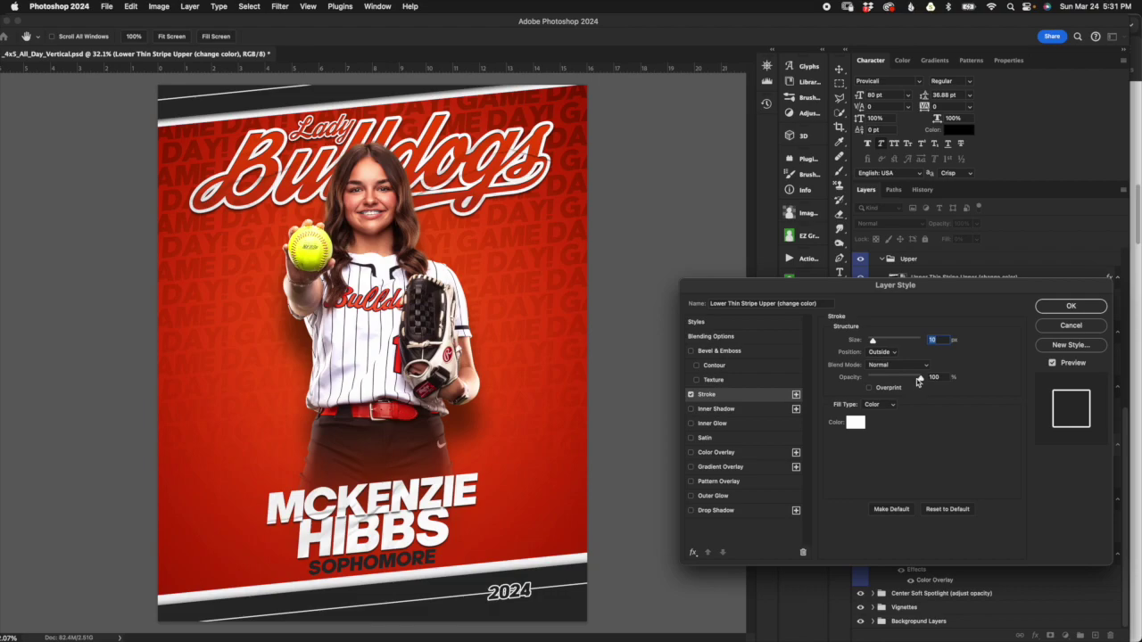
drag(874, 344, 896, 340)
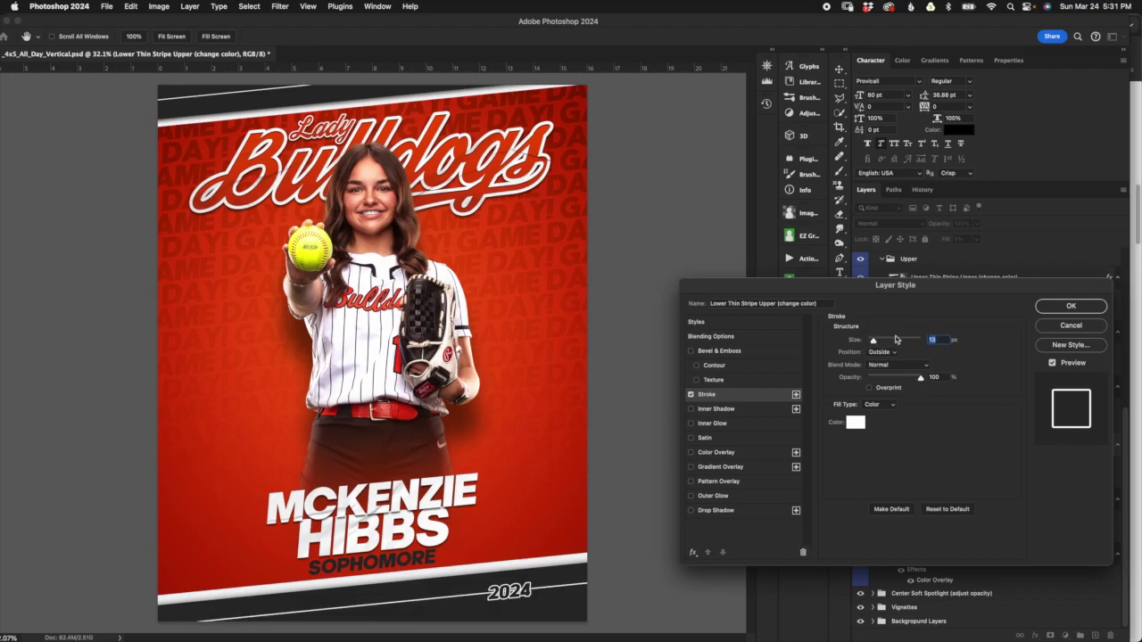
click(1081, 329)
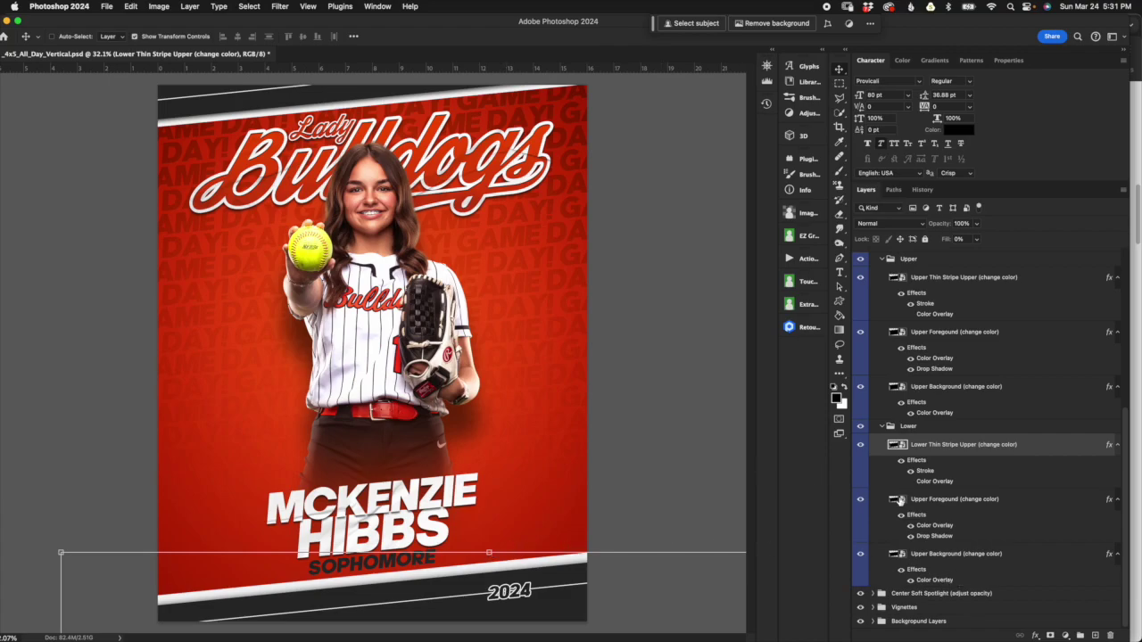
Copy the layer style of the background (change color) layer in the Lower subgroup
click(990, 392)
click(979, 289)
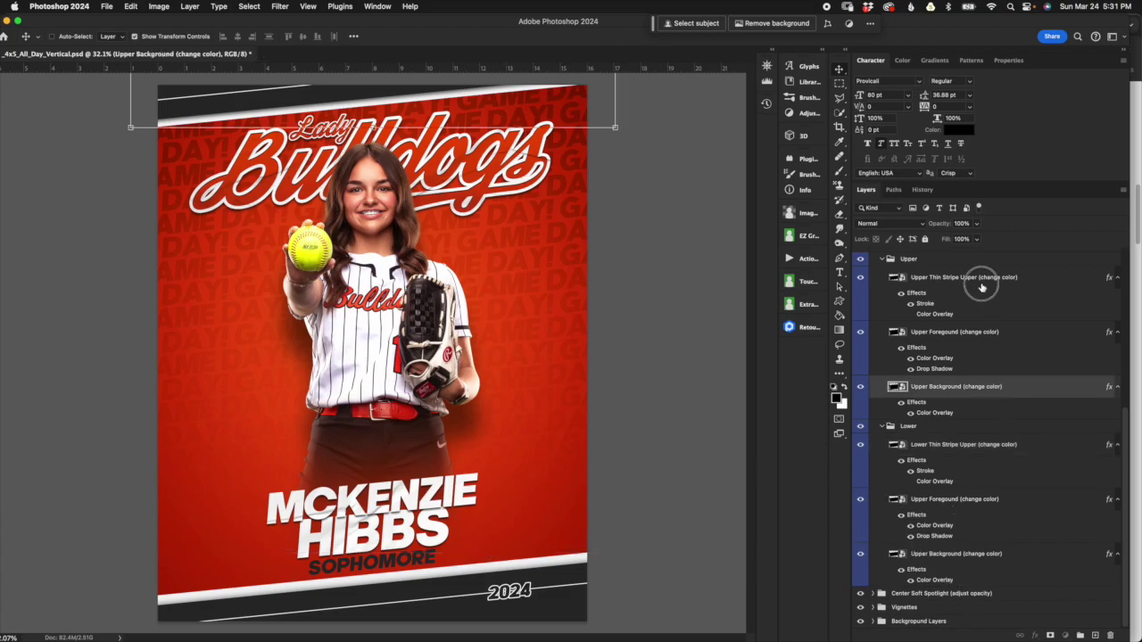
click(979, 552)
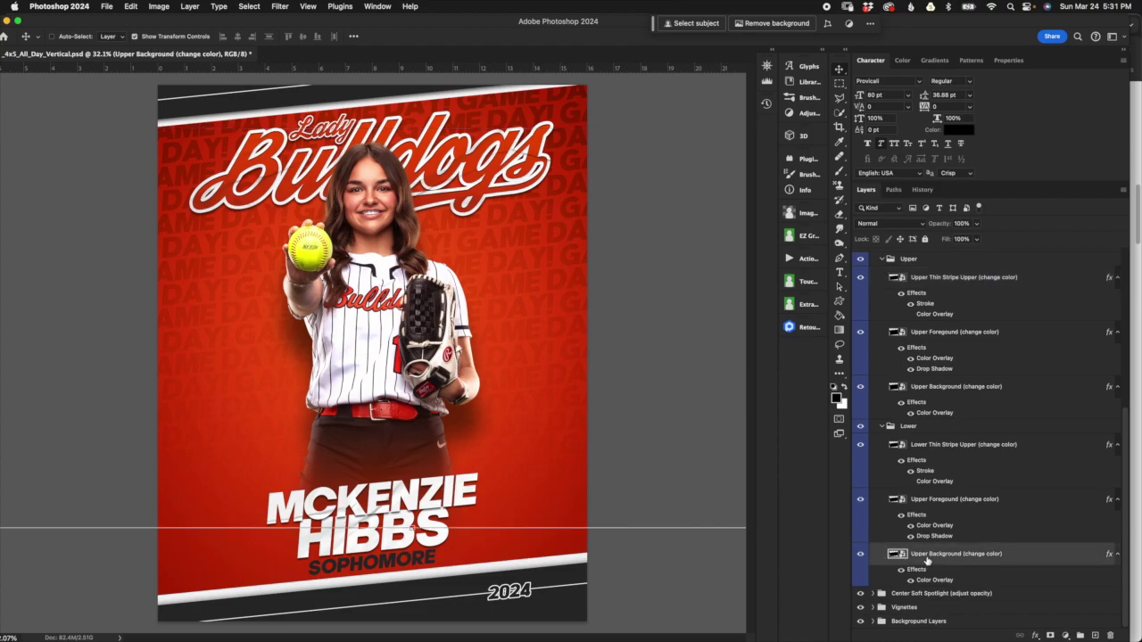
right_click(930, 562)
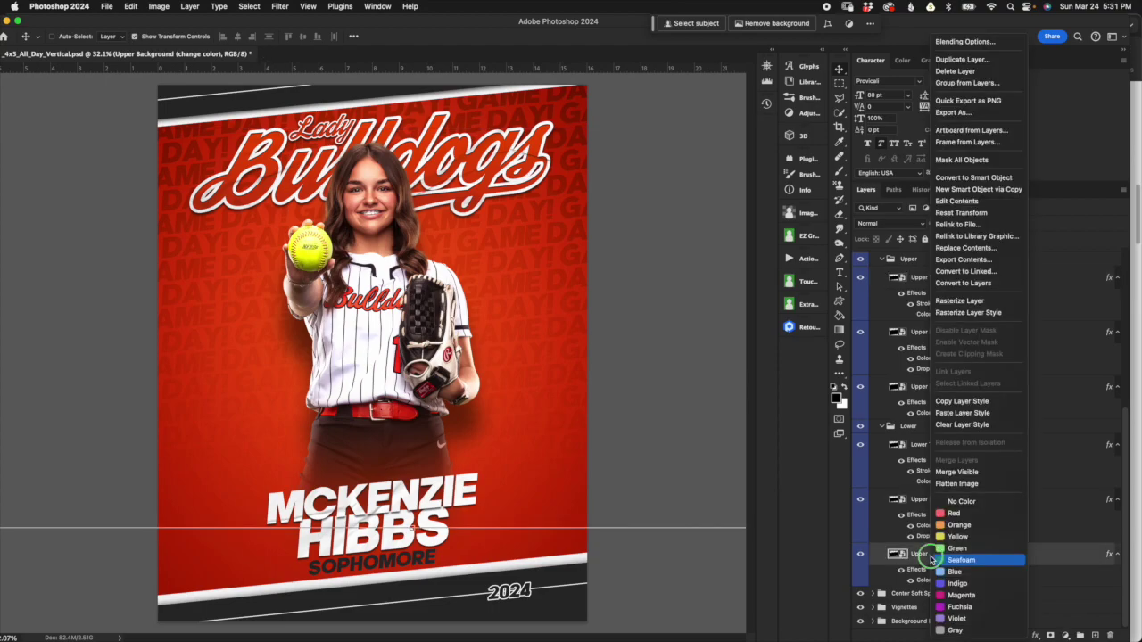
click(979, 401)
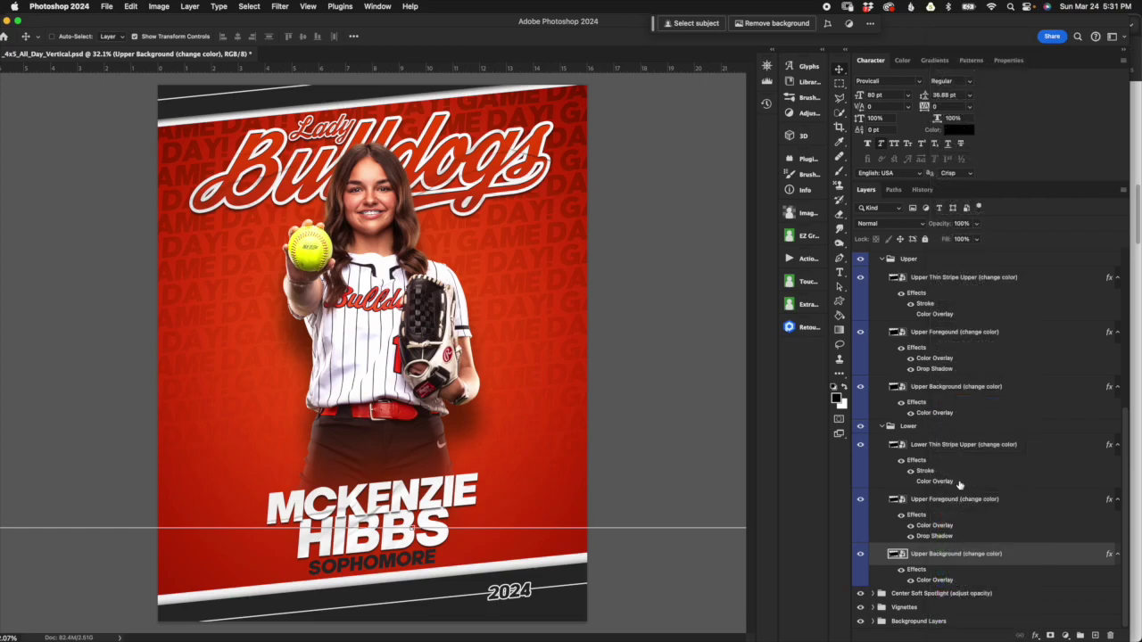
Select the Upper subgroup's background layer and view its options for pasting a layer style without applying any
click(971, 390)
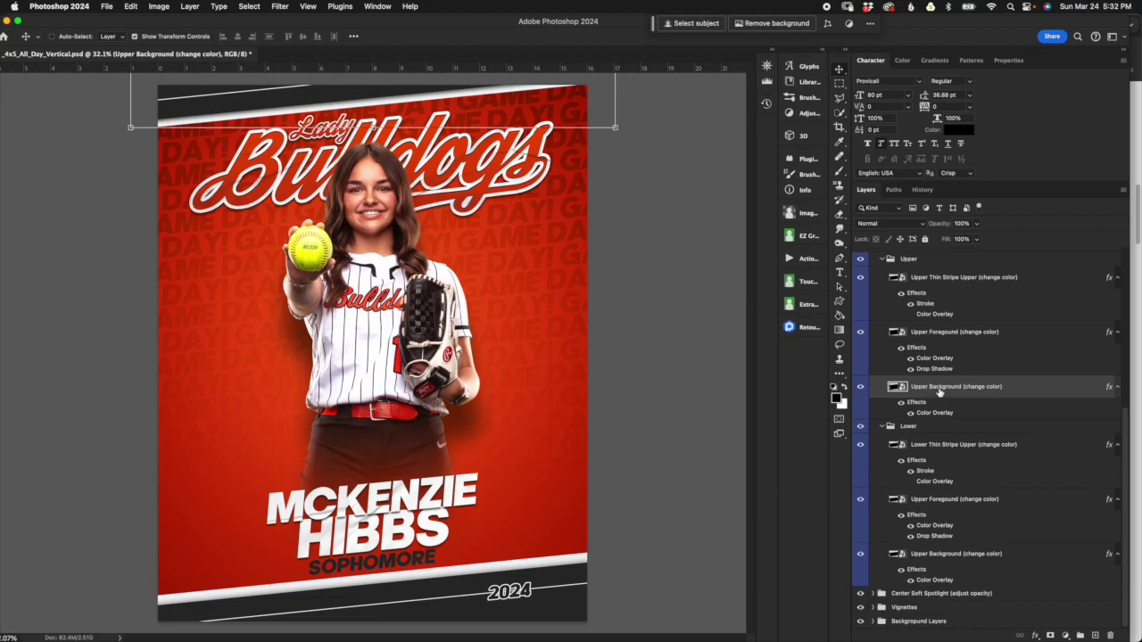
right_click(938, 391)
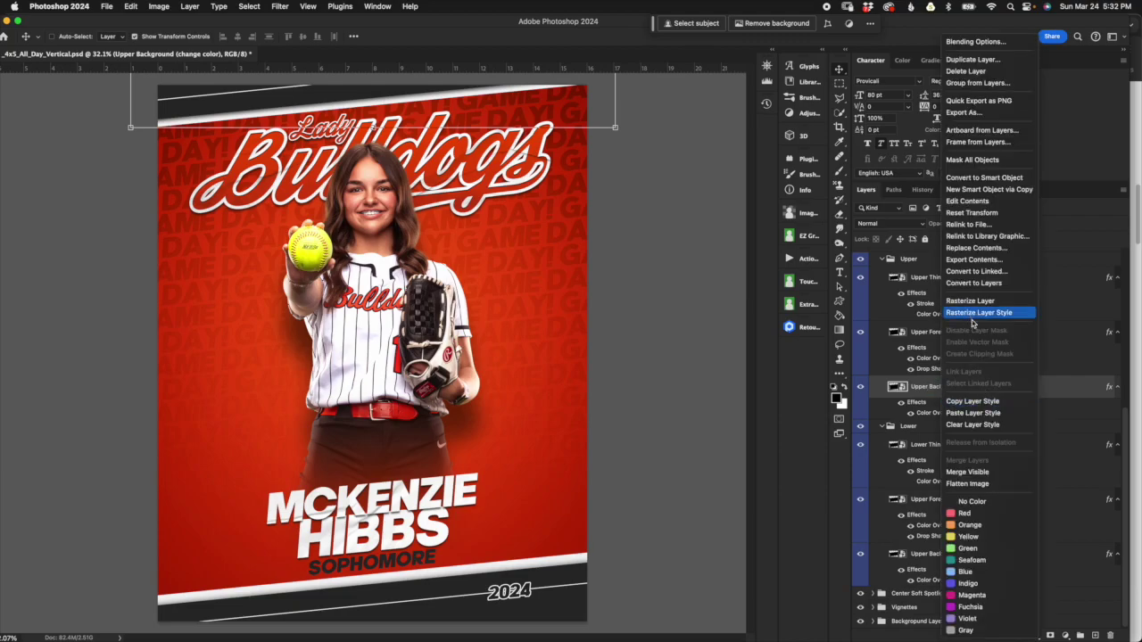
click(918, 510)
Select the foreground and thin stripe layers of the Upper and Lower subgroups in turn to compare the matching pairs
click(929, 512)
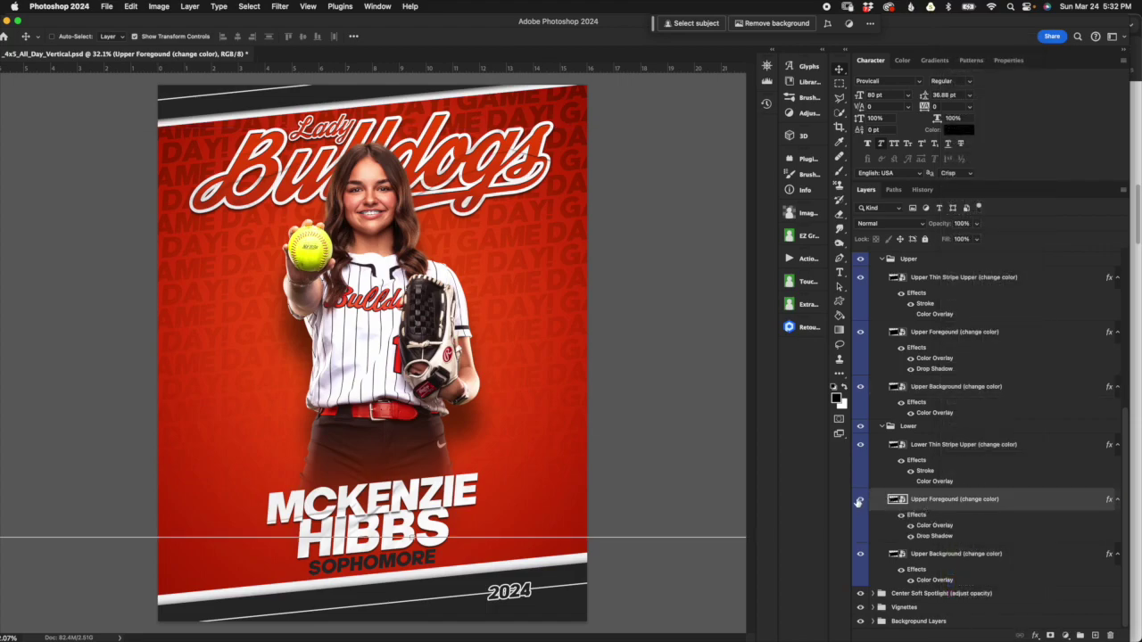
click(965, 286)
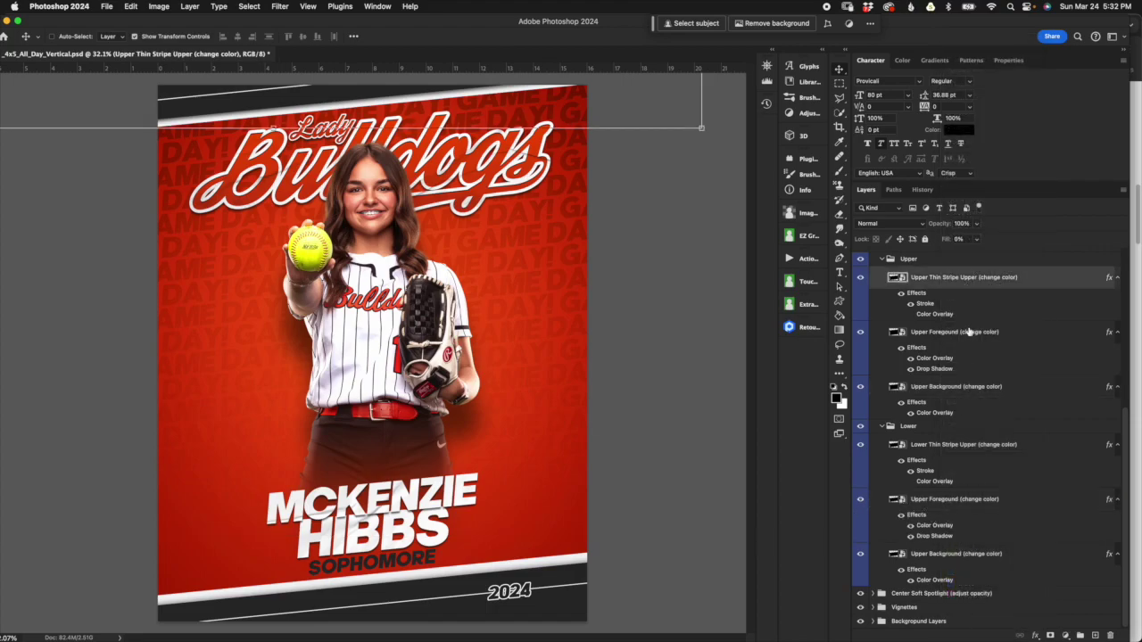
click(970, 332)
click(951, 454)
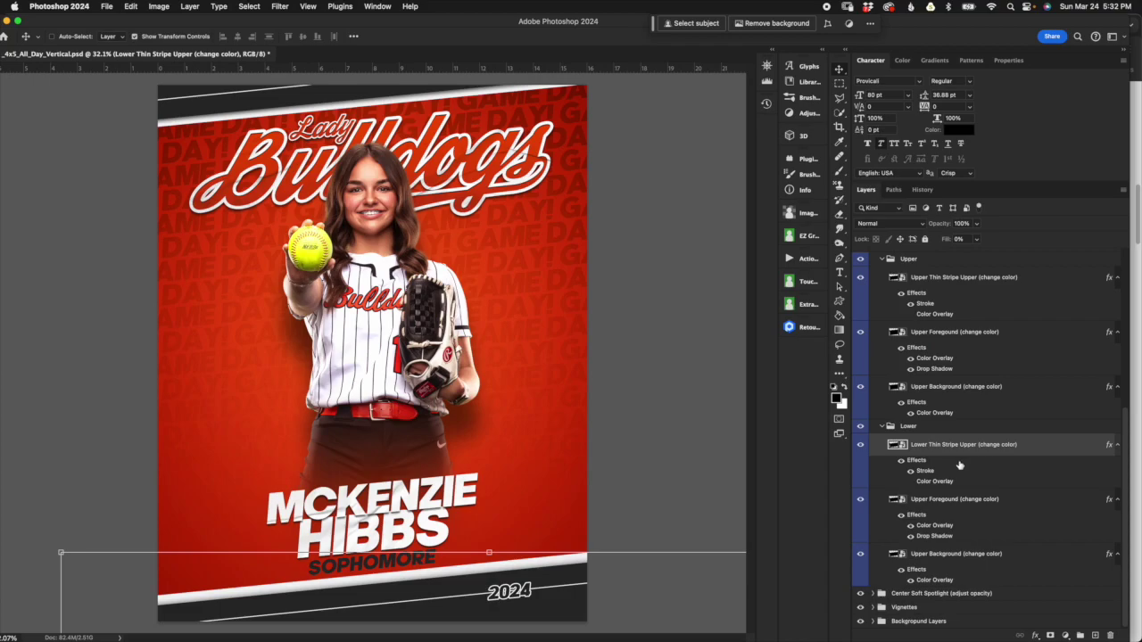
click(977, 287)
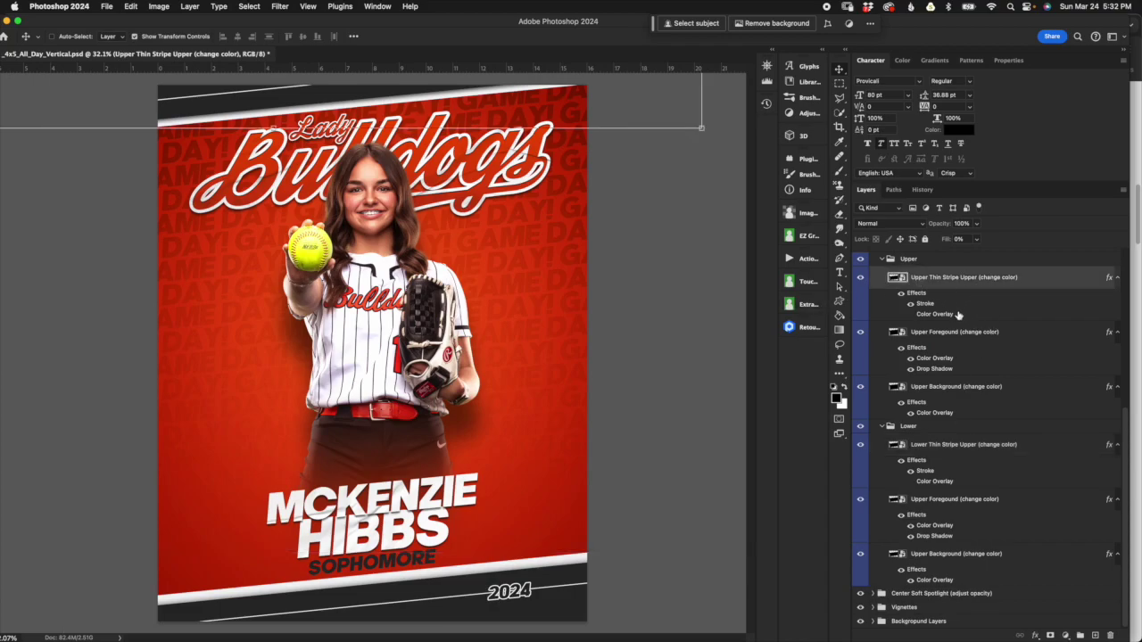
Collapse the Upper and Lower subgroups, and hide and reshow the Upper and Lower Accent Layers group before collapsing it
click(881, 427)
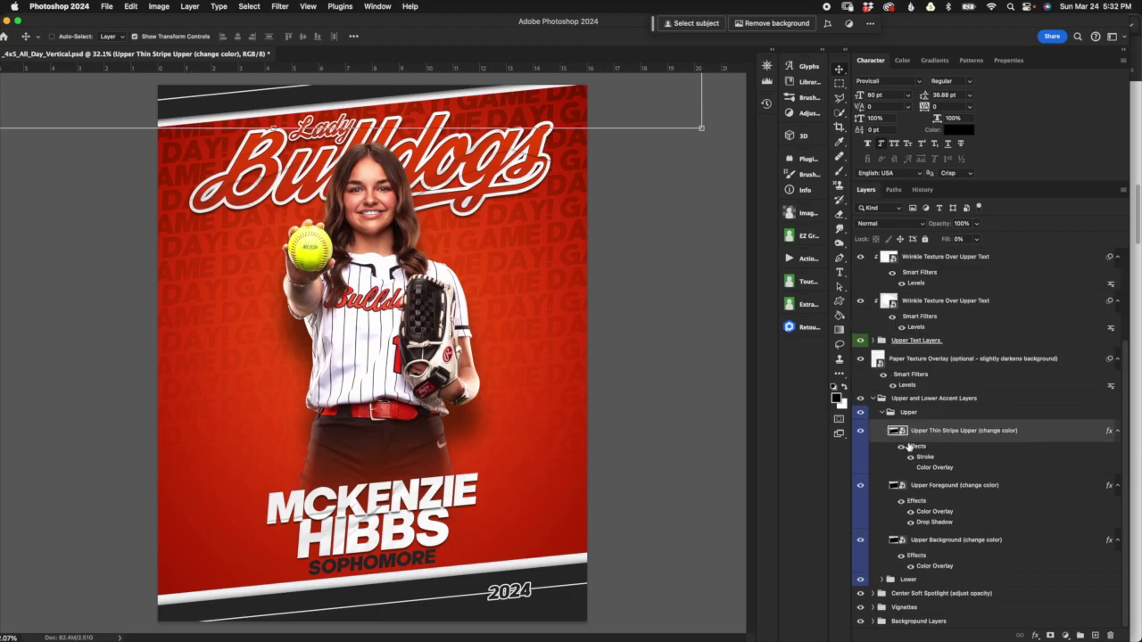
click(883, 415)
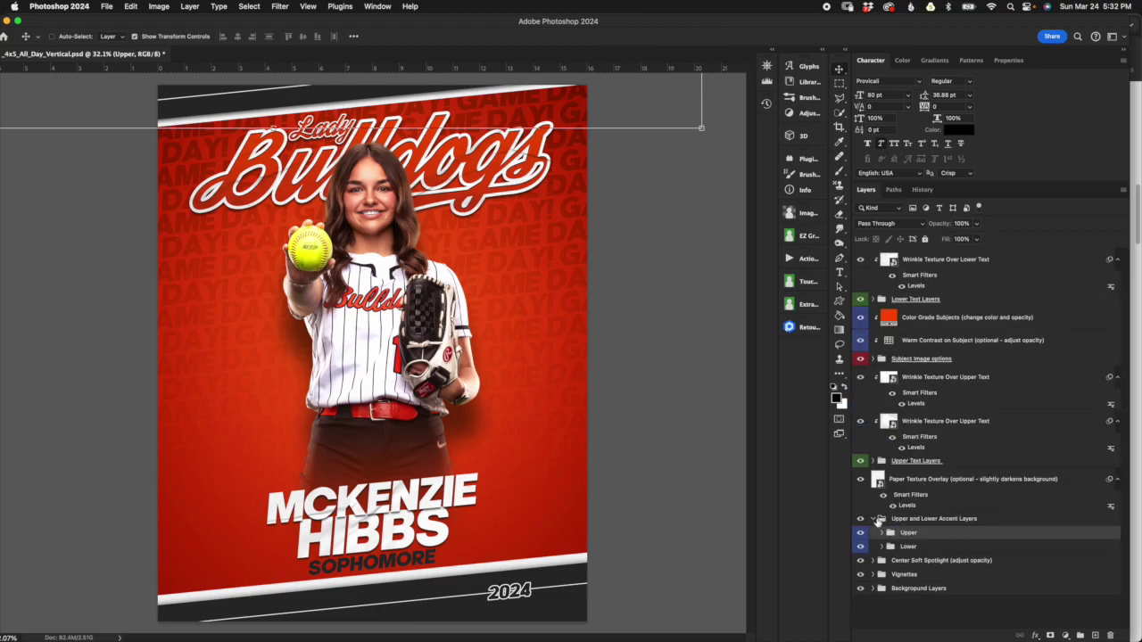
click(860, 519)
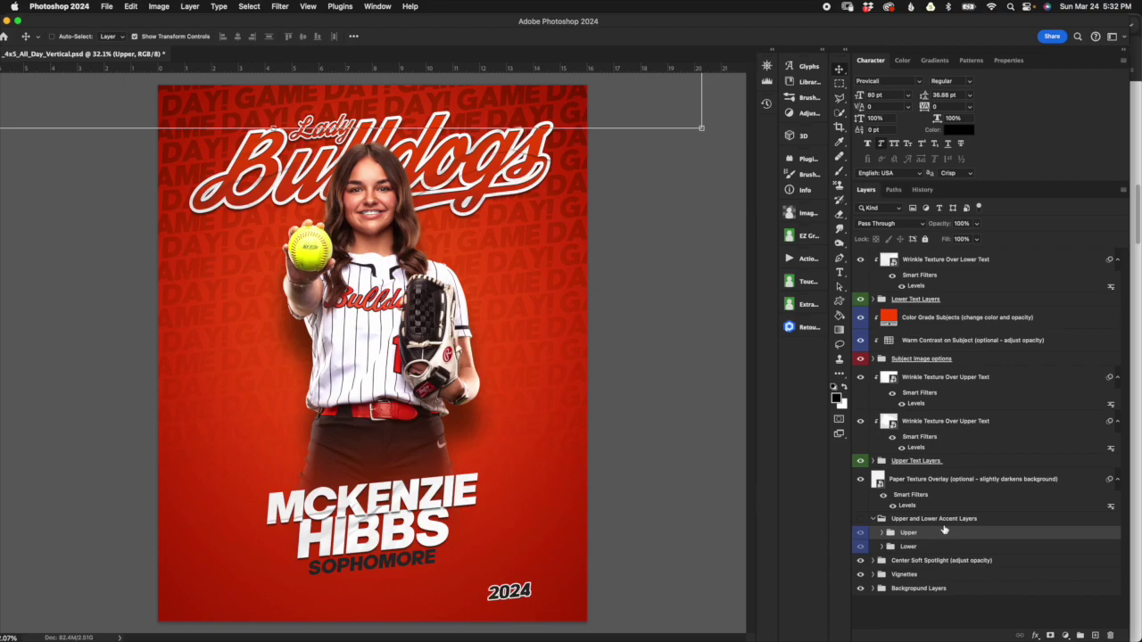
click(876, 519)
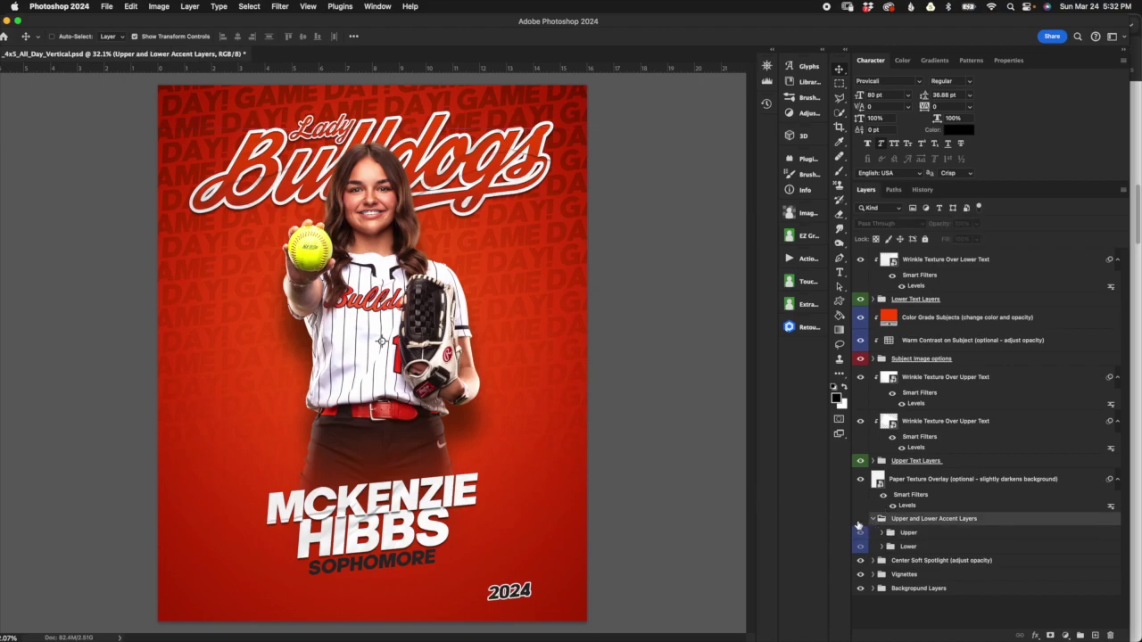
click(860, 518)
click(872, 518)
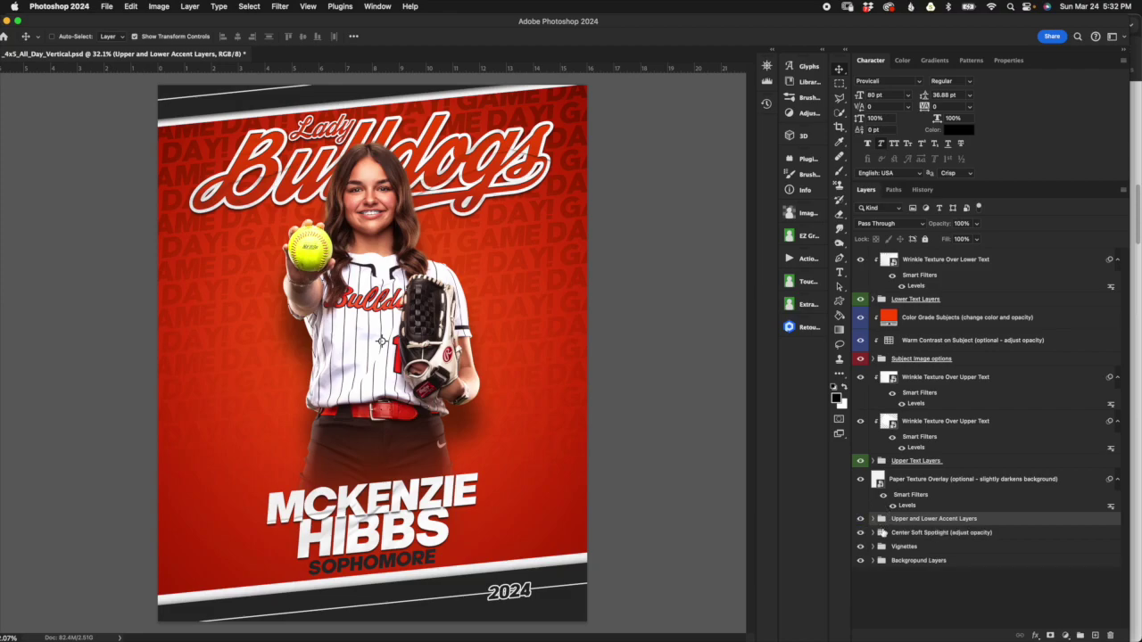
Select the Paper Texture Overlay layer and examine its texture up close on the red GAME DAY background
click(947, 480)
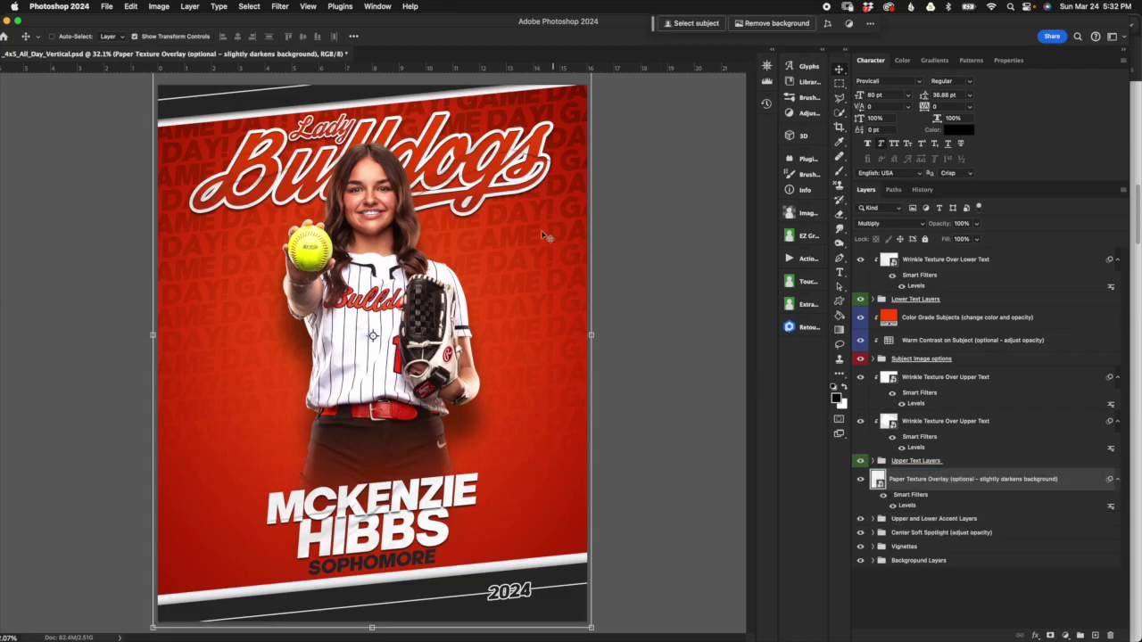
scroll(553, 234, up, 1)
scroll(553, 235, up, 5)
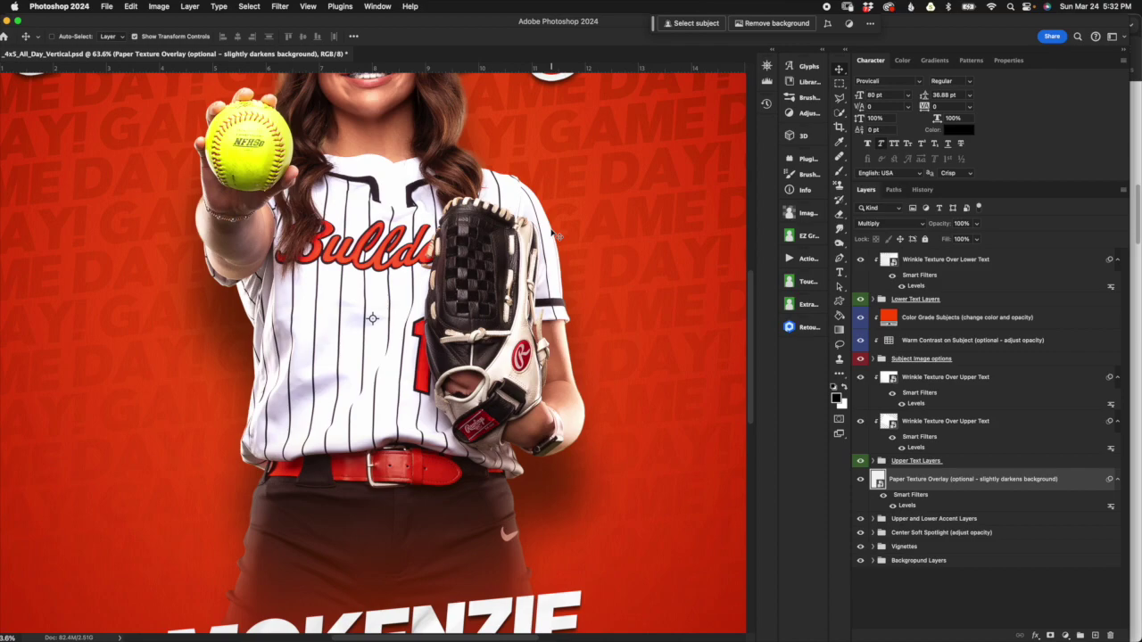
scroll(430, 276, up, 6)
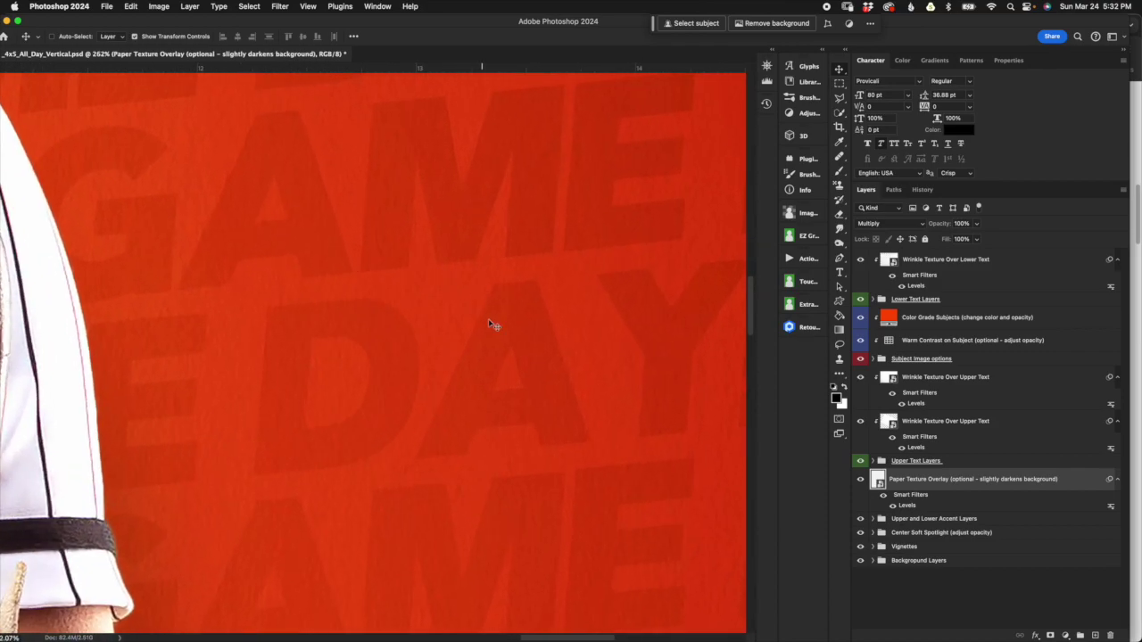
scroll(575, 390, down, 3)
scroll(575, 390, right, 3)
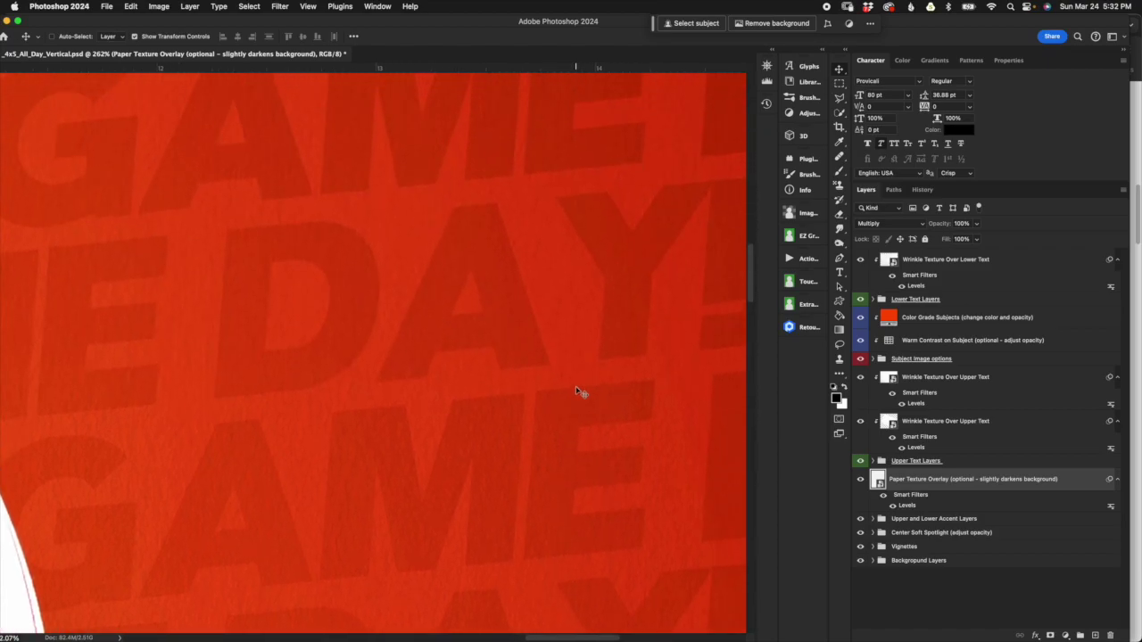
scroll(580, 392, down, 3)
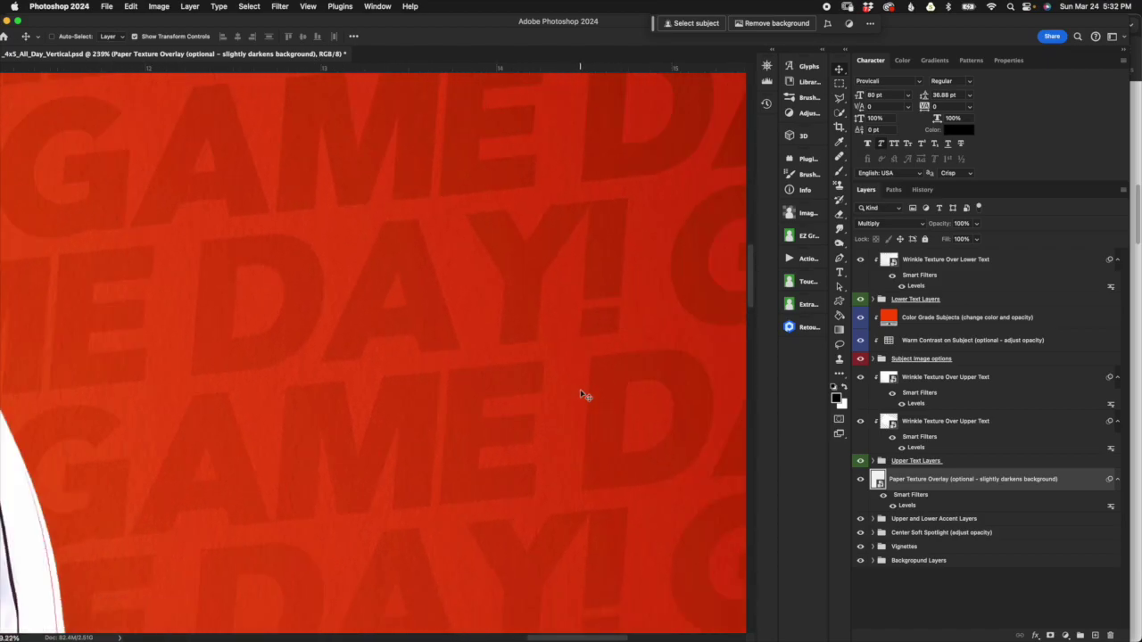
scroll(584, 395, down, 1)
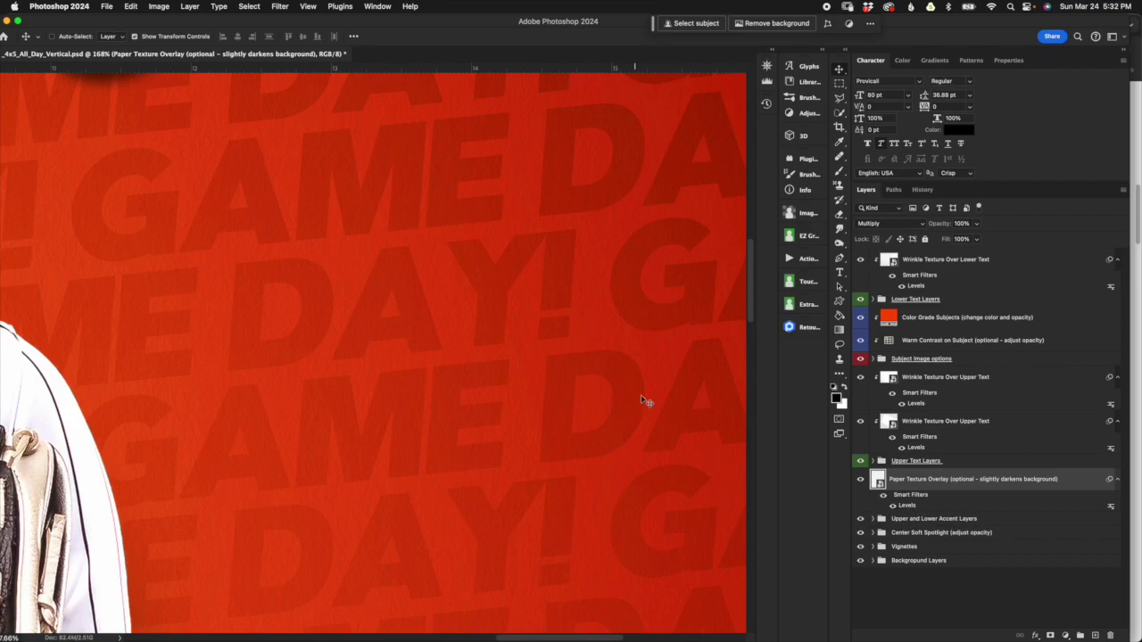
scroll(658, 398, up, 5)
scroll(658, 398, down, 5)
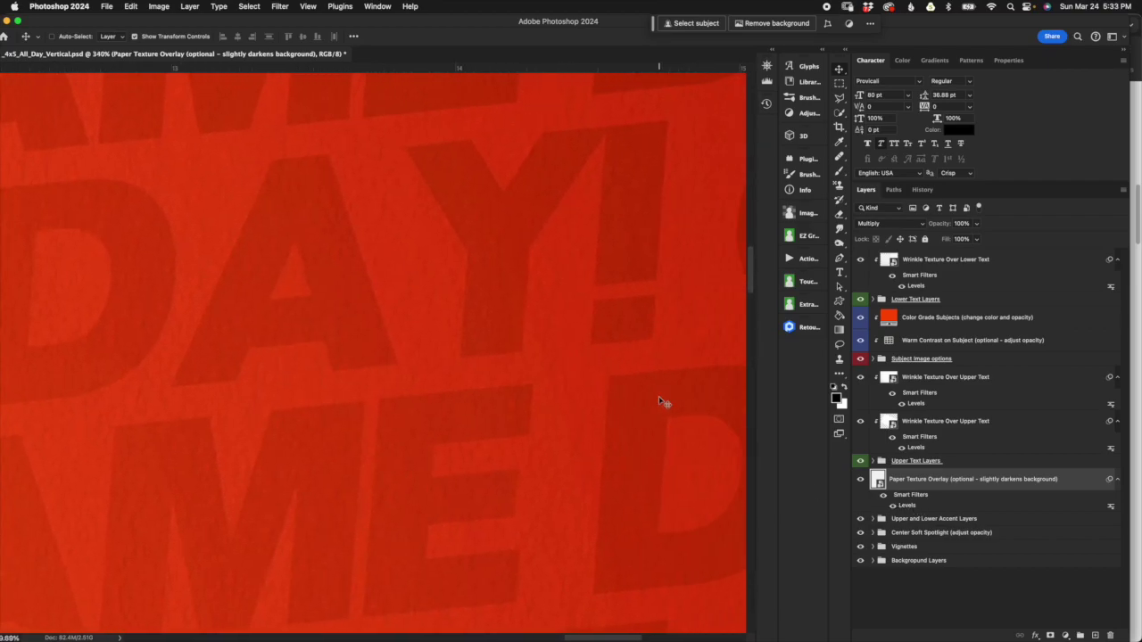
scroll(733, 458, up, 2)
scroll(733, 458, down, 6)
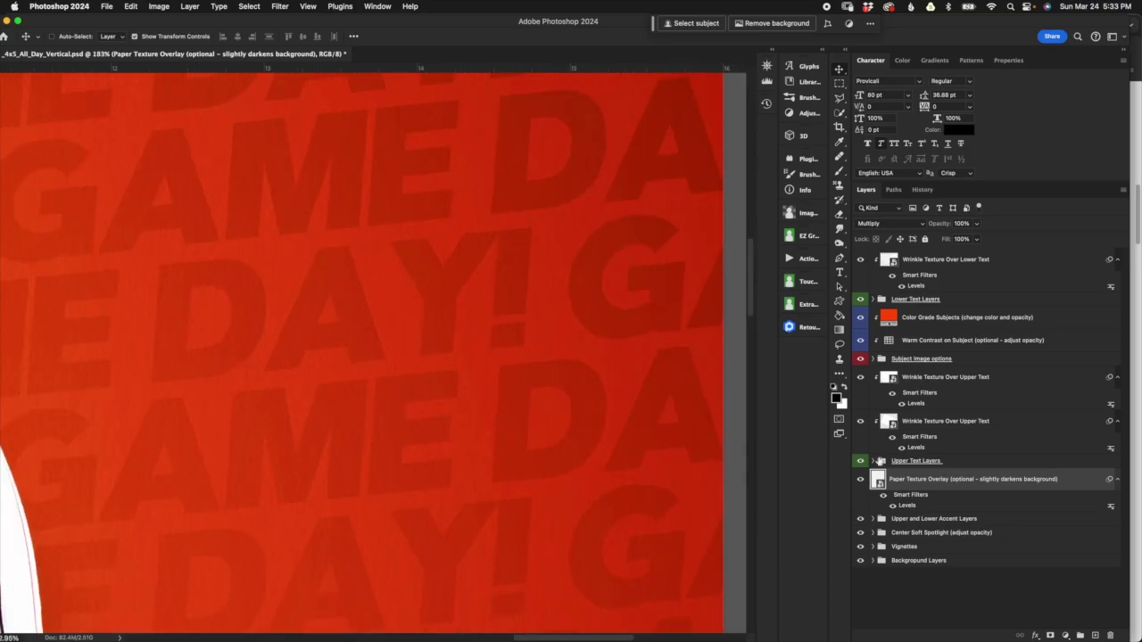
key(super+0)
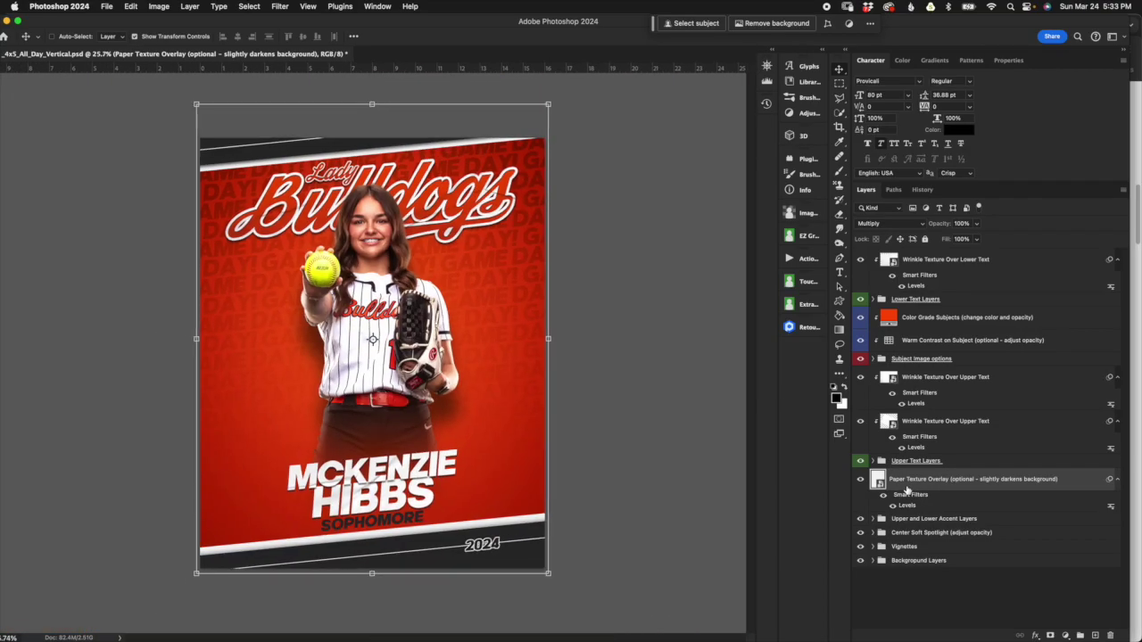
Hide and reshow the Paper Texture Overlay layer to compare the background with and without it
click(871, 491)
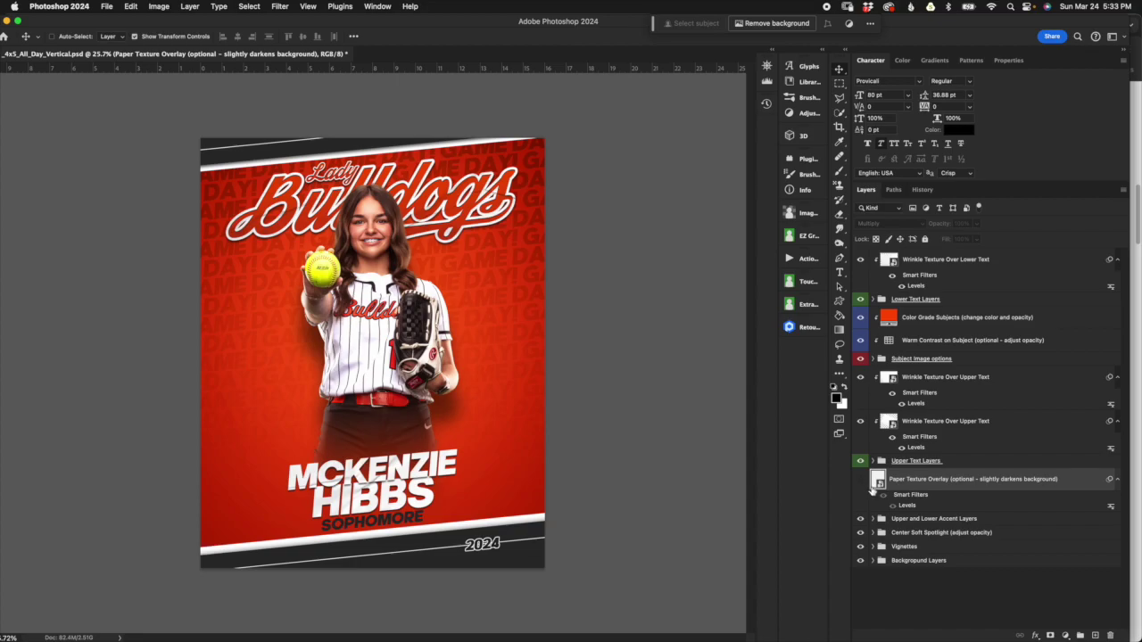
click(861, 481)
Expand the Upper Text Layers group and collapse its Font Option 1 subgroup
click(928, 465)
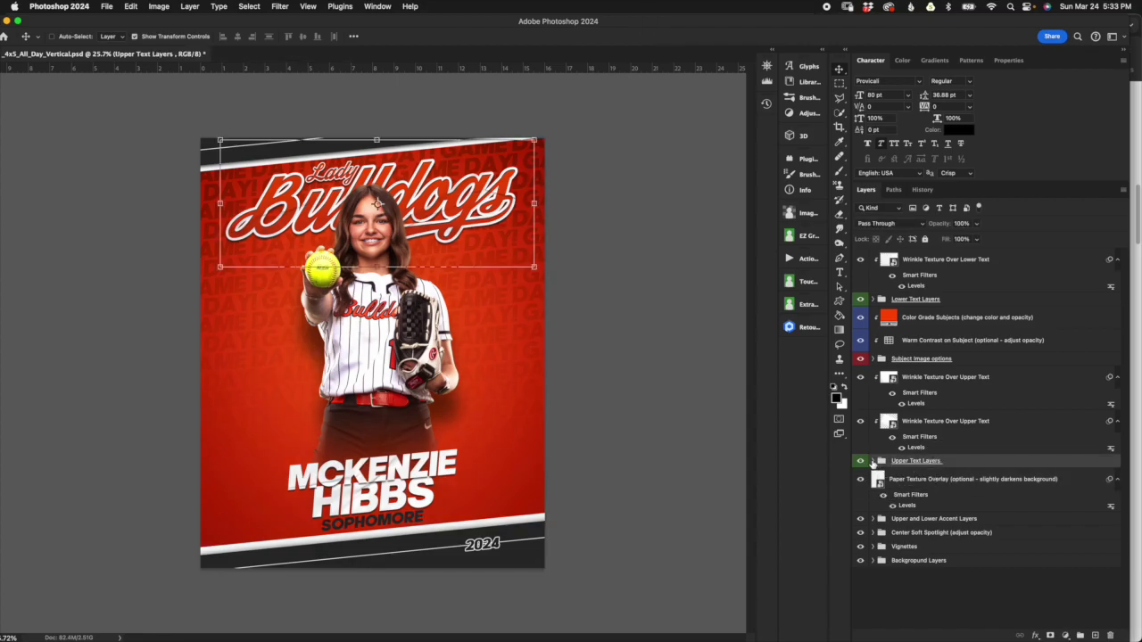
click(872, 461)
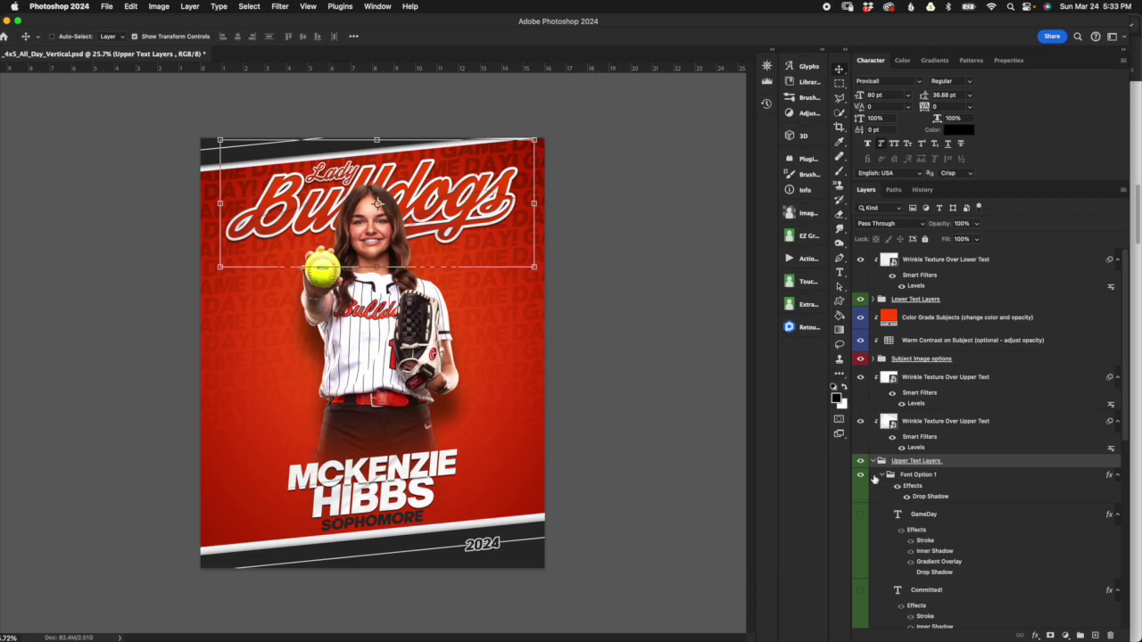
click(882, 474)
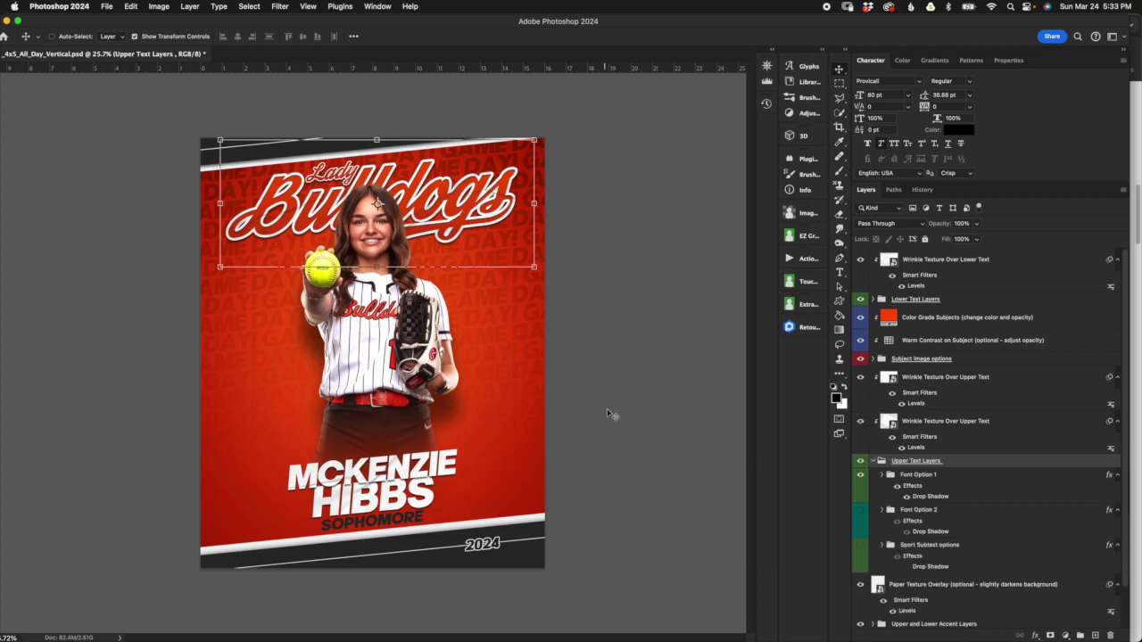
Compare the two upper text fonts by showing Font Option 2 in place of Font Option 1, and restore Font Option 1
scroll(616, 414, up, 2)
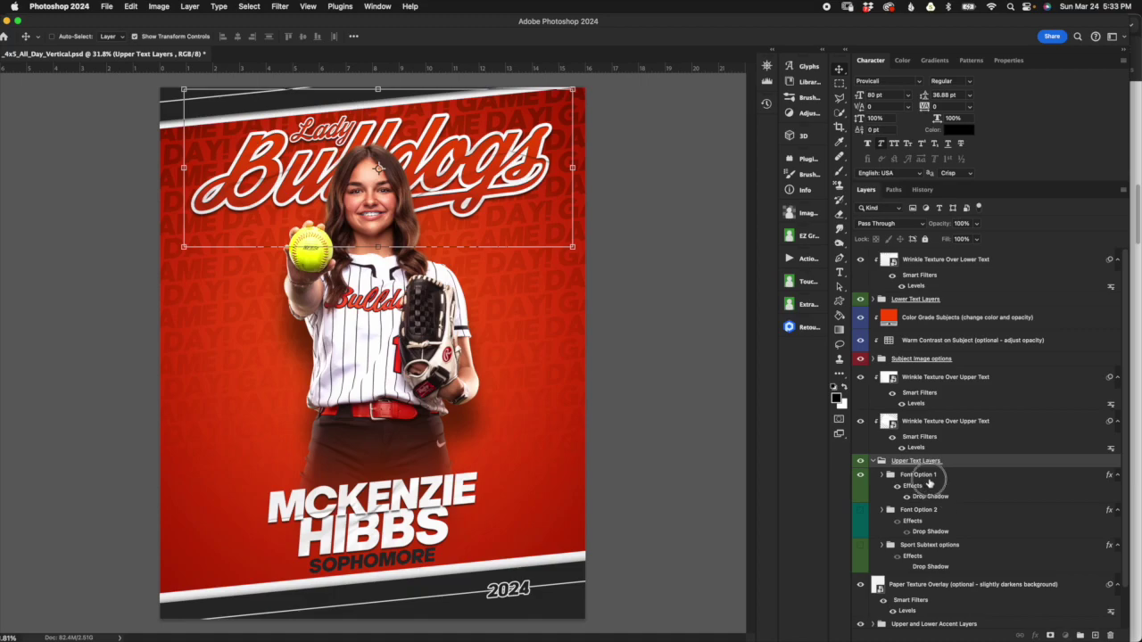
click(927, 475)
click(954, 521)
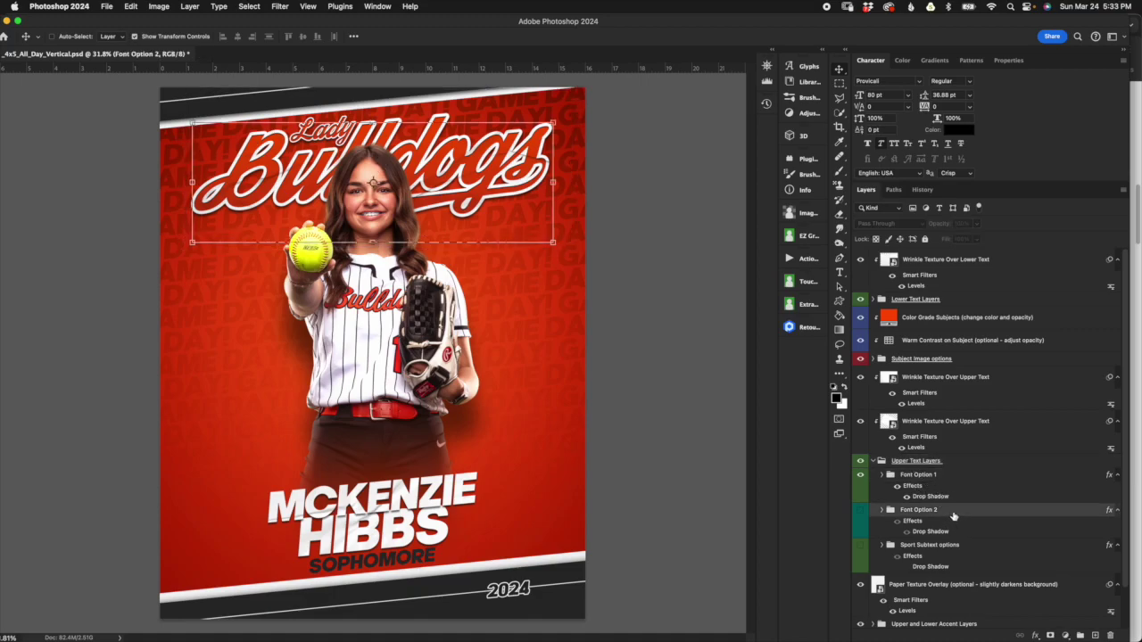
click(935, 479)
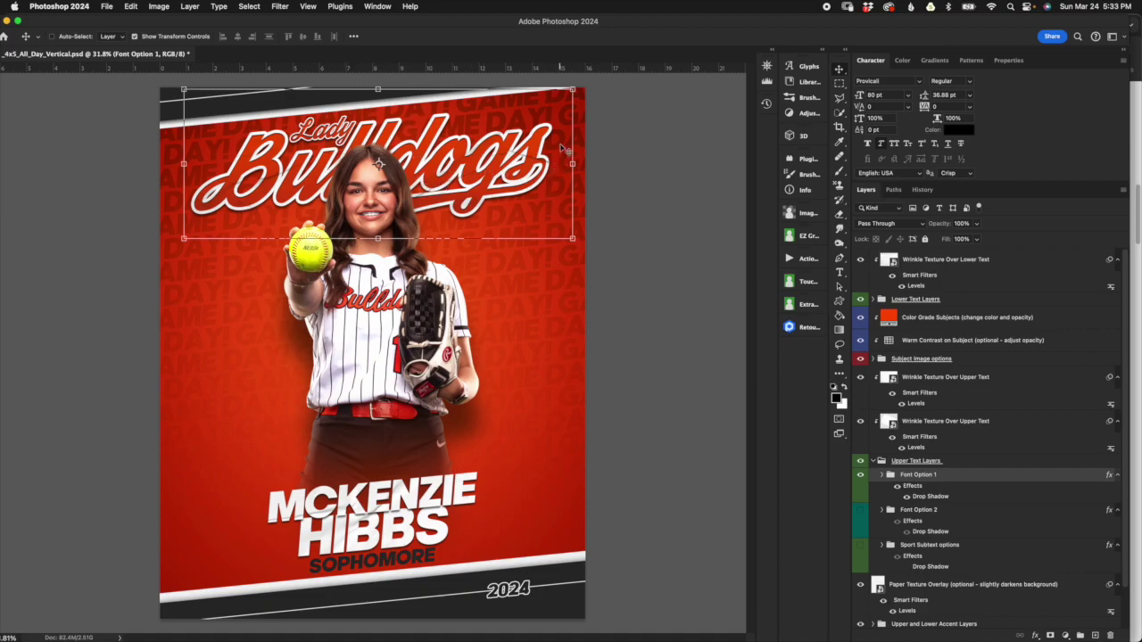
click(861, 479)
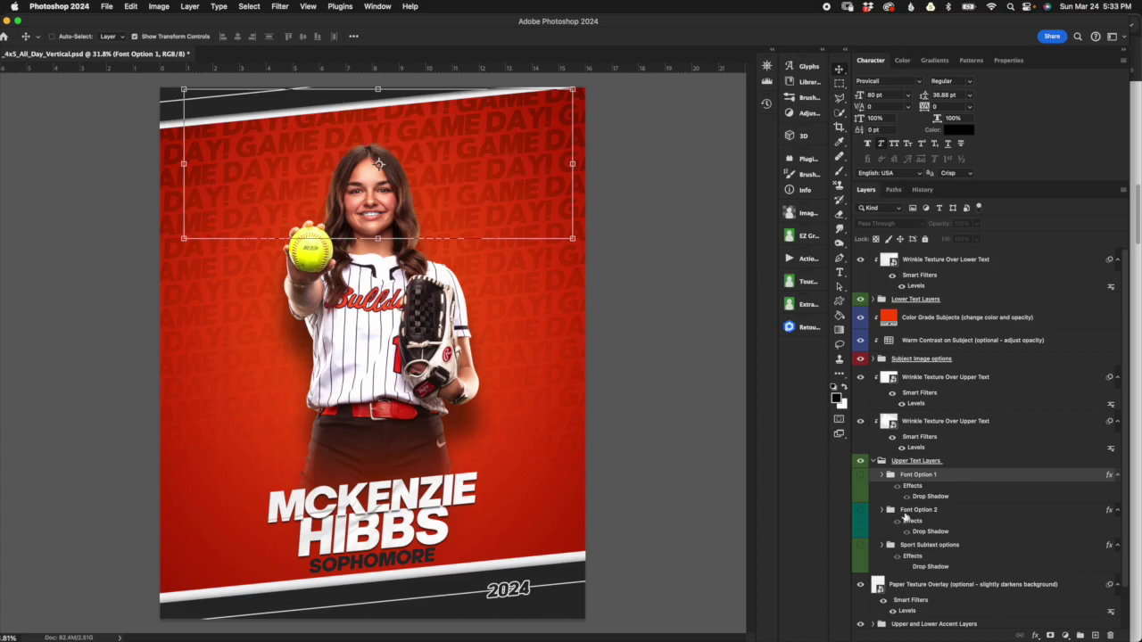
click(900, 530)
click(860, 514)
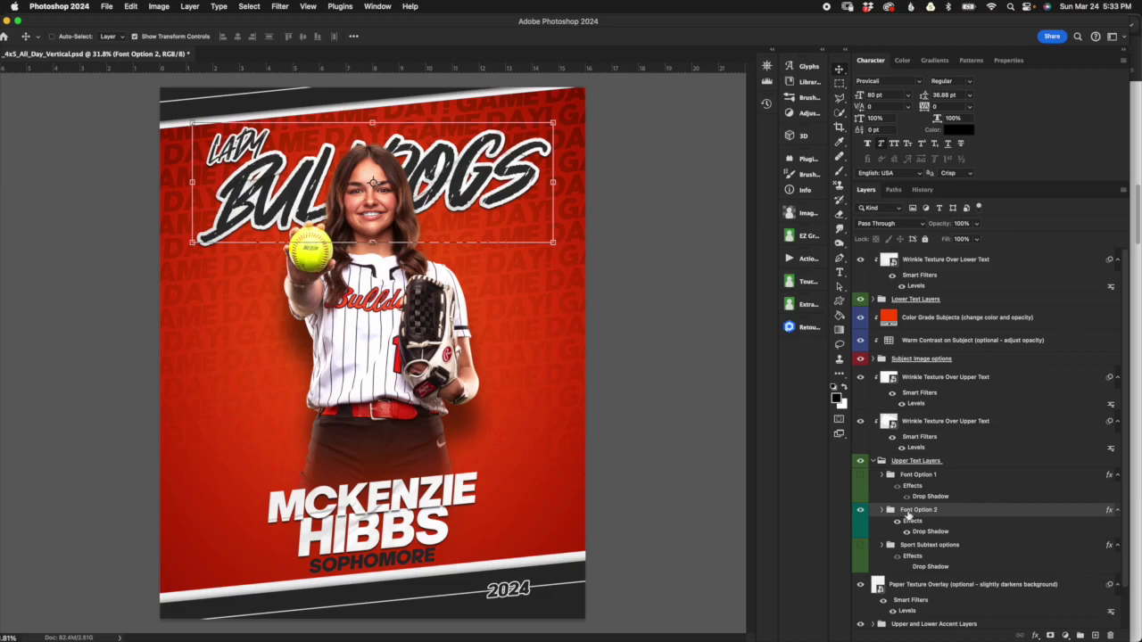
click(859, 510)
click(860, 474)
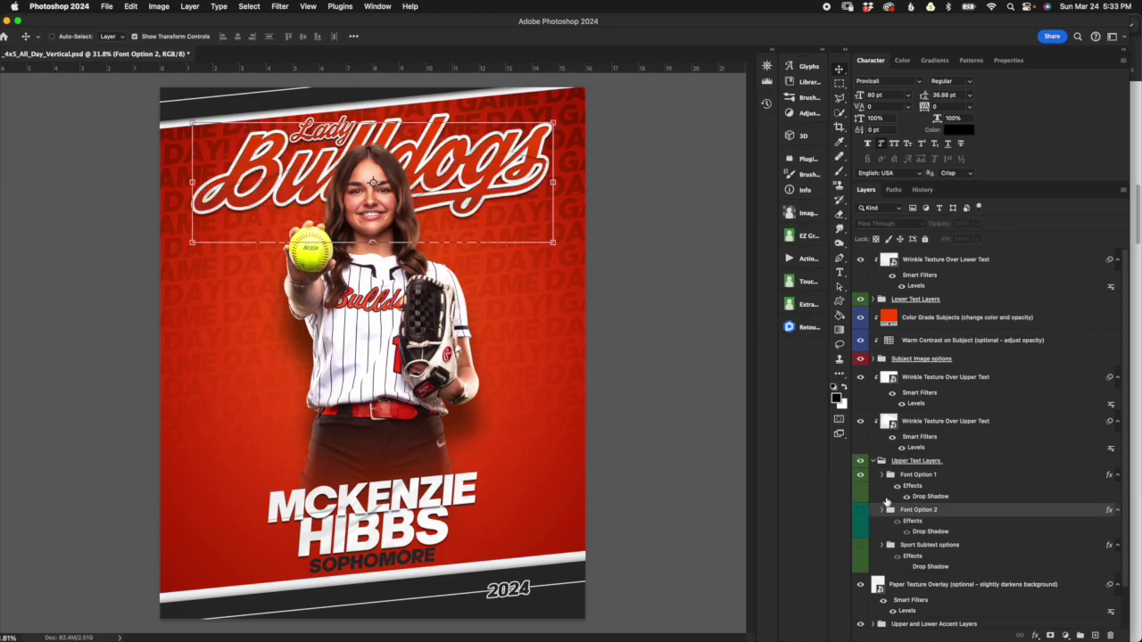
Expand the Font Option 1 subgroup and bring all of its text layers into view
click(882, 475)
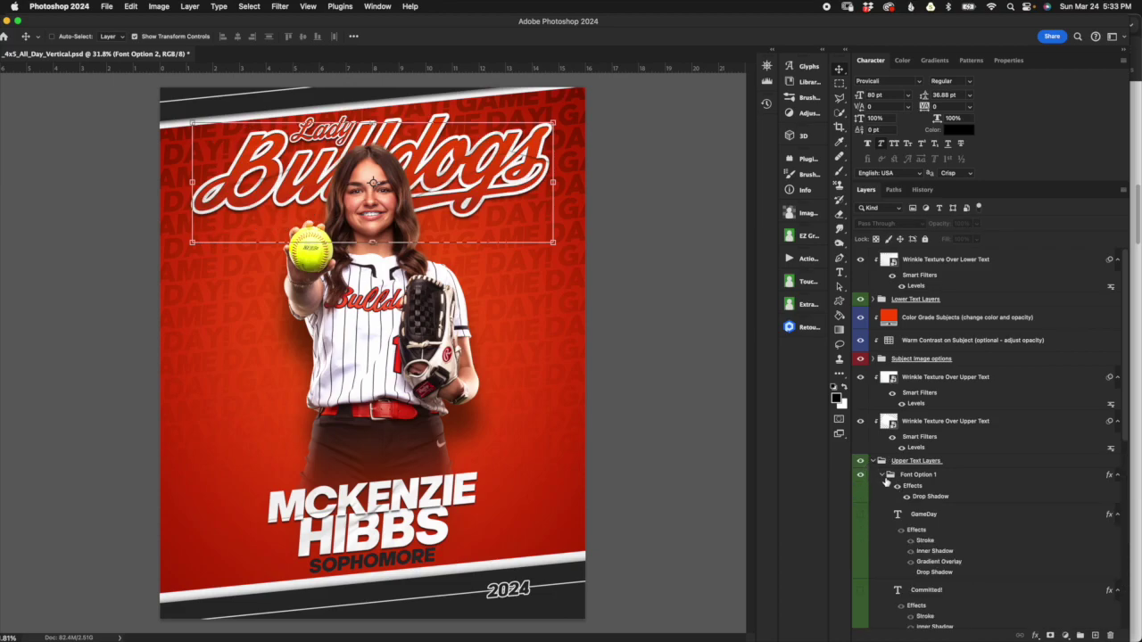
click(936, 482)
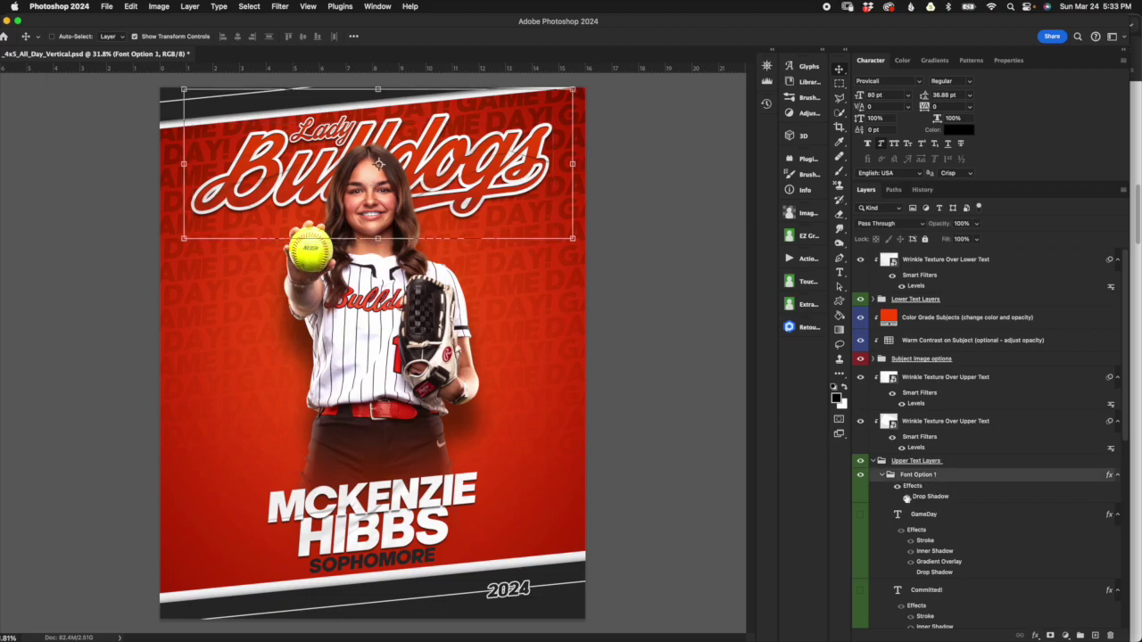
scroll(963, 481, down, 5)
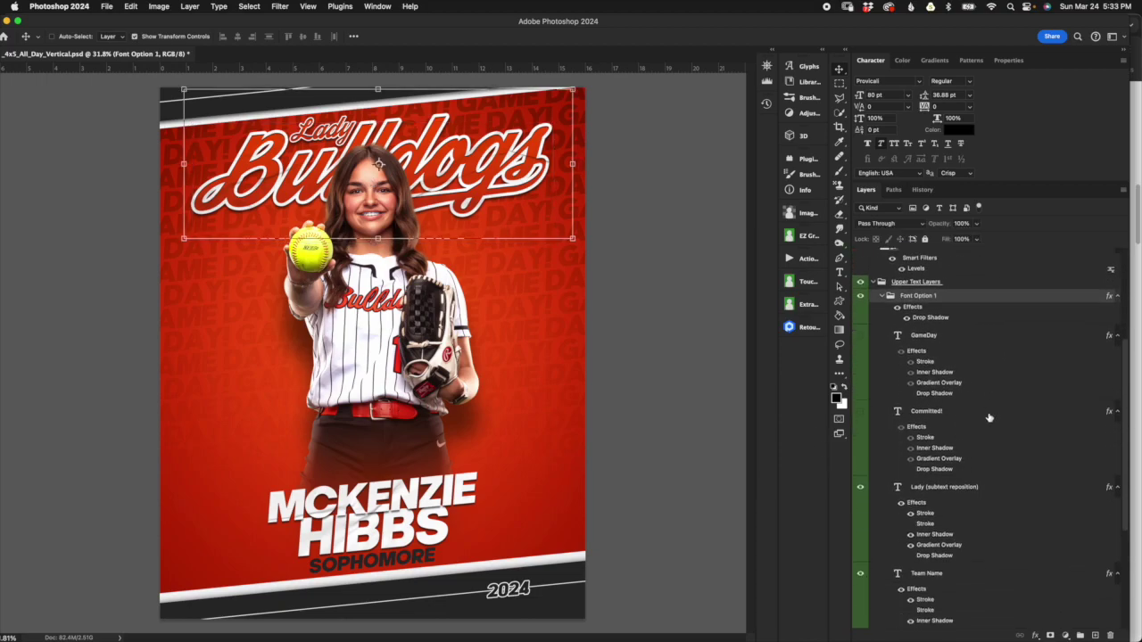
scroll(999, 560, down, 1)
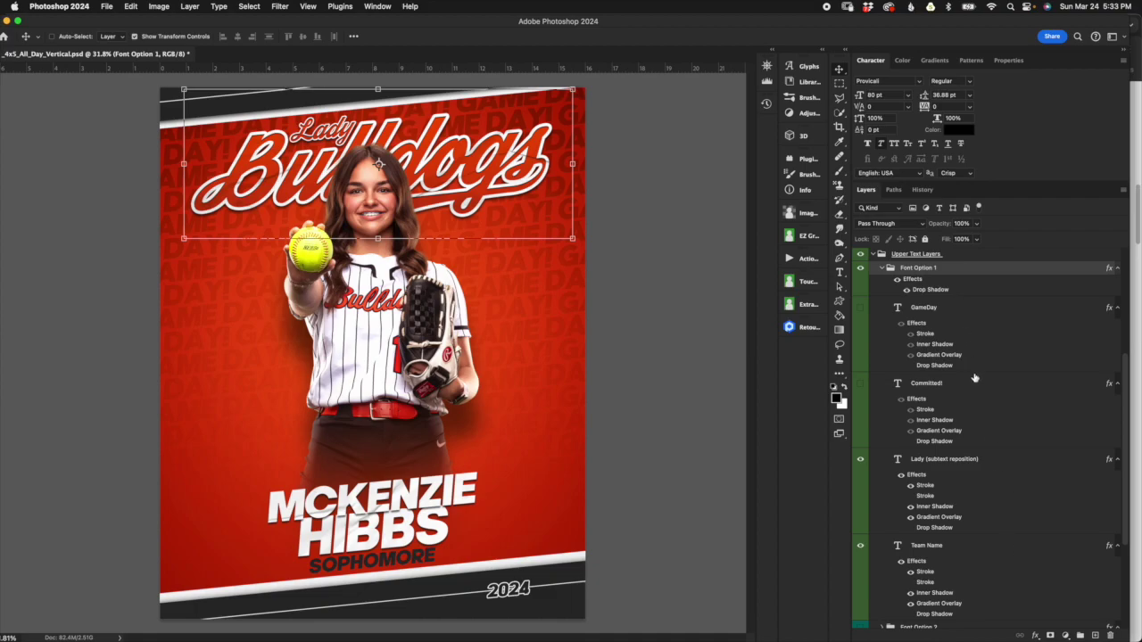
Select the Team Name and Lady (subtext reposition) layers in turn, hiding and reshowing each one
click(988, 560)
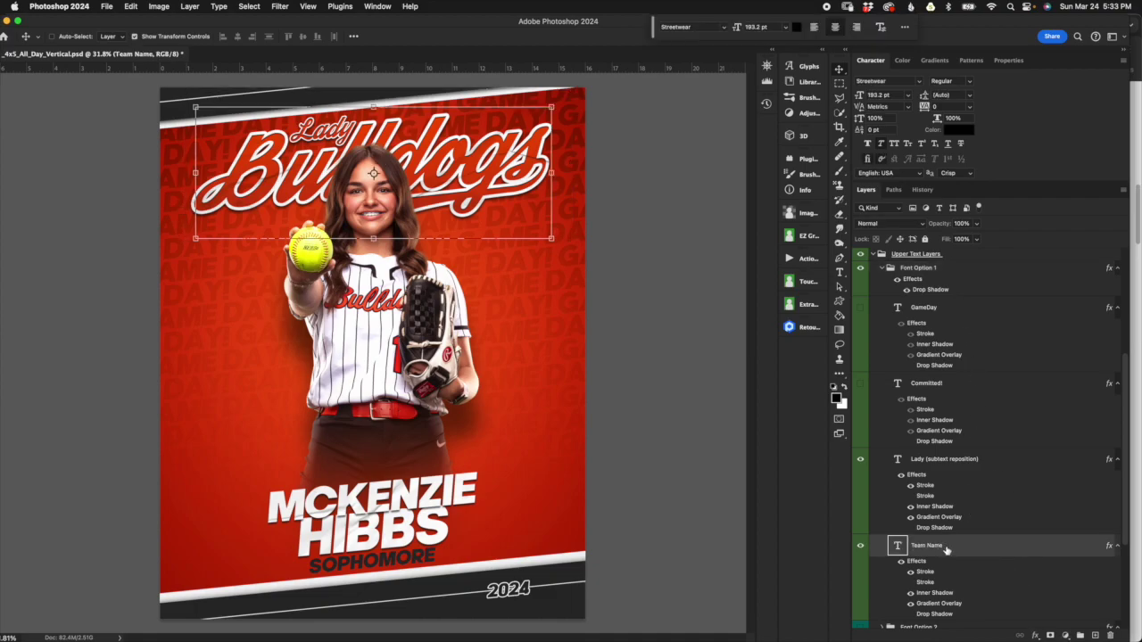
click(860, 546)
click(858, 547)
click(973, 473)
click(861, 460)
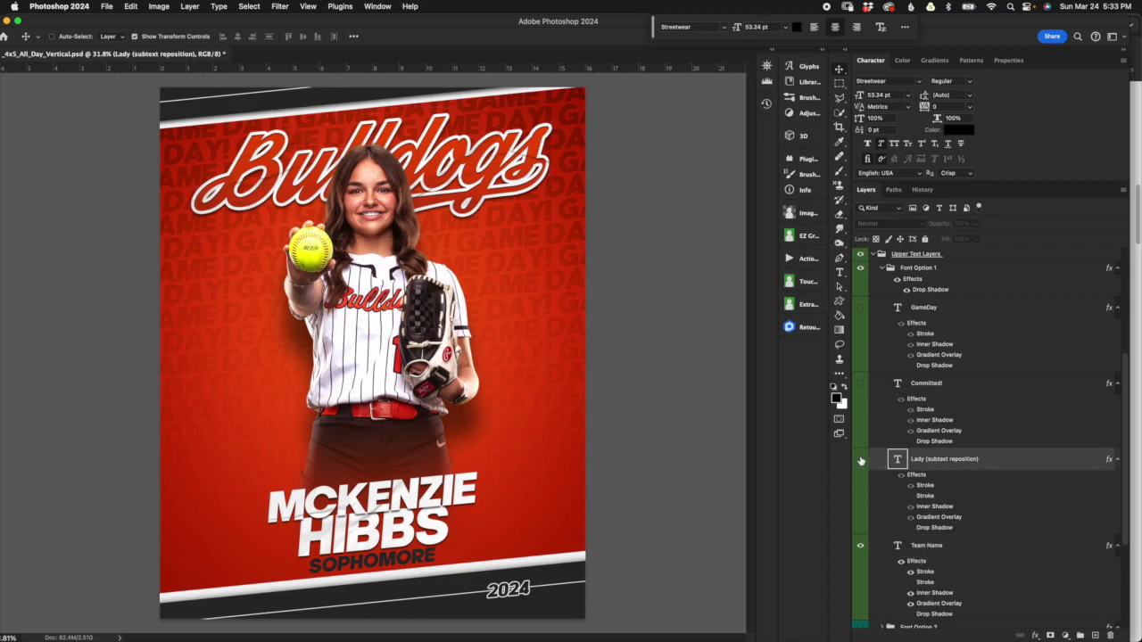
click(860, 460)
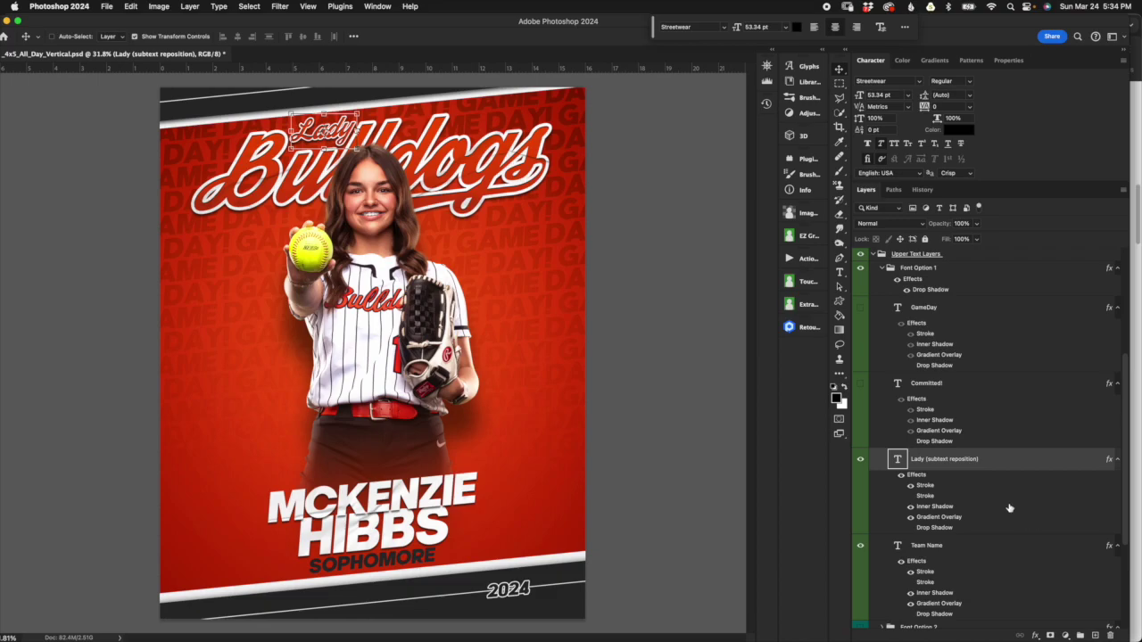
Hide the Team Name and Lady (subtext reposition) layers, and preview the Committed! and GameDay headlines one at a time
click(860, 547)
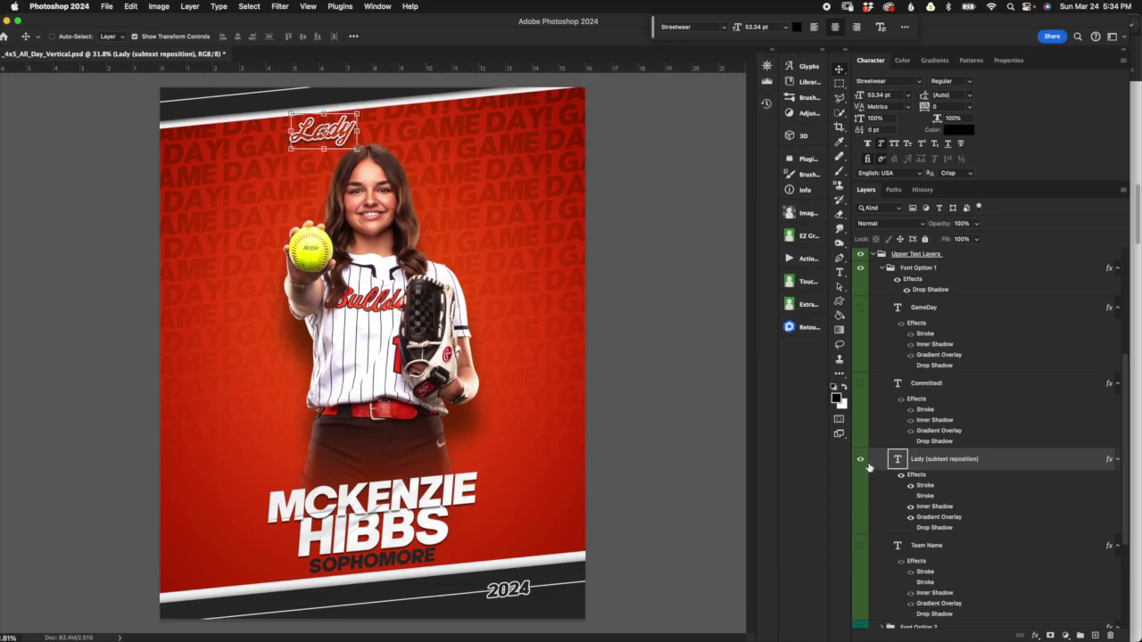
click(861, 459)
click(1000, 395)
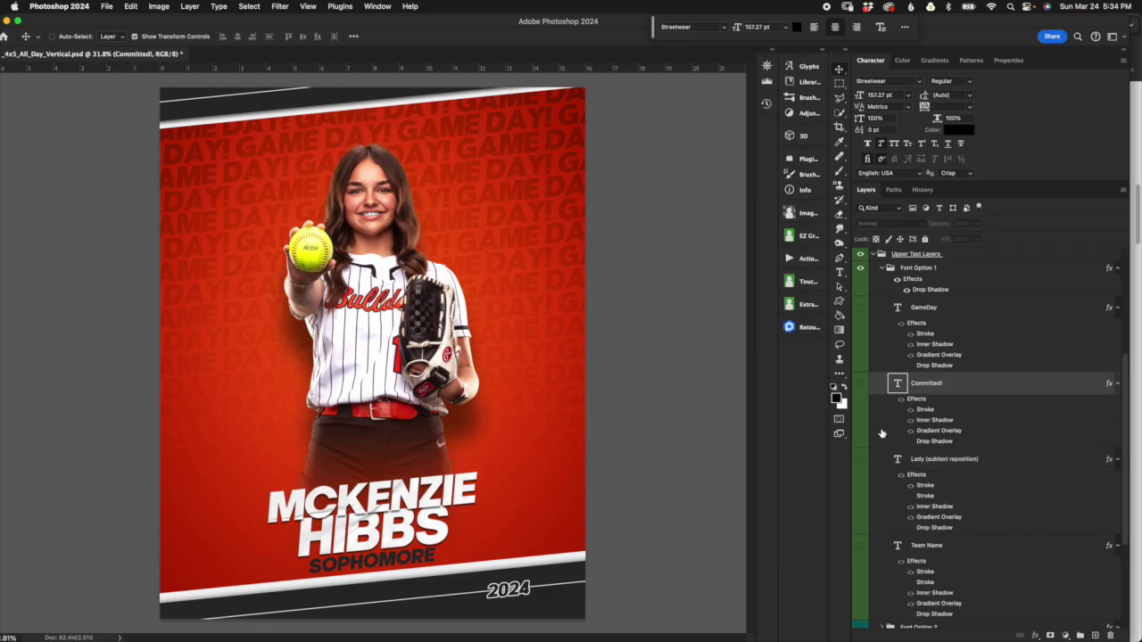
click(860, 384)
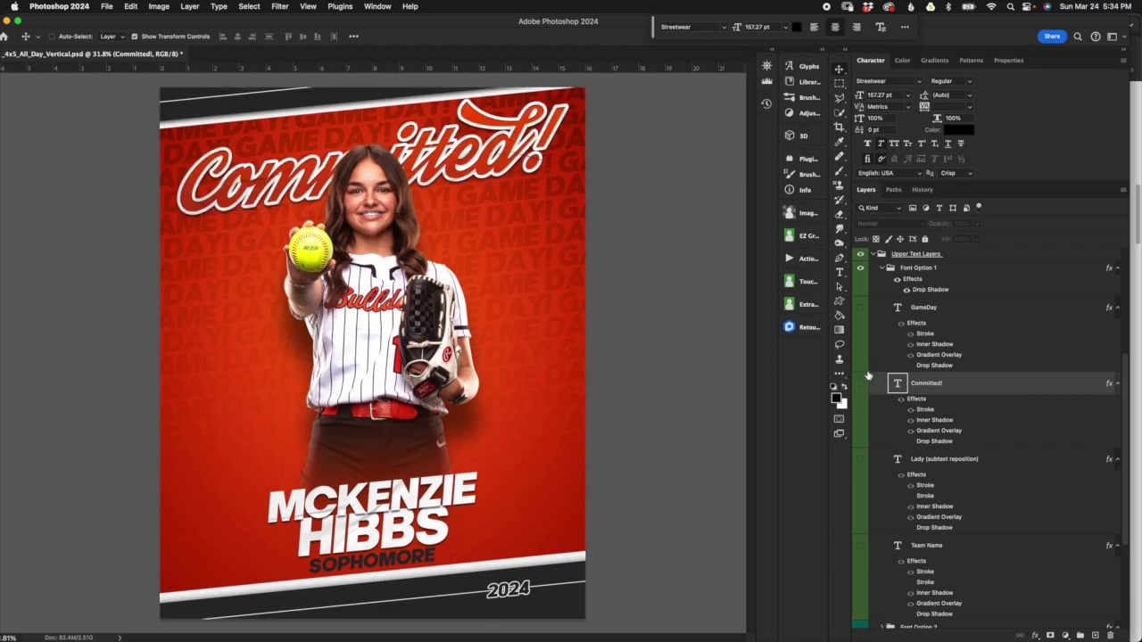
click(860, 384)
click(860, 307)
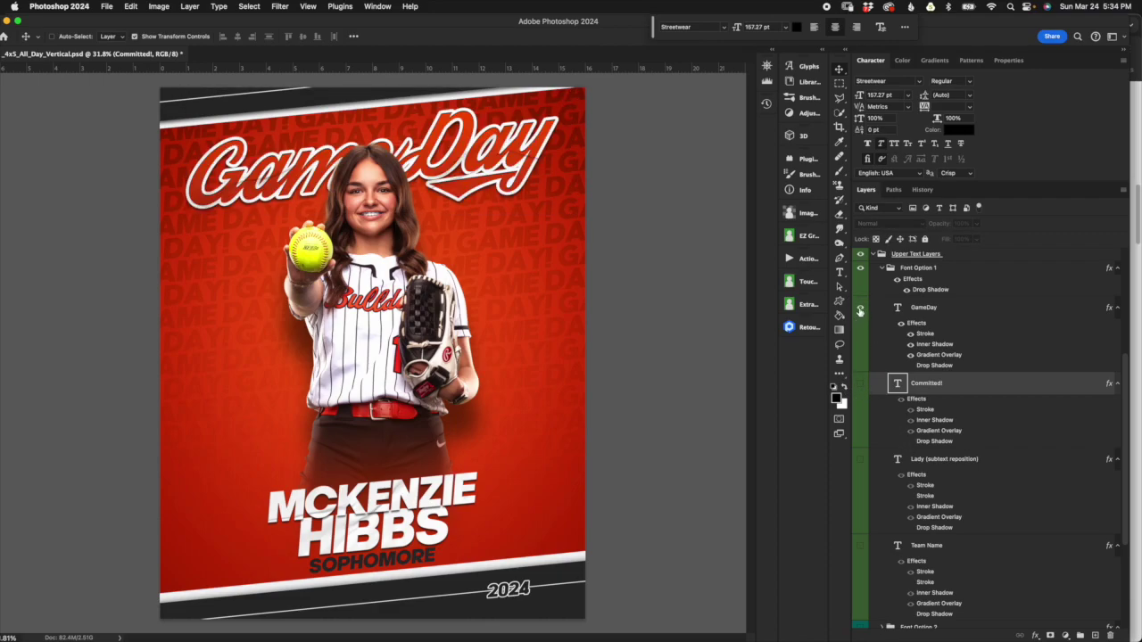
click(859, 307)
Preview the Team Name, Committed! and GameDay headlines again one by one, hiding each after viewing it
click(860, 545)
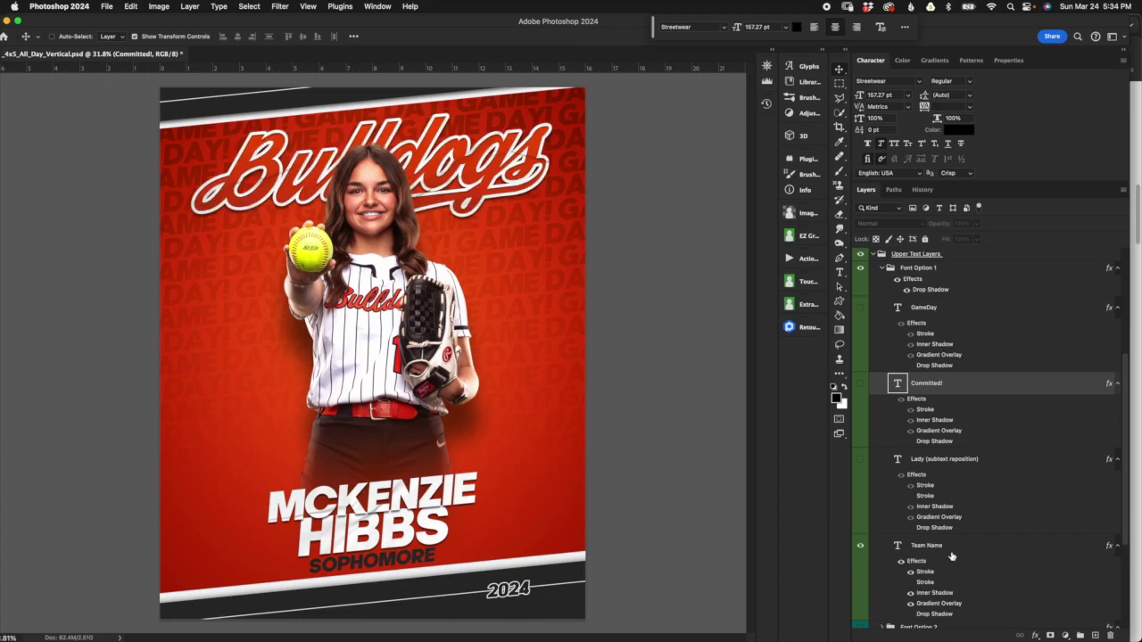
click(860, 545)
click(860, 383)
click(860, 382)
click(860, 307)
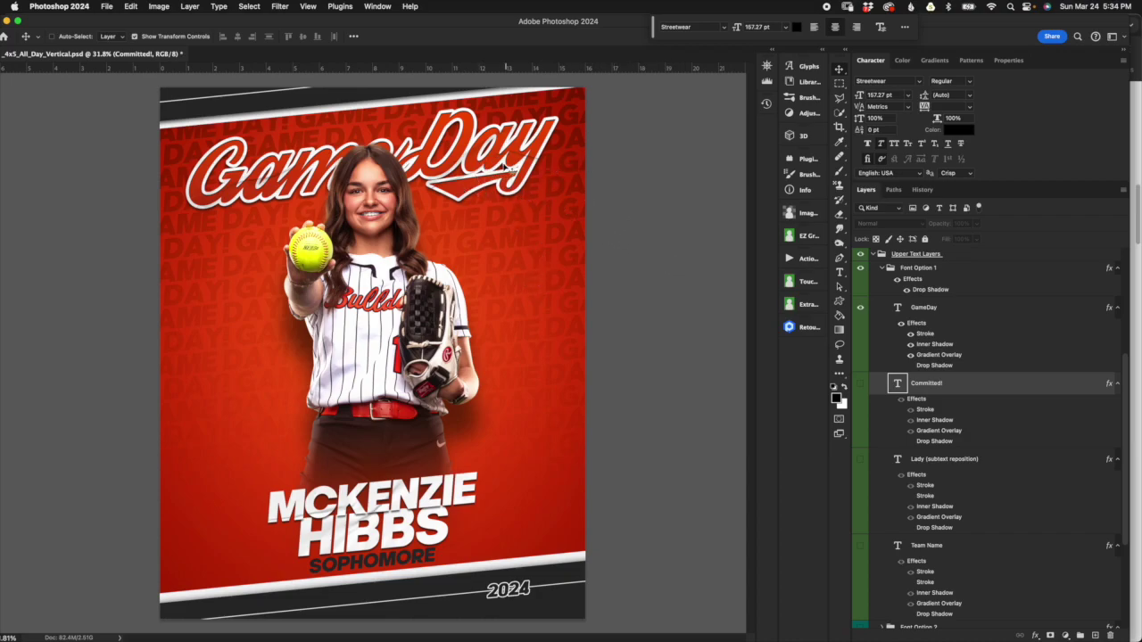
click(860, 309)
Show the Team Name layer, replace its text with "Coyotes" and commit the edit
click(861, 546)
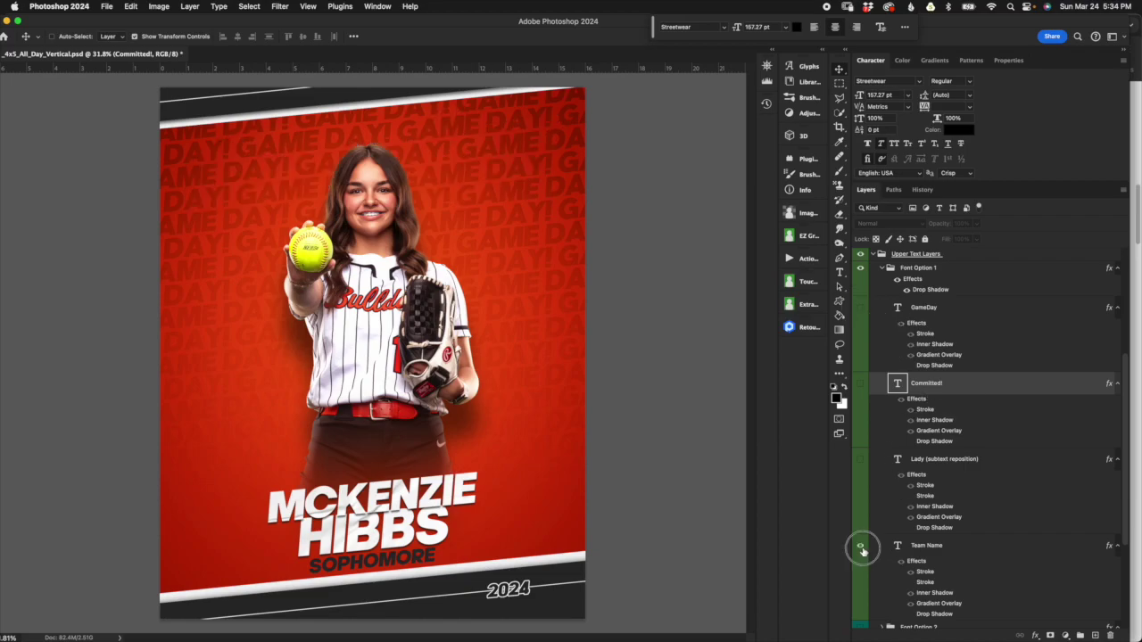
click(951, 548)
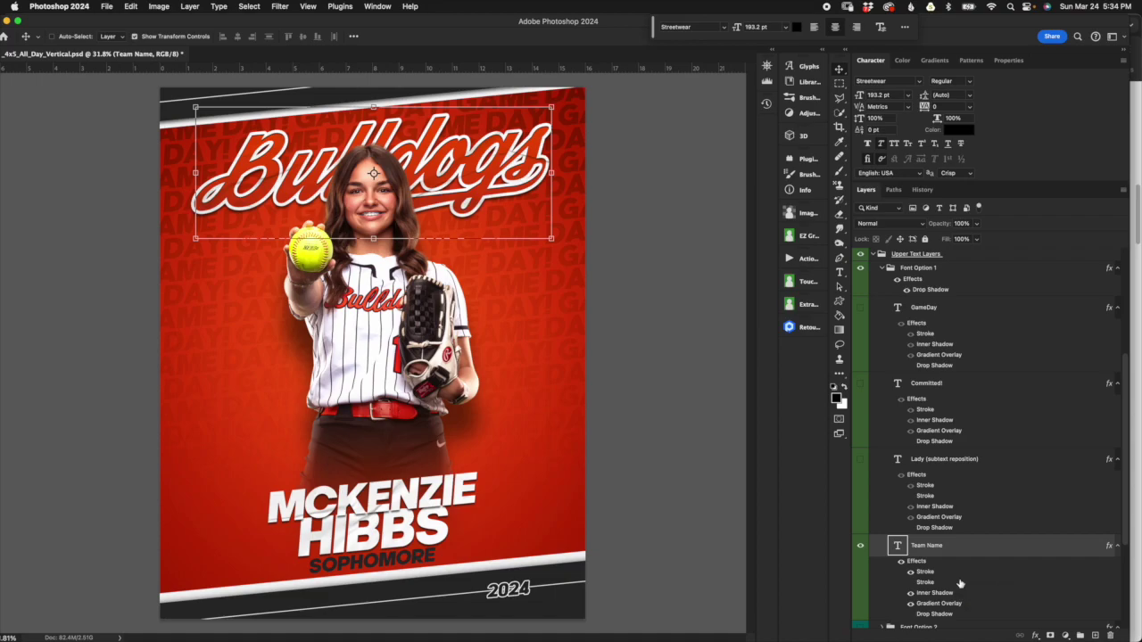
key(o)
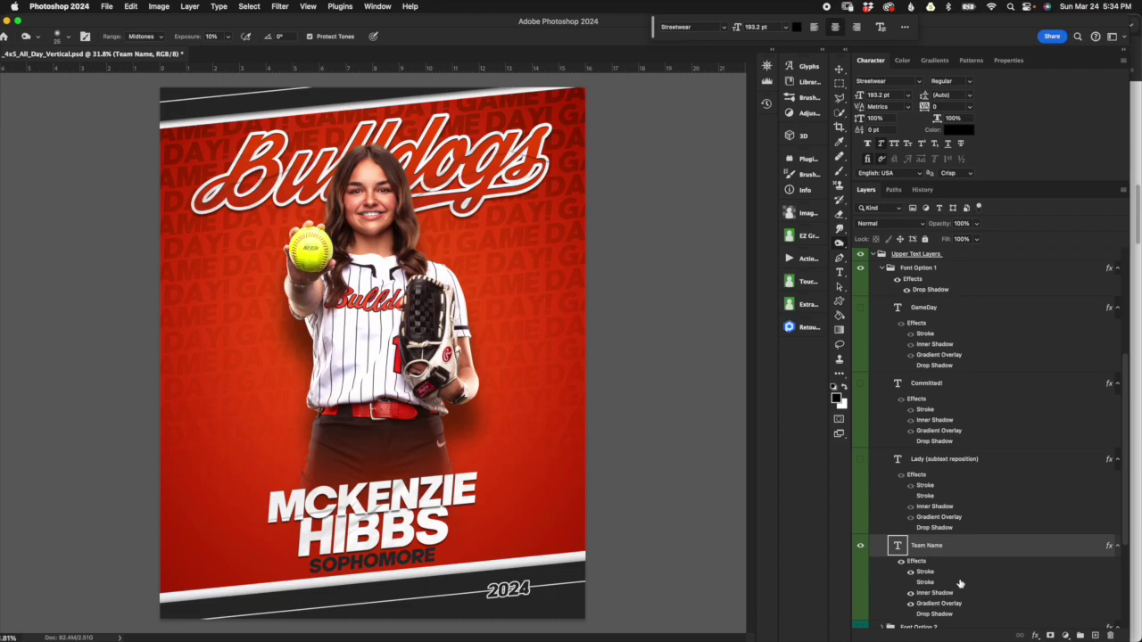
double_click(897, 545)
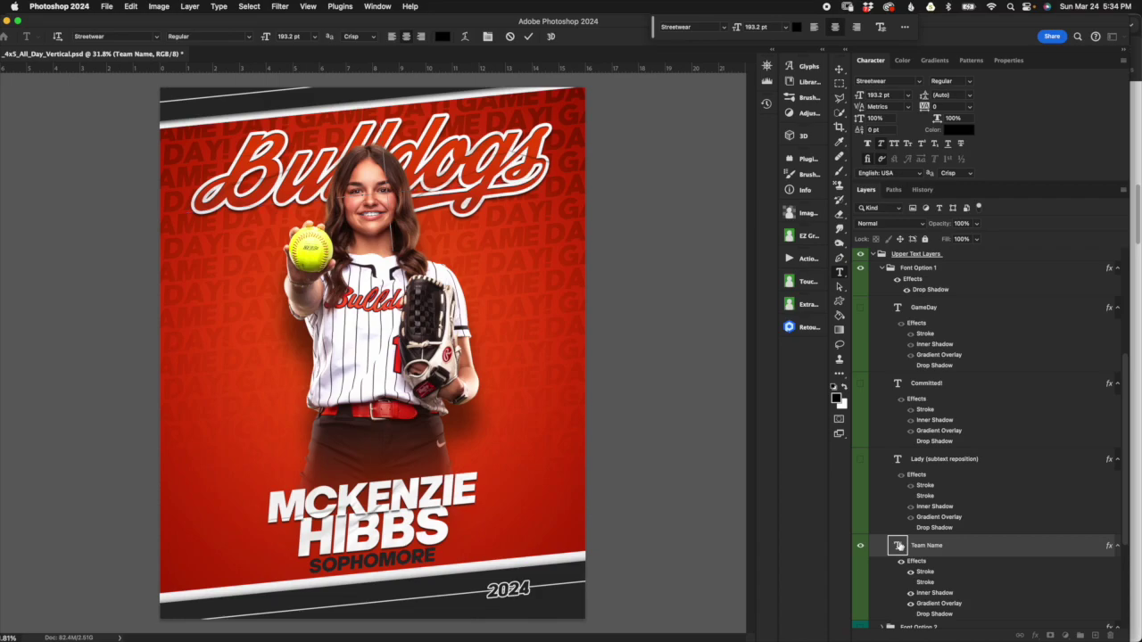
key(BackSpace)
text(Cu)
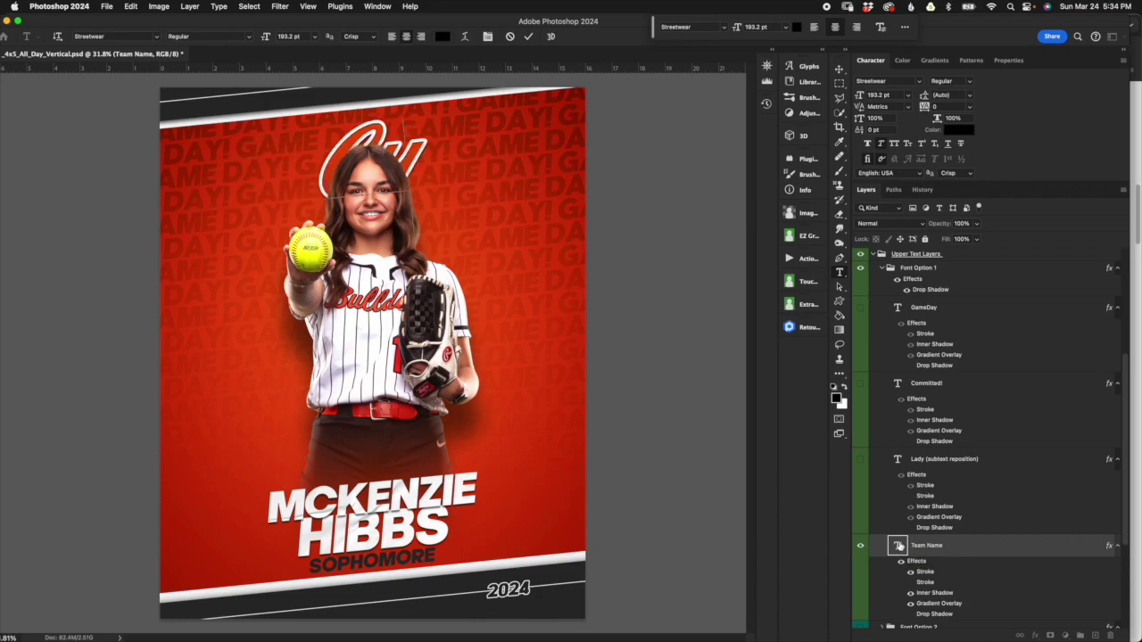
text(u)
text(s)
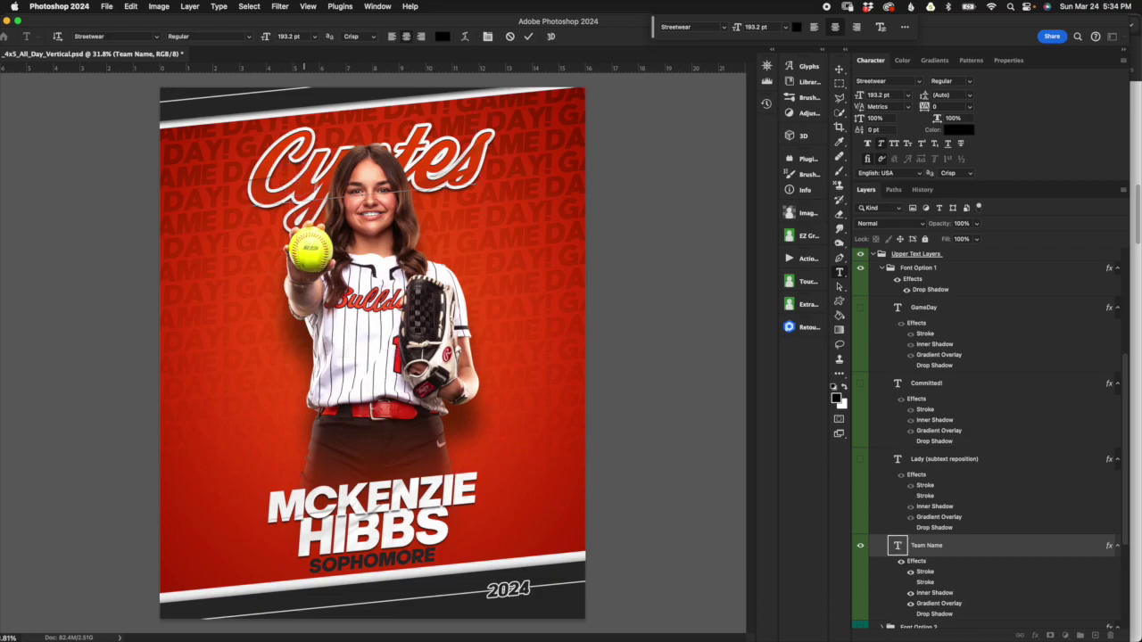
text(o)
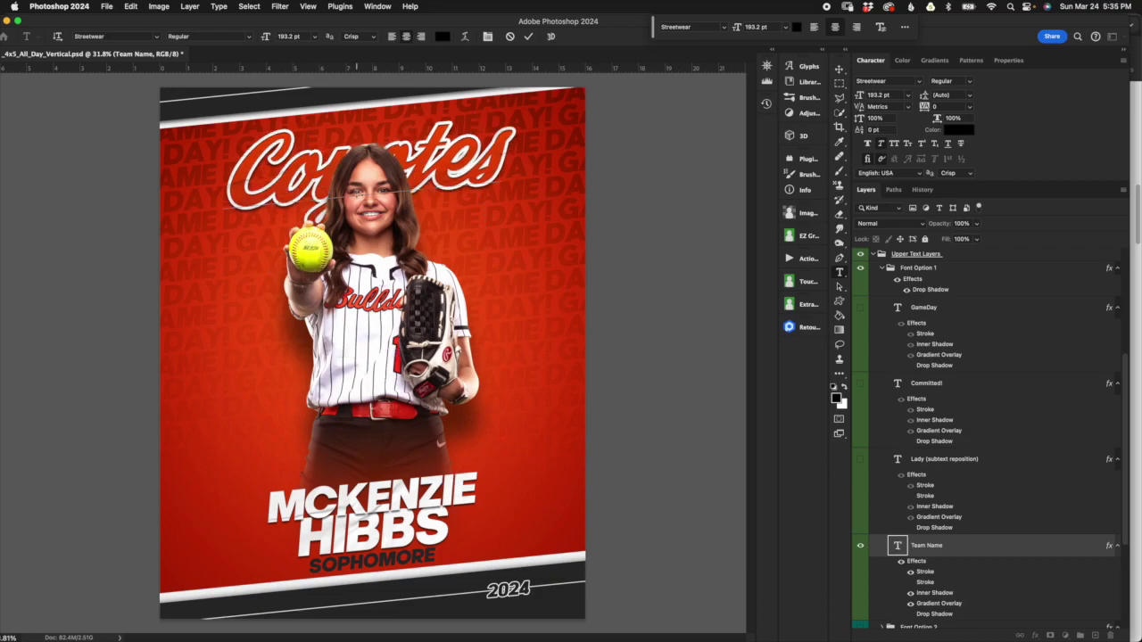
click(528, 35)
Free-transform the Coyotes team name to about 243.82 pt so it spans most of the poster's width, and apply it
key(o)
key(super+t)
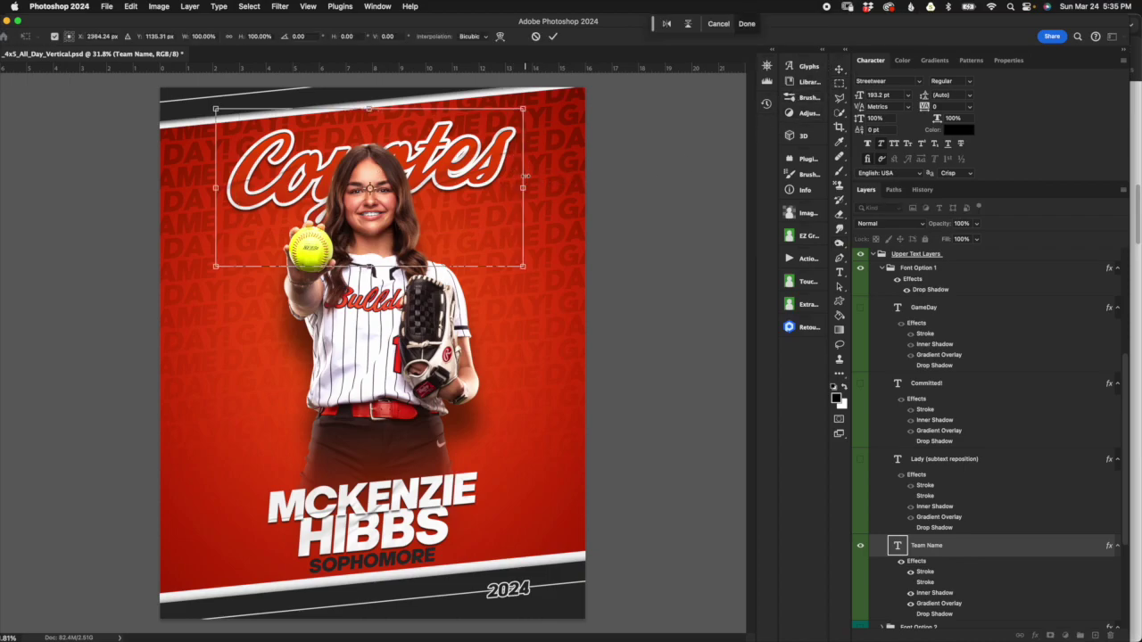
mouse_move(520, 186)
mouse_down()
mouse_move(573, 163)
mouse_move(517, 185)
mouse_up()
click(553, 36)
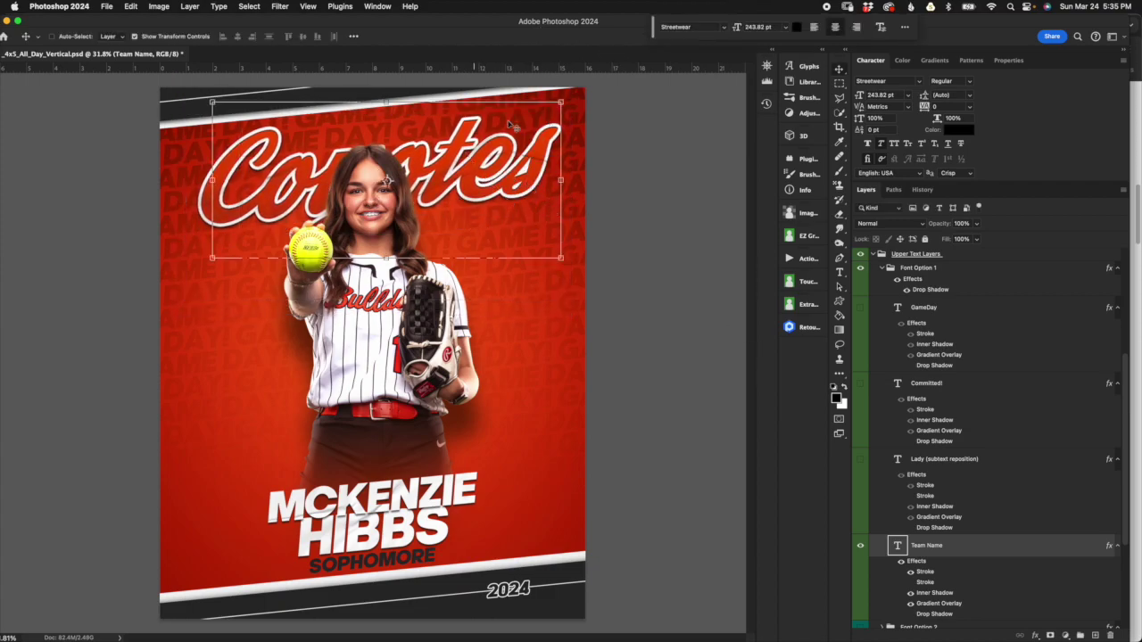
Select the final "s" of the Coyotes team name and view its alternate glyphs, leaving the lettering as it is
double_click(898, 548)
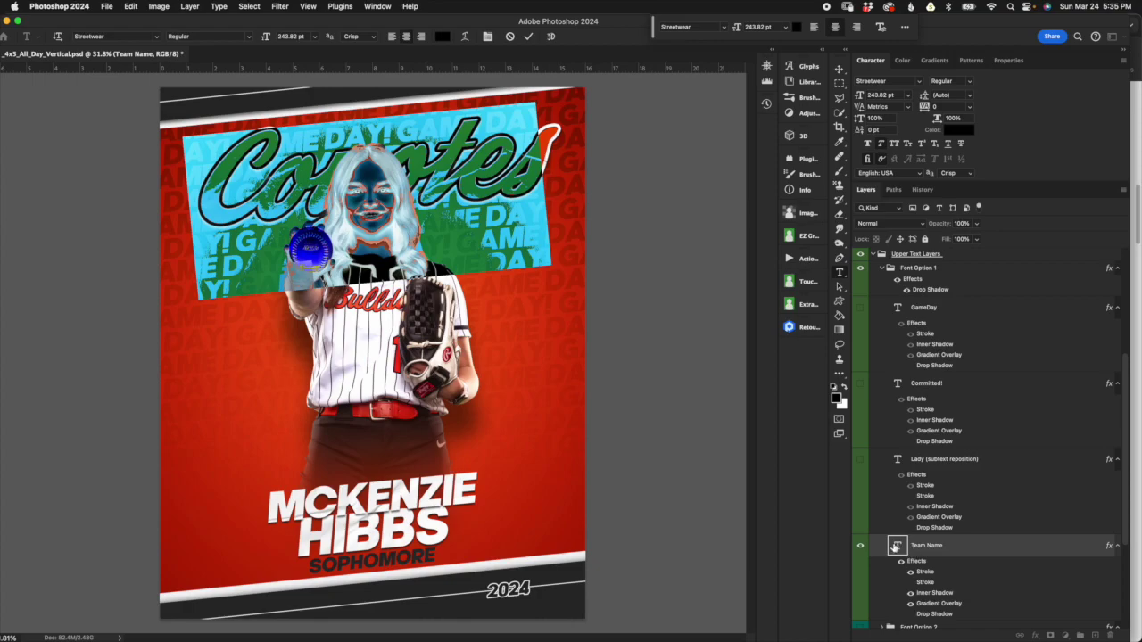
drag(514, 161, 528, 151)
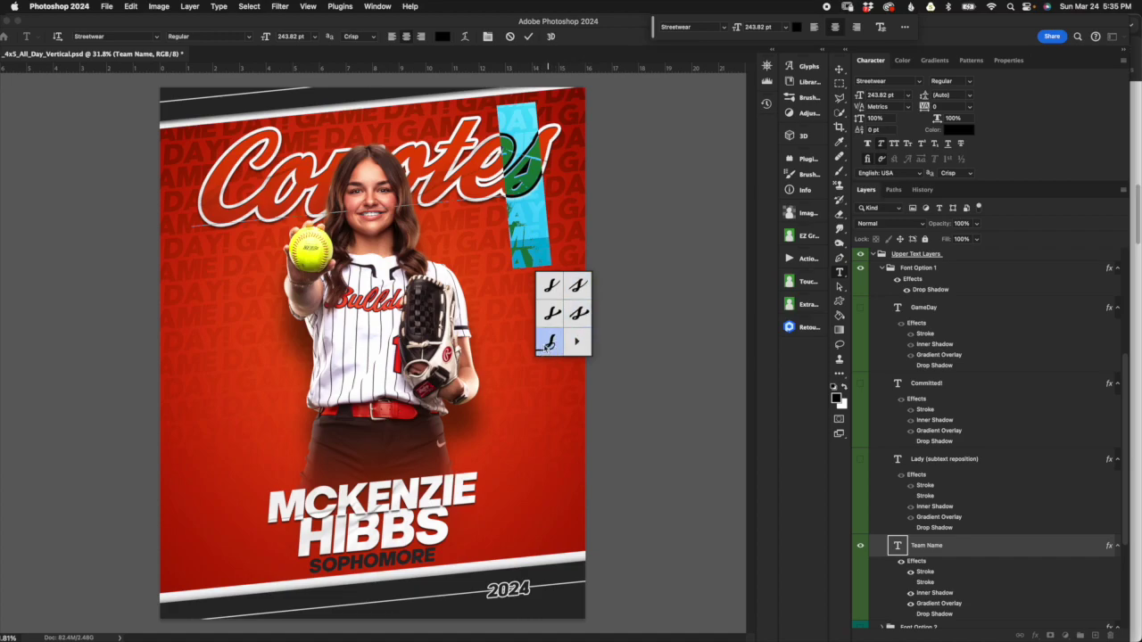
click(577, 341)
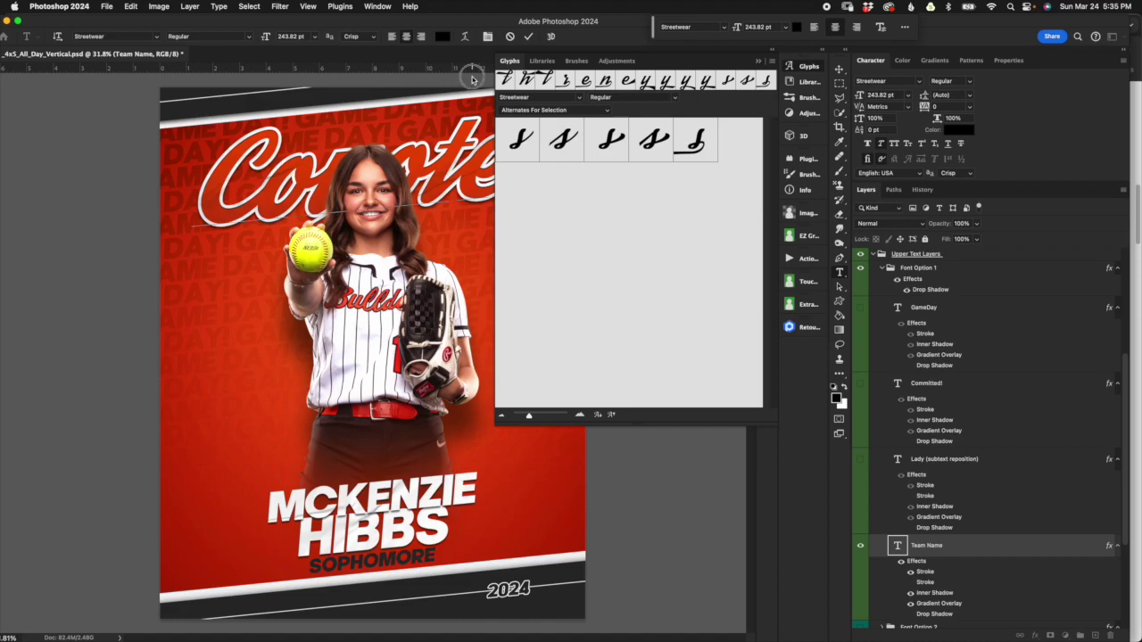
click(475, 80)
click(763, 60)
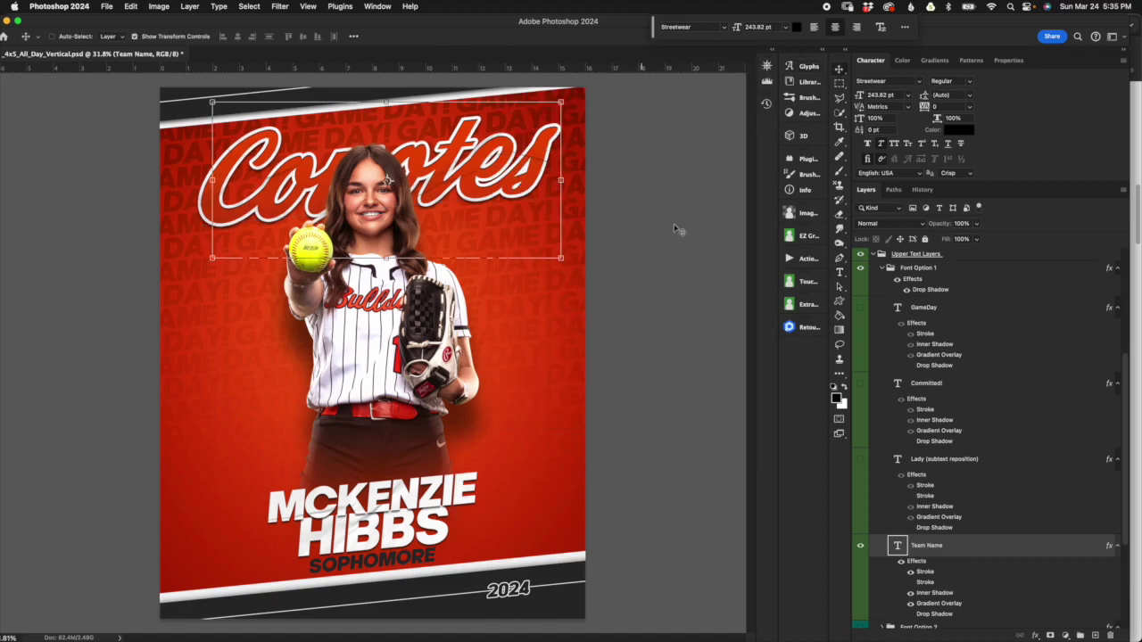
Reopen the Team Name text with the final "s" selected and review the Streetwear alternates for that letter
click(897, 544)
double_click(897, 545)
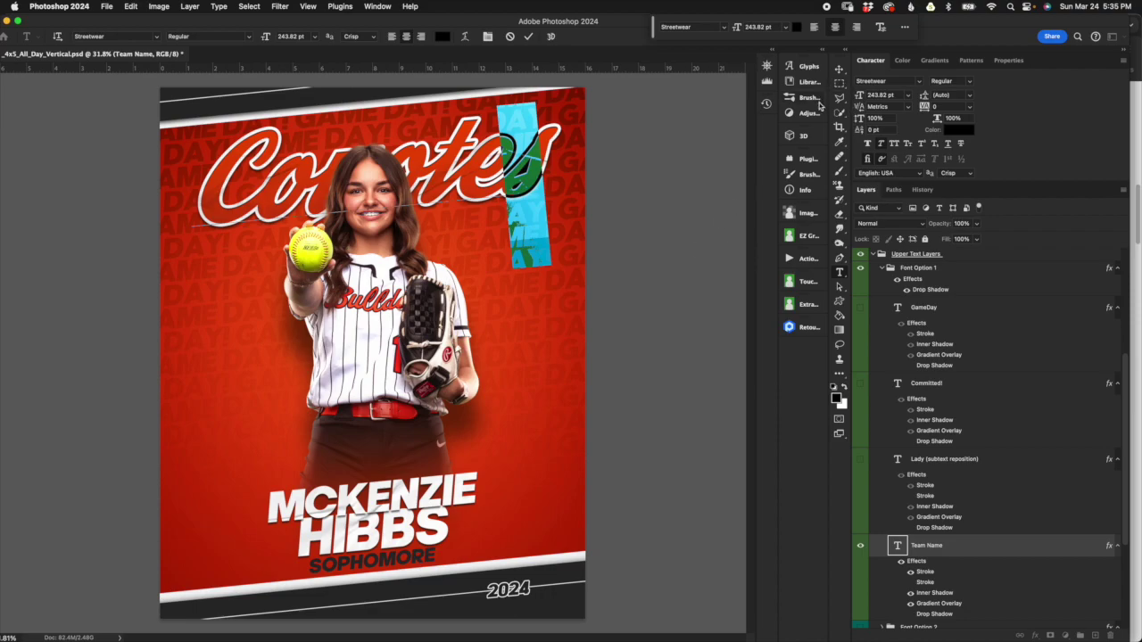
click(810, 69)
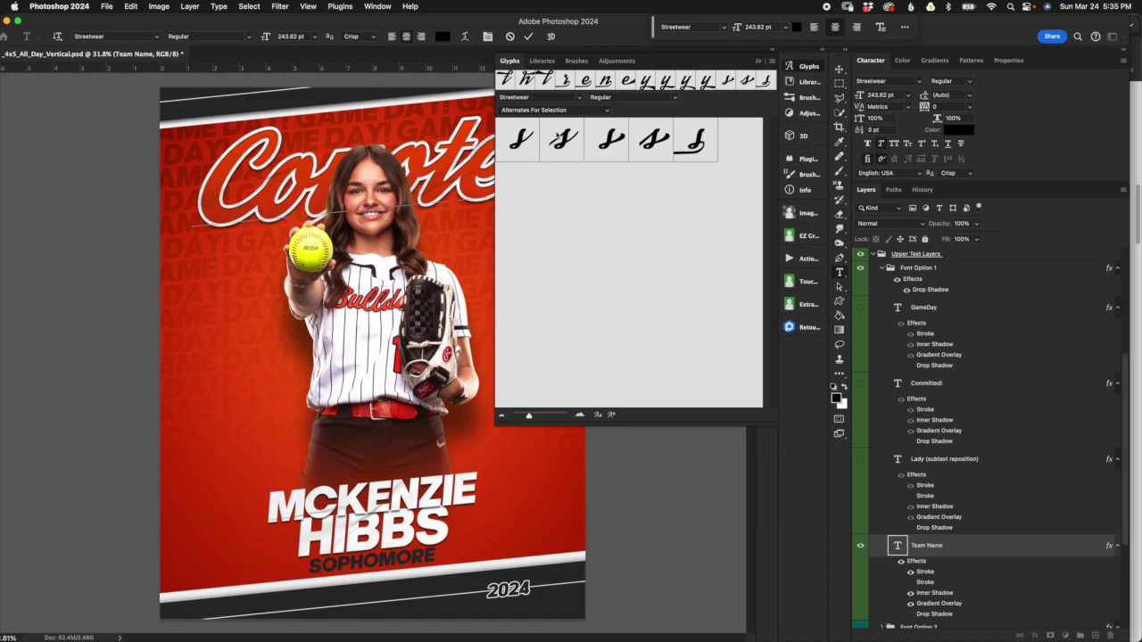
click(574, 138)
click(759, 61)
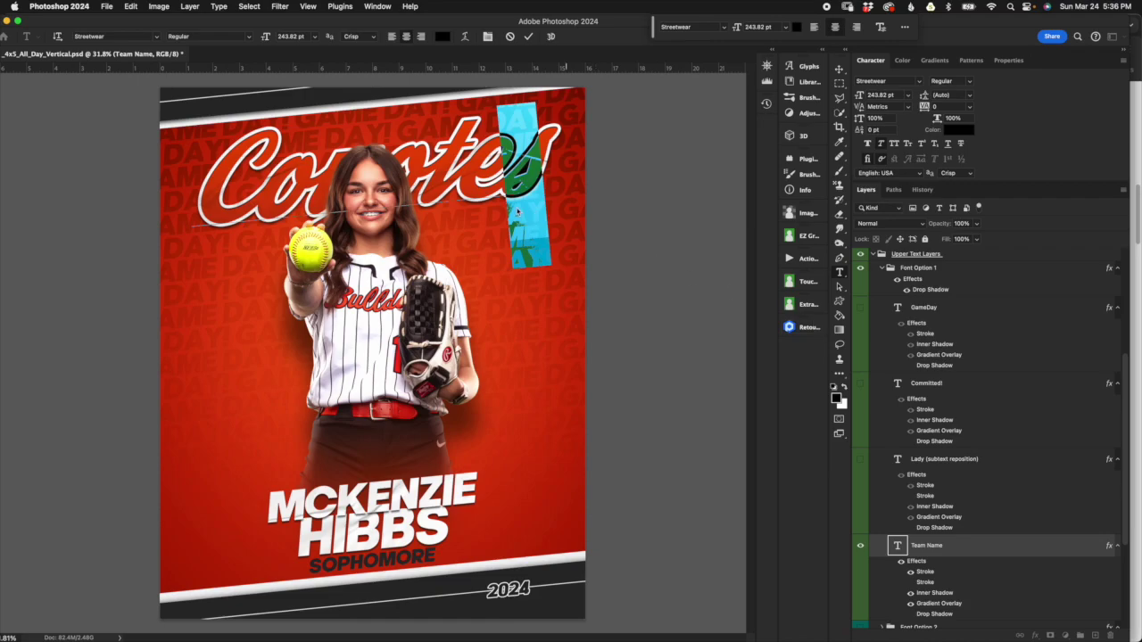
Reselect the final "s" of Coyotes and set the glyph list to show the Entire Font
click(487, 155)
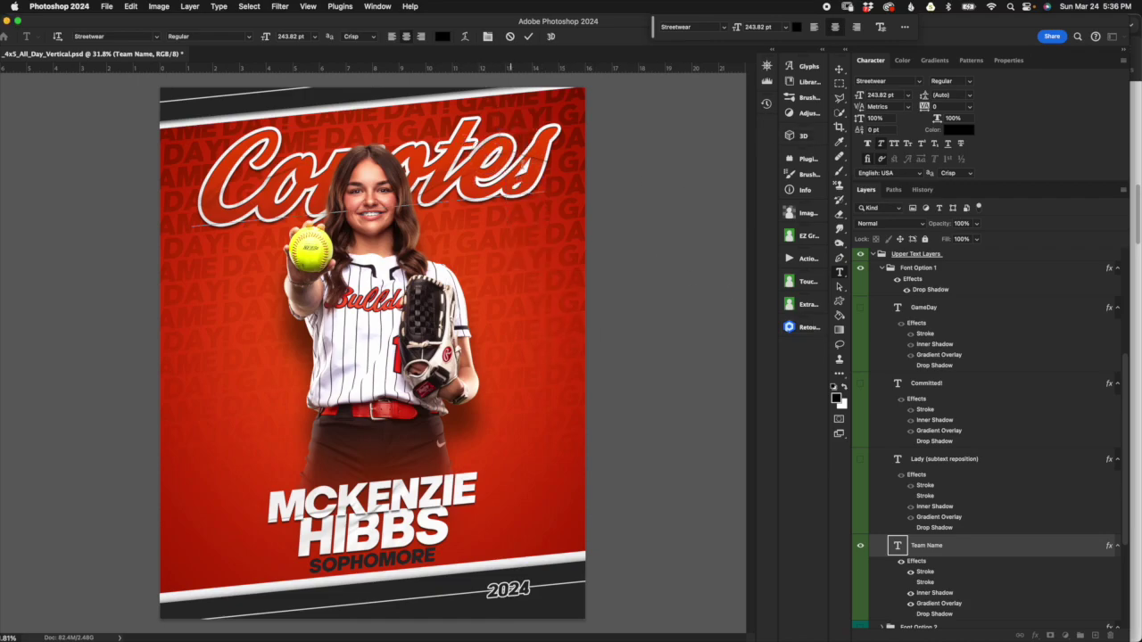
drag(523, 165, 553, 152)
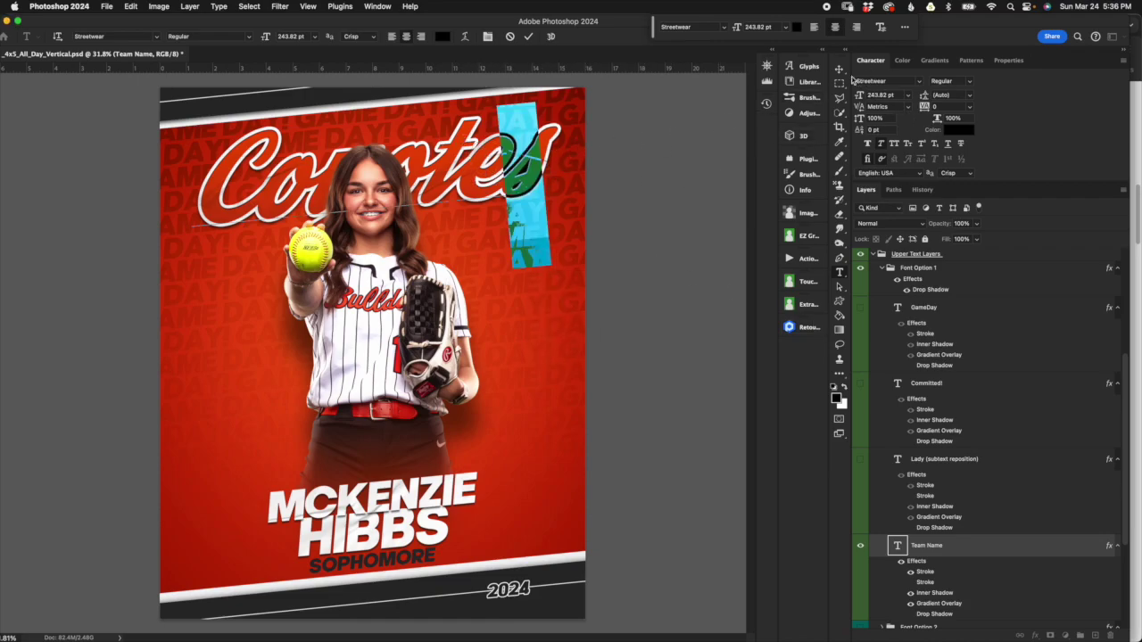
click(812, 67)
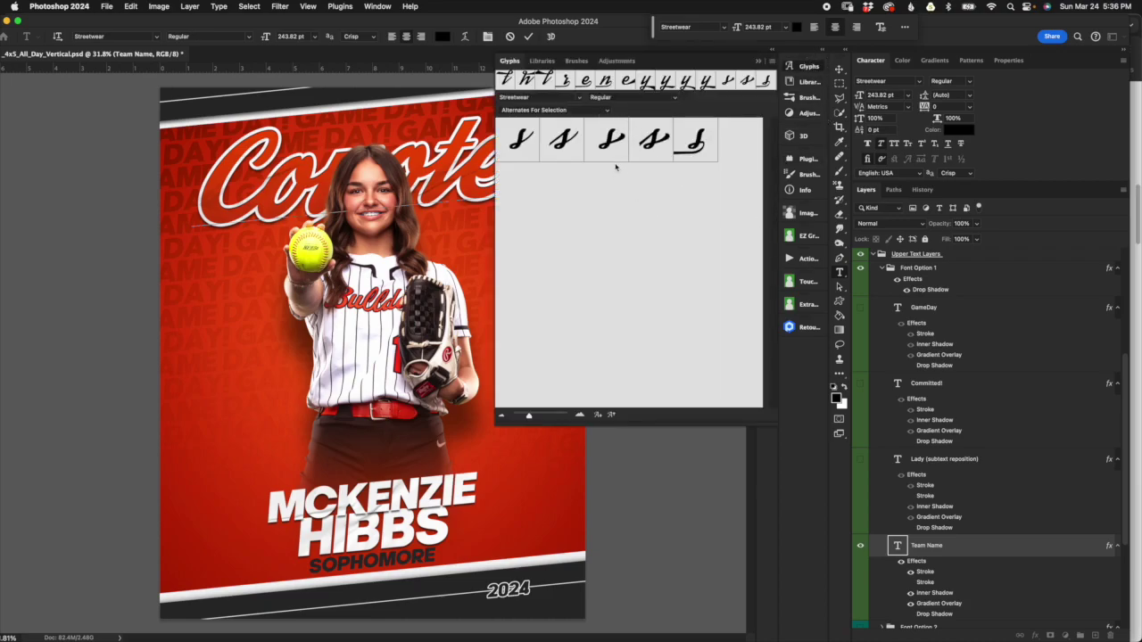
click(606, 111)
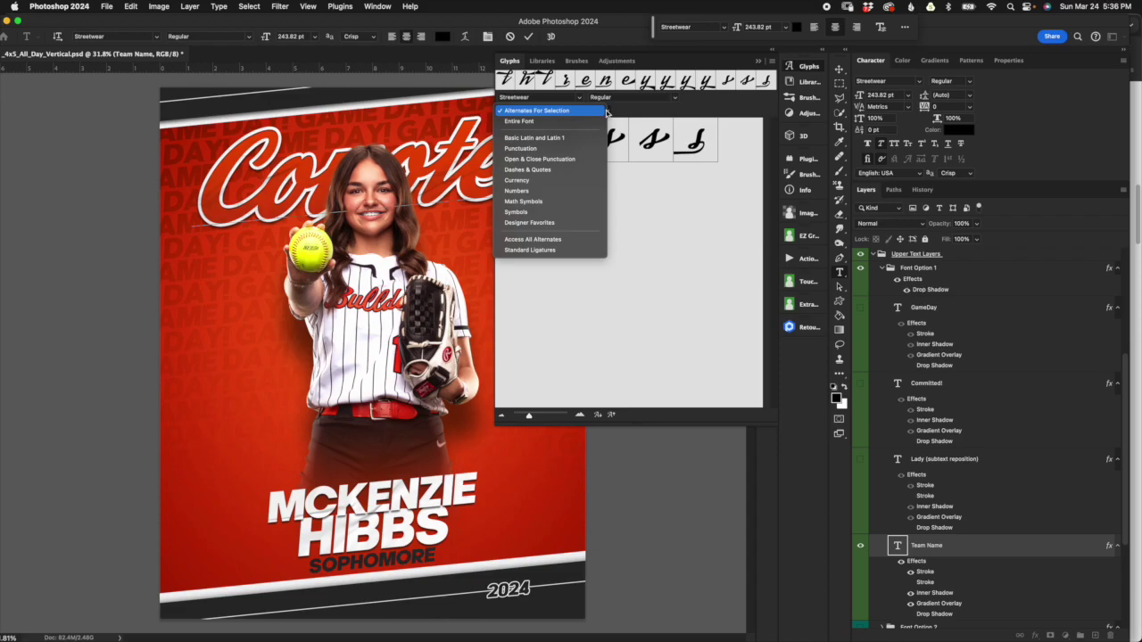
click(599, 122)
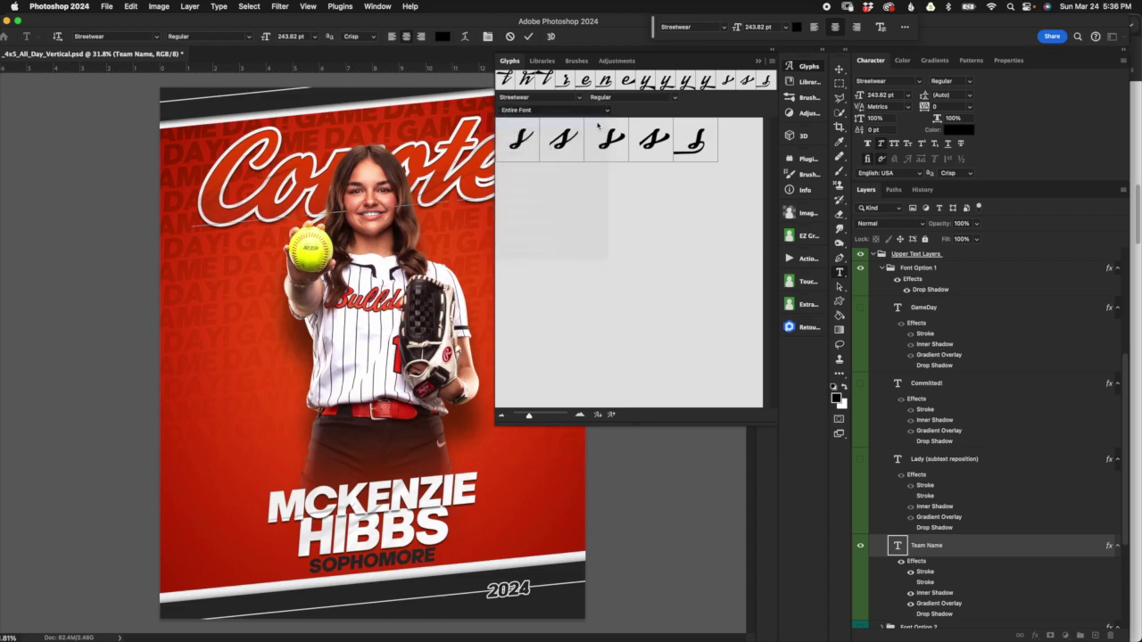
Browse the full Streetwear glyph set for alternate letters, from the plain lowercase forms to the swashed and underlined ones
scroll(719, 194, down, 5)
scroll(719, 194, down, 15)
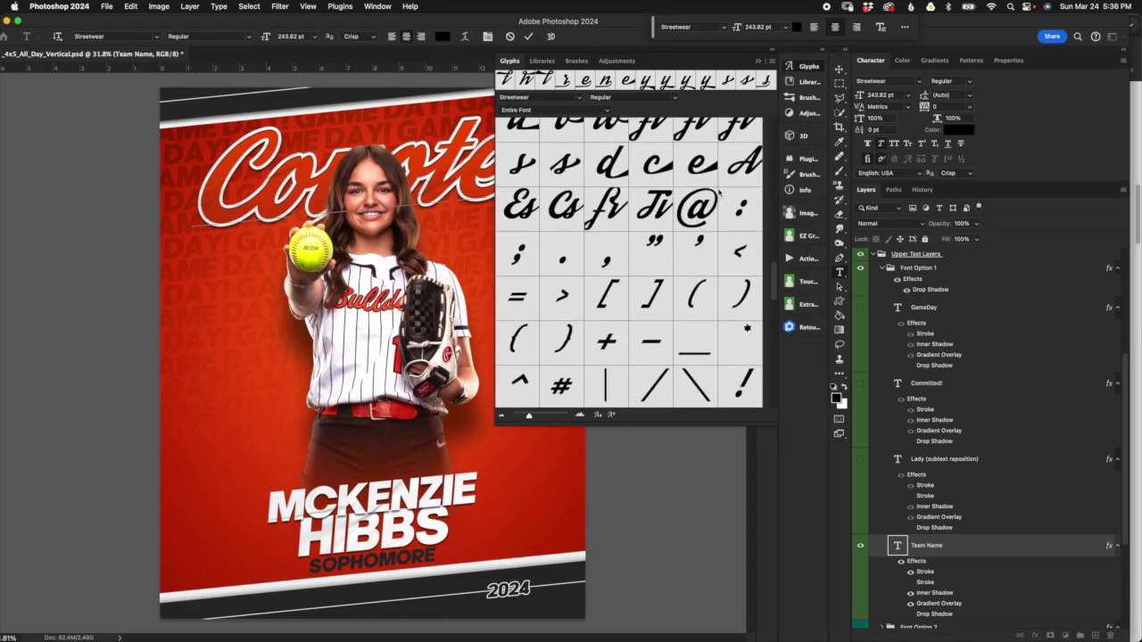
scroll(719, 204, down, 3)
scroll(718, 207, up, 15)
scroll(722, 210, down, 10)
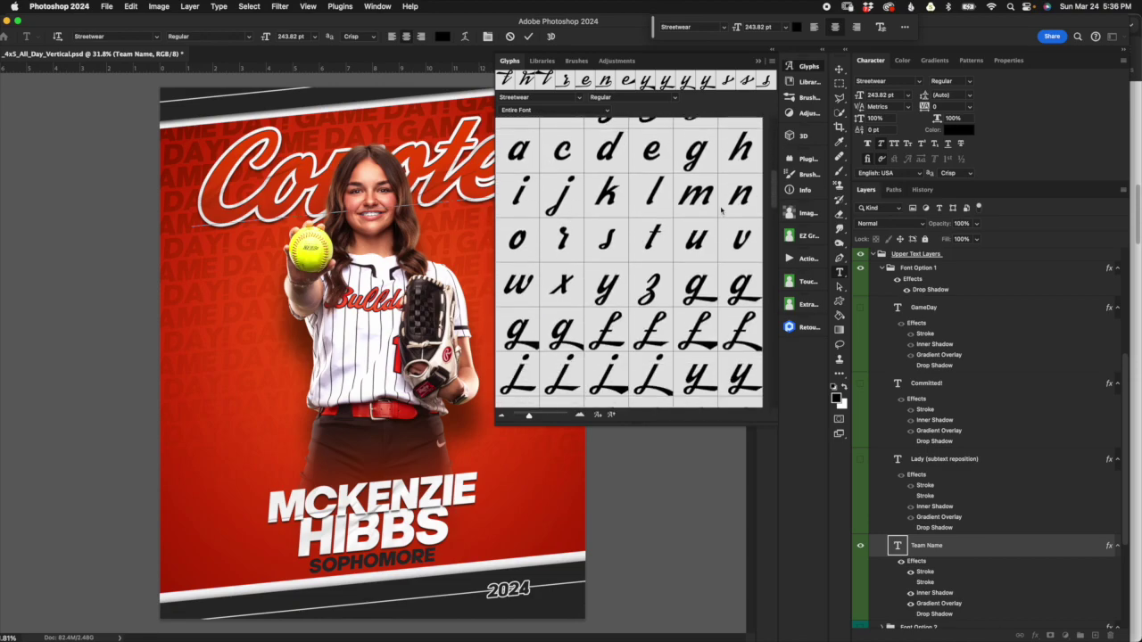
scroll(722, 210, down, 3)
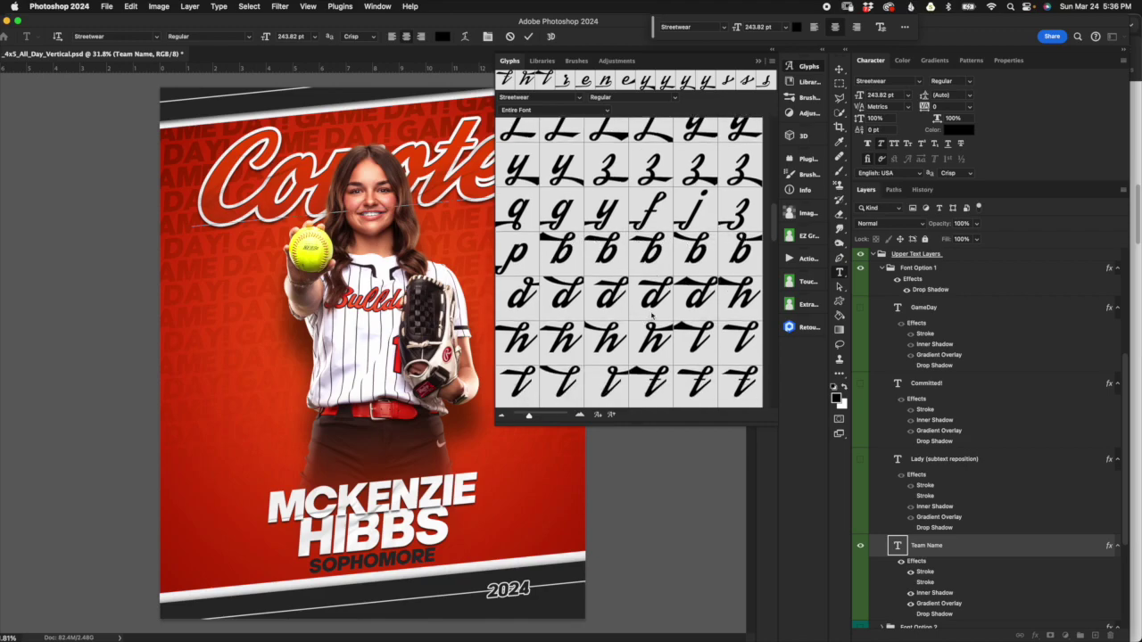
scroll(652, 316, down, 15)
scroll(678, 306, down, 15)
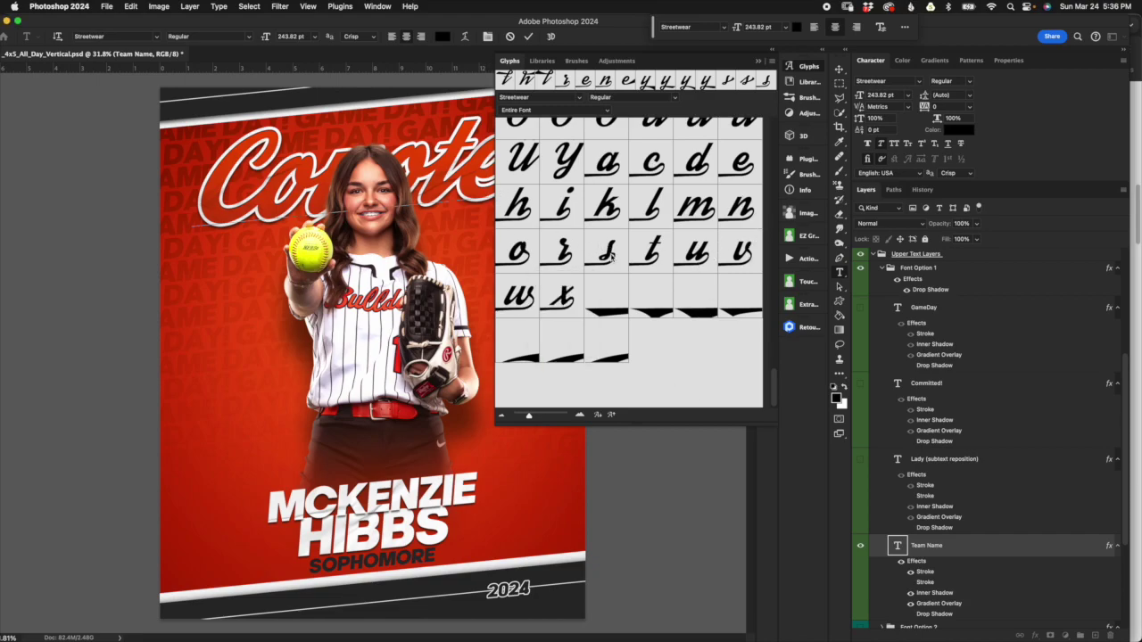
scroll(630, 282, up, 2)
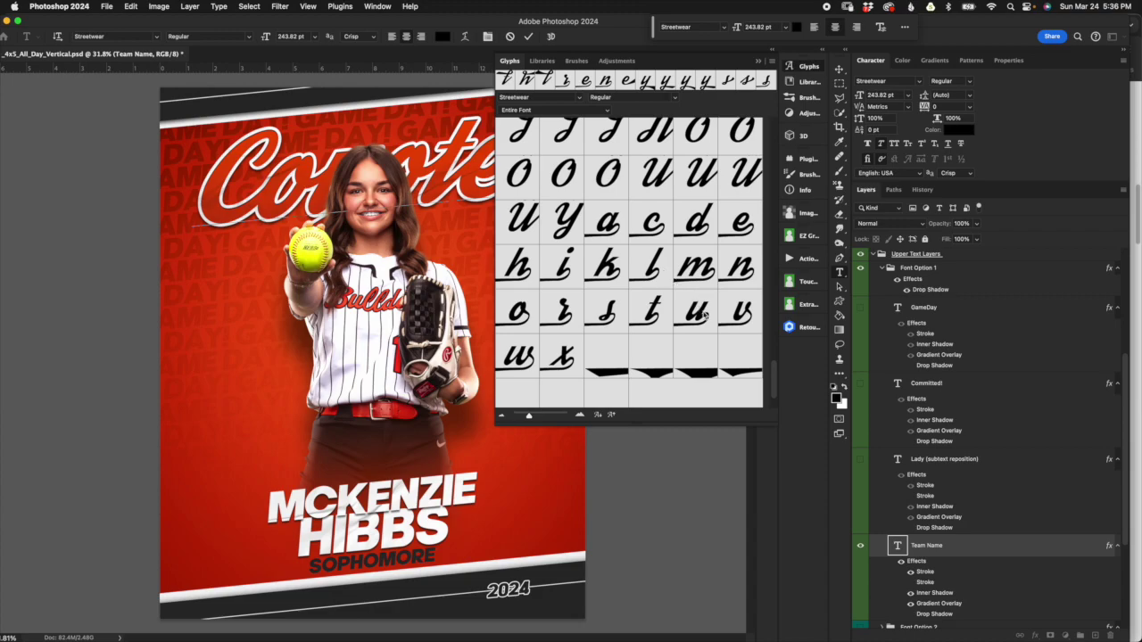
Replace the final "s" of Coyotes with the underlined "s" glyph, commit the text and collapse the glyph list
click(619, 324)
double_click(605, 314)
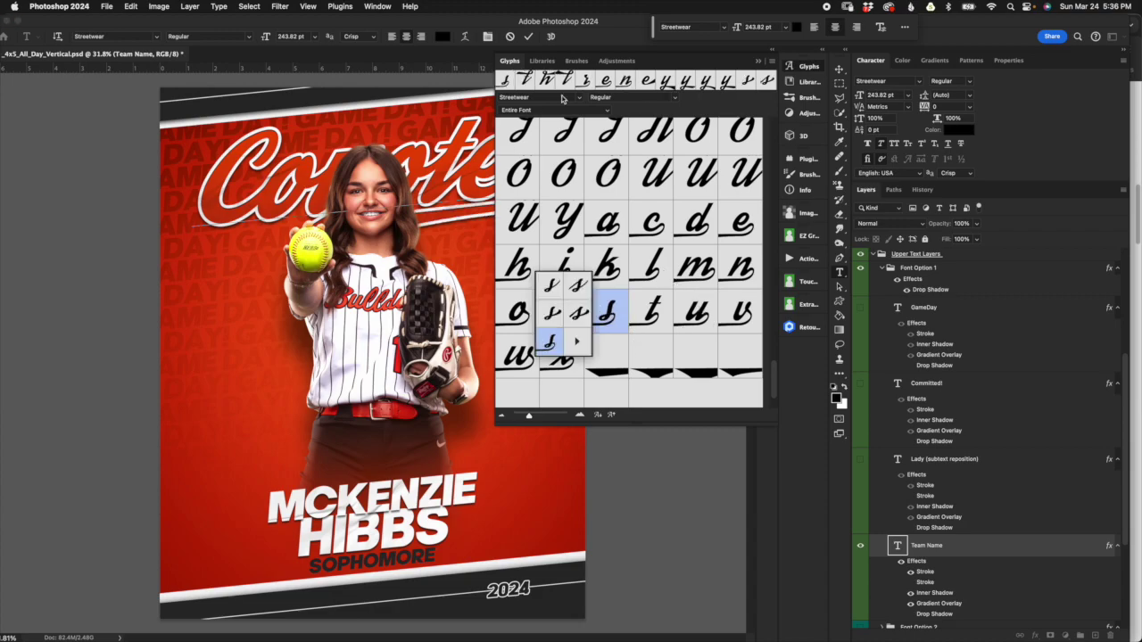
click(530, 37)
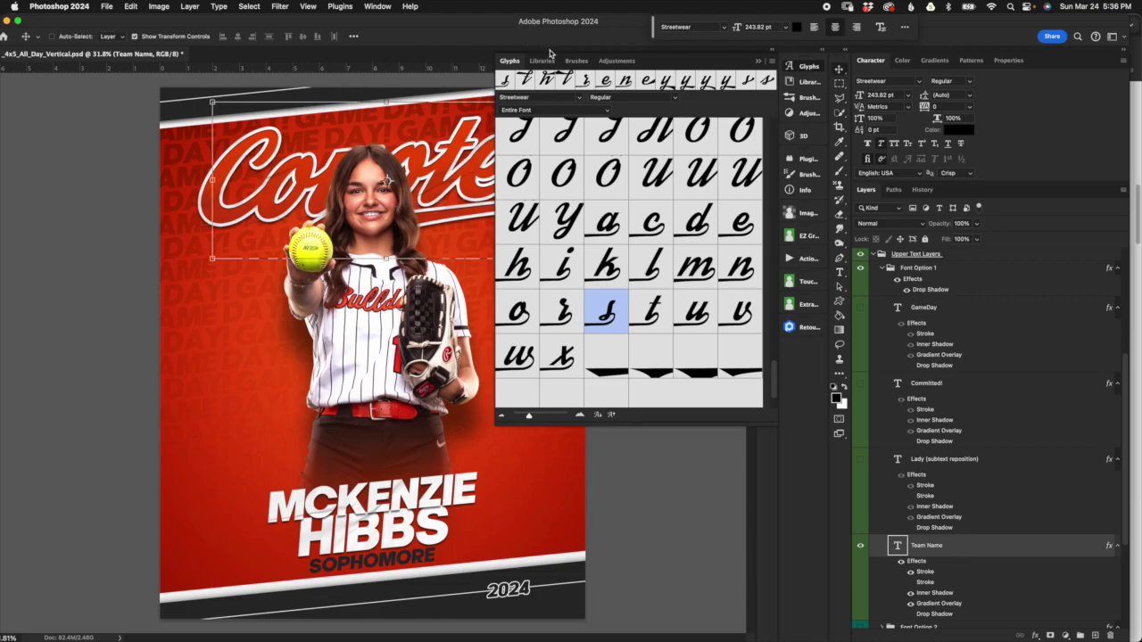
click(758, 61)
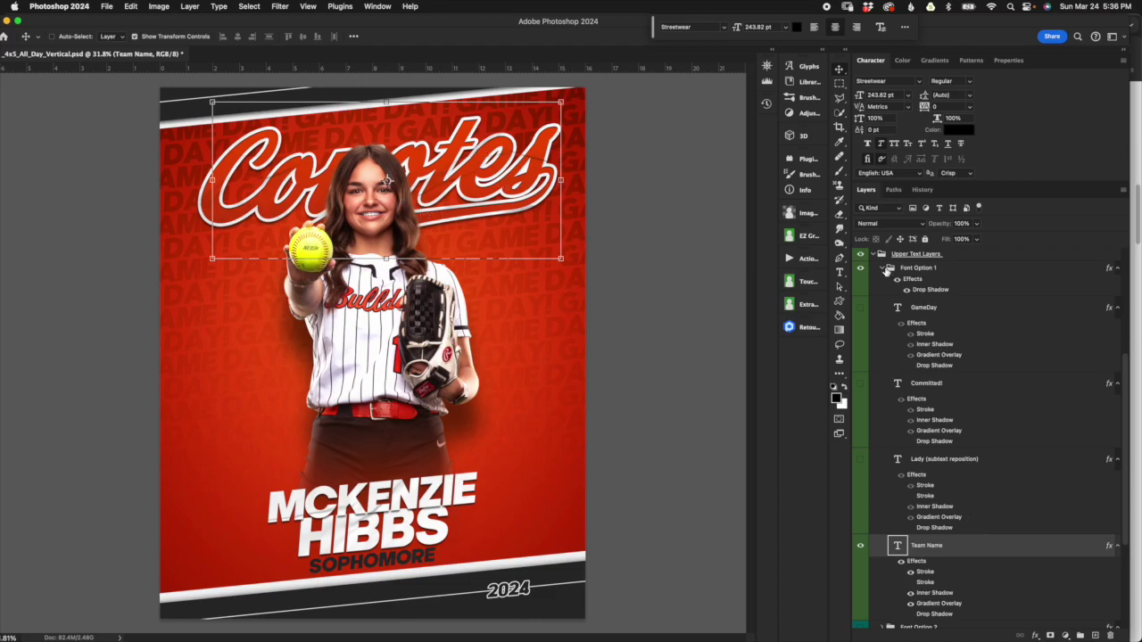
Collapse the Font Option 1 group, undo the Coyotes text edits and revert the document to its opening history state
click(885, 269)
key(super+z)
key(super+z)
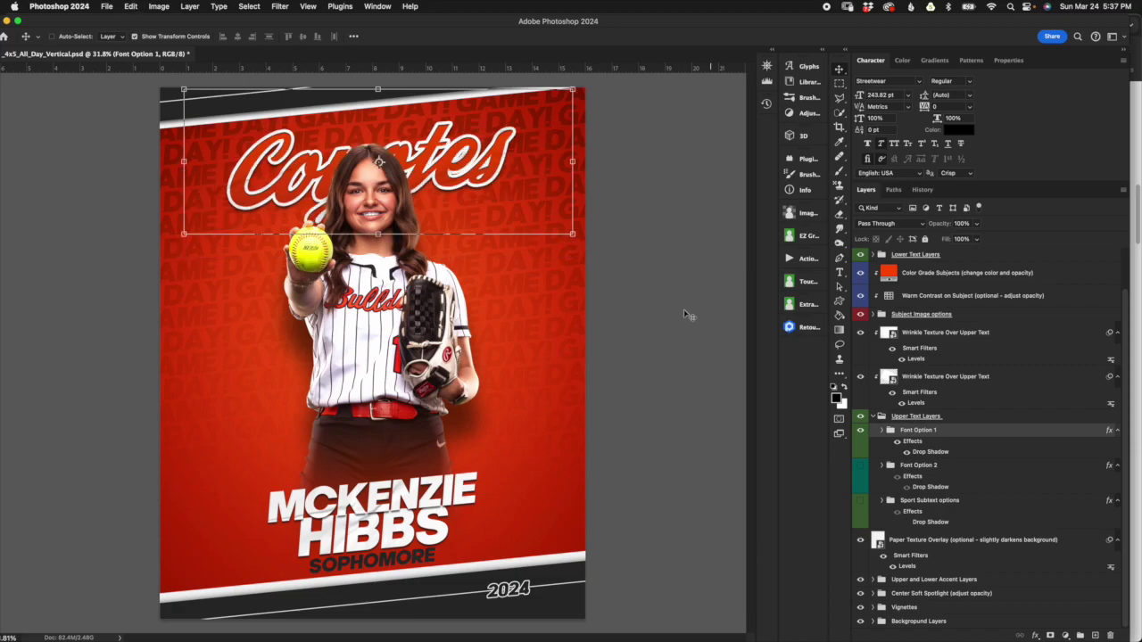
key(super+z)
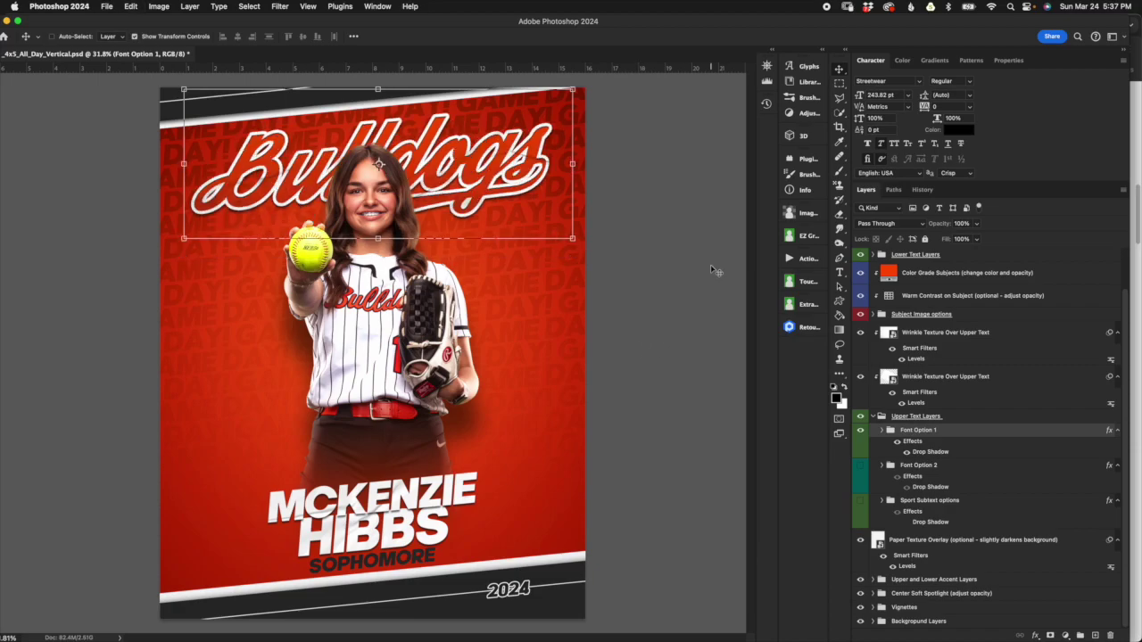
click(923, 190)
click(922, 211)
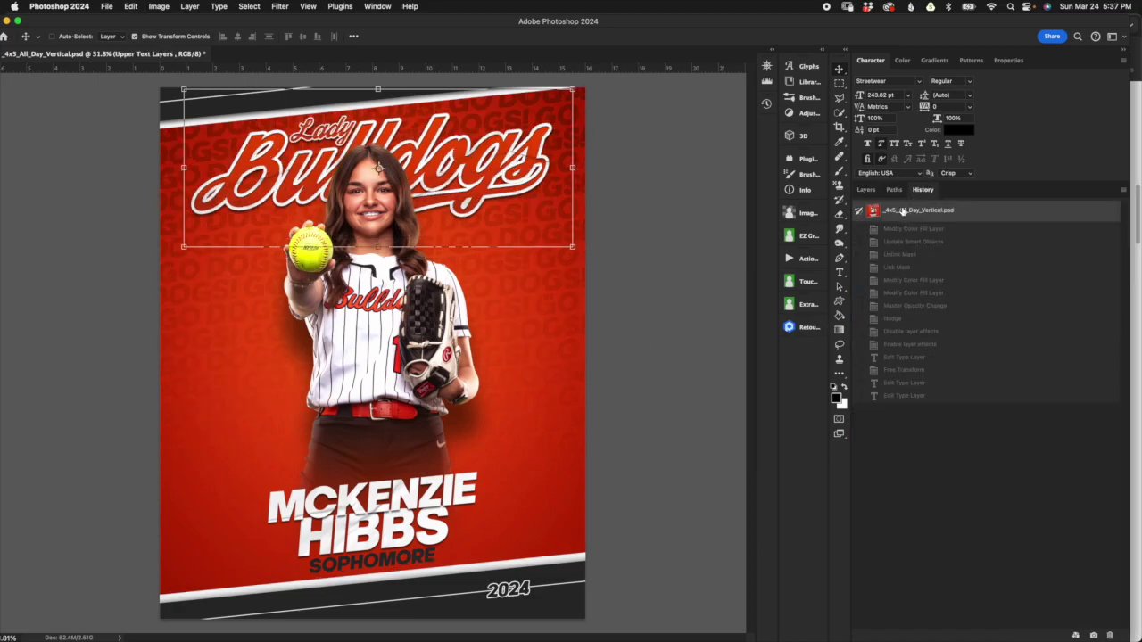
Return to the layer list, expand the Font Option 1 group and select its Team Name layer
click(865, 190)
click(934, 431)
click(882, 431)
scroll(936, 512, down, 5)
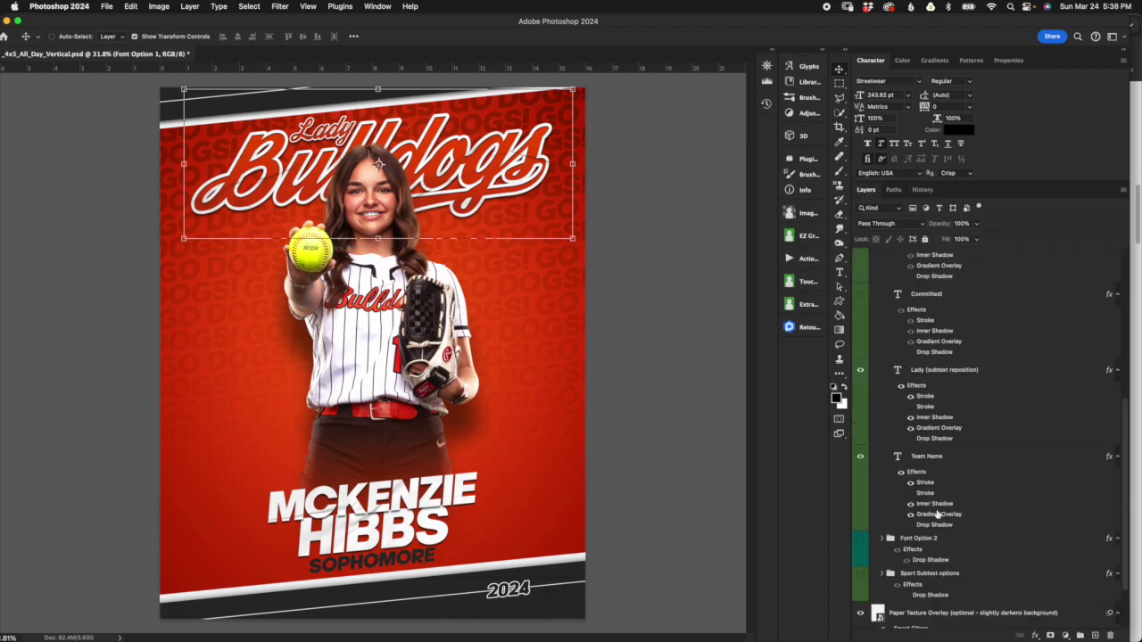
click(970, 482)
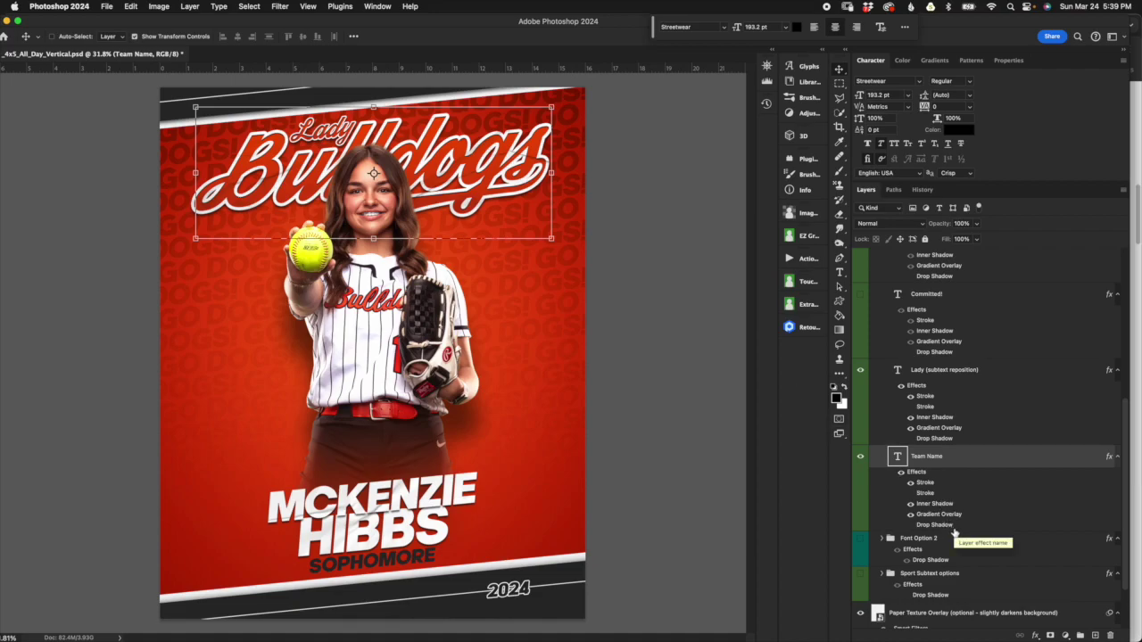
Hide the Team Name's Gradient Overlay temporarily, inspect the base text color without changing it, and show the overlay again
click(910, 515)
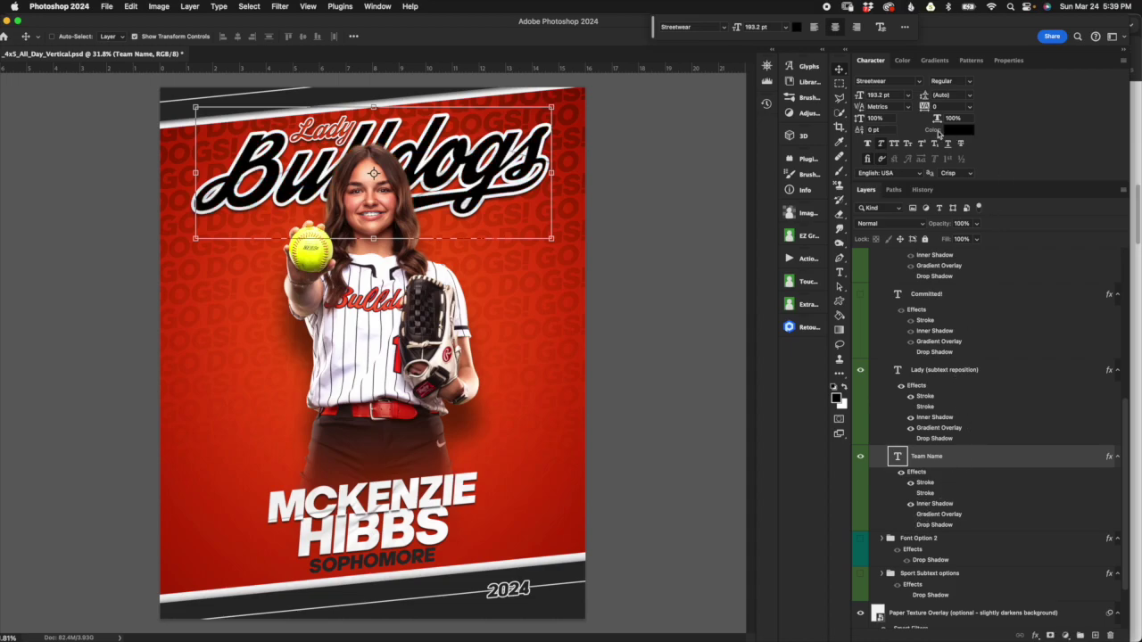
click(1009, 60)
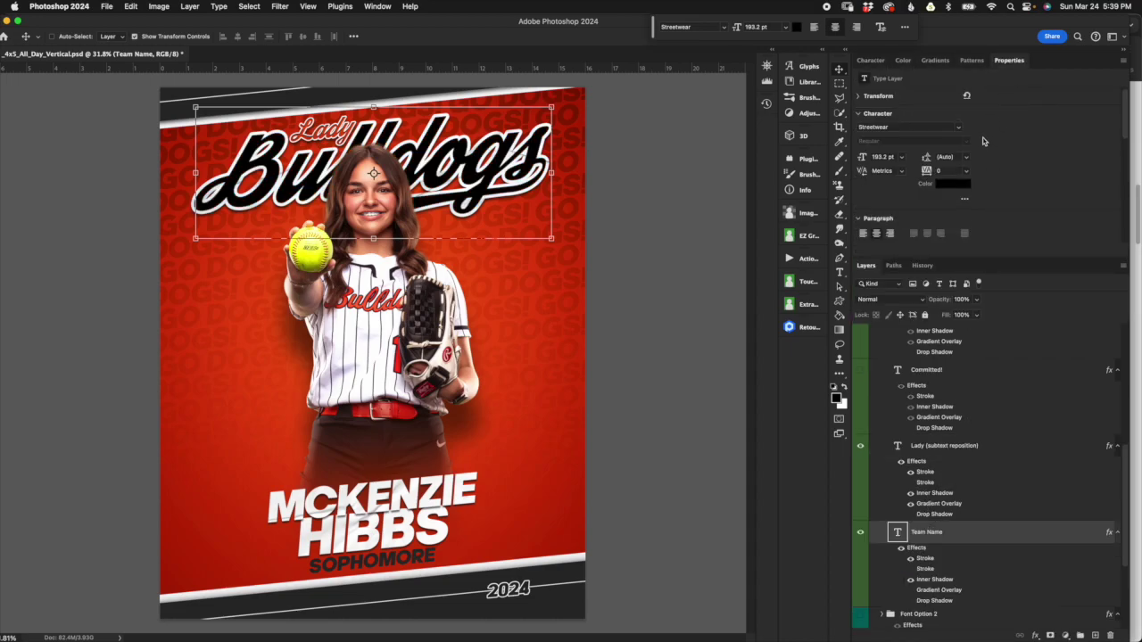
click(953, 185)
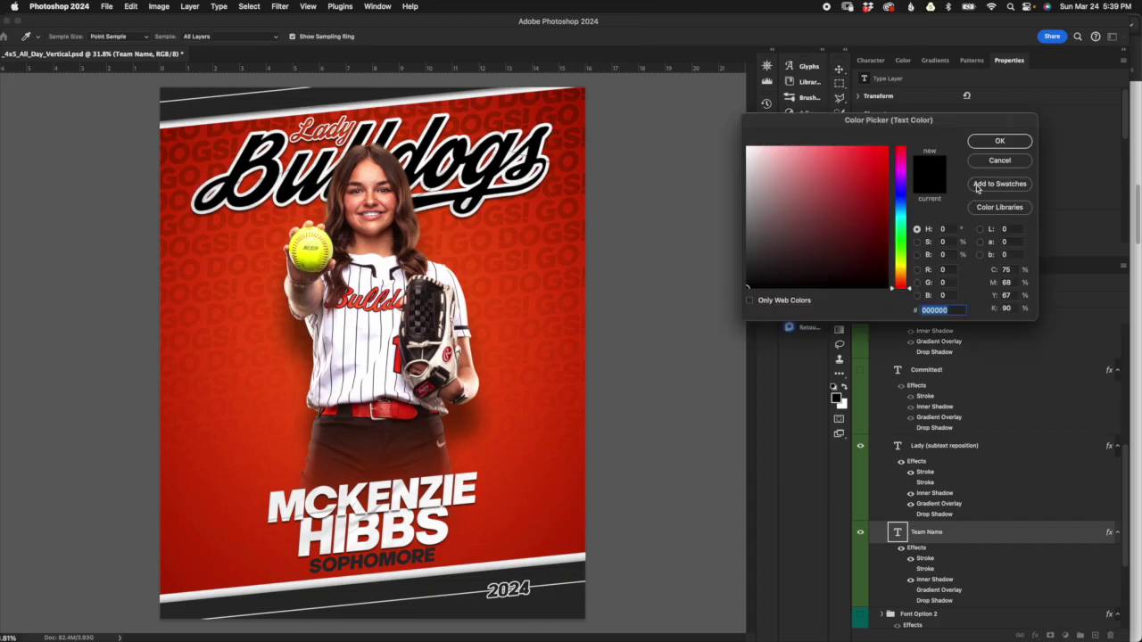
click(999, 160)
click(883, 65)
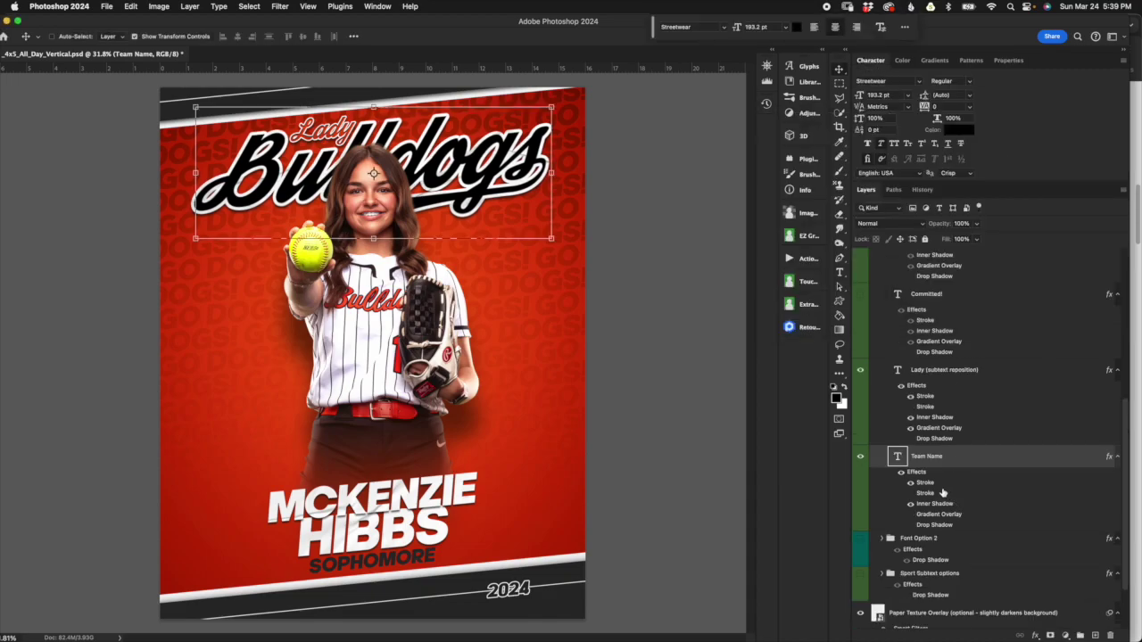
click(910, 515)
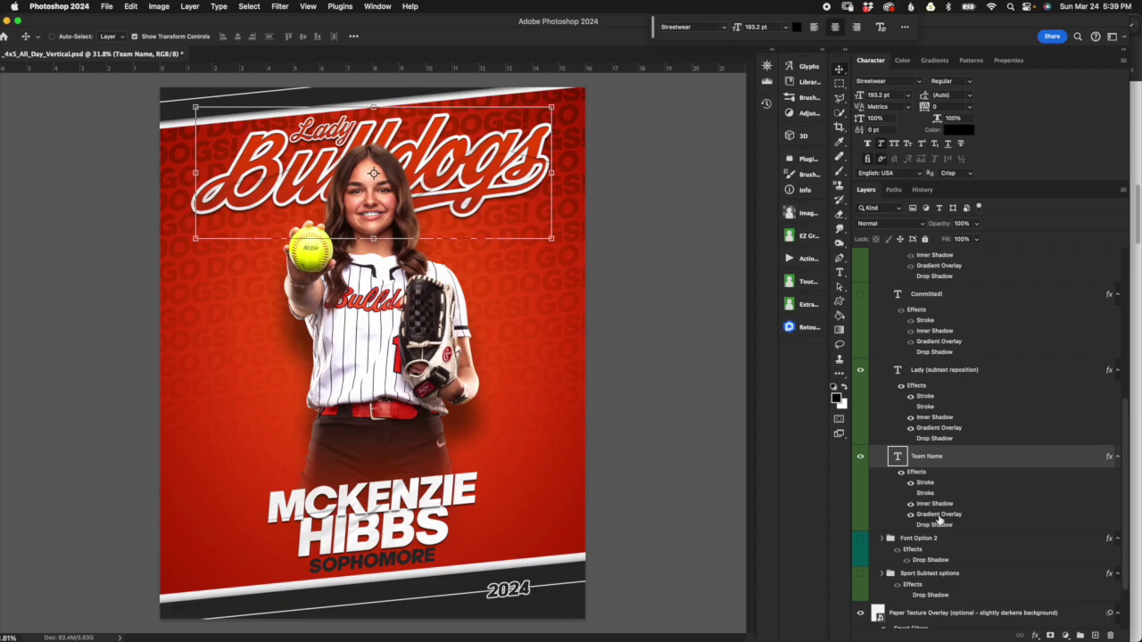
Open the Team Name's Gradient Overlay and inspect the gradient's start stop color without changing it
double_click(938, 516)
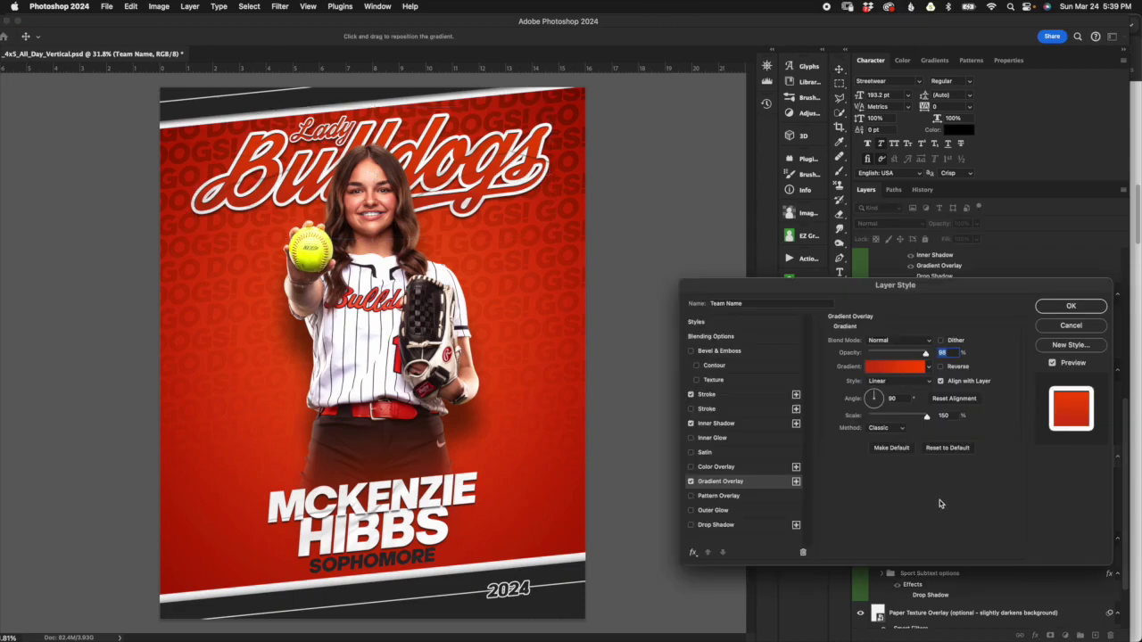
click(895, 367)
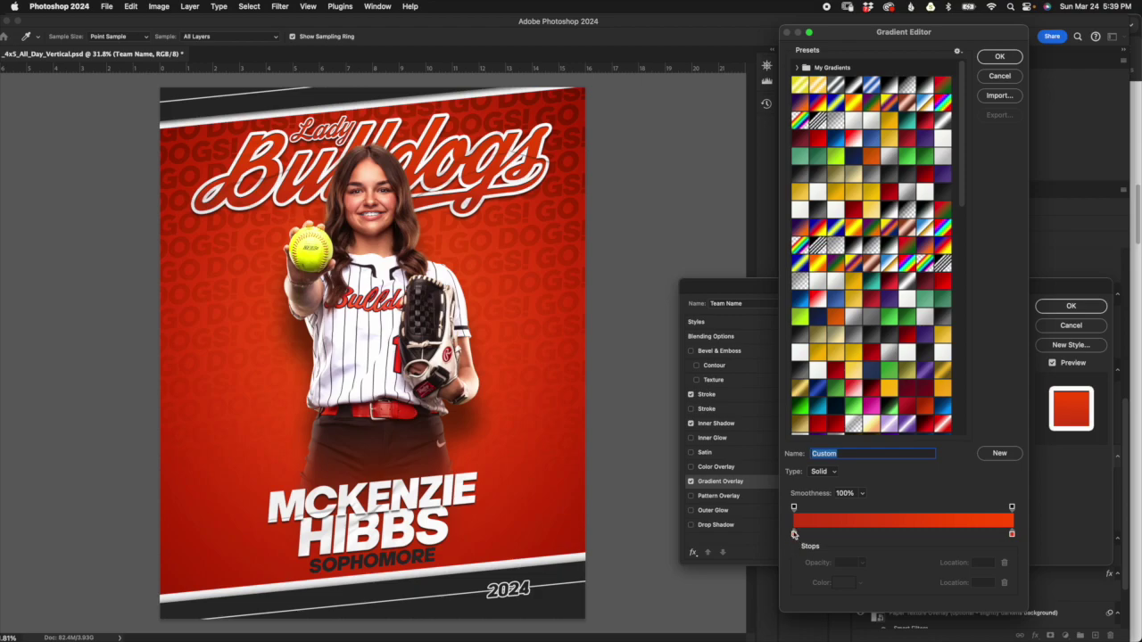
click(1012, 535)
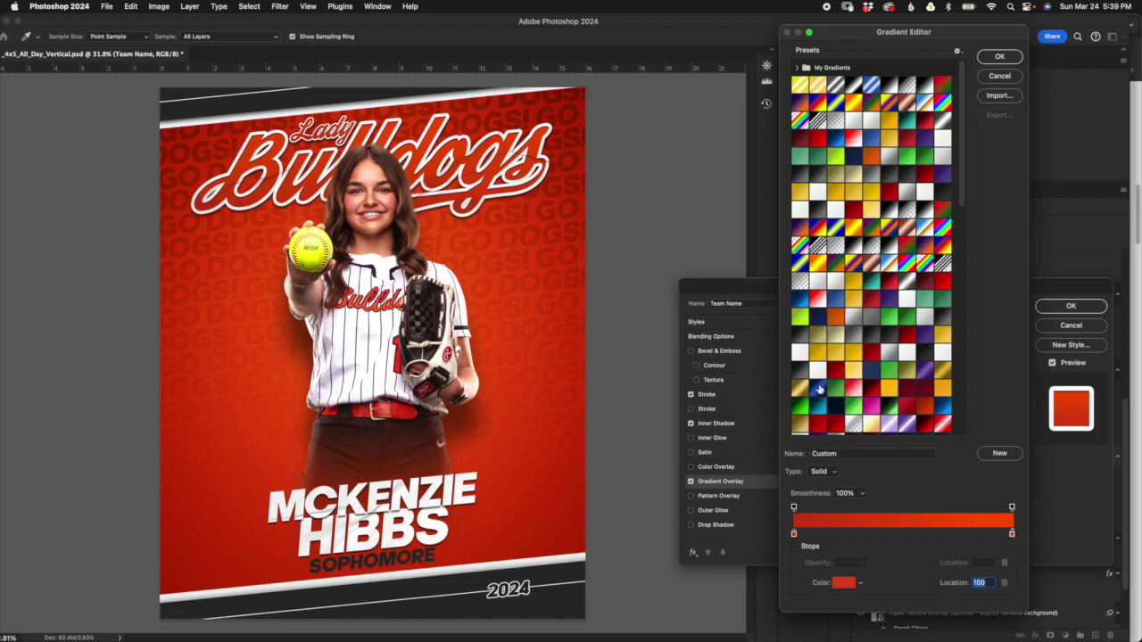
click(793, 534)
click(845, 584)
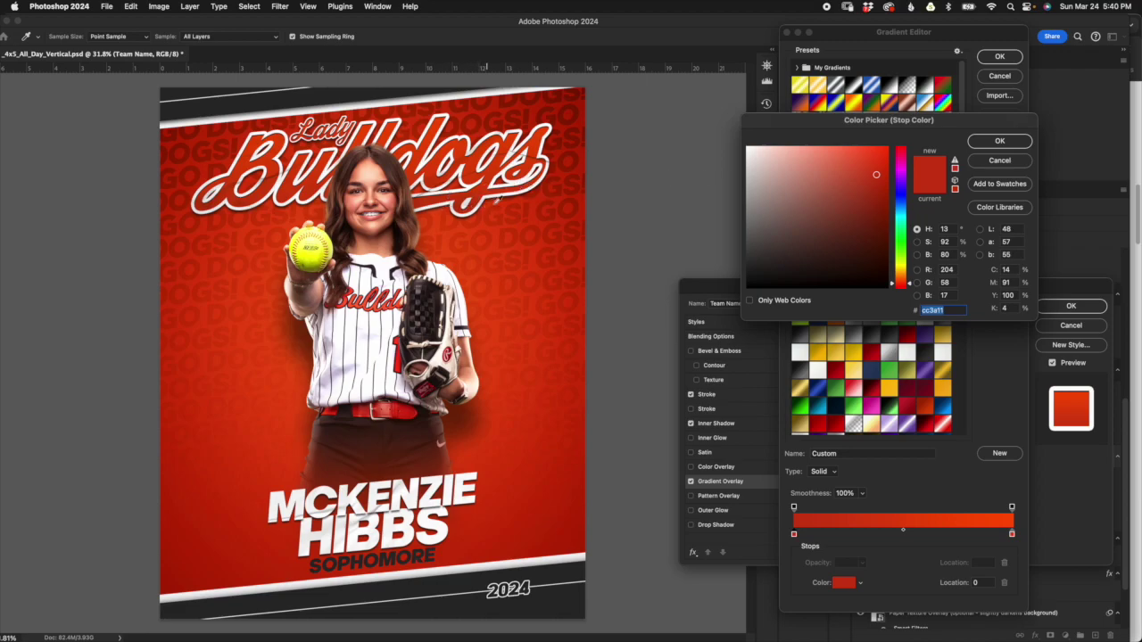
click(1006, 166)
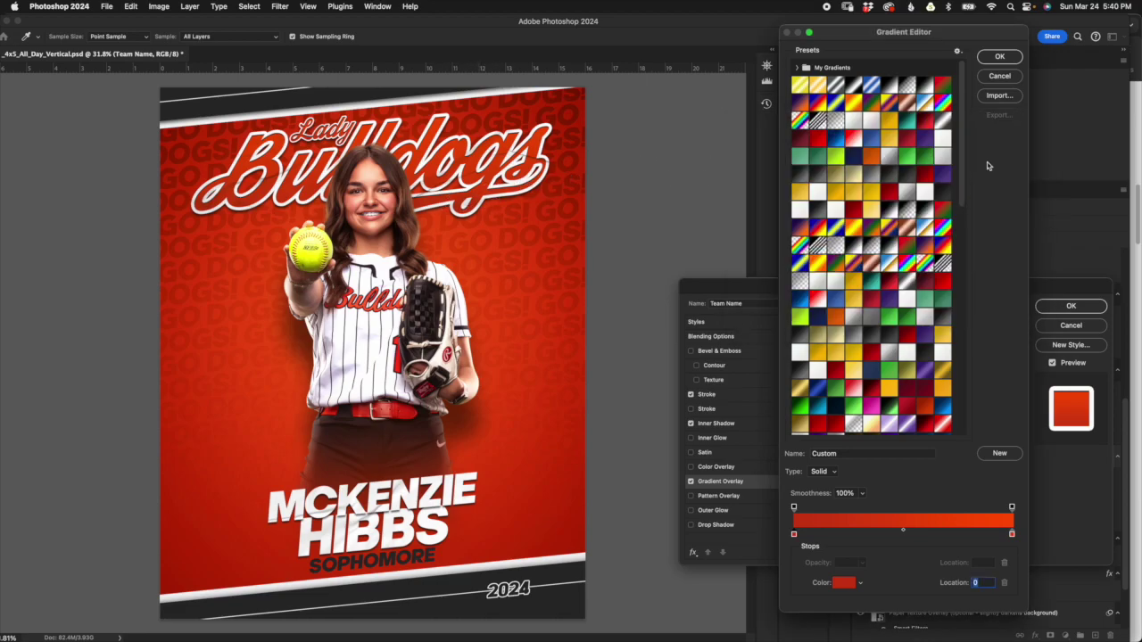
click(999, 56)
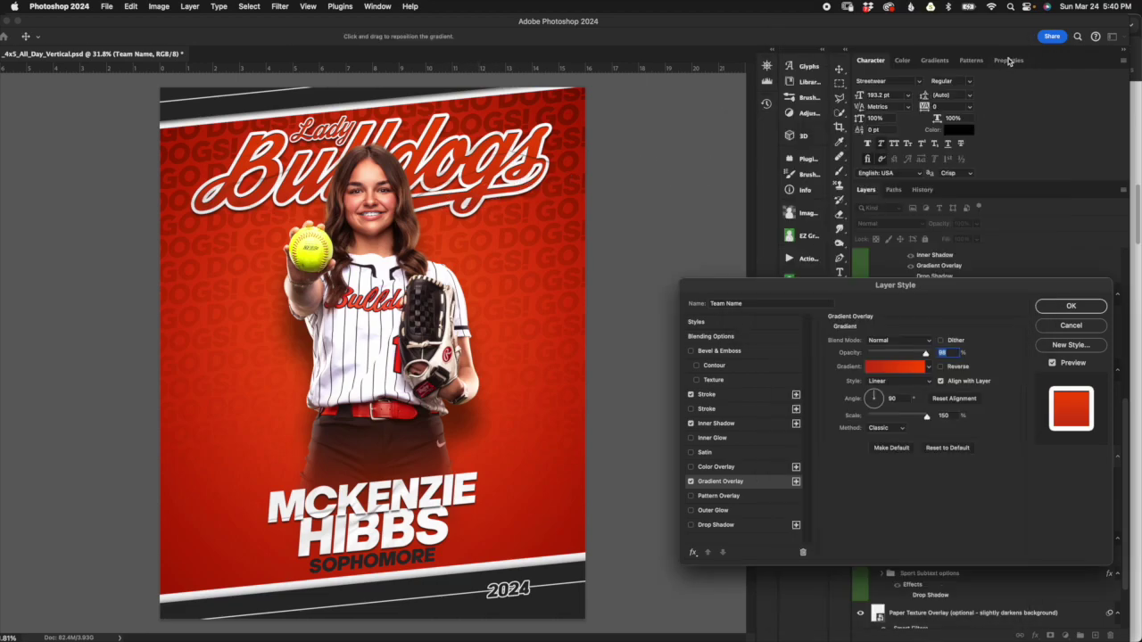
Inspect the Team Name gradient's end stop color, browse the gradient presets, and leave the layer style without applying changes
click(896, 373)
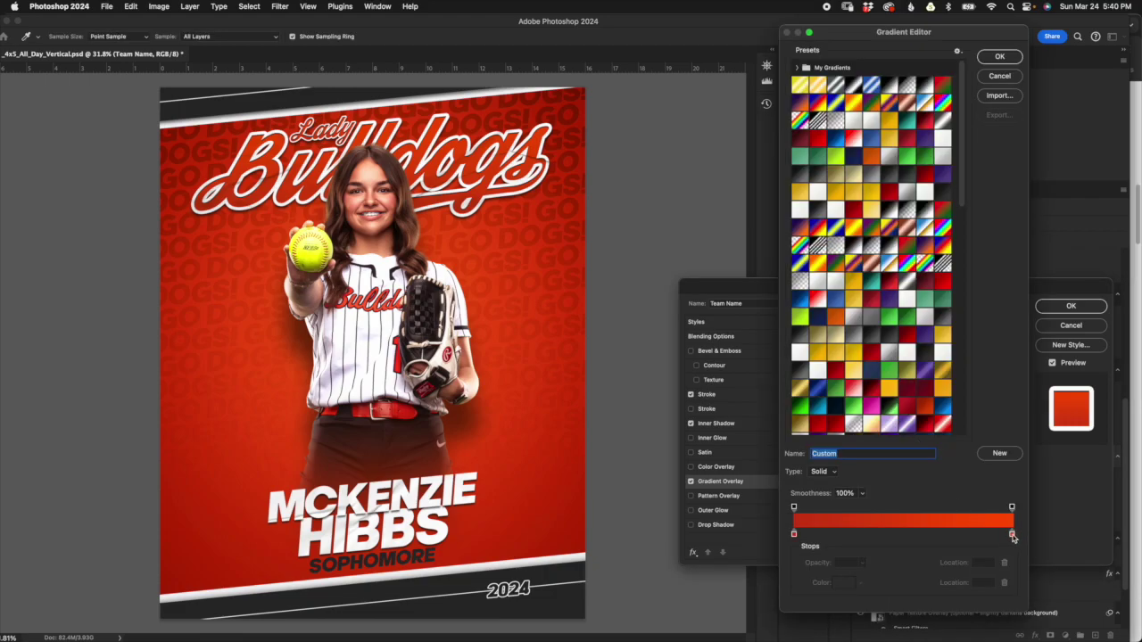
click(1012, 535)
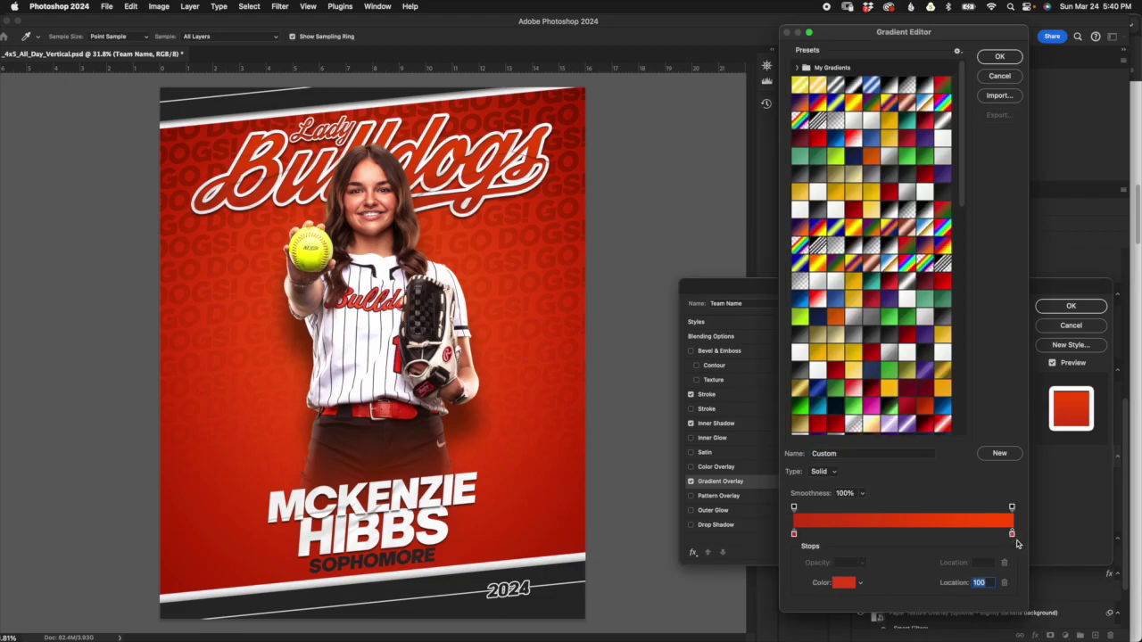
click(846, 583)
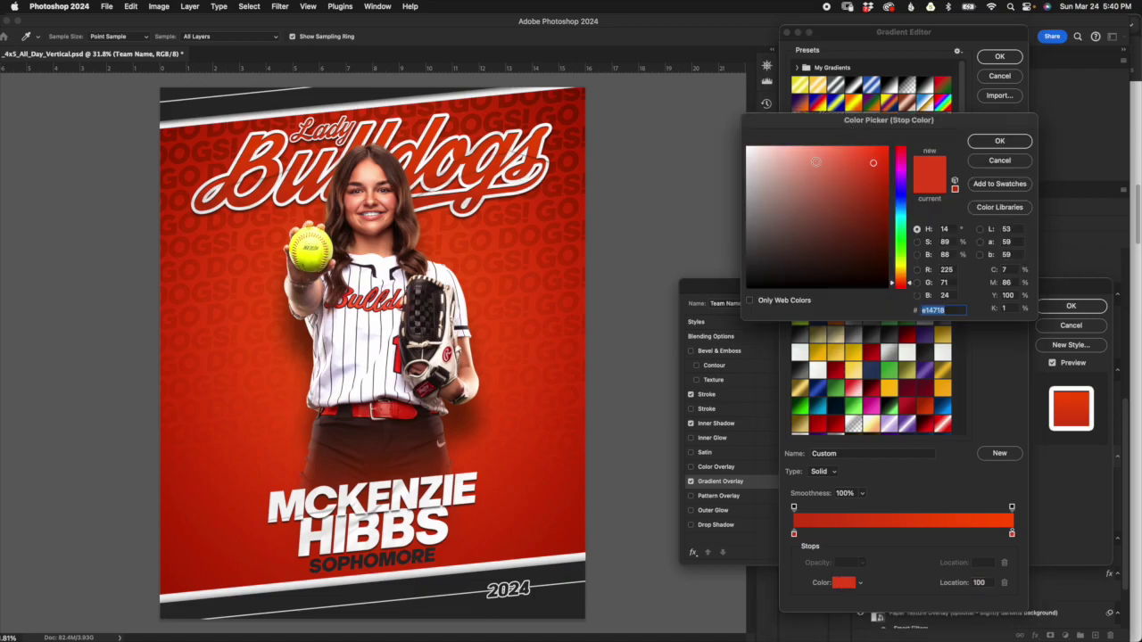
click(1000, 141)
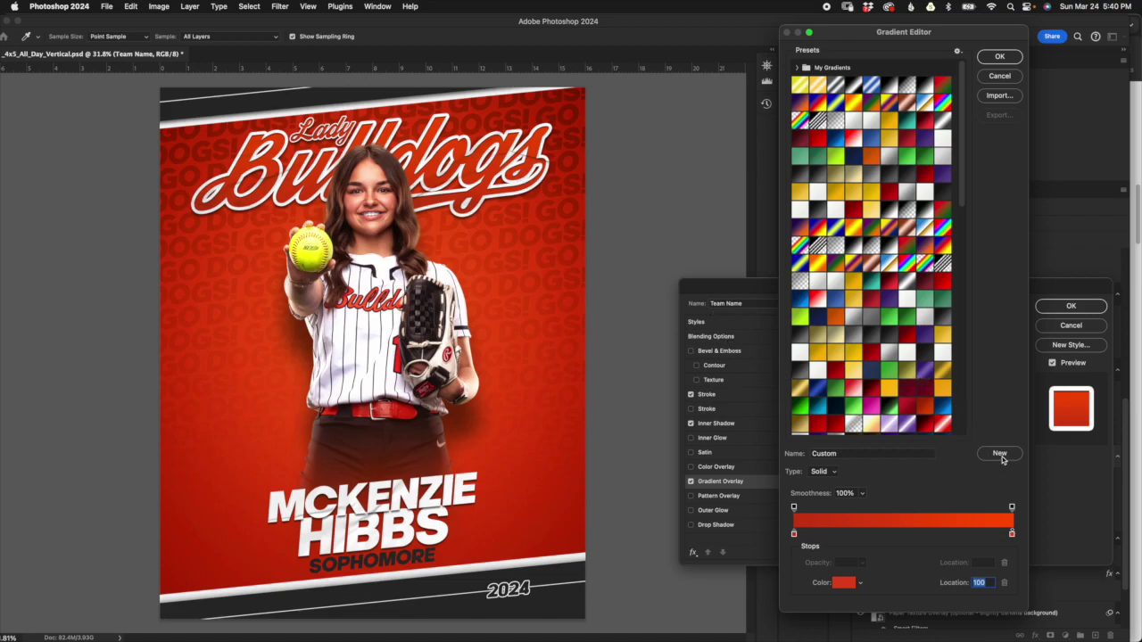
drag(960, 147, 953, 381)
scroll(953, 381, down, 1)
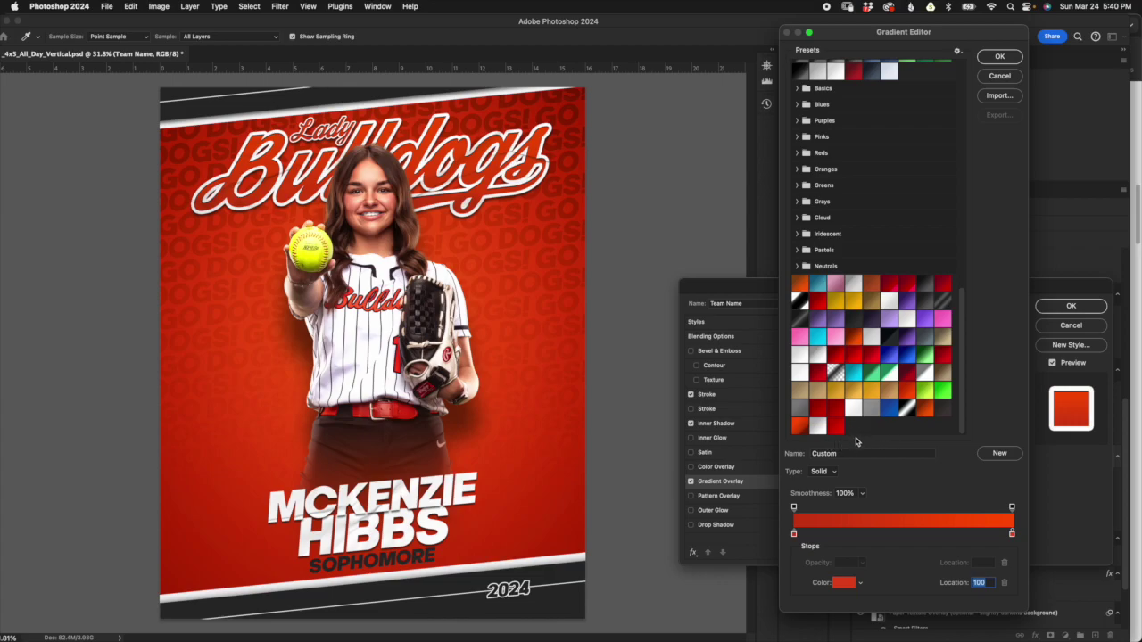
click(998, 58)
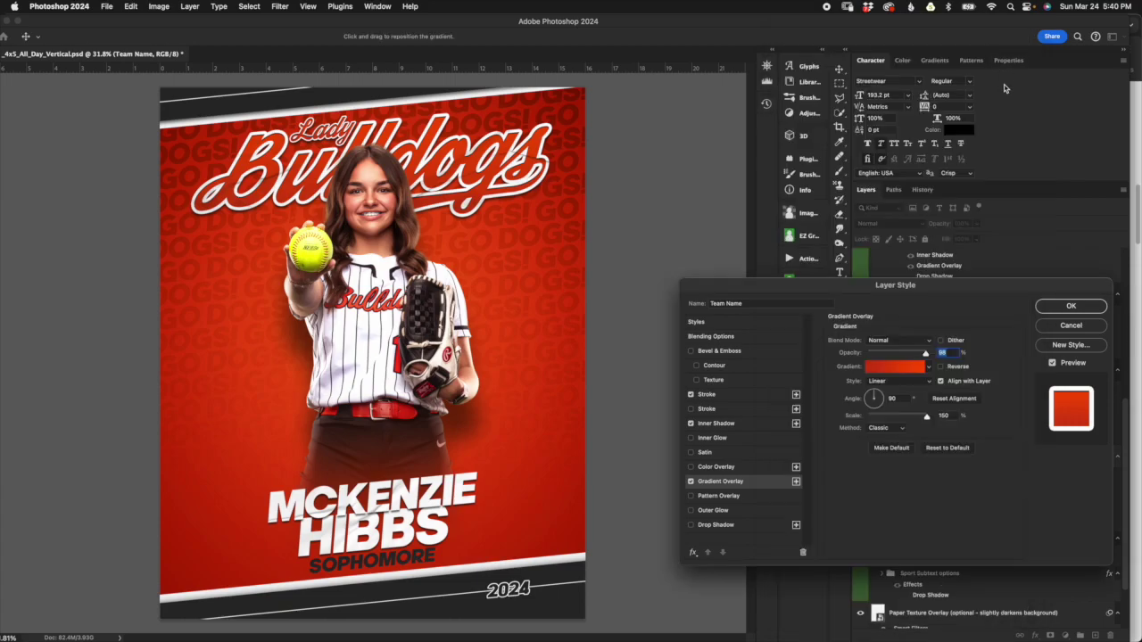
click(1069, 327)
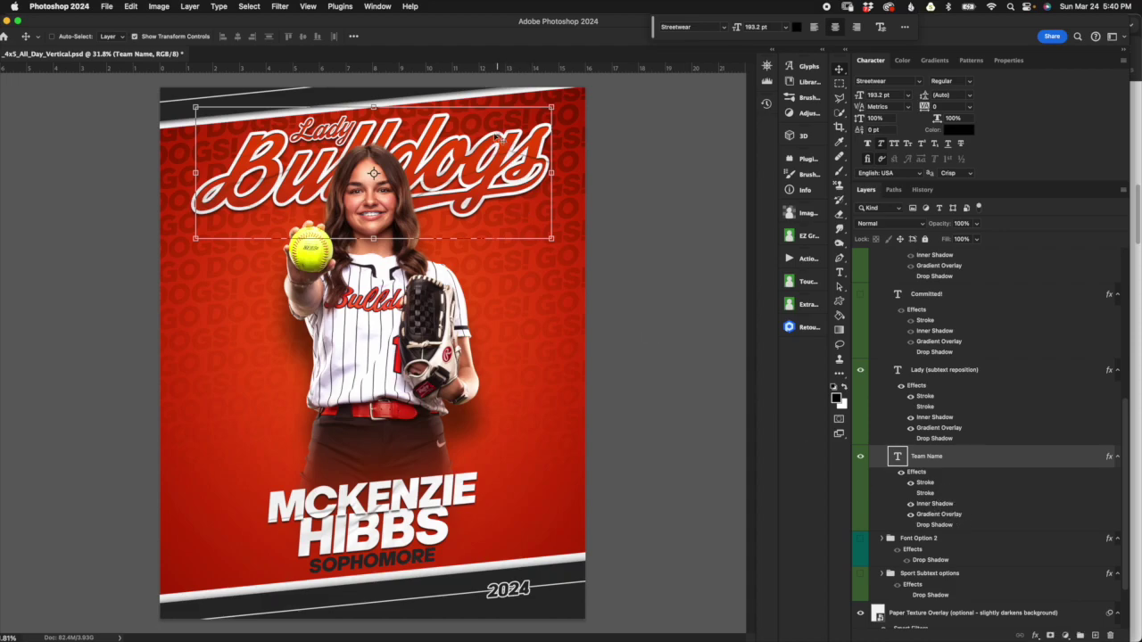
Review the Team Name's Inner Shadow and white Stroke color, try a thinner stroke size, and discard the change
double_click(937, 505)
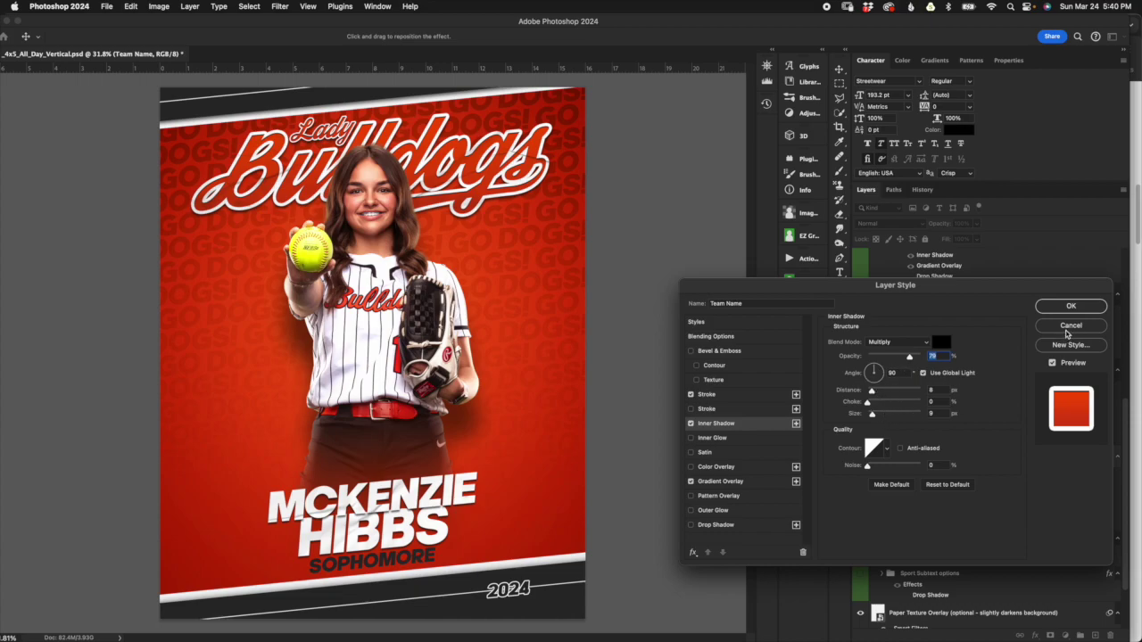
click(1068, 327)
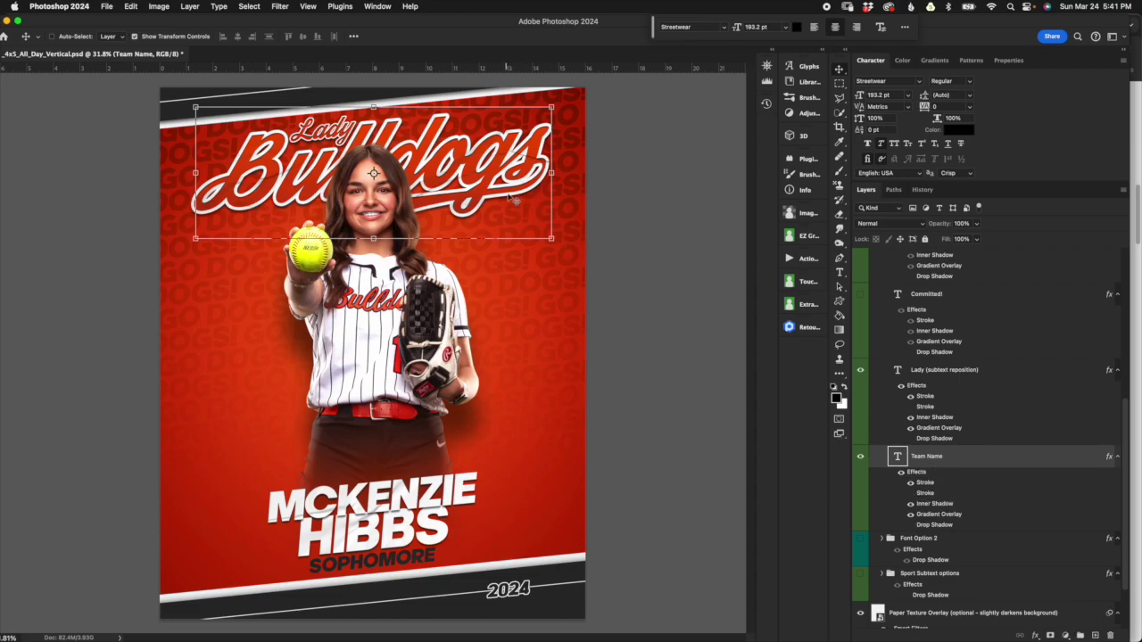
double_click(926, 483)
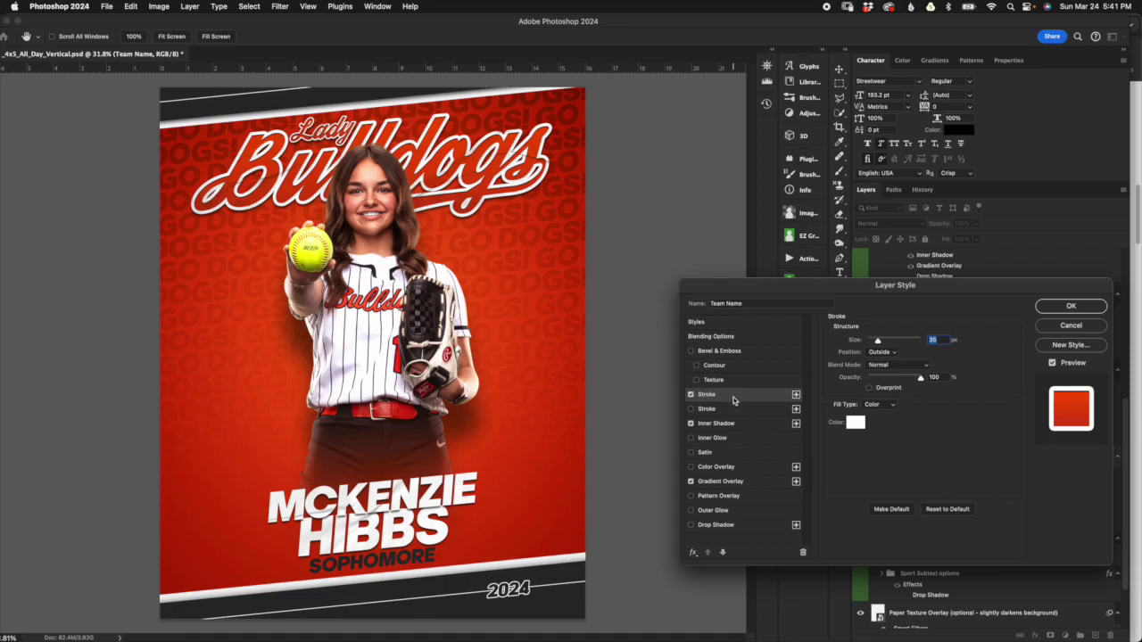
click(855, 423)
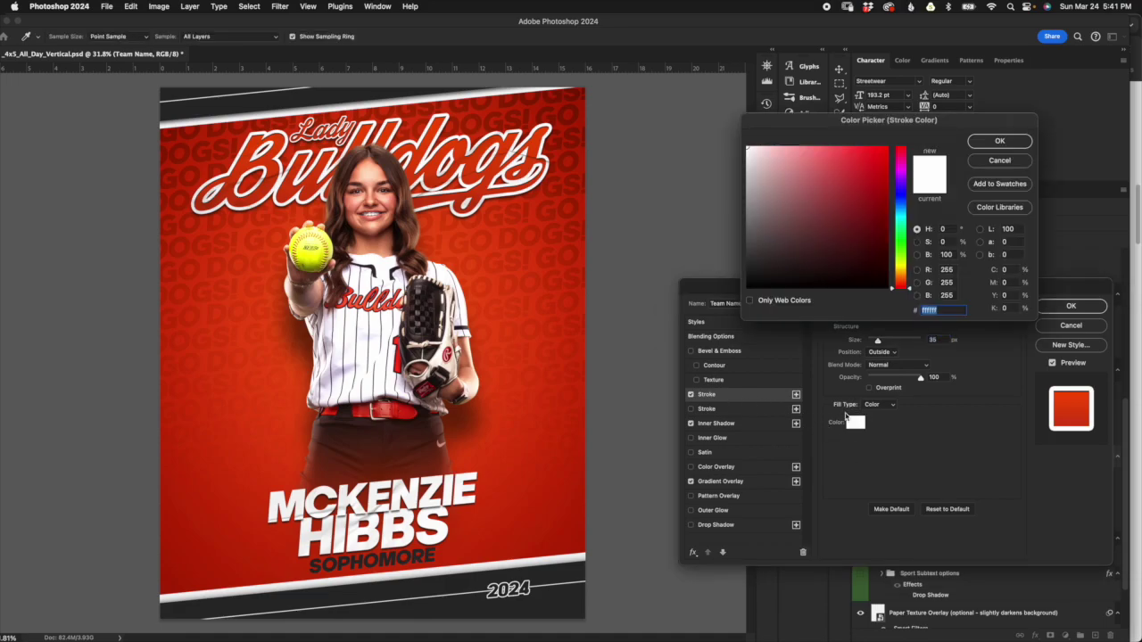
click(1008, 165)
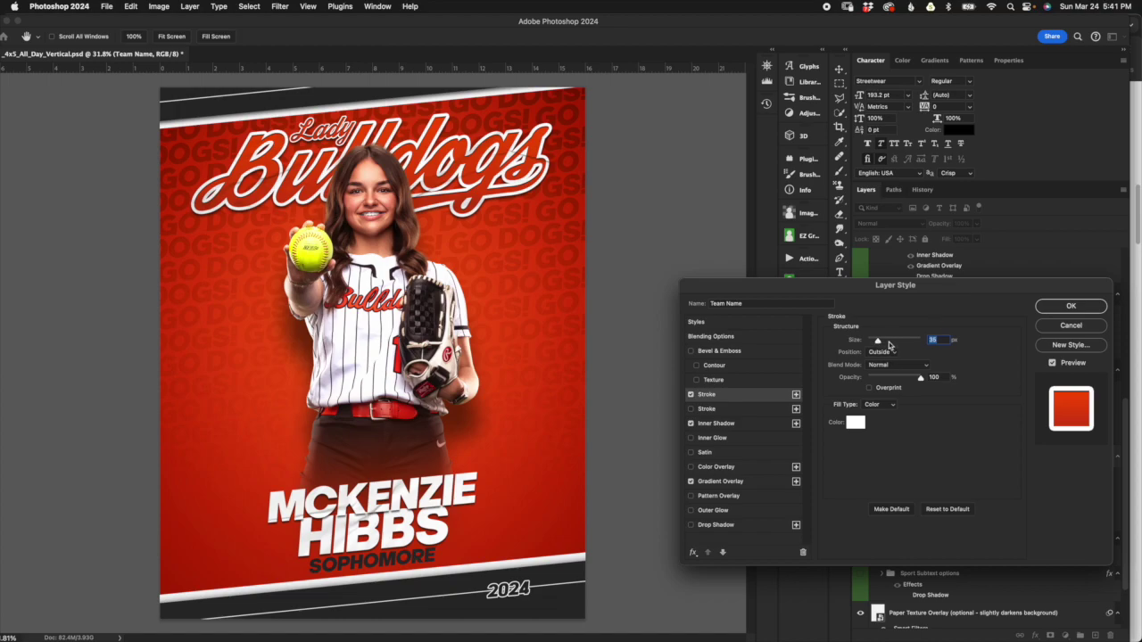
mouse_move(882, 341)
mouse_down()
mouse_move(892, 340)
mouse_move(877, 339)
mouse_up()
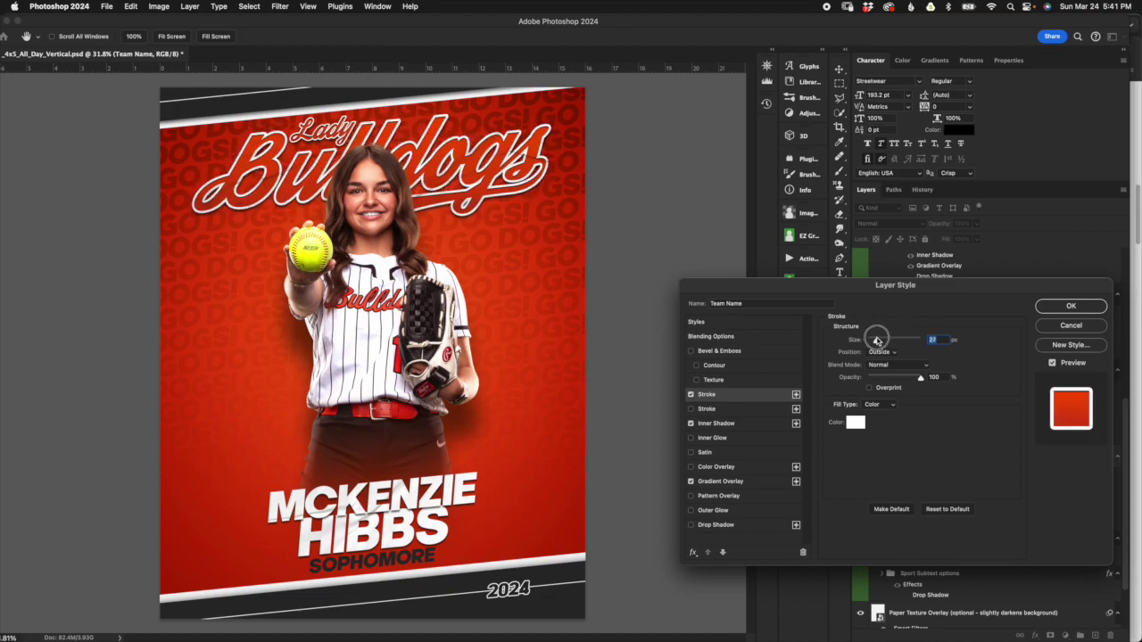
click(1060, 326)
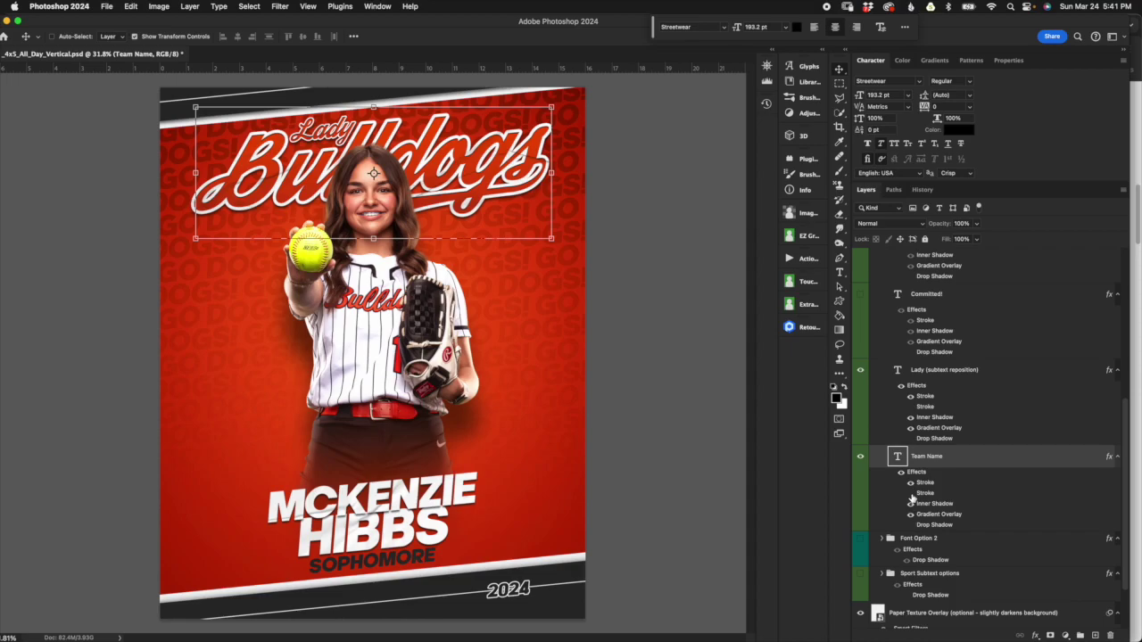
Preview the Team Name's second Stroke effect by switching it on and off, leaving it hidden
click(910, 494)
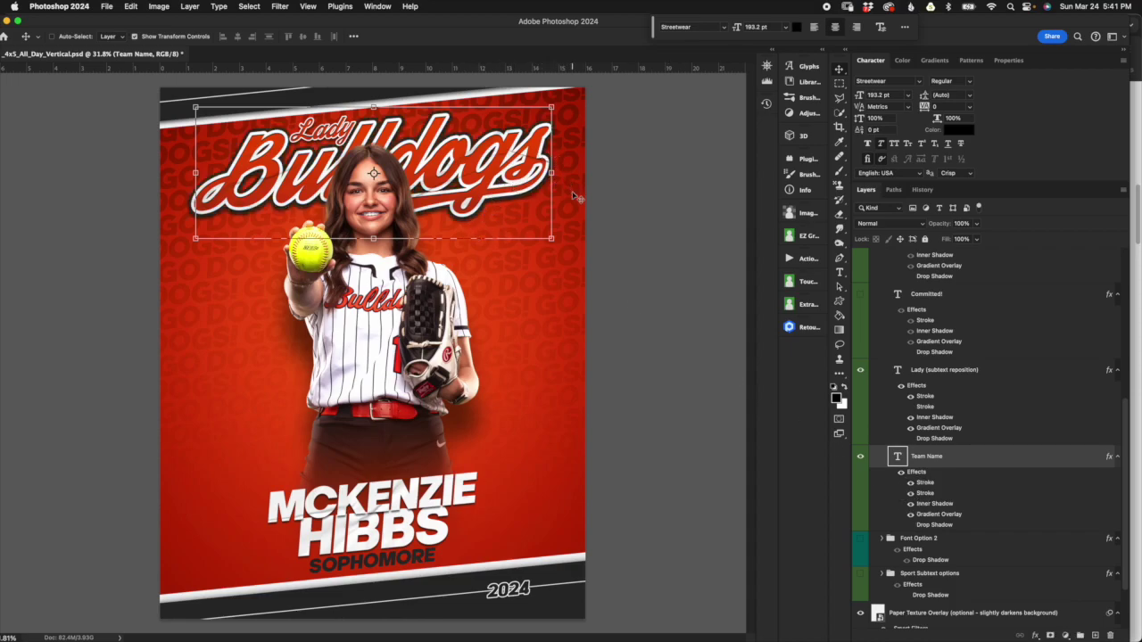
click(910, 493)
click(910, 493)
click(910, 493)
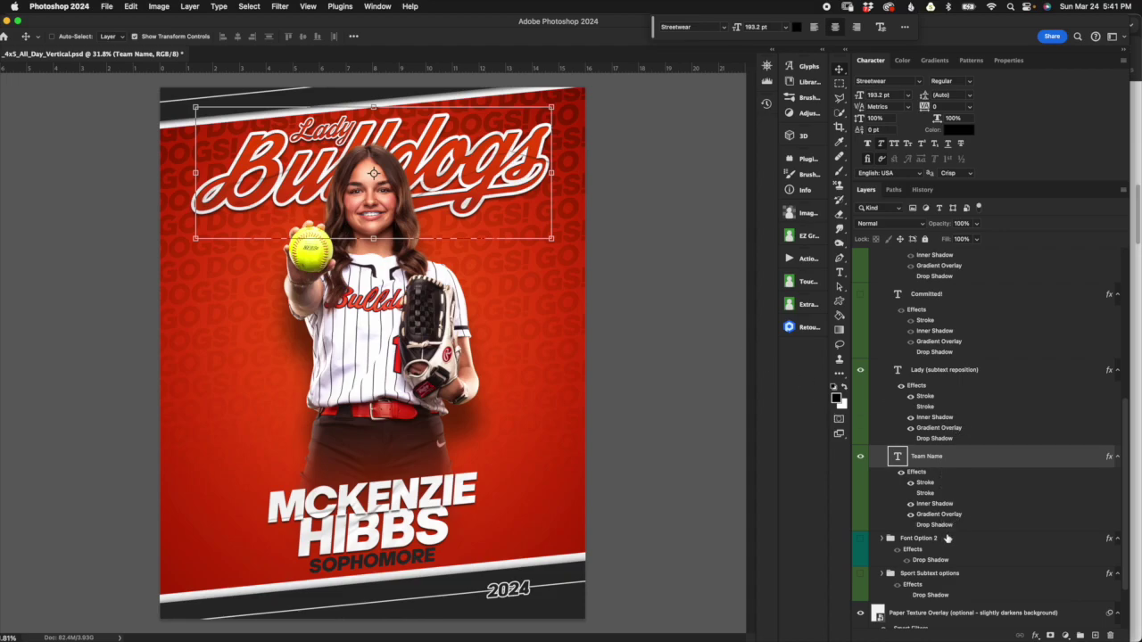
Collapse the Font Option 1 group, hide it and show the Font Option 2 group instead
scroll(947, 538, up, 4)
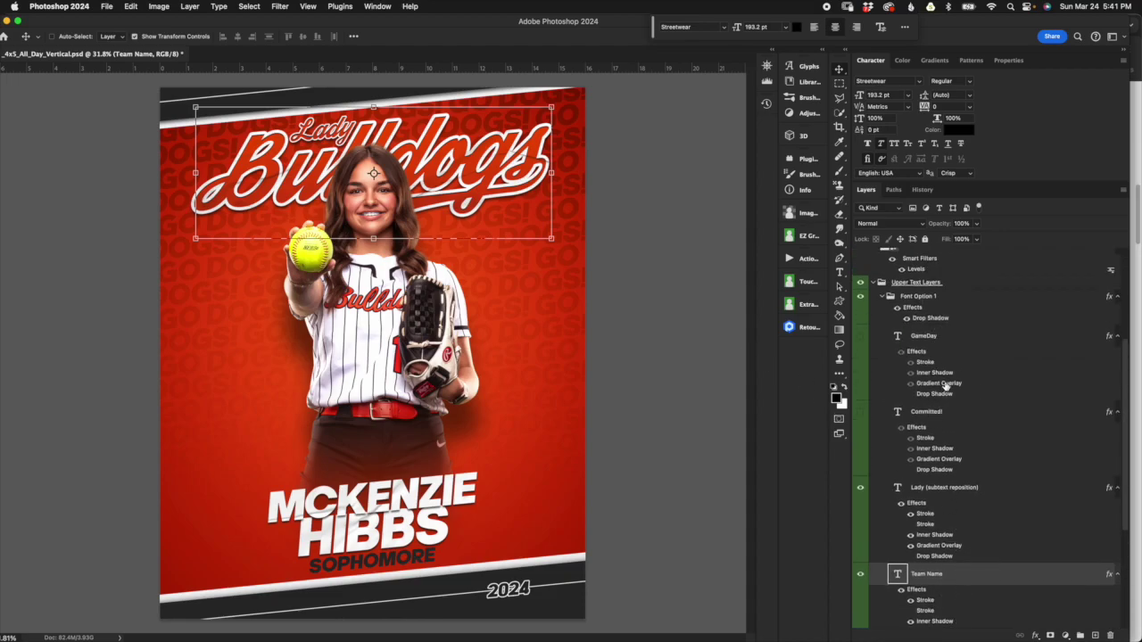
click(962, 302)
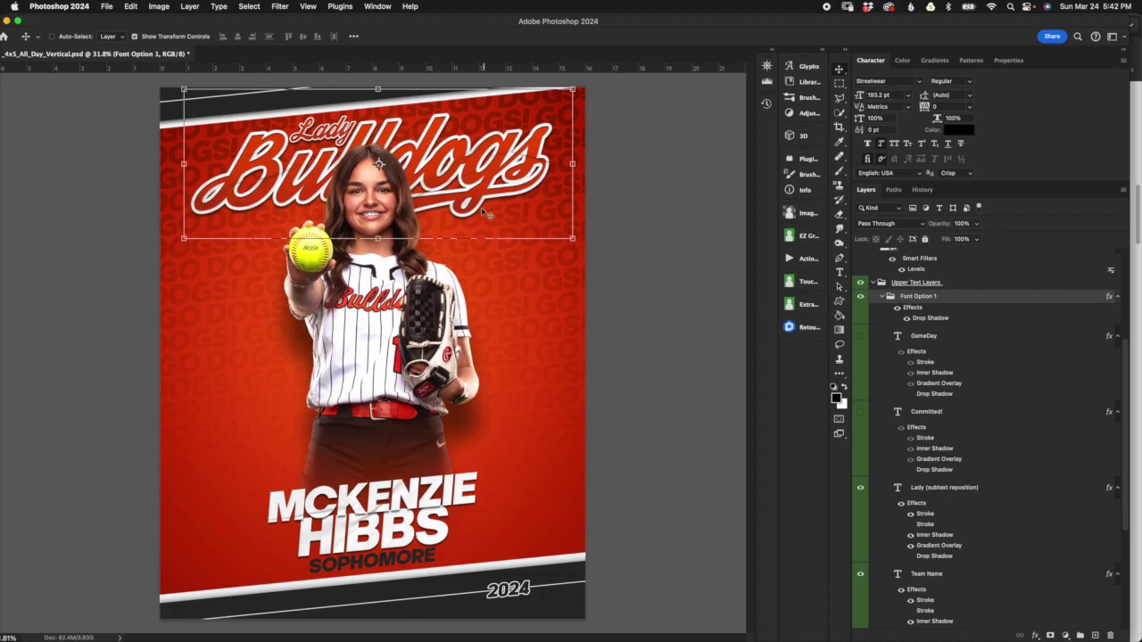
click(882, 295)
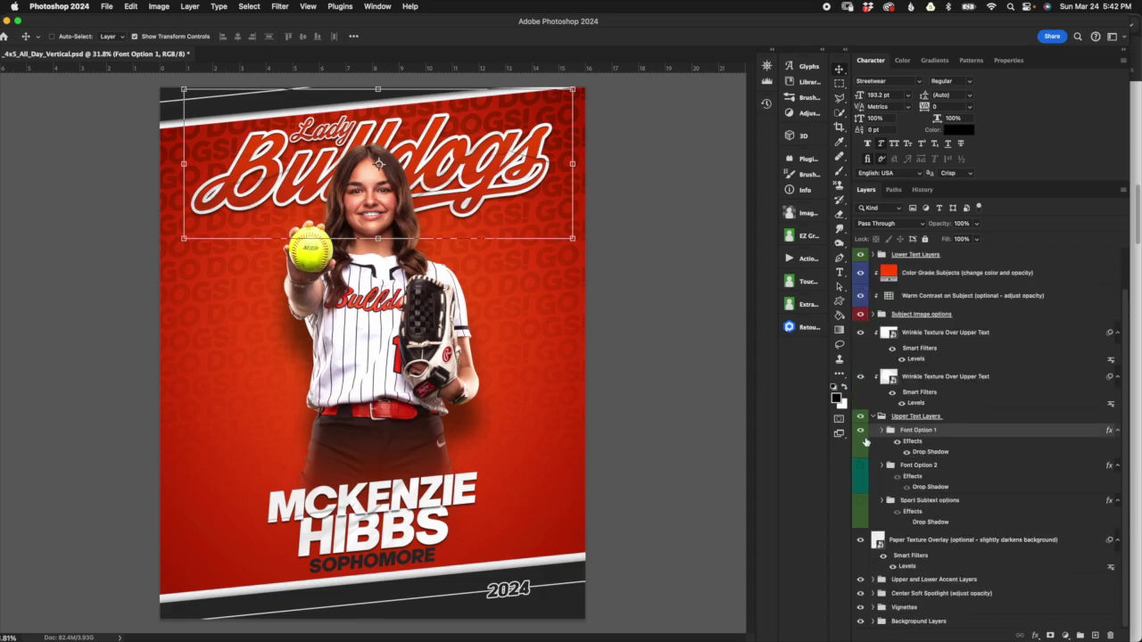
click(859, 433)
click(860, 465)
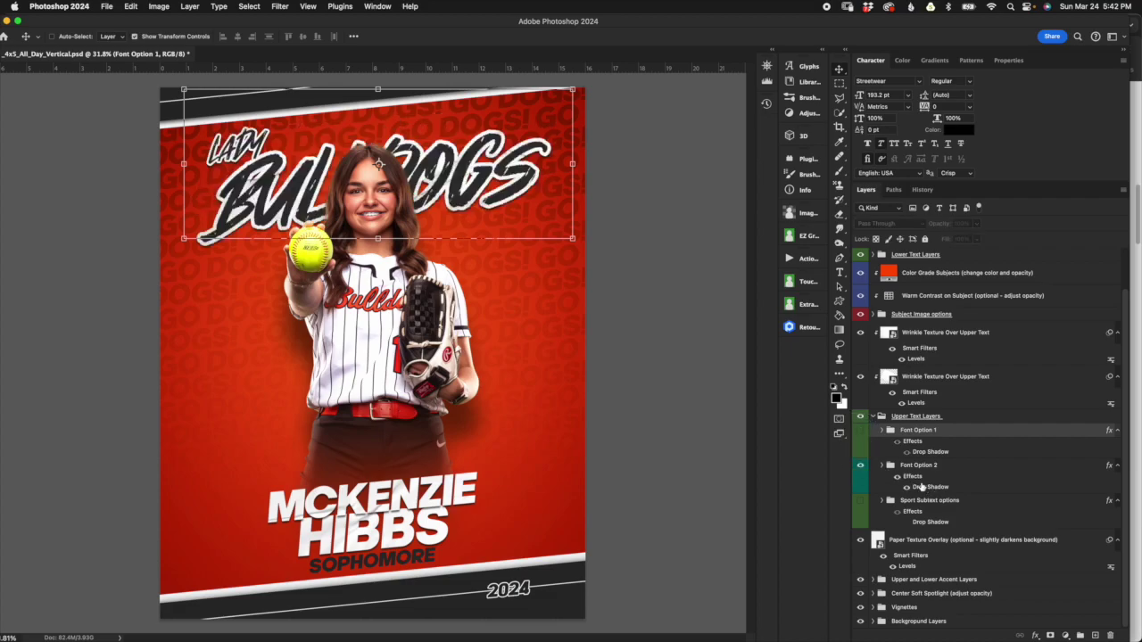
Expand the Font Option 2 group and go through its Lady (sub text) layer to select its Team Name layer
click(882, 465)
scroll(922, 490, down, 3)
click(971, 390)
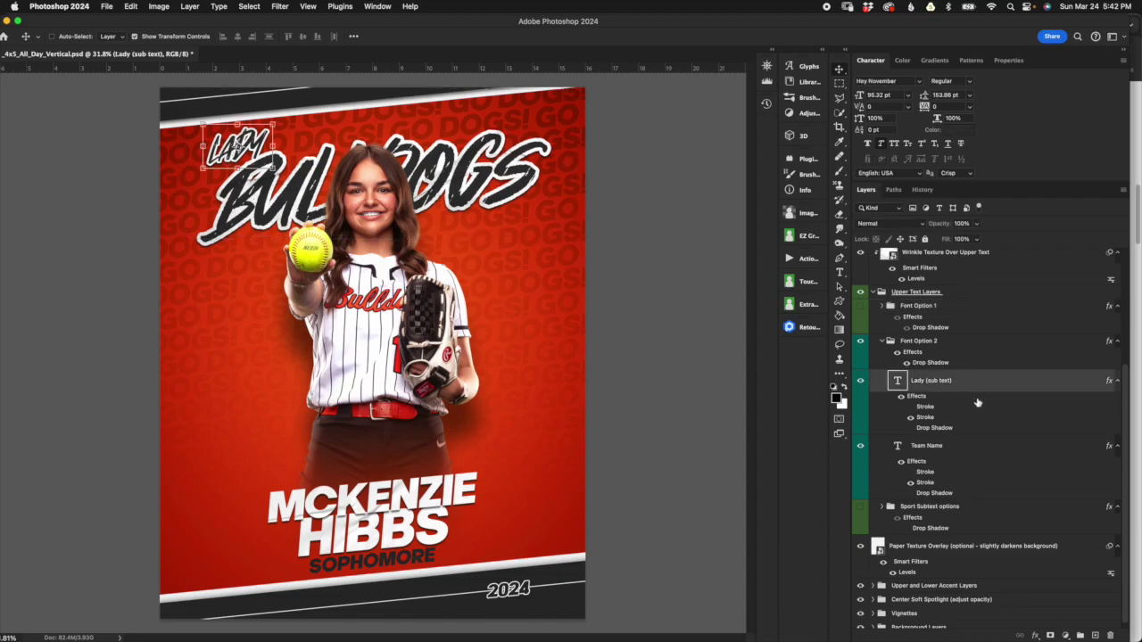
click(952, 455)
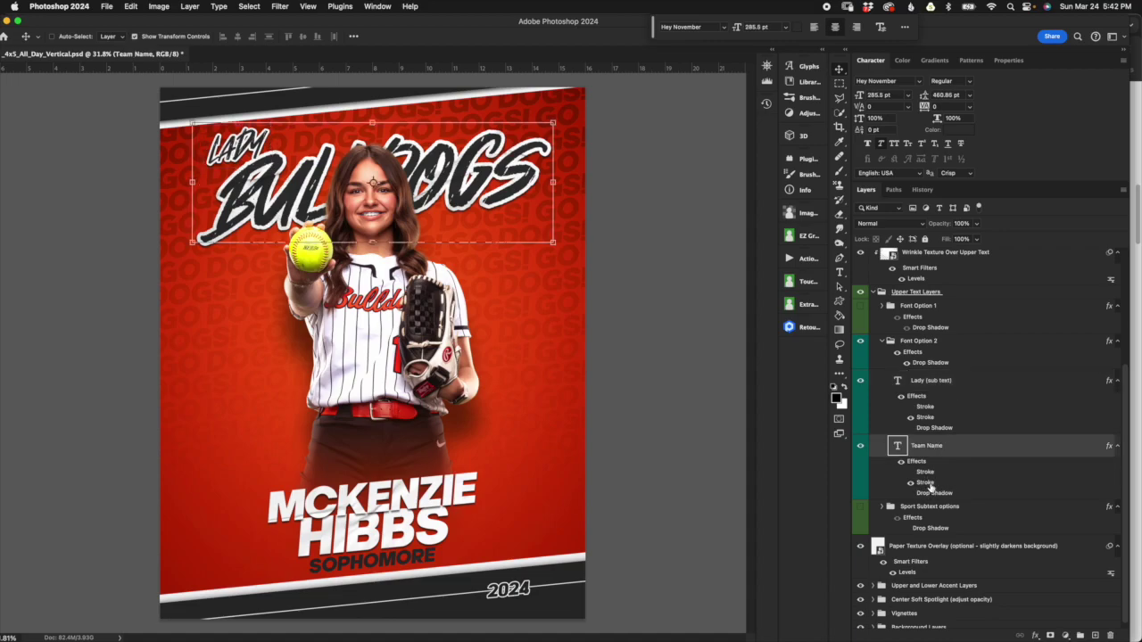
Check the text color of the Lady (sub text) layer in the Font Option 2 group without changing it
click(938, 346)
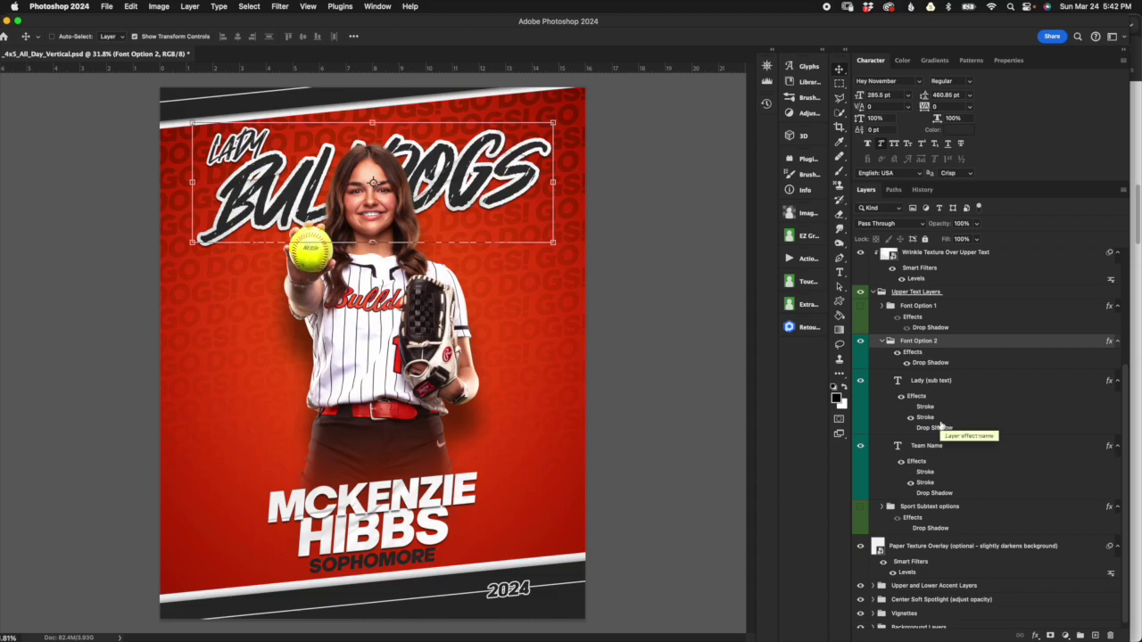
click(941, 385)
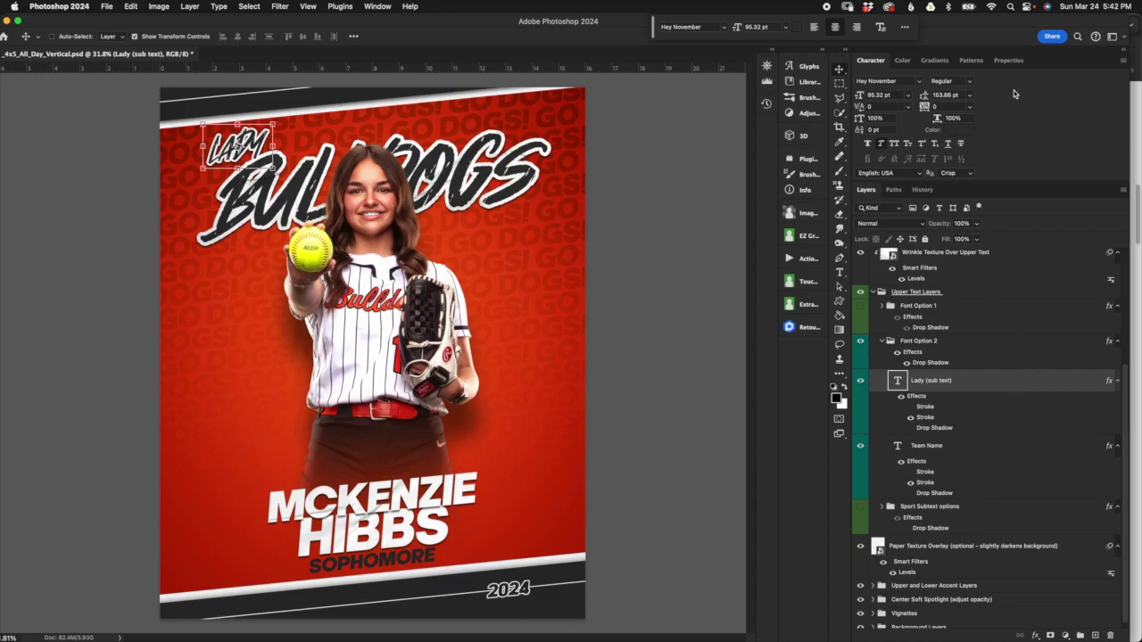
click(949, 131)
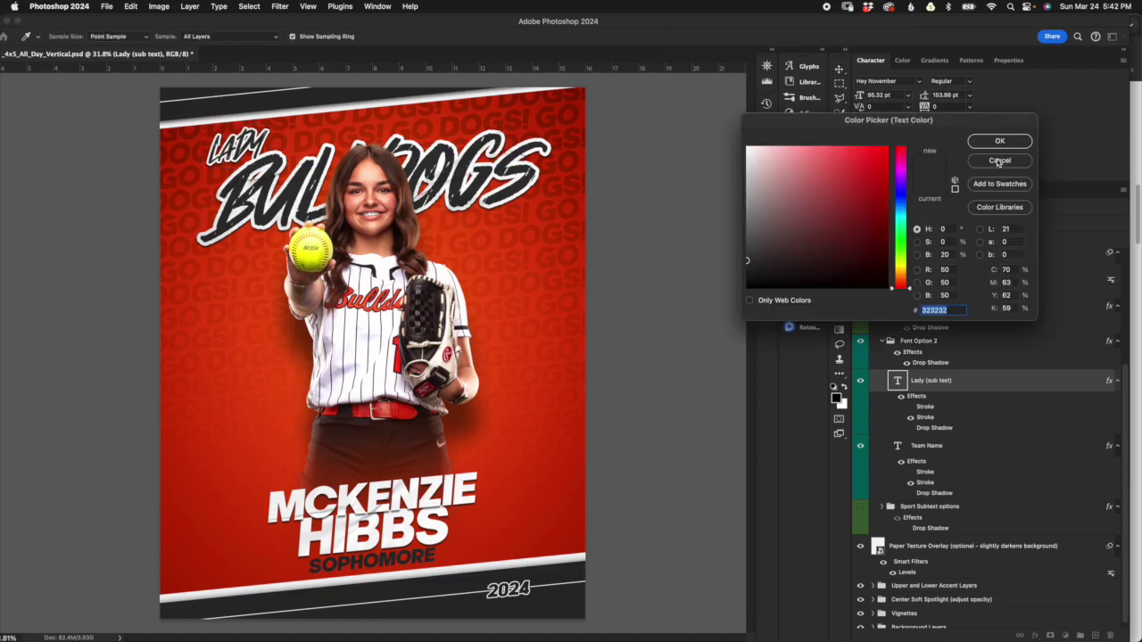
click(998, 161)
Collapse the Font Option 2 group, then make the Sport Subtext options group visible and expand it
click(883, 342)
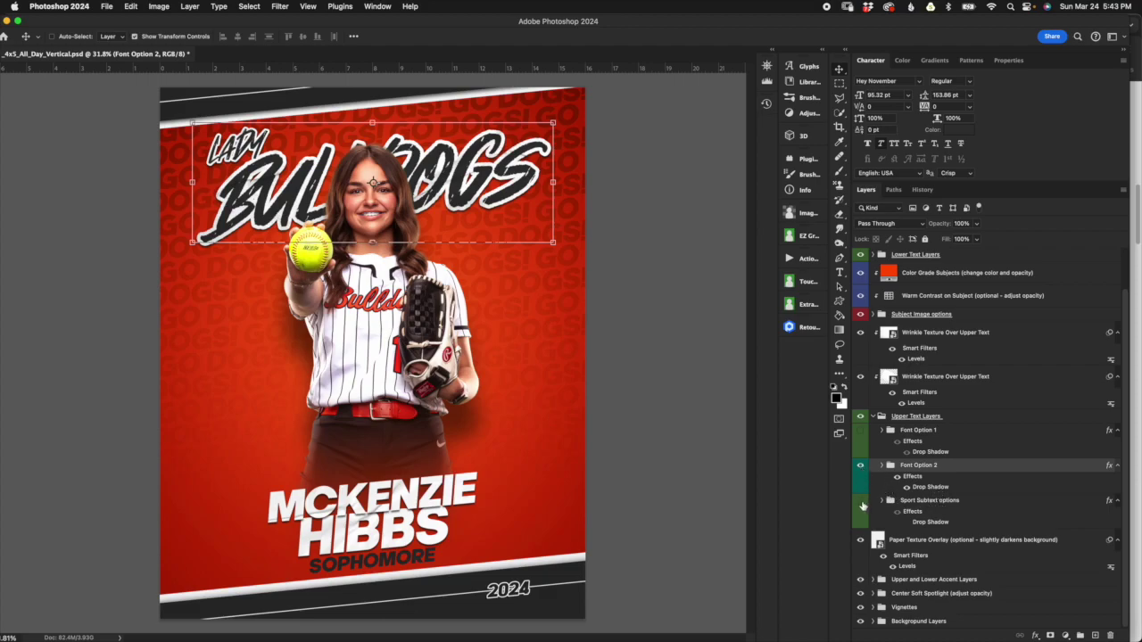
click(861, 500)
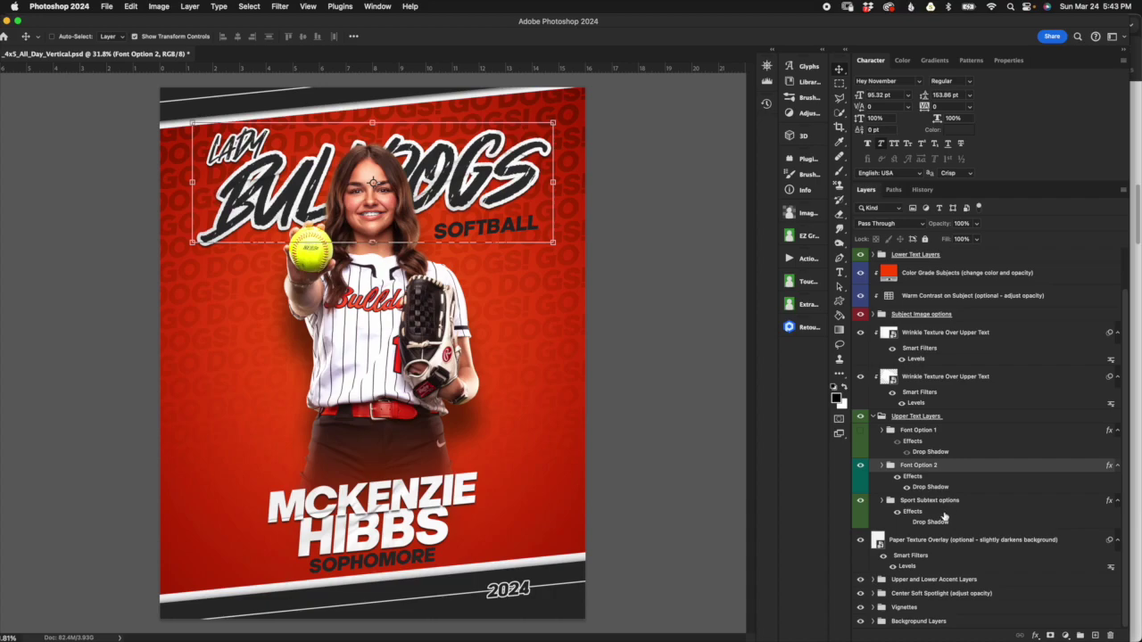
click(883, 501)
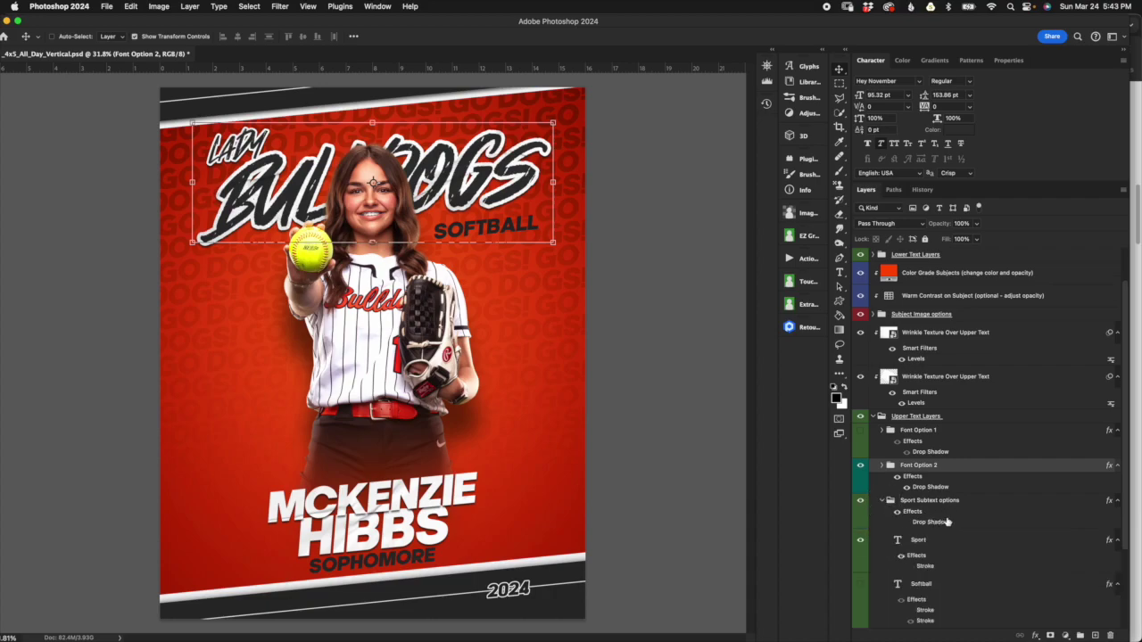
scroll(910, 464, down, 3)
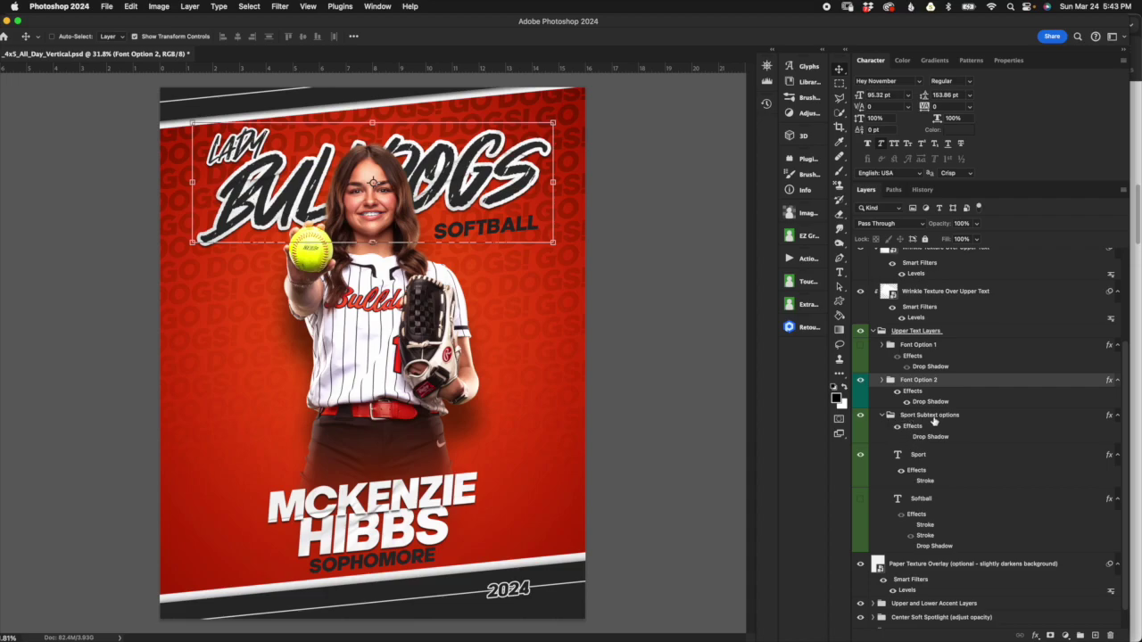
scroll(948, 456, down, 1)
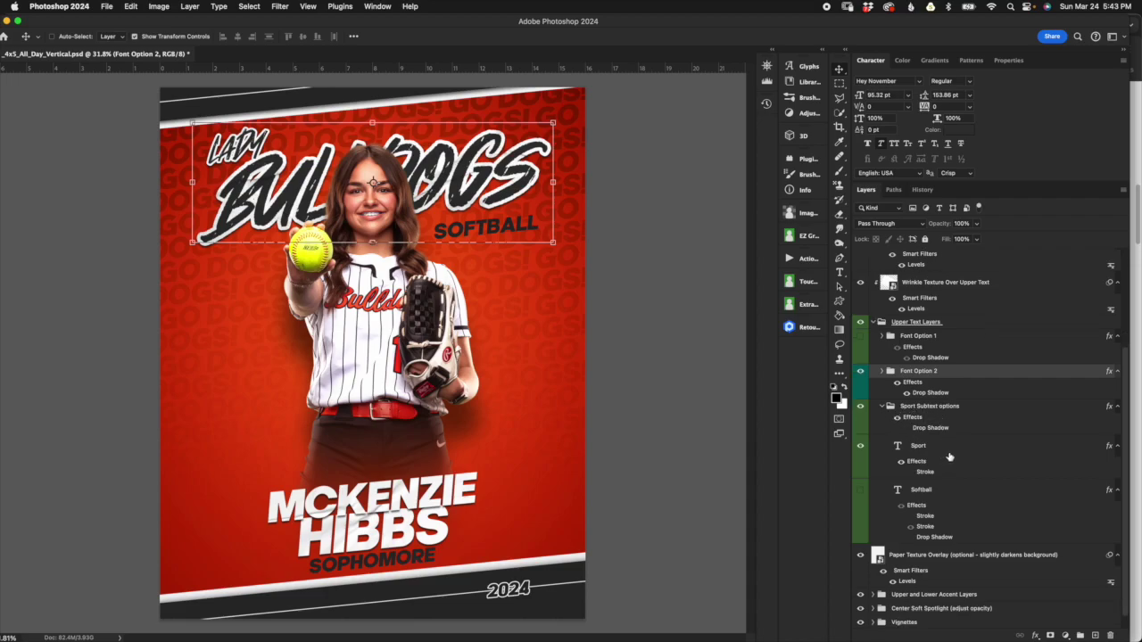
Hide the Sport text layer and show the Softball text layer in the Sport Subtext options group
click(953, 449)
click(963, 496)
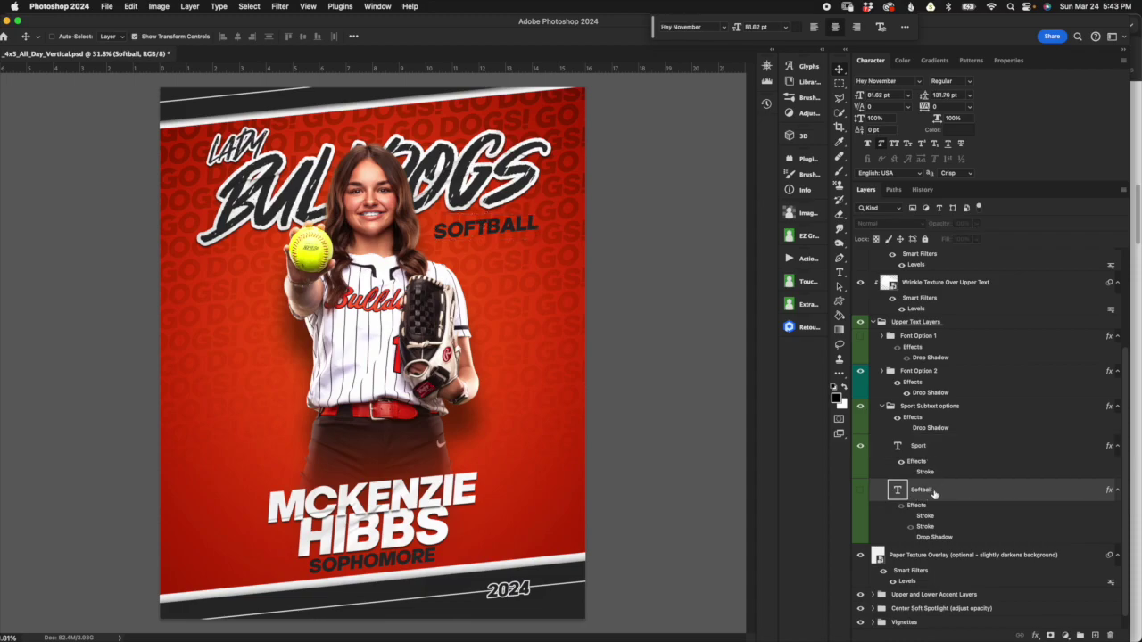
scroll(939, 496, down, 1)
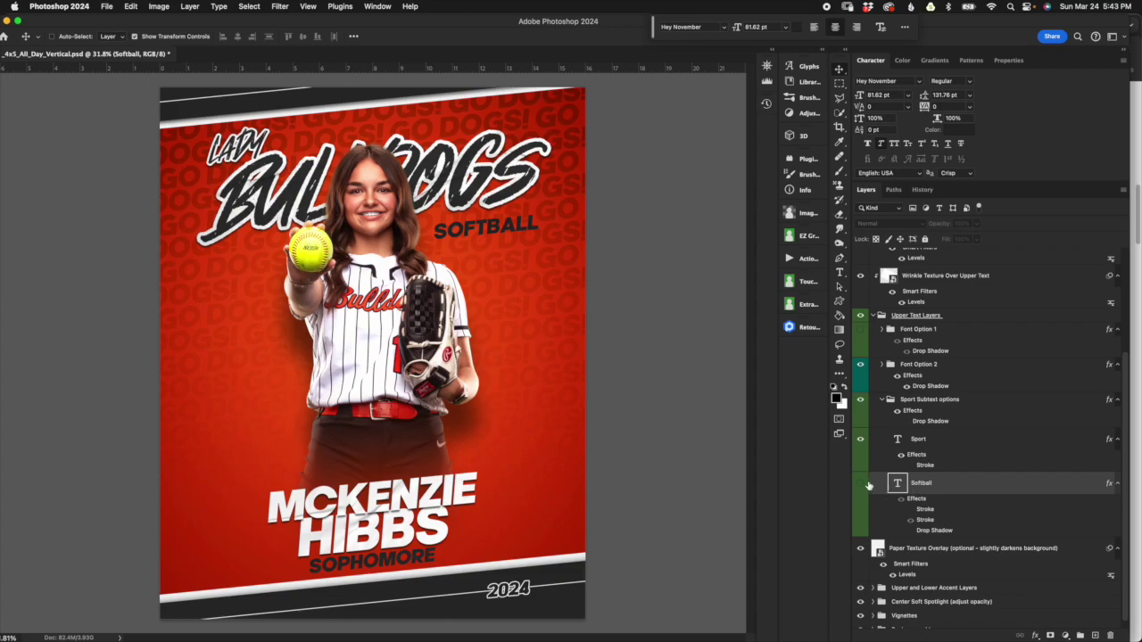
click(945, 445)
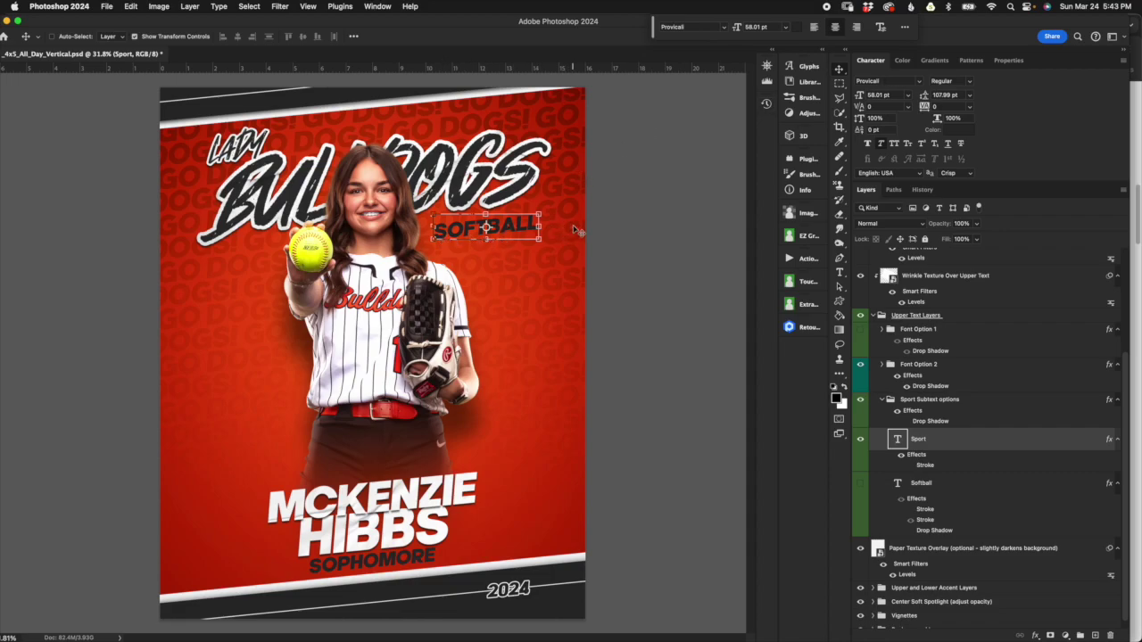
click(862, 440)
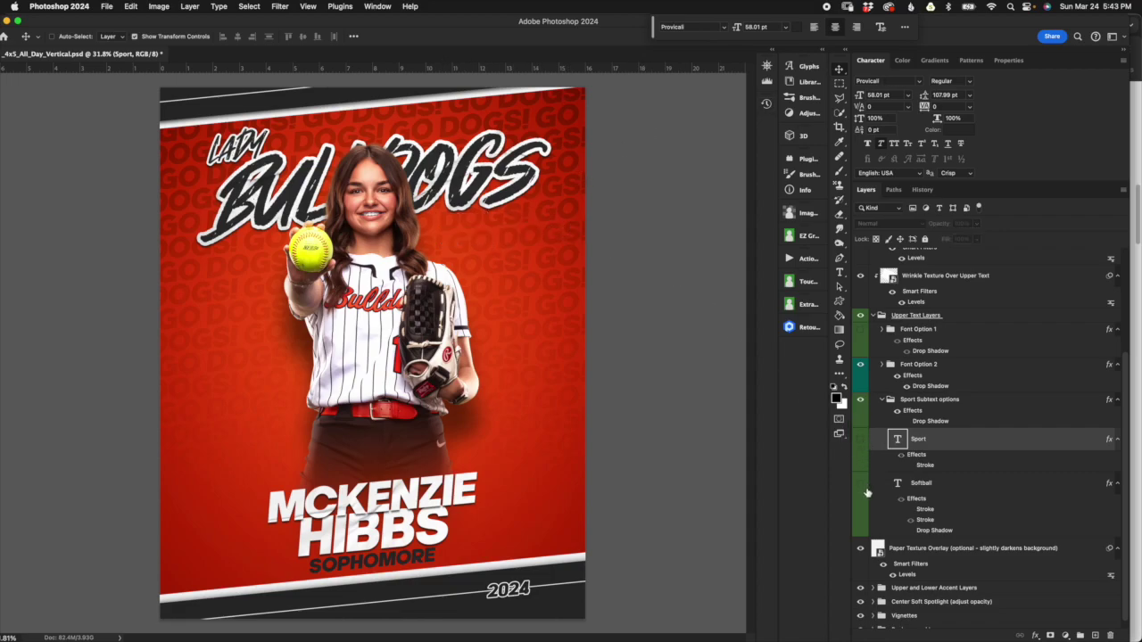
click(861, 485)
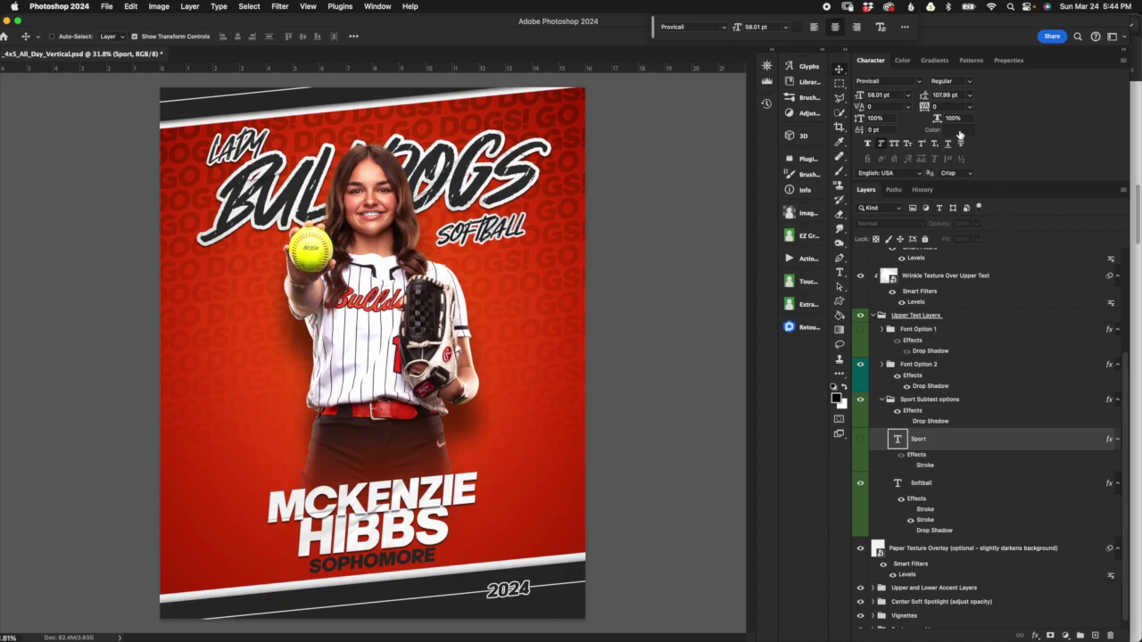
Switch the visible team lettering from Font Option 2 to Font Option 1, hide Sport Subtext options, and collapse the Upper Text Layers group
click(1007, 60)
click(892, 480)
click(881, 474)
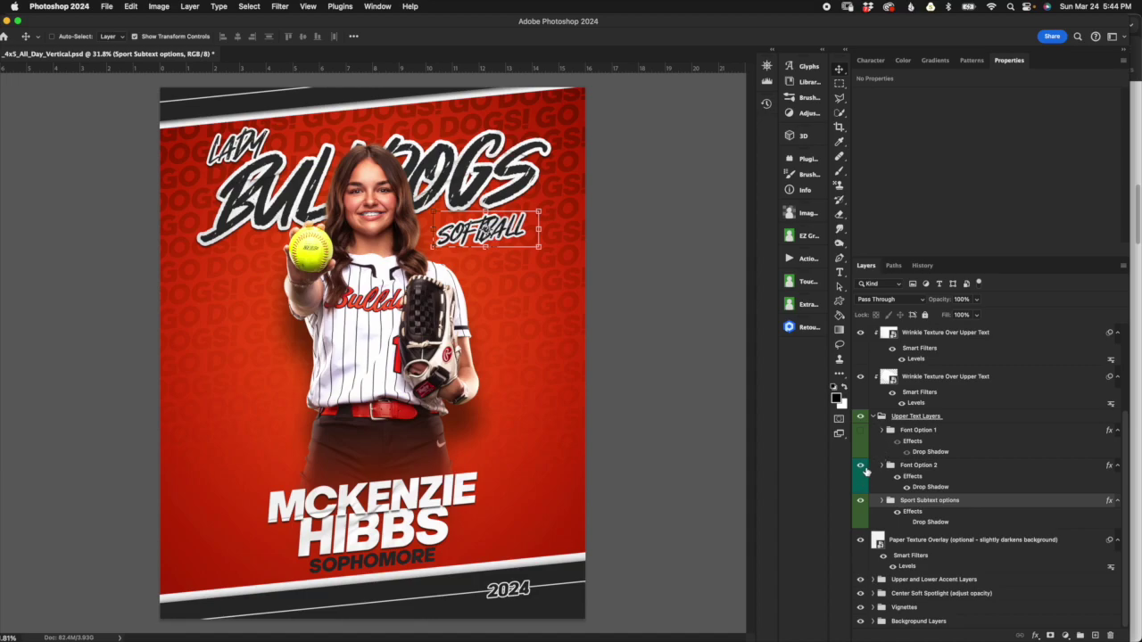
click(859, 464)
click(860, 430)
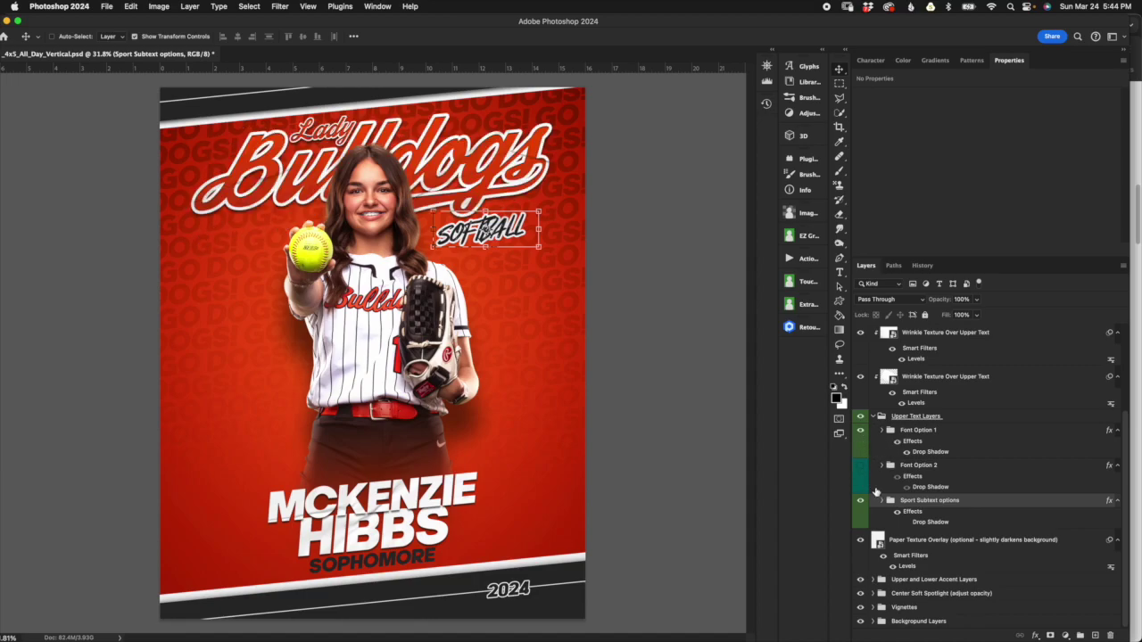
click(859, 500)
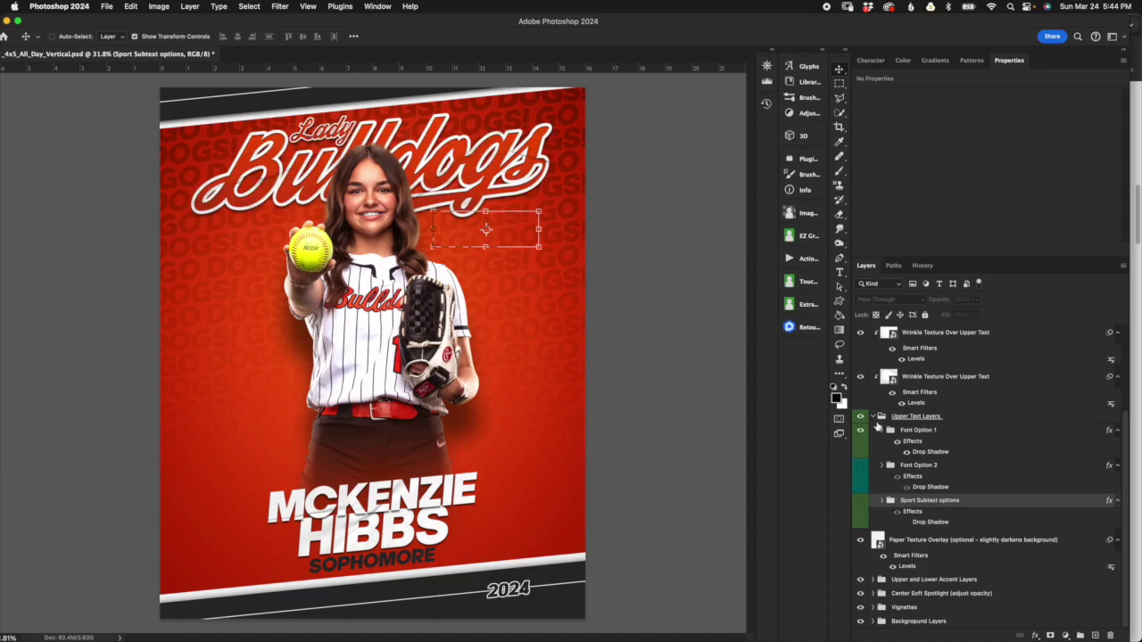
click(872, 417)
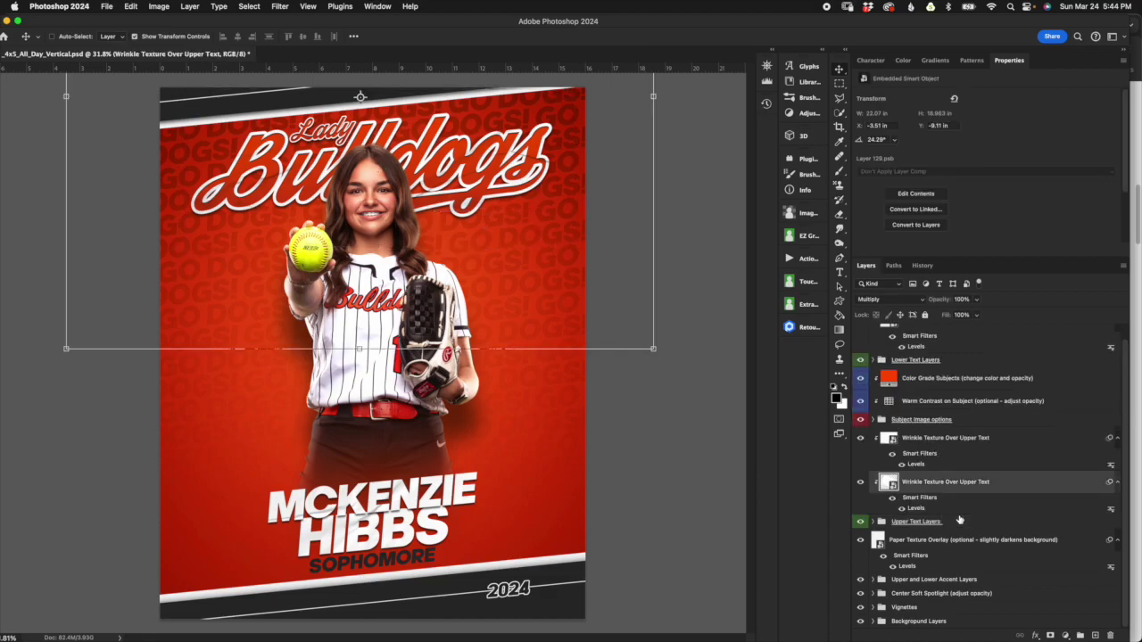
Try repositioning the upper of the two Wrinkle Texture Over Upper Text layers over the team lettering with Free Transform
key(alt+bracketright)
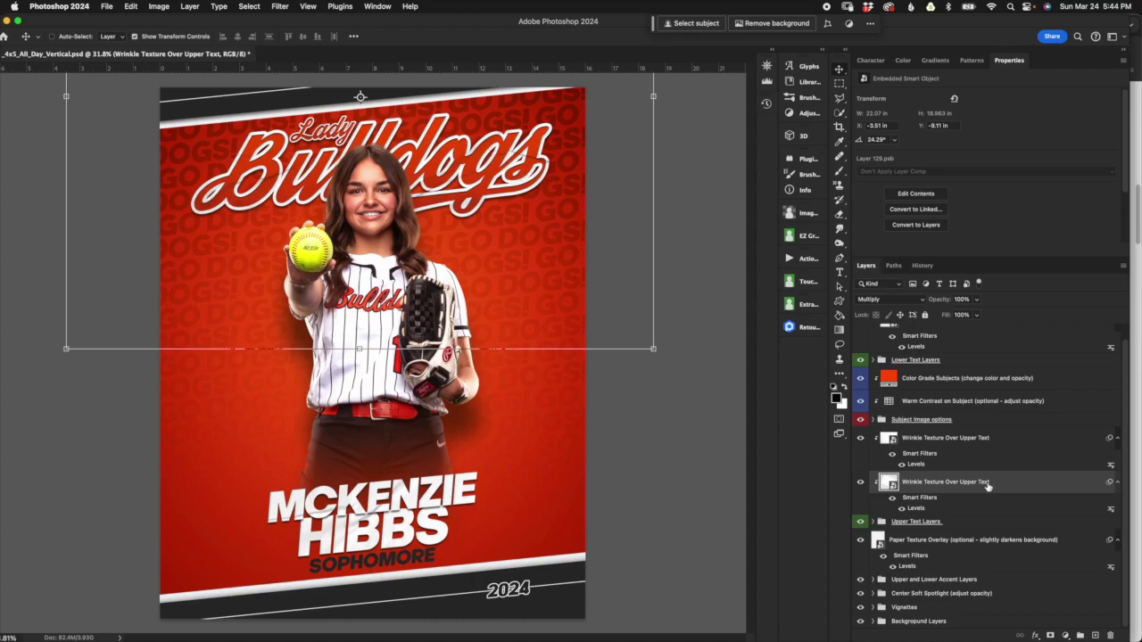
click(984, 444)
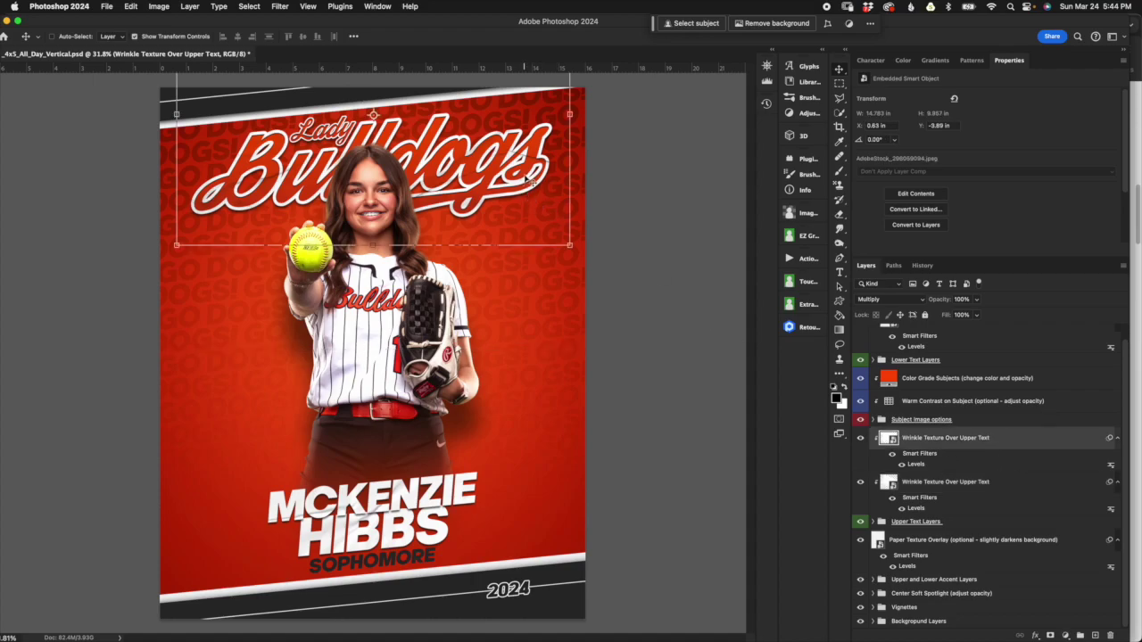
scroll(533, 181, up, 5)
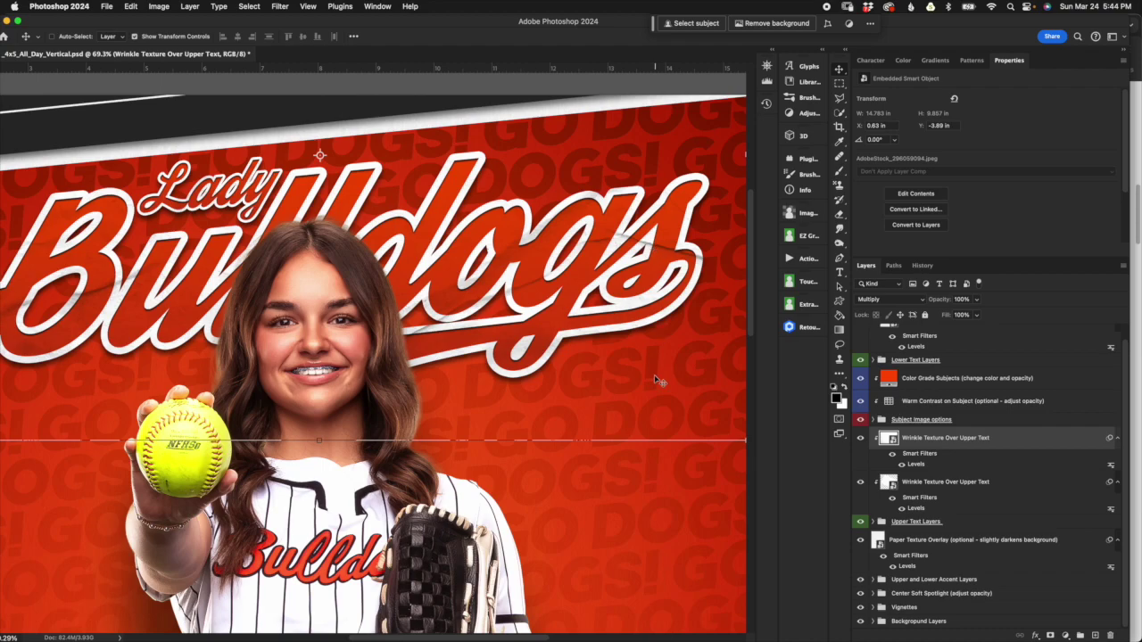
scroll(668, 414, down, 4)
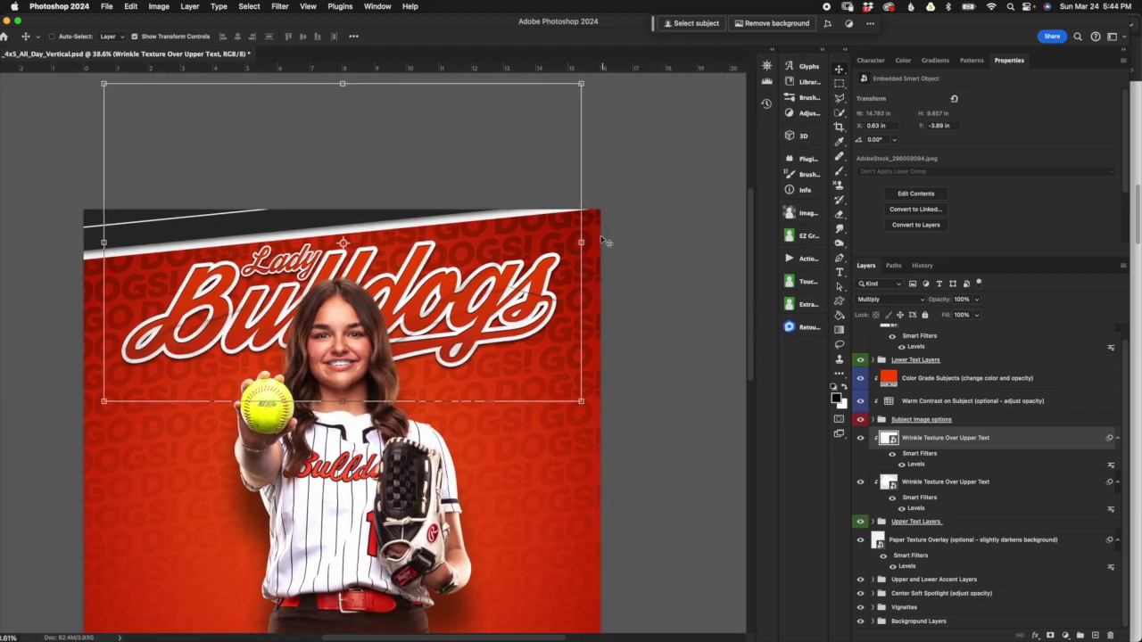
key(super+t)
drag(497, 231, 514, 261)
click(517, 38)
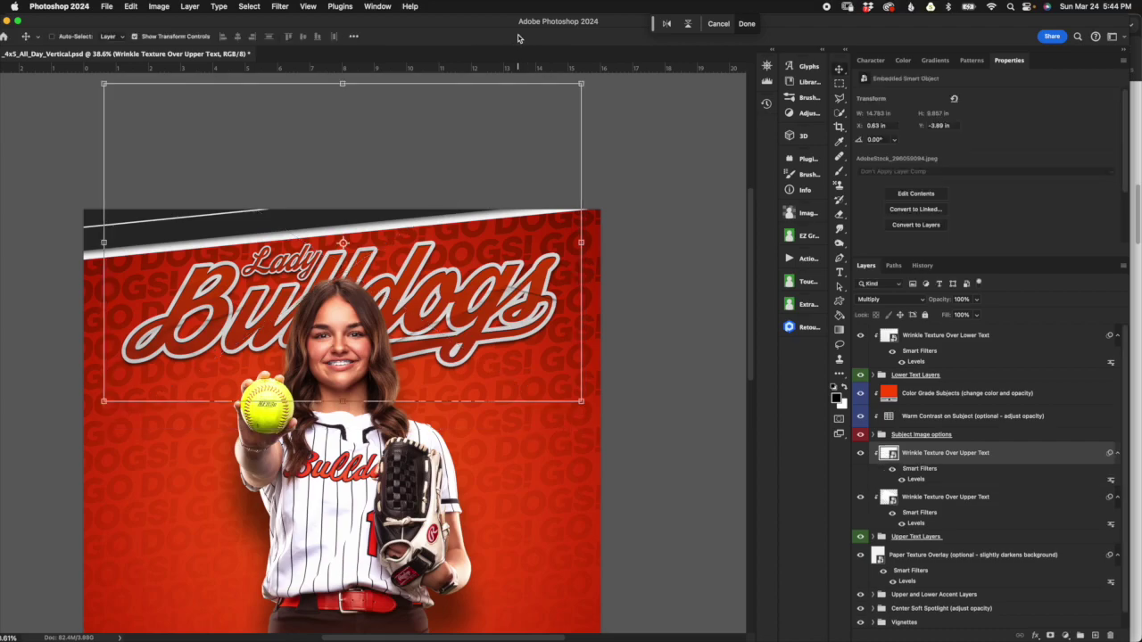
Try repositioning the lower of the two Wrinkle Texture Over Upper Text layers with Free Transform
click(962, 501)
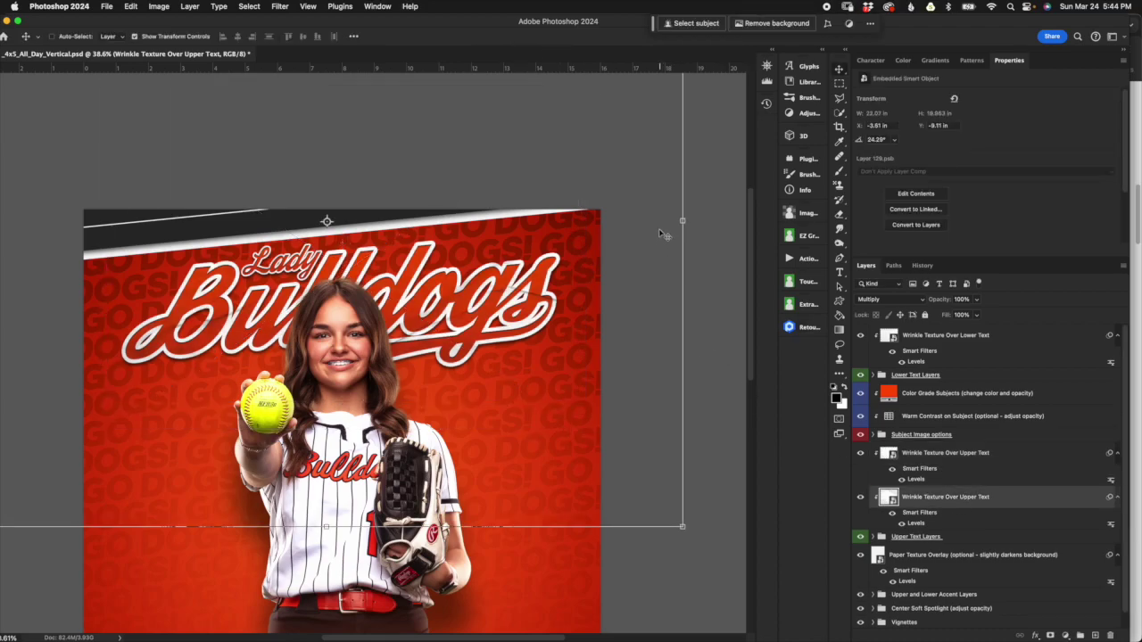
key(super+t)
drag(535, 289, 523, 335)
click(516, 36)
Move the Upper Text Layers group with both of its wrinkle texture layers above the subject layers, directly below Lower Text Layers
click(980, 539)
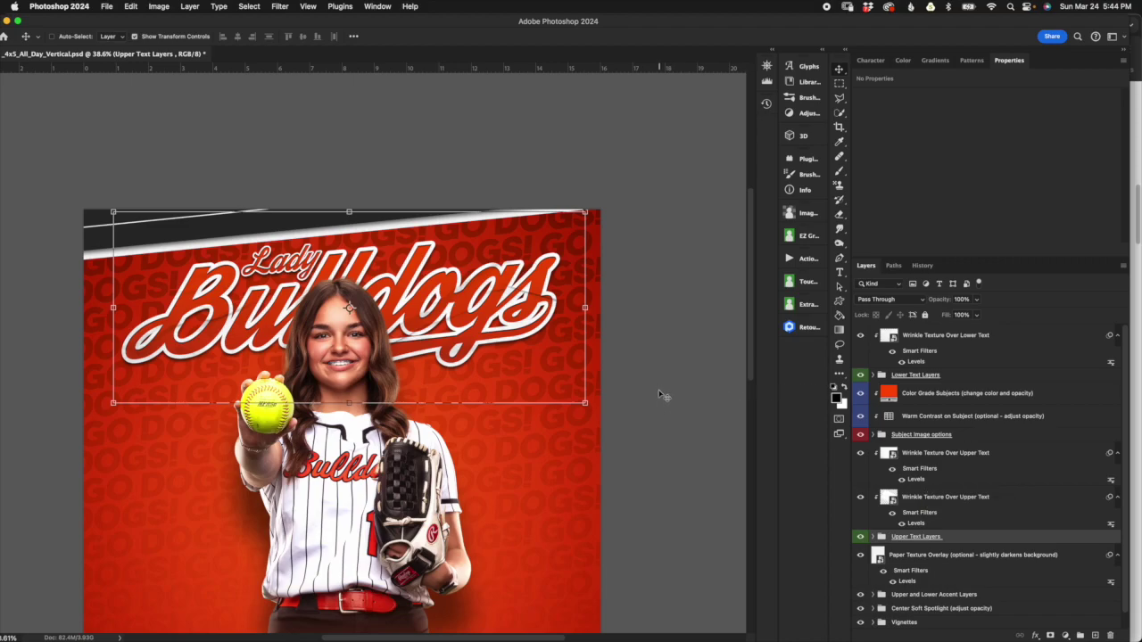
scroll(664, 398, down, 4)
scroll(664, 399, up, 1)
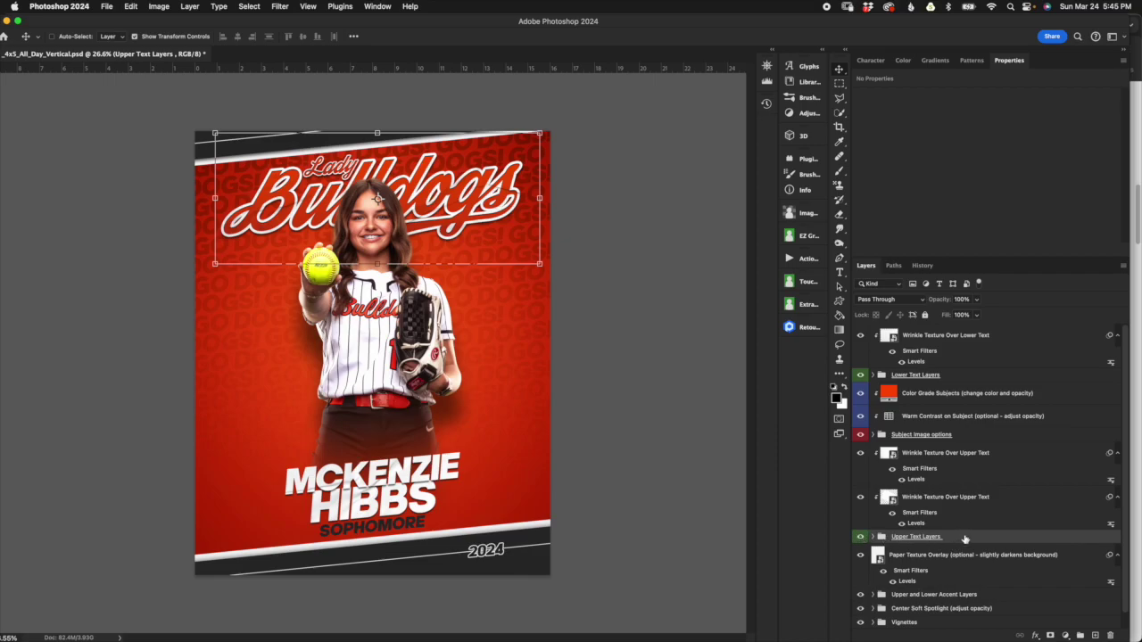
shift+click(1018, 458)
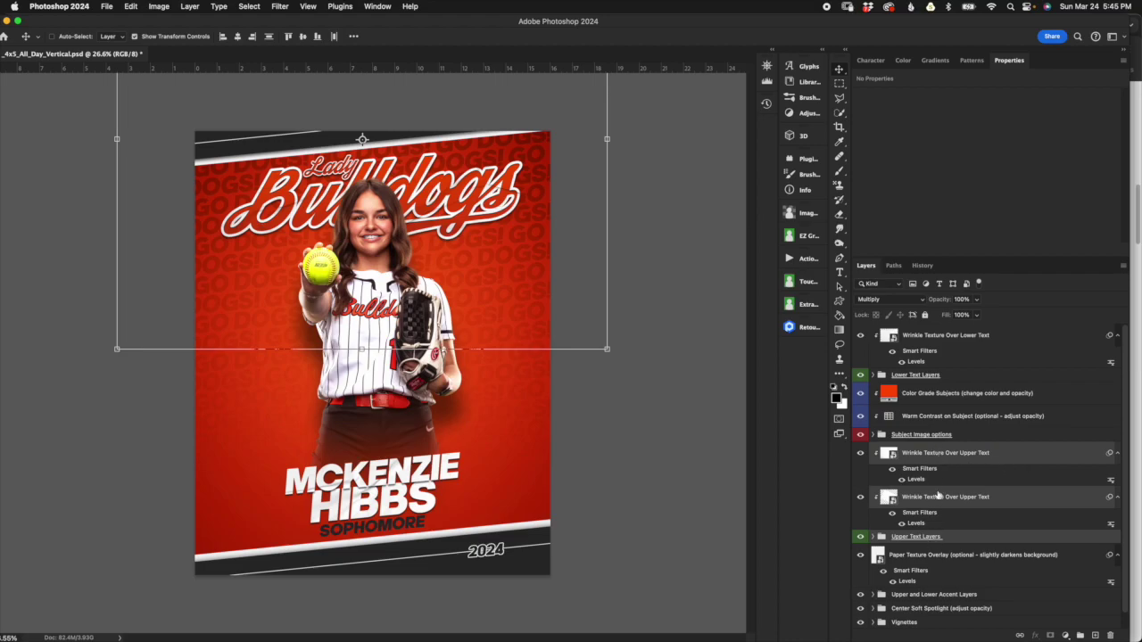
drag(1010, 459, 996, 385)
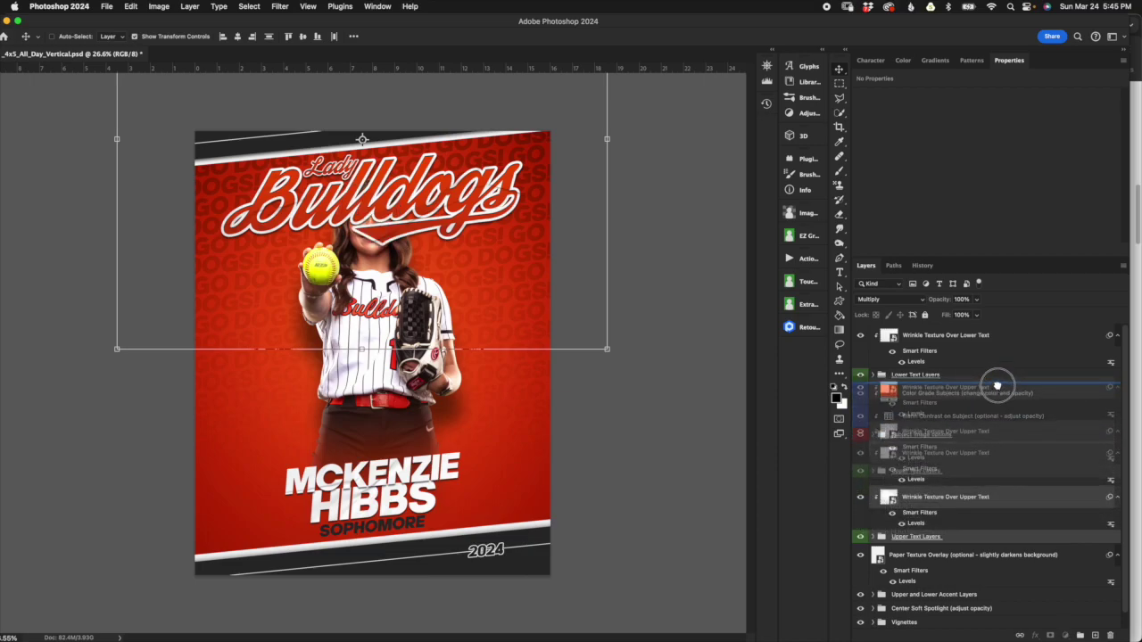
drag(996, 385, 1003, 386)
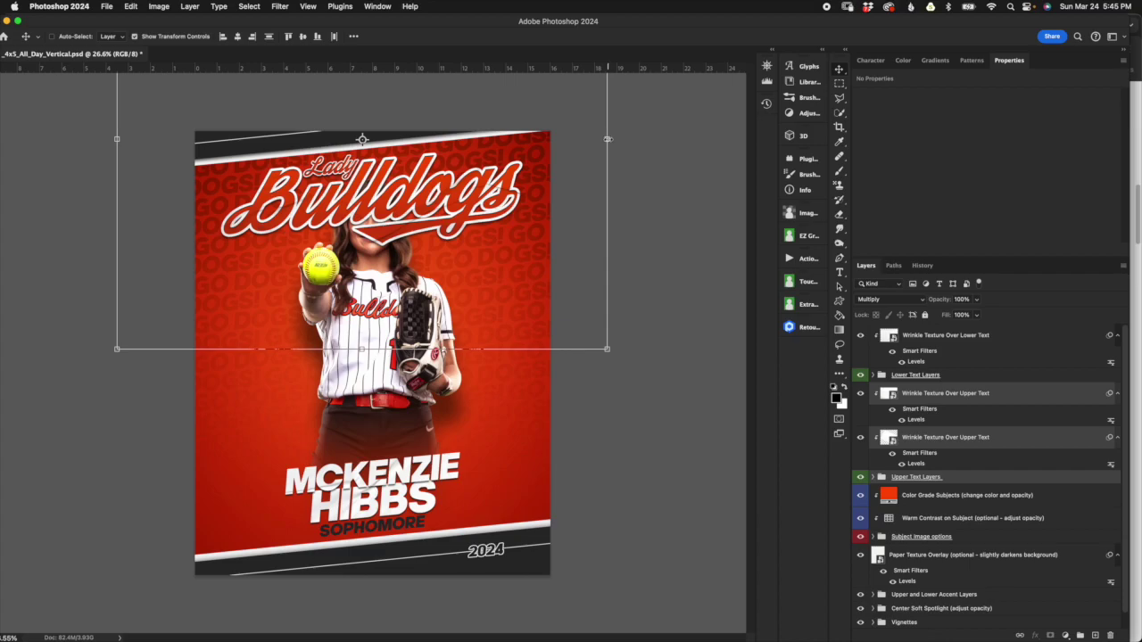
Try moving the team lettering down to the player's waist and scaling it smaller, then undo the layer reordering
click(607, 139)
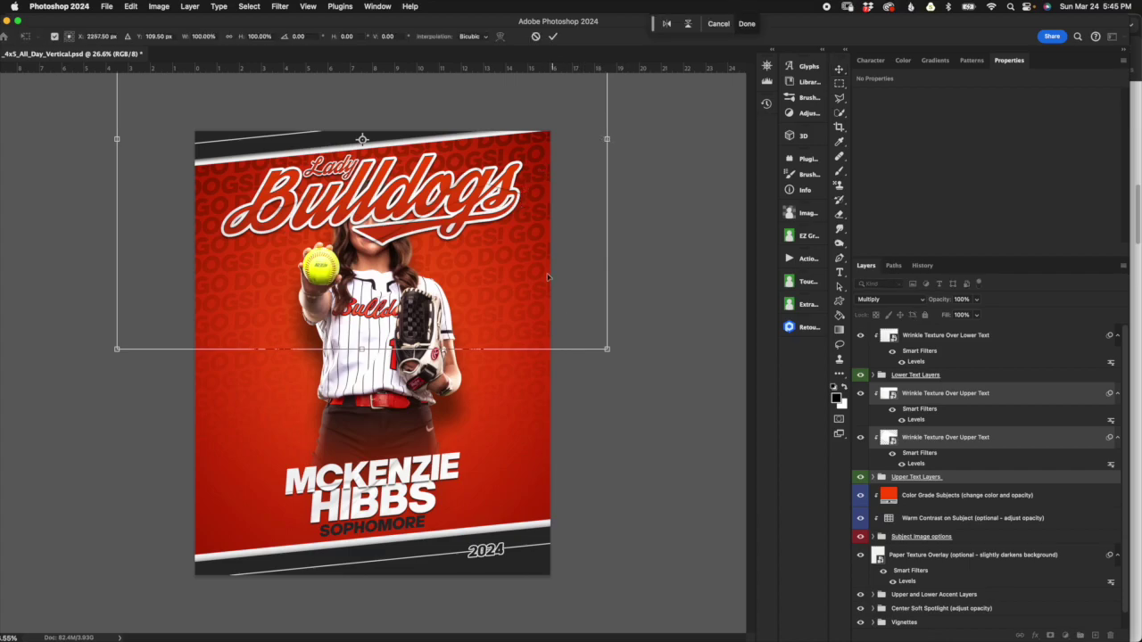
drag(503, 245, 481, 412)
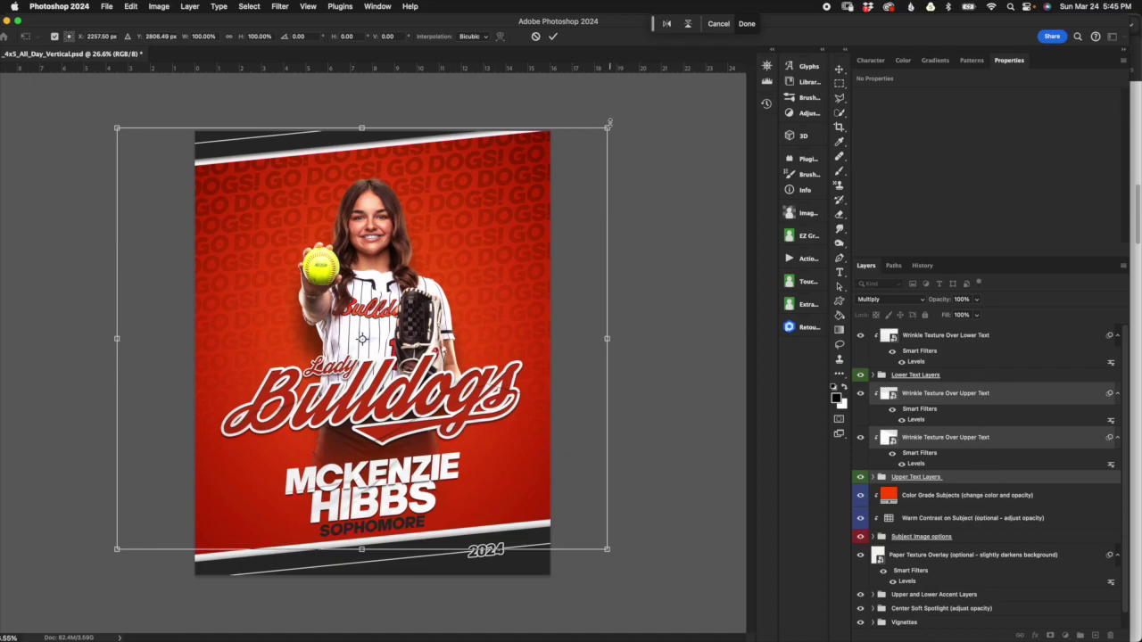
drag(606, 127, 571, 148)
click(536, 36)
key(super+z)
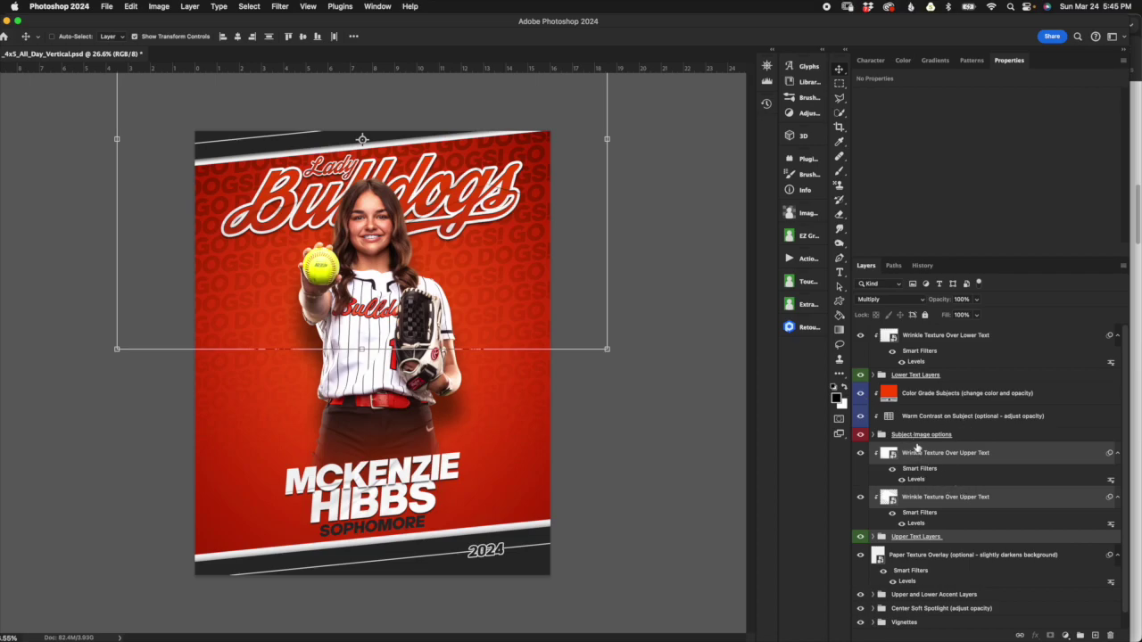
Expand the Subject Image options group and examine its FULL BODY OPTION and NO FEET OPTION groups
click(919, 436)
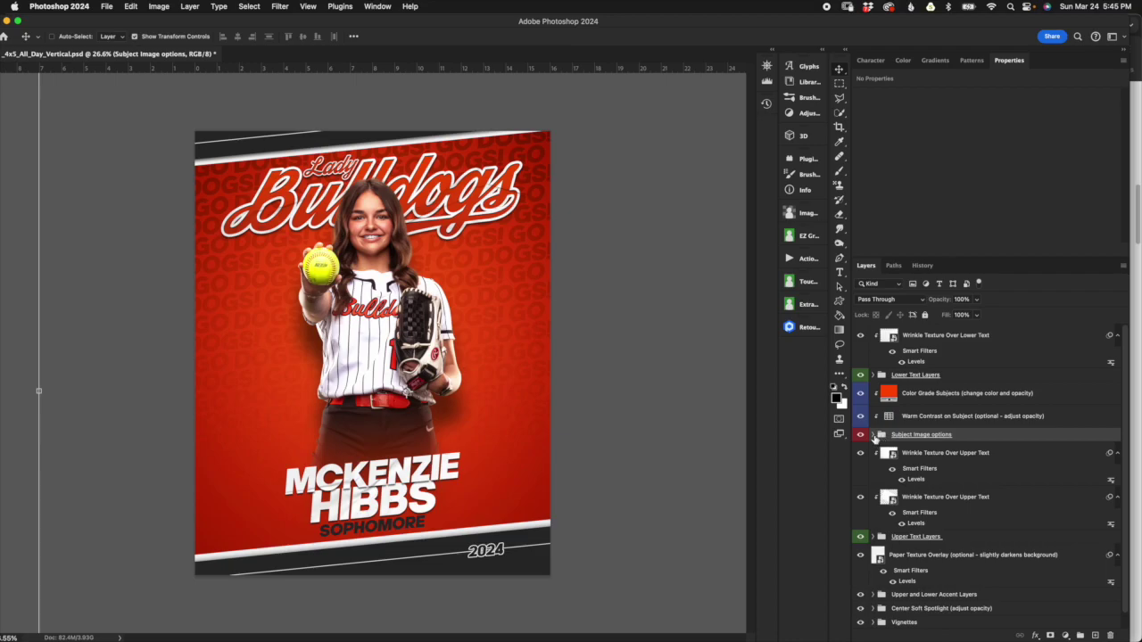
click(874, 436)
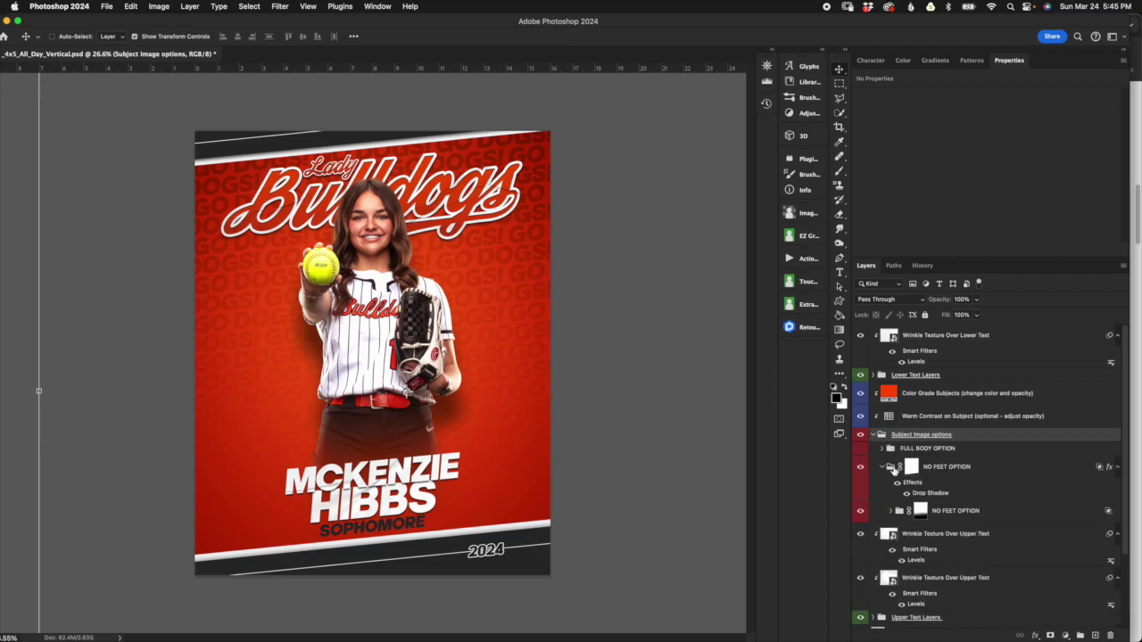
click(892, 469)
click(883, 467)
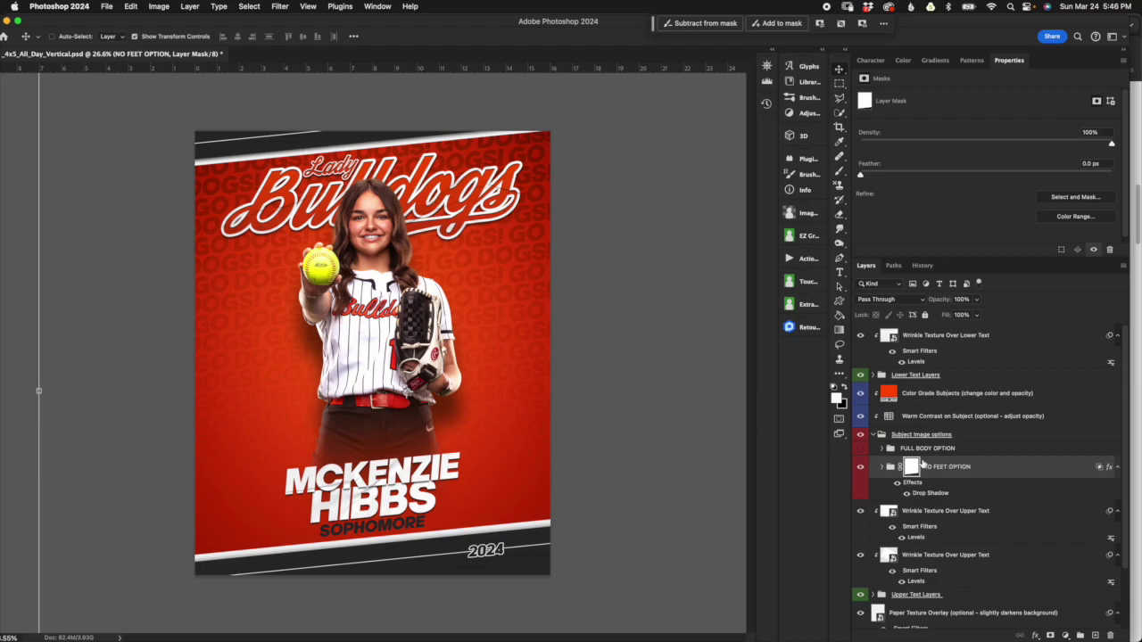
click(934, 451)
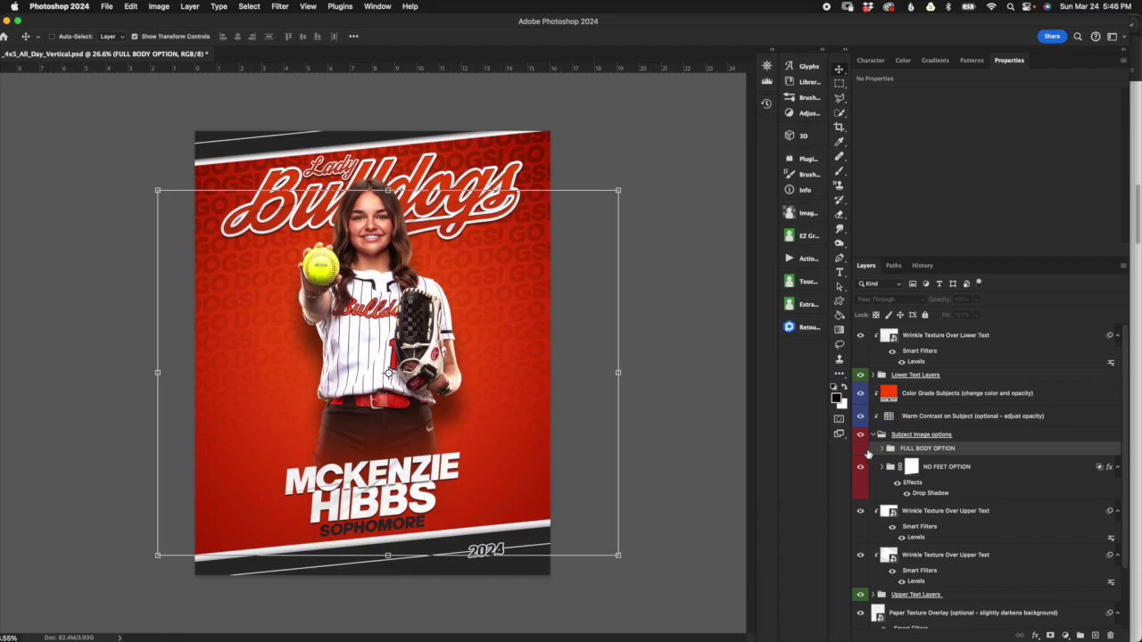
click(963, 473)
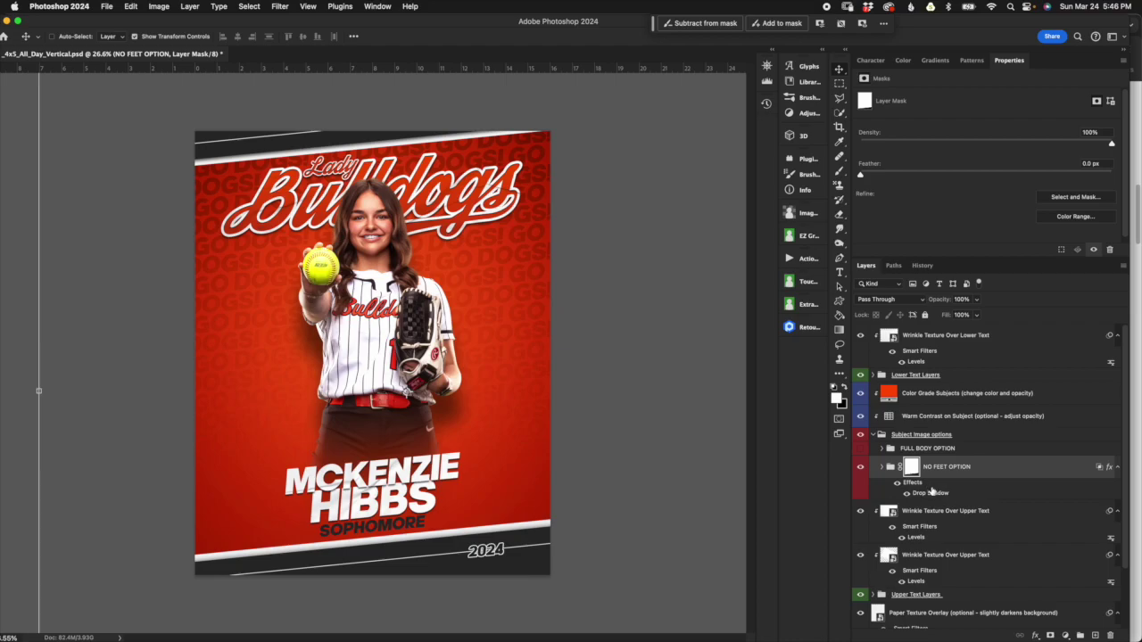
click(992, 474)
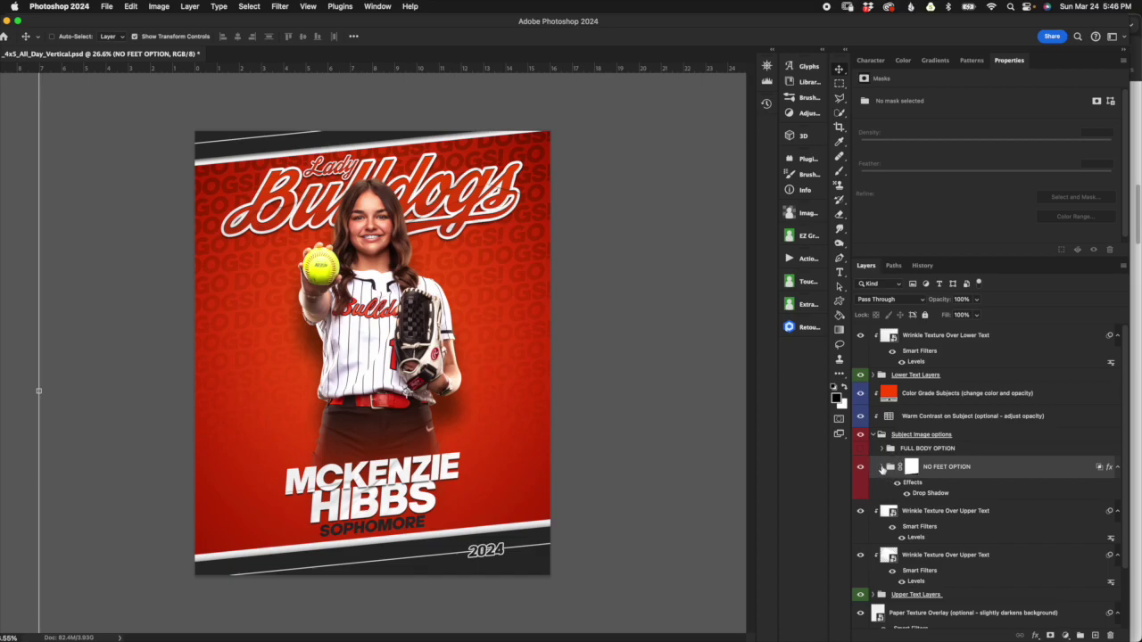
Expand the nested NO FEET OPTION groups and inspect the layers inside the Sample Subject Image group
click(882, 467)
click(974, 512)
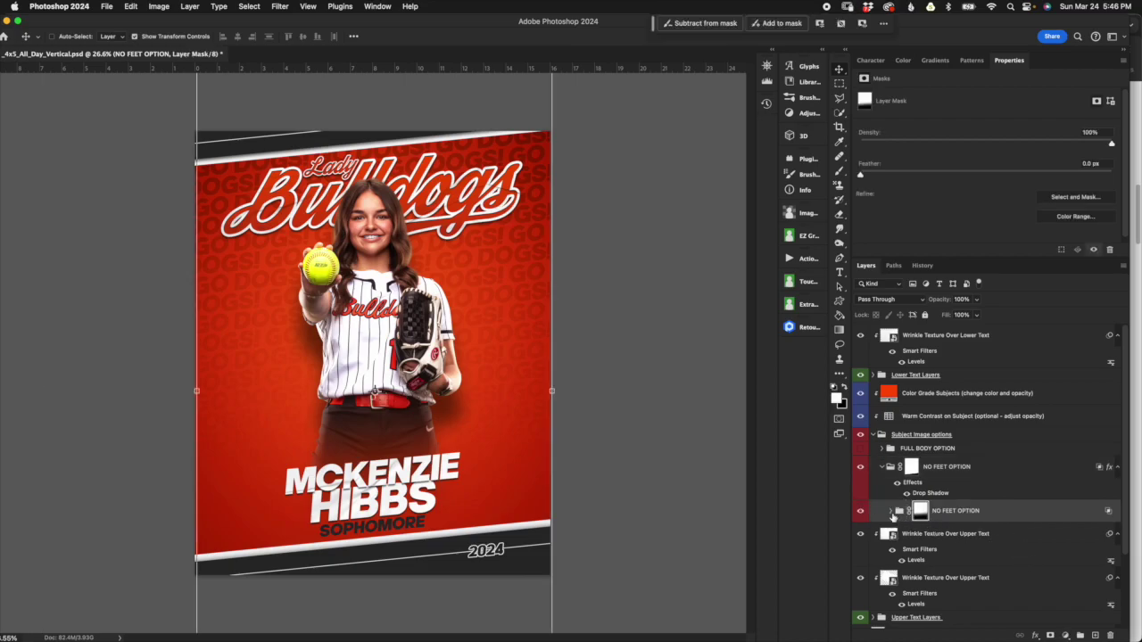
click(891, 510)
click(945, 529)
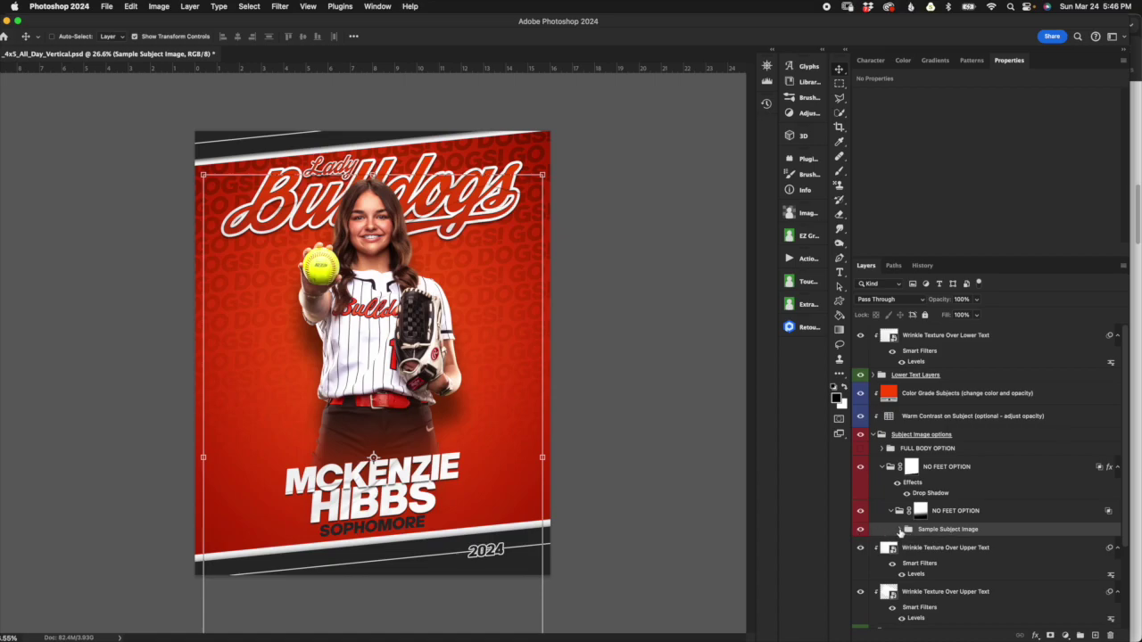
click(900, 530)
scroll(983, 555, down, 2)
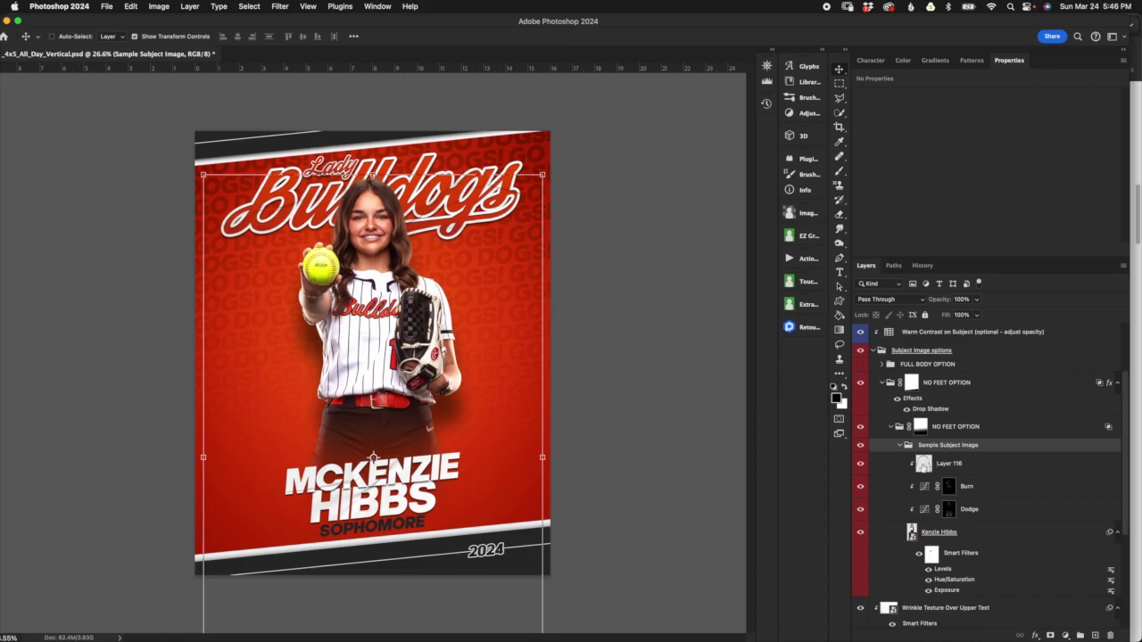
click(900, 445)
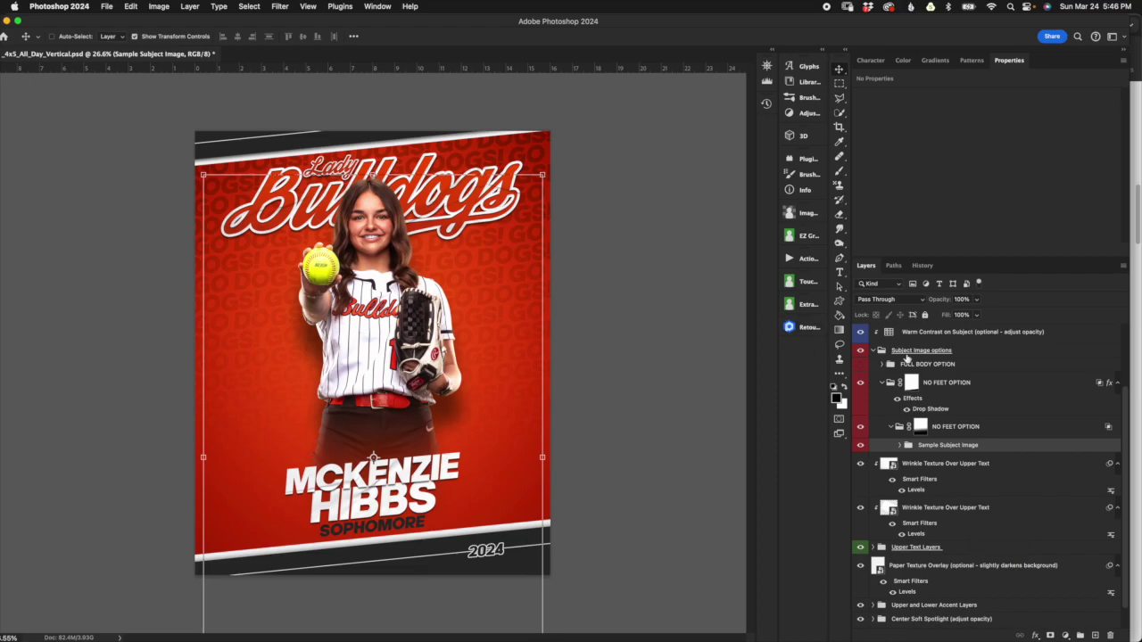
Select the inner NO FEET OPTION group's mask and hide Lower Text Layers to expose the fade across the player's legs
click(919, 428)
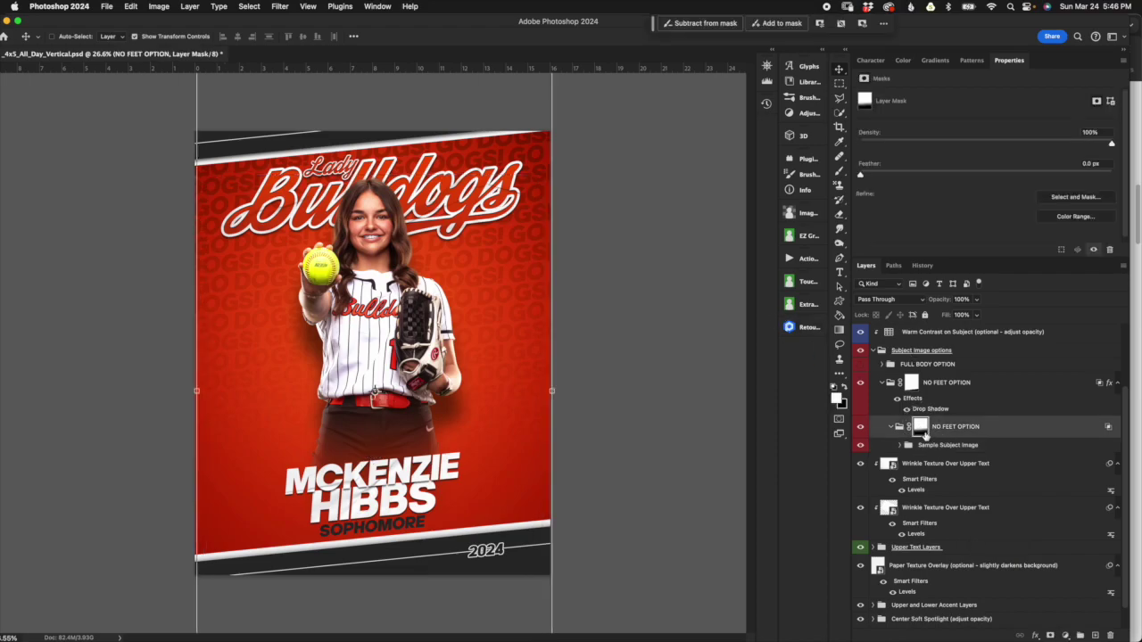
scroll(914, 359, up, 3)
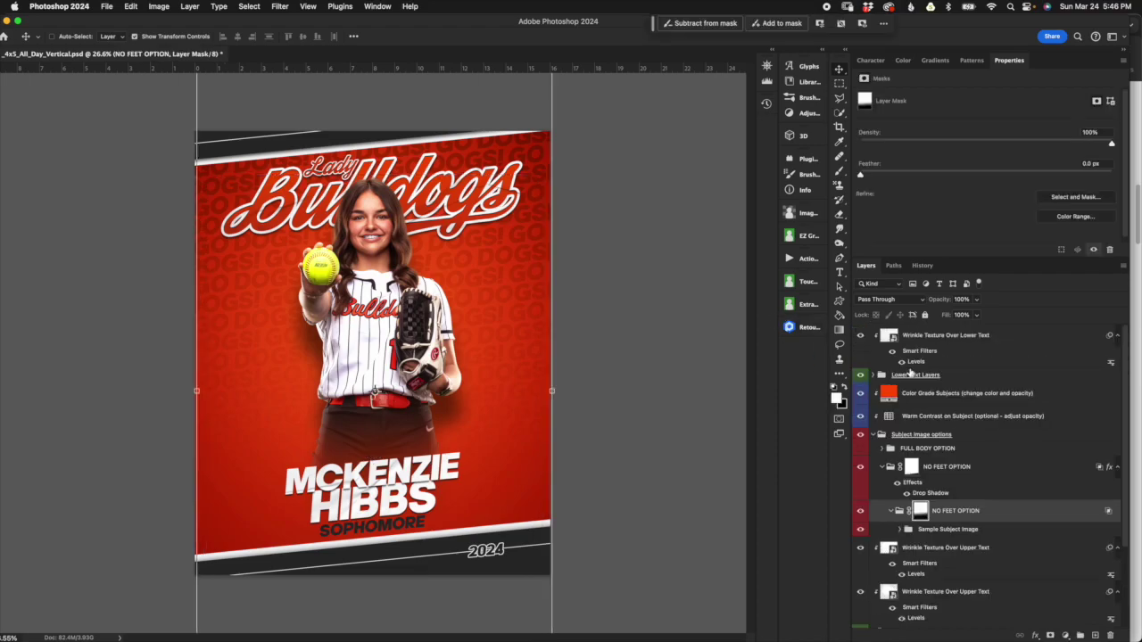
click(860, 378)
scroll(882, 392, down, 1)
scroll(882, 393, down, 1)
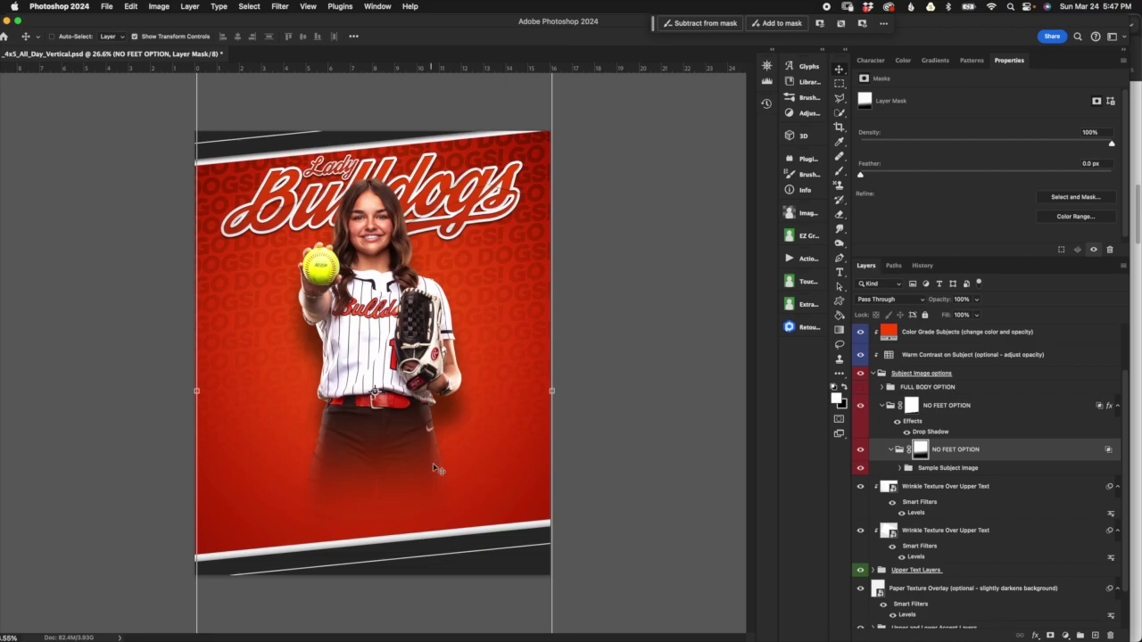
Compare the masks of the two nested NO FEET OPTION groups and disable the outer group's mask
click(910, 407)
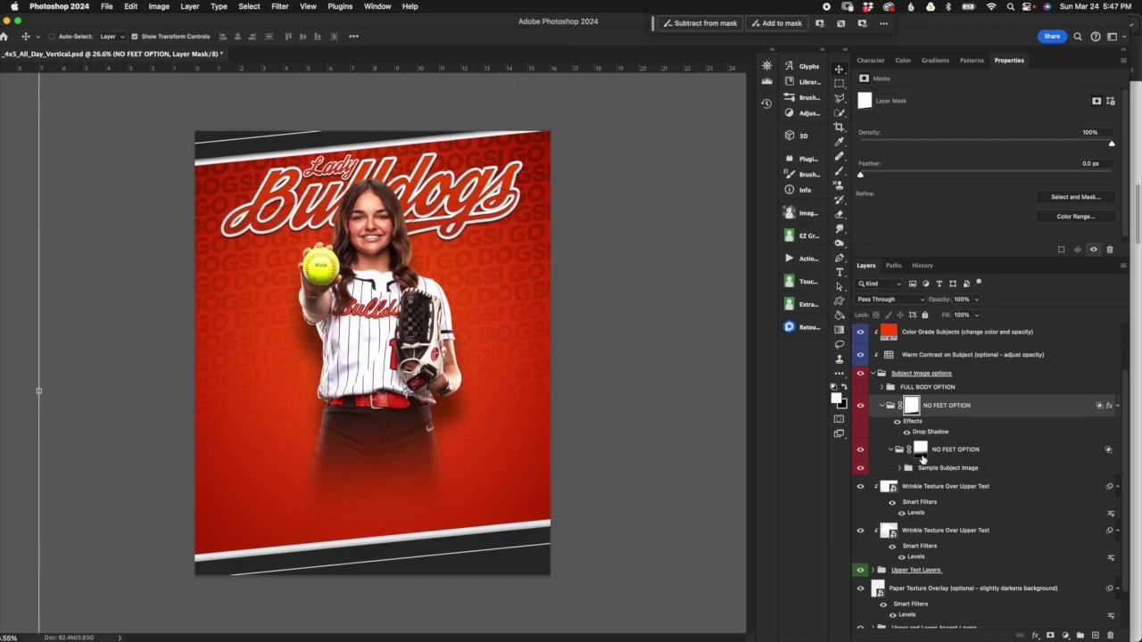
click(921, 453)
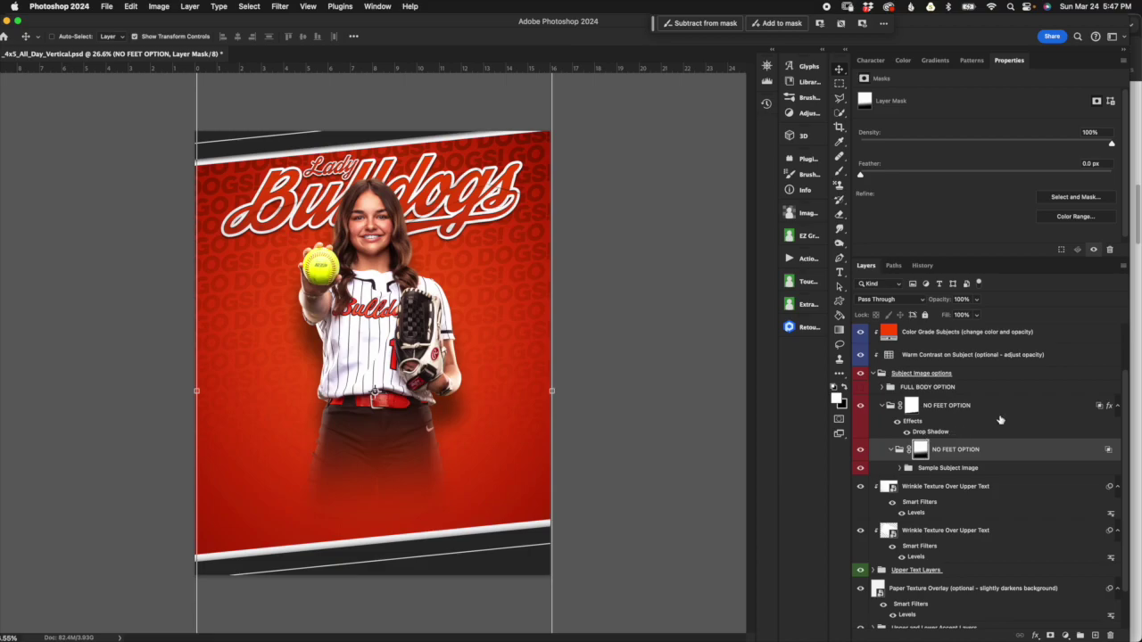
click(913, 413)
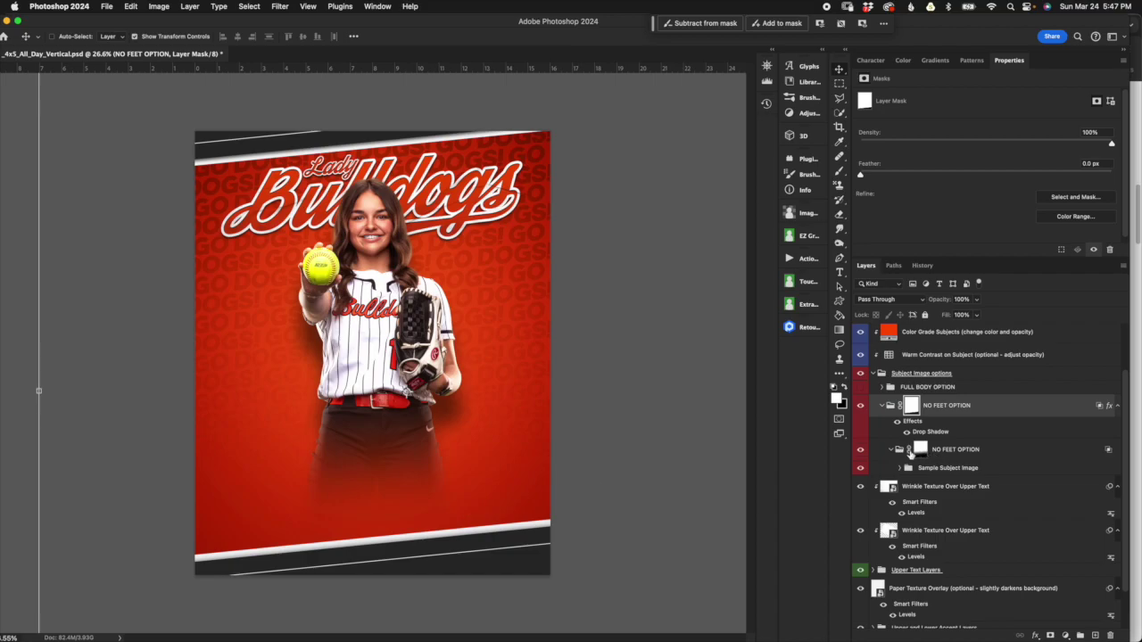
shift+click(911, 407)
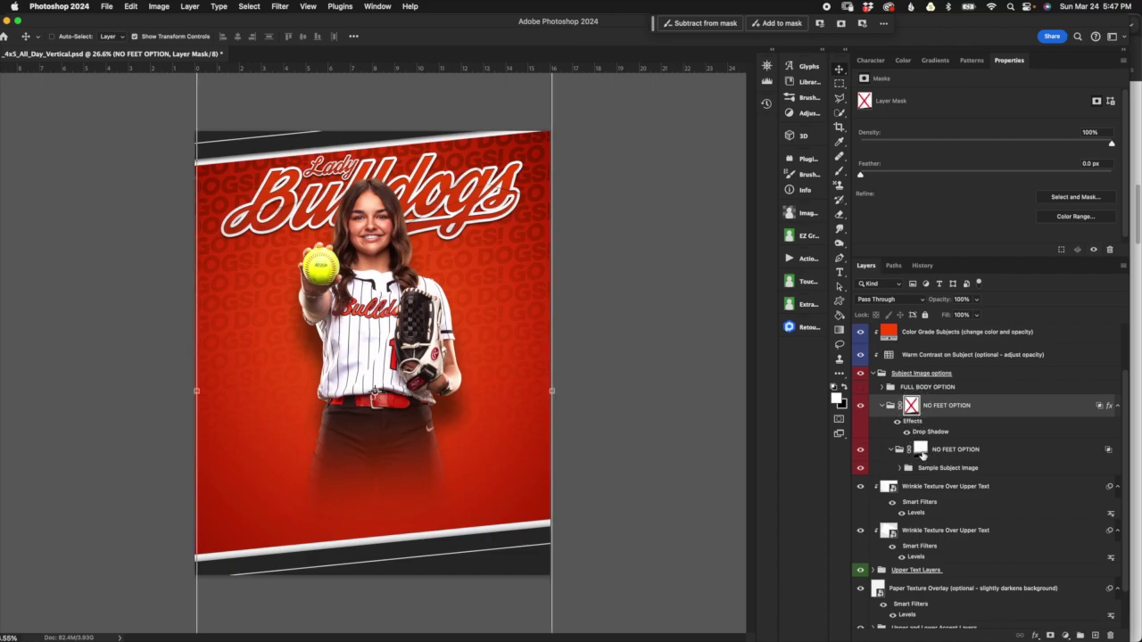
Try moving the inner NO FEET OPTION group's unlinked fade mask lower on the legs, then relink the mask to its group
click(918, 453)
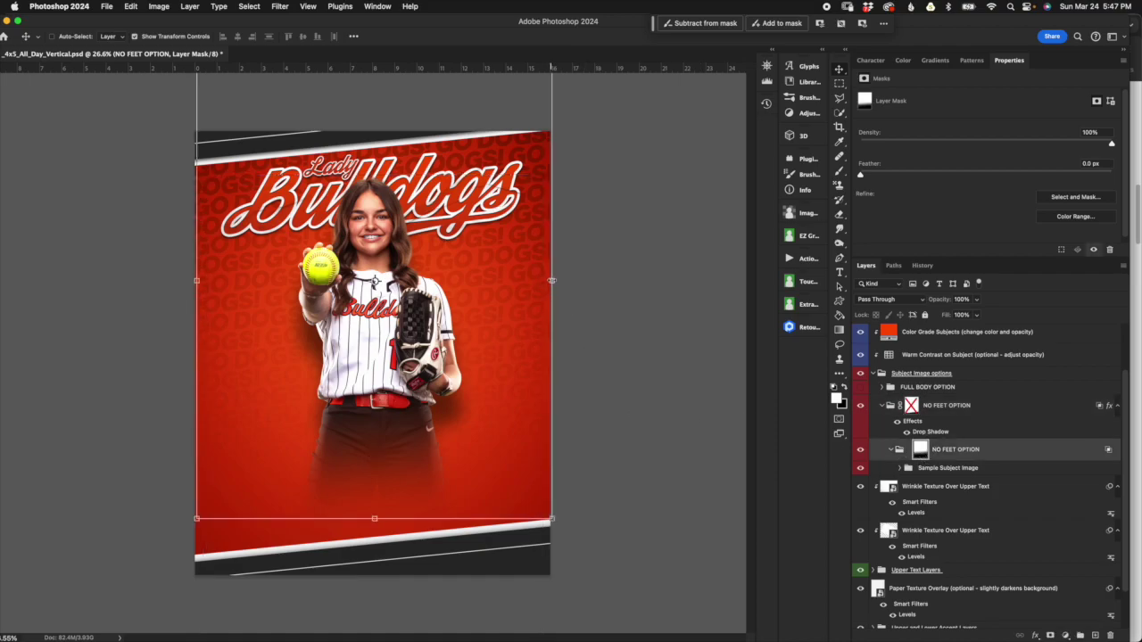
drag(522, 294, 515, 321)
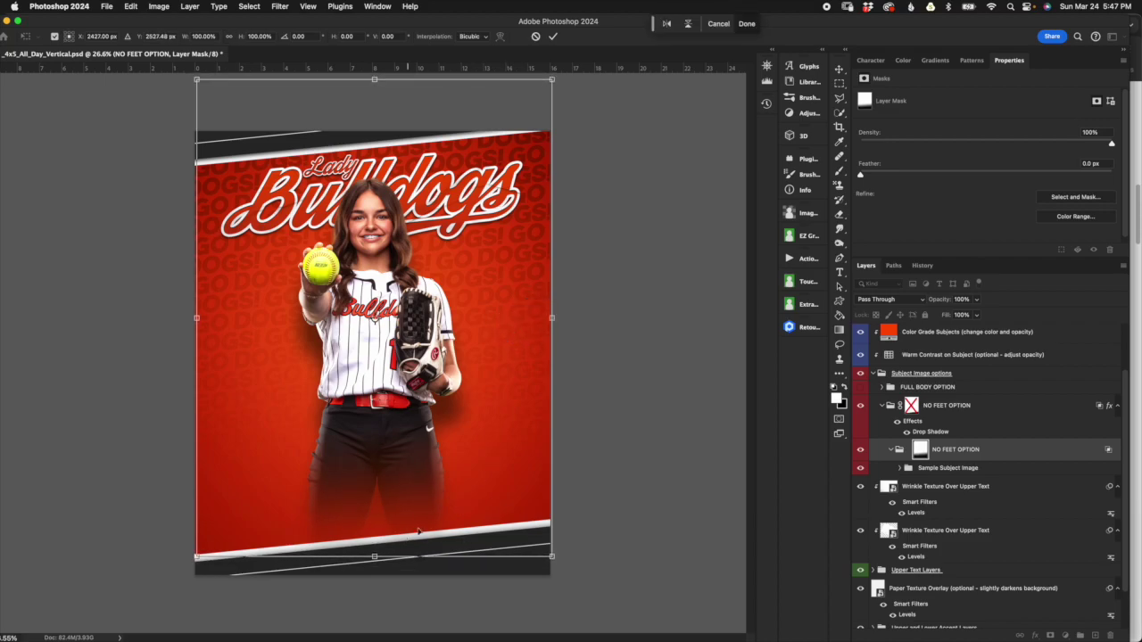
mouse_move(470, 420)
mouse_down()
mouse_move(469, 439)
mouse_move(467, 421)
mouse_up()
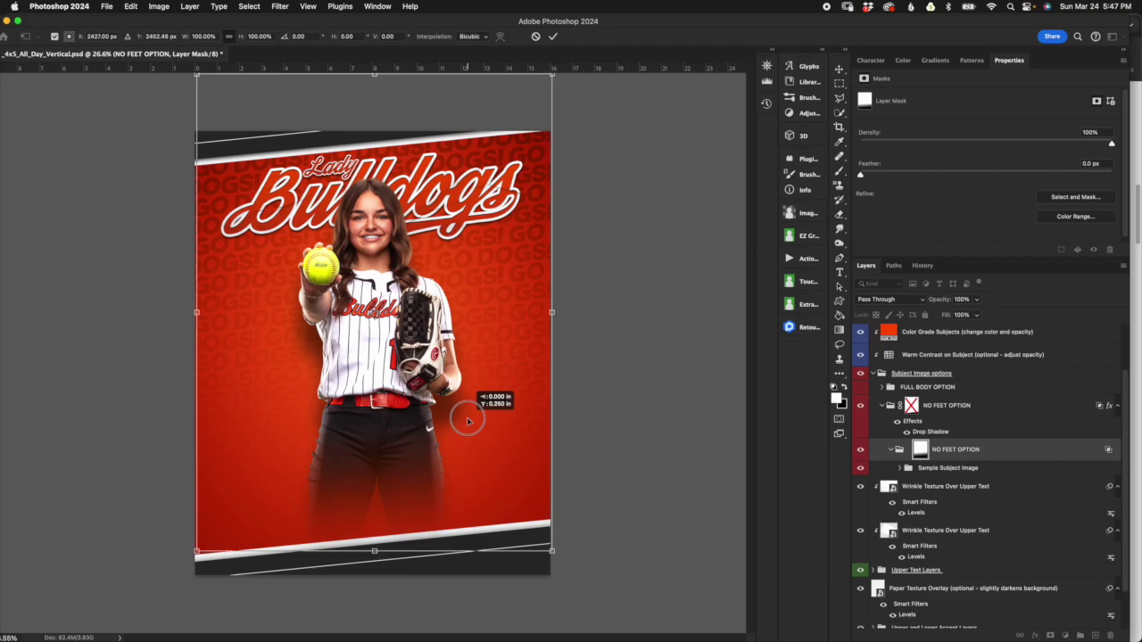
click(552, 37)
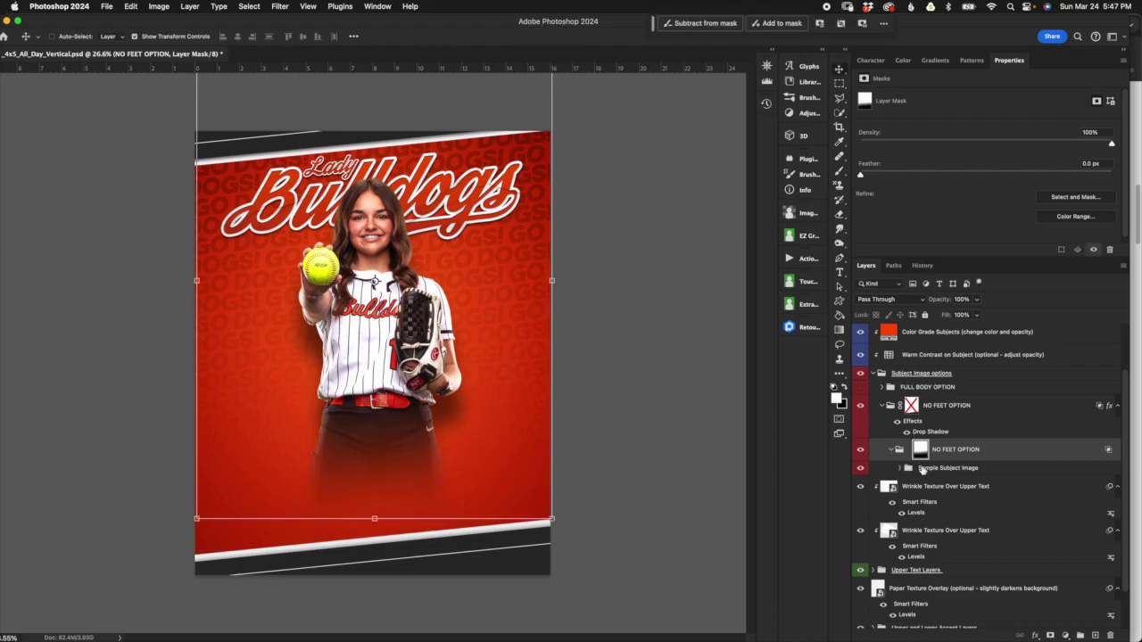
click(908, 450)
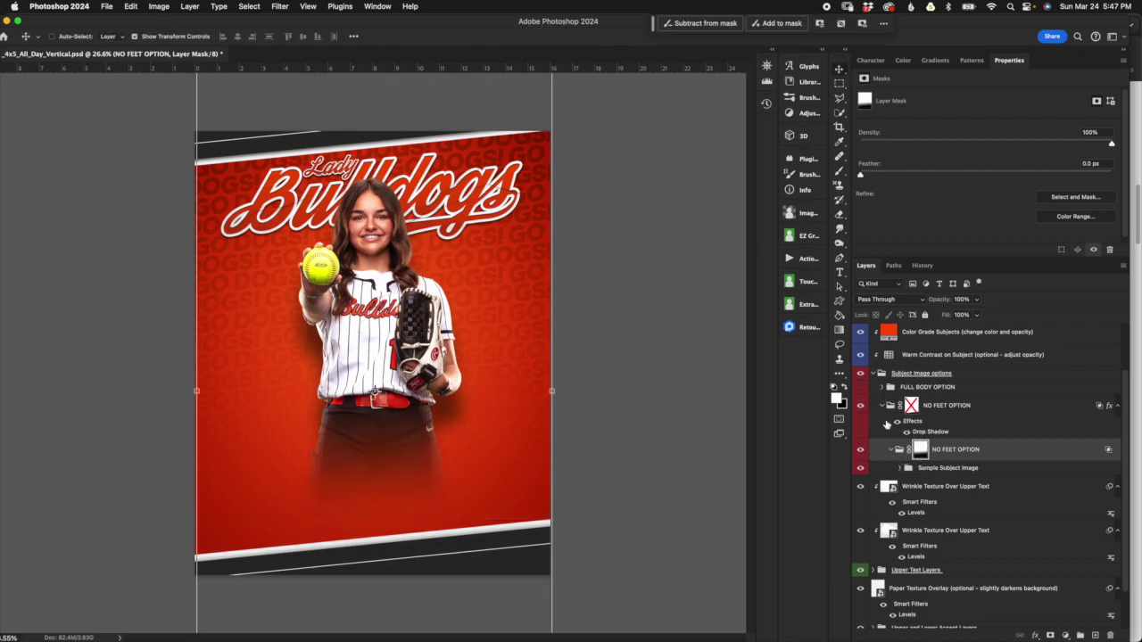
Hide the Upper and Lower Accent Layers group and re-enable the outer NO FEET OPTION group's mask
scroll(979, 511, down, 2)
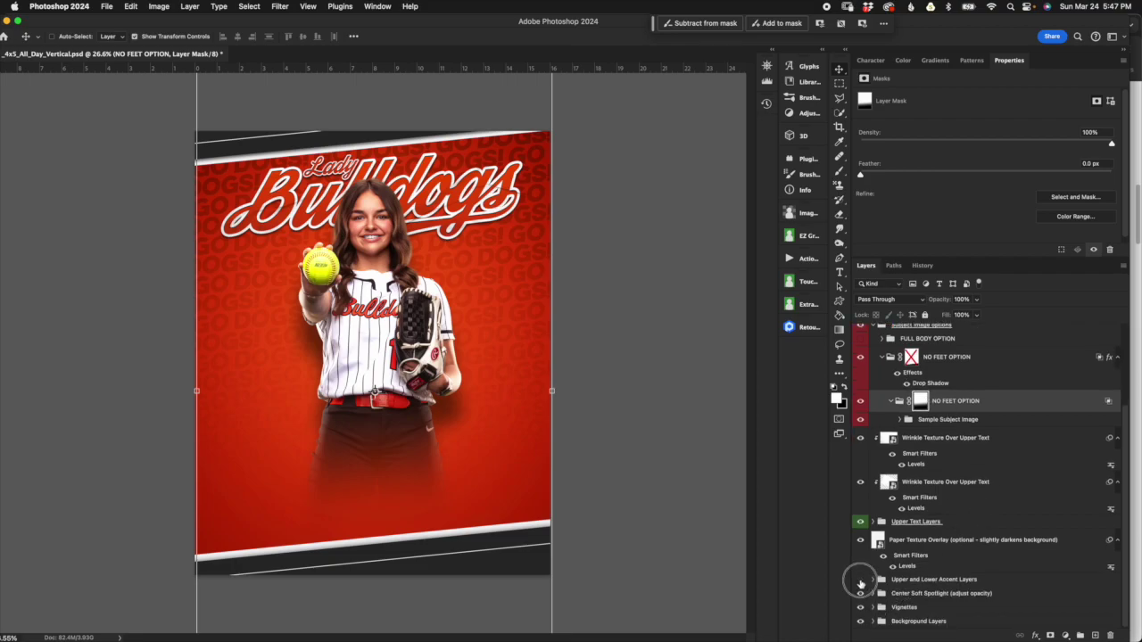
click(861, 580)
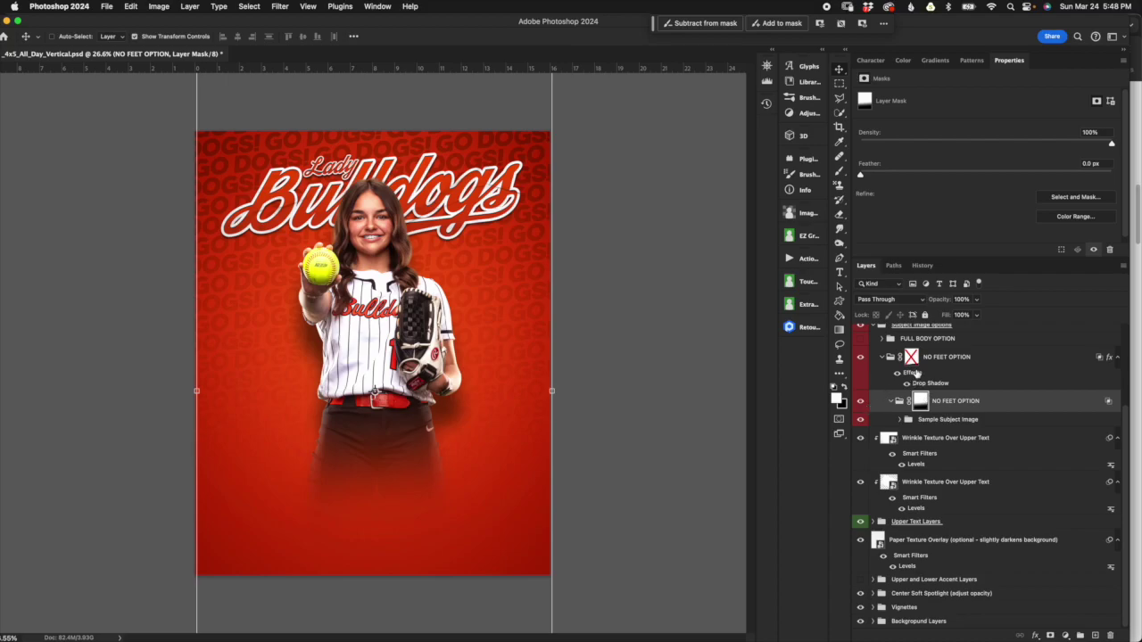
click(914, 361)
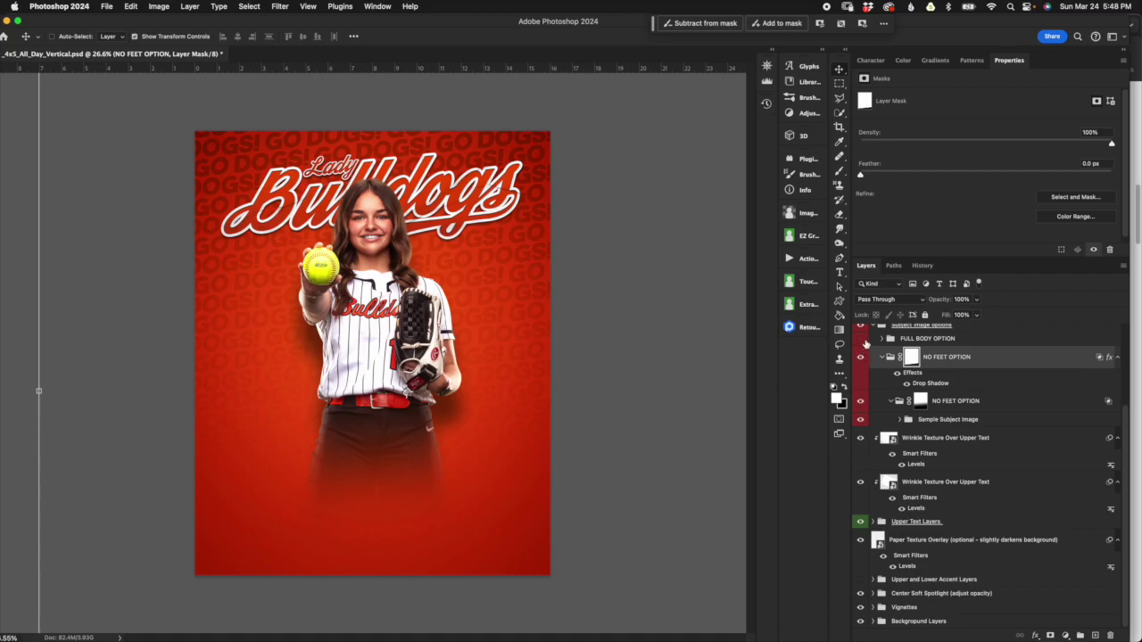
Preview FULL BODY OPTION, then leave only the NO FEET OPTION subject showing with its outer group mask disabled
click(860, 356)
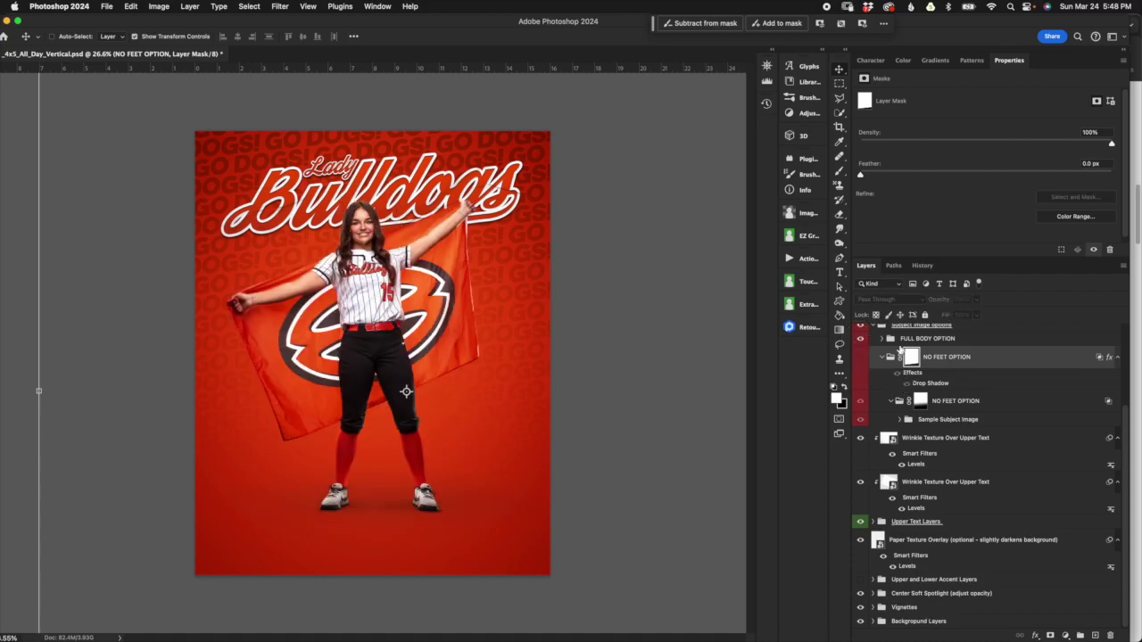
click(861, 357)
shift+click(914, 361)
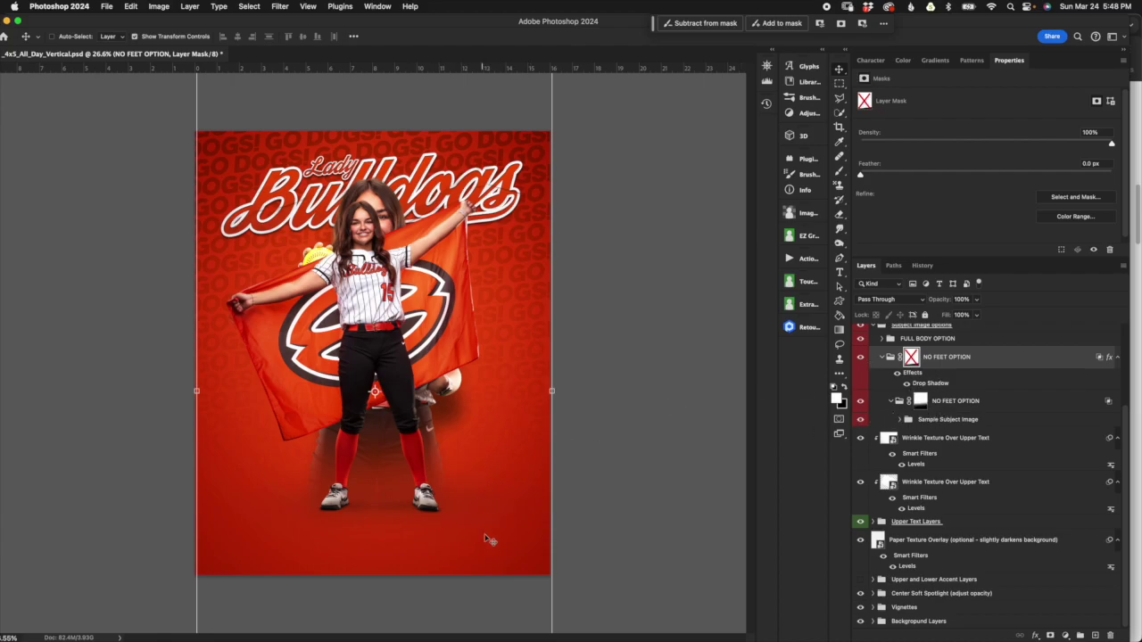
click(859, 339)
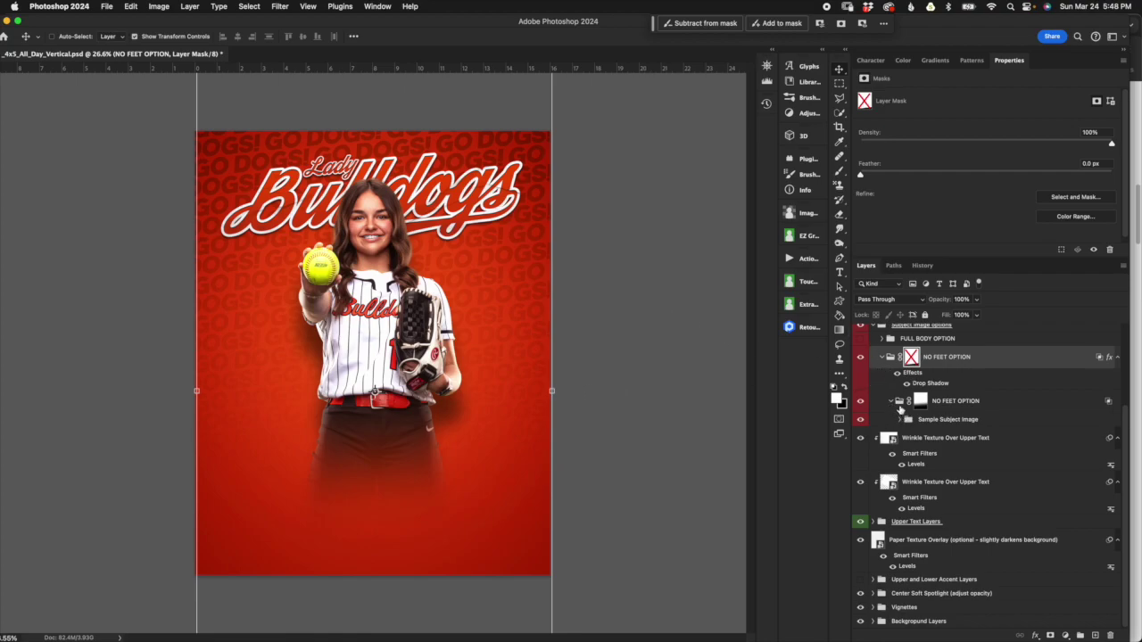
Try moving the inner NO FEET OPTION group down with the outer mask re-enabled, then undo both changes and collapse the outer group
click(891, 402)
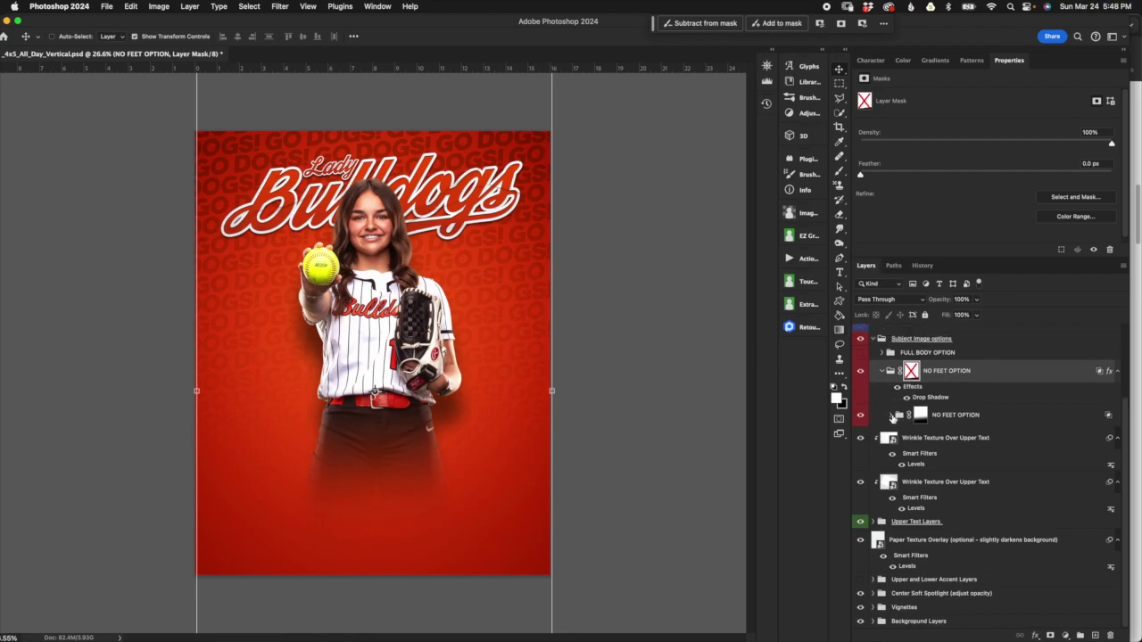
click(892, 415)
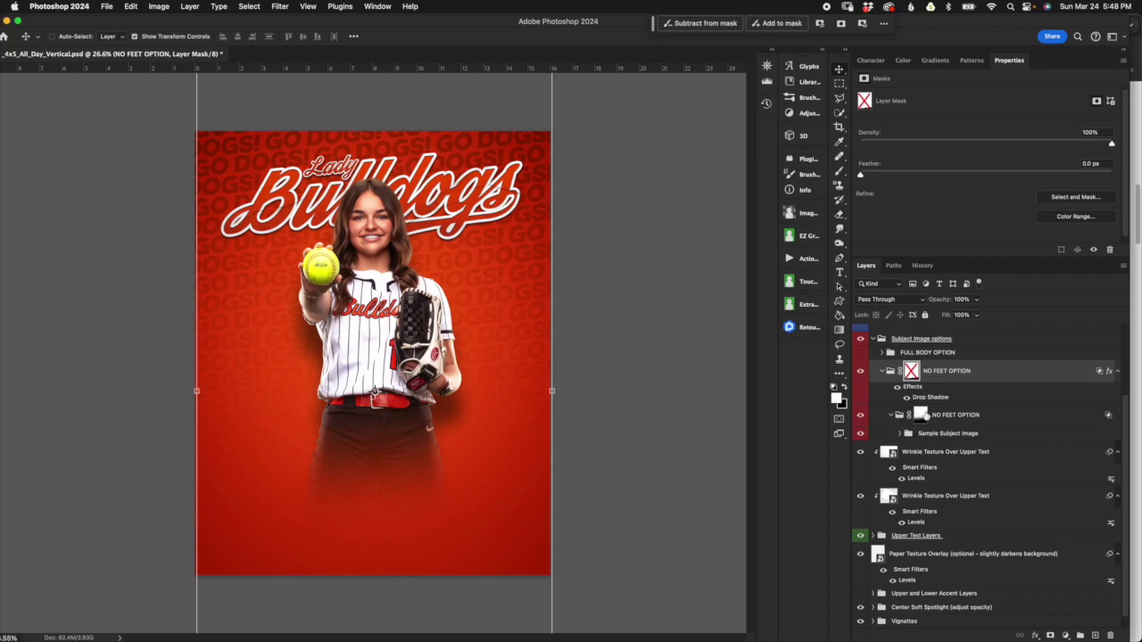
click(911, 434)
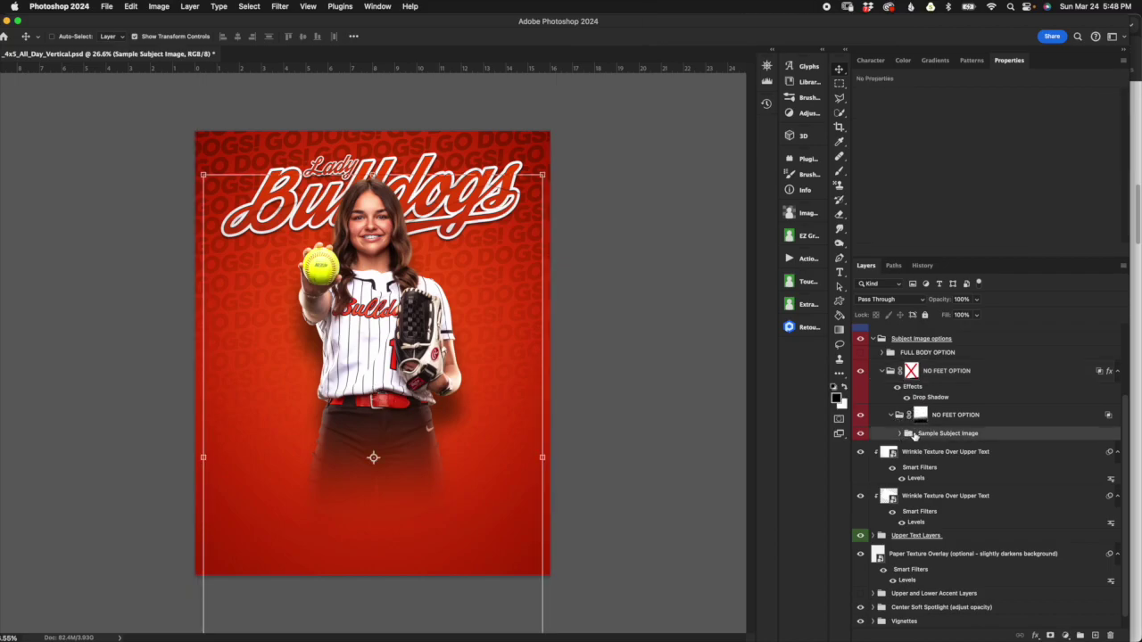
click(920, 416)
key(super+t)
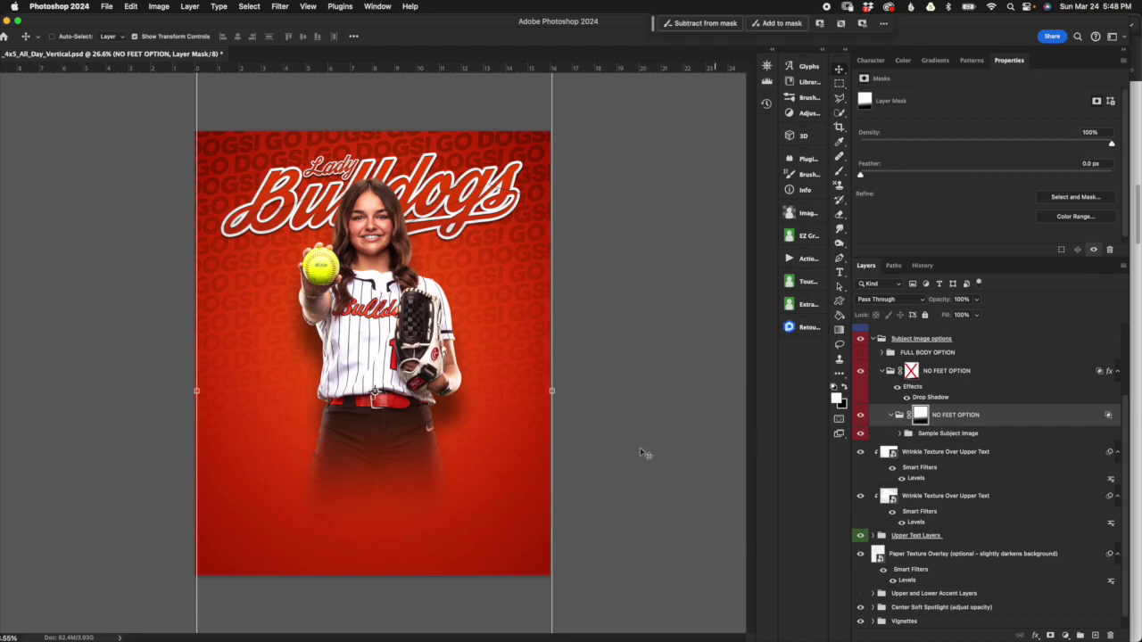
drag(505, 396, 510, 429)
shift+click(910, 374)
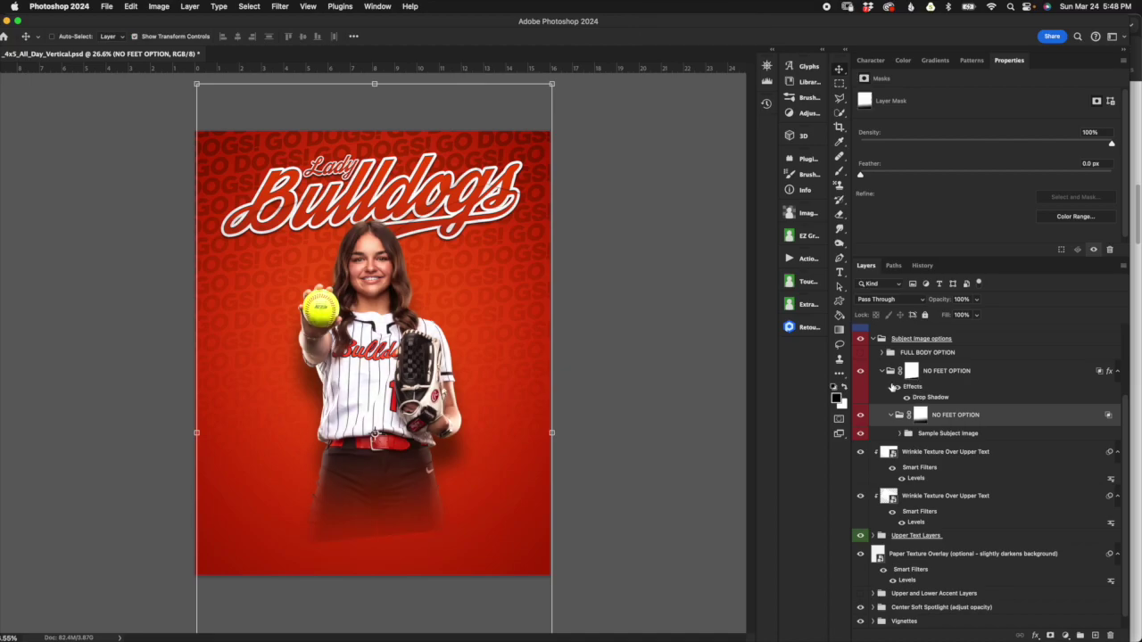
key(super+z)
key(super+z)
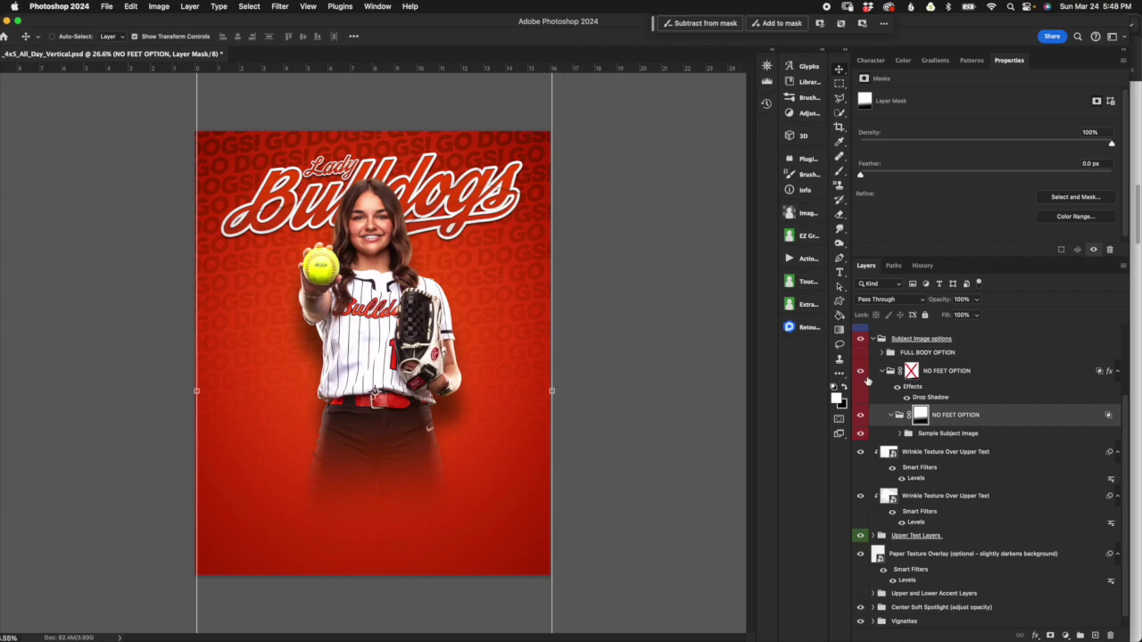
click(881, 370)
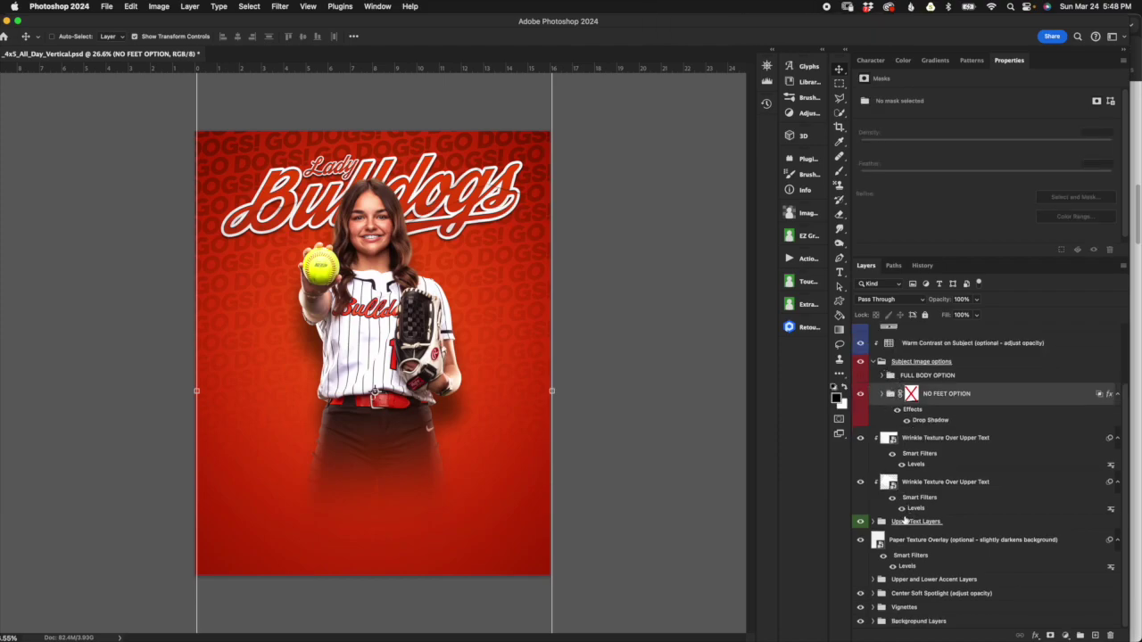
Show the Upper and Lower Accent Layers group and replace the visible NO FEET OPTION subject with FULL BODY OPTION
click(860, 580)
scroll(856, 383, up, 2)
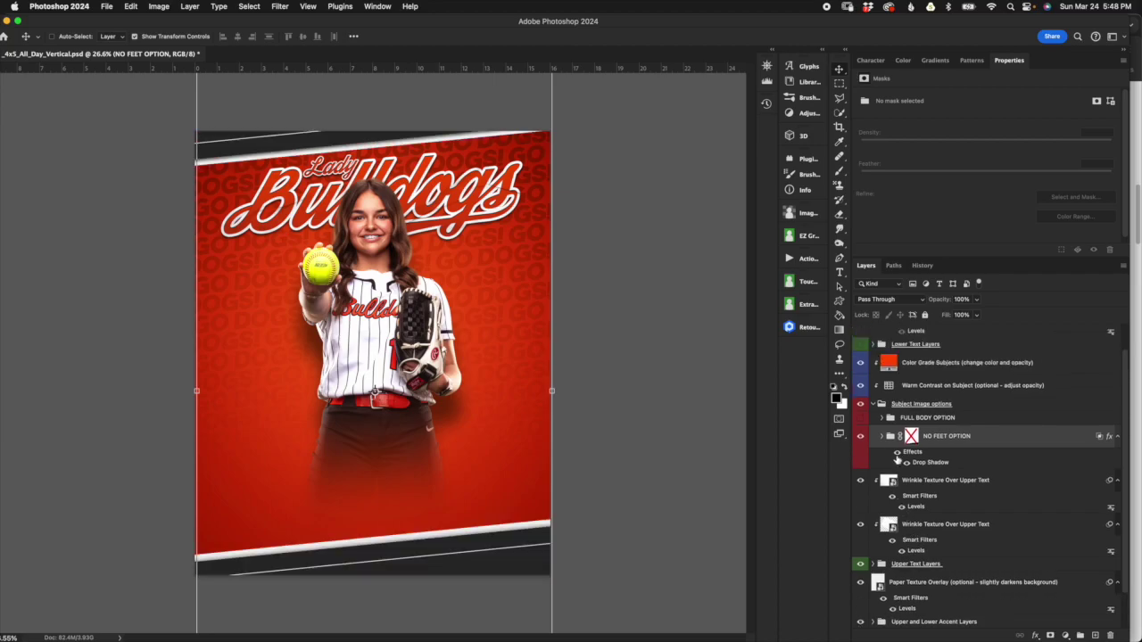
scroll(858, 373, down, 2)
click(906, 397)
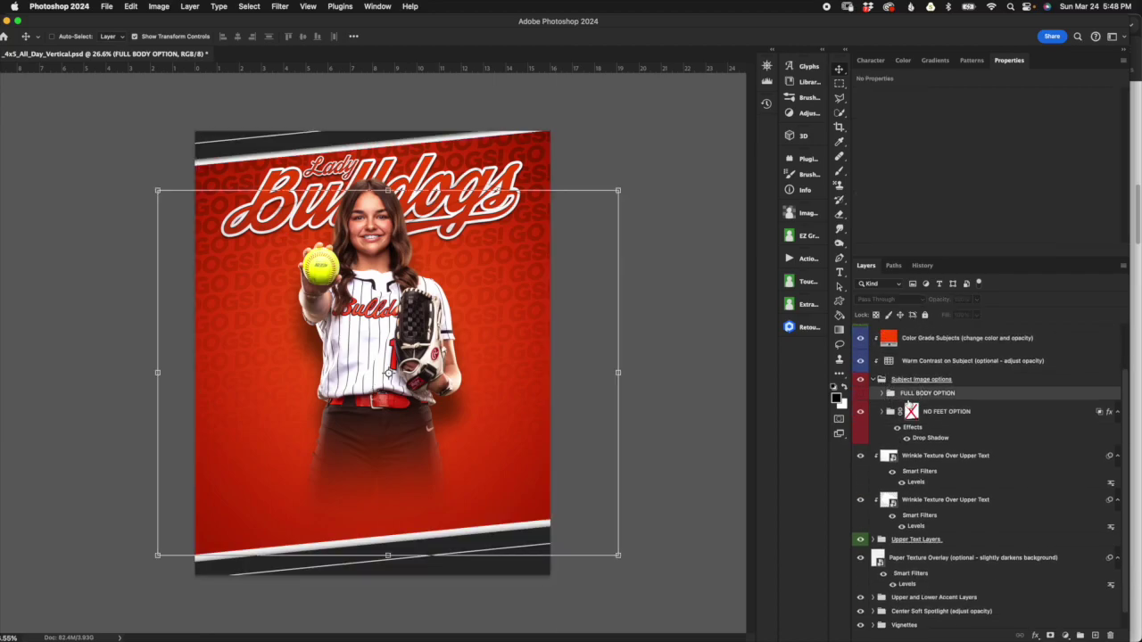
click(860, 412)
click(859, 394)
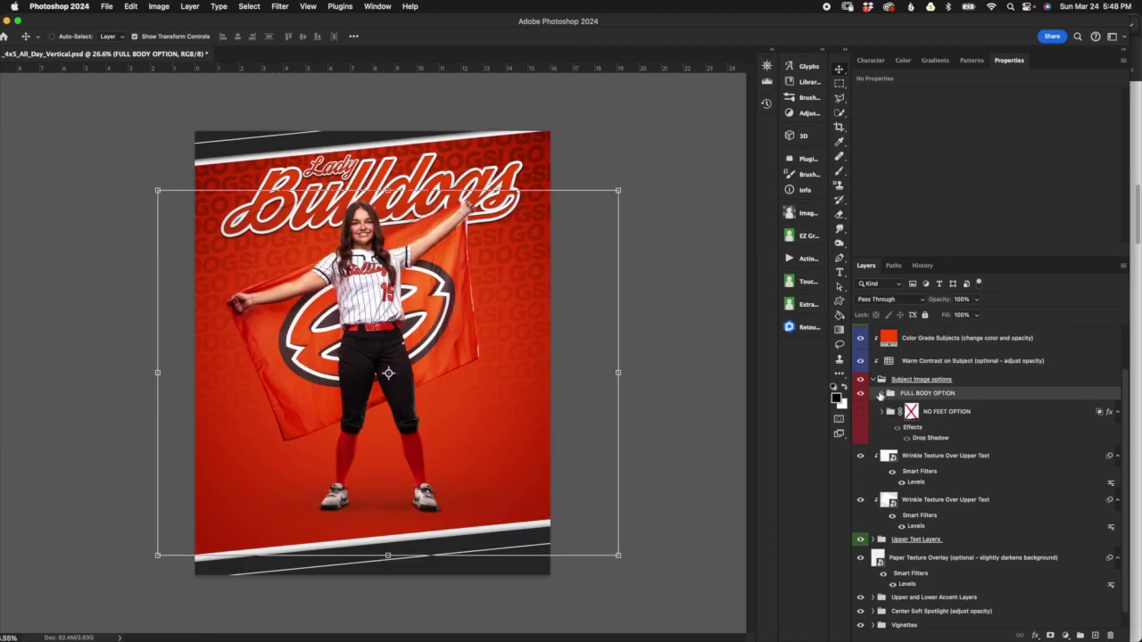
Expand the FULL BODY OPTION group, hide its Sample Subject Image and show the Soft Ground Shadow Layer
click(881, 393)
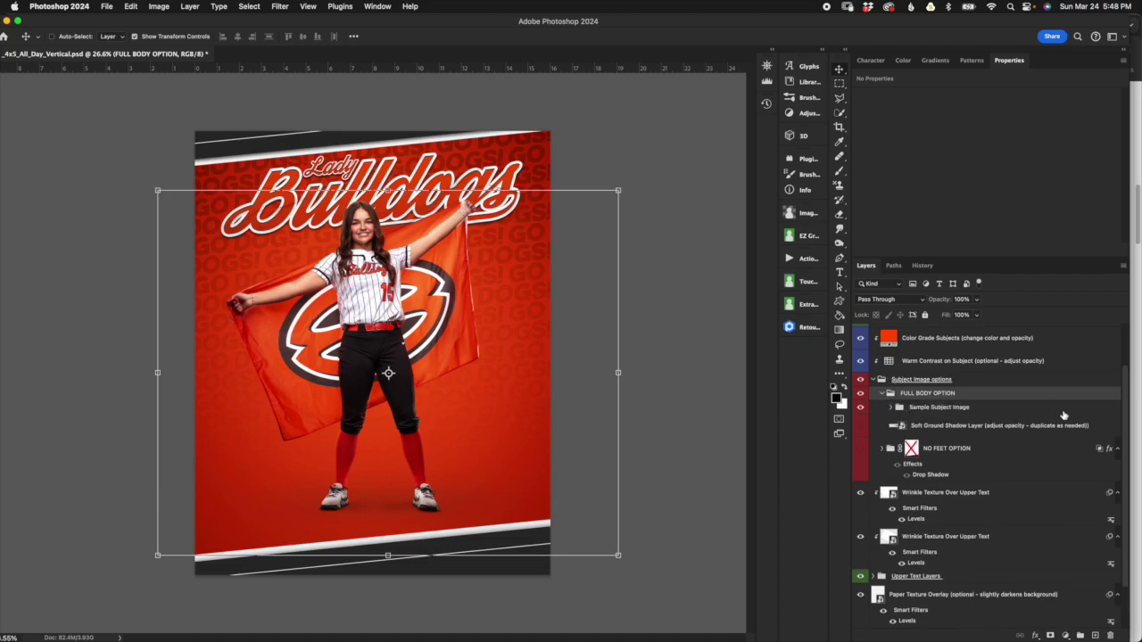
click(1026, 407)
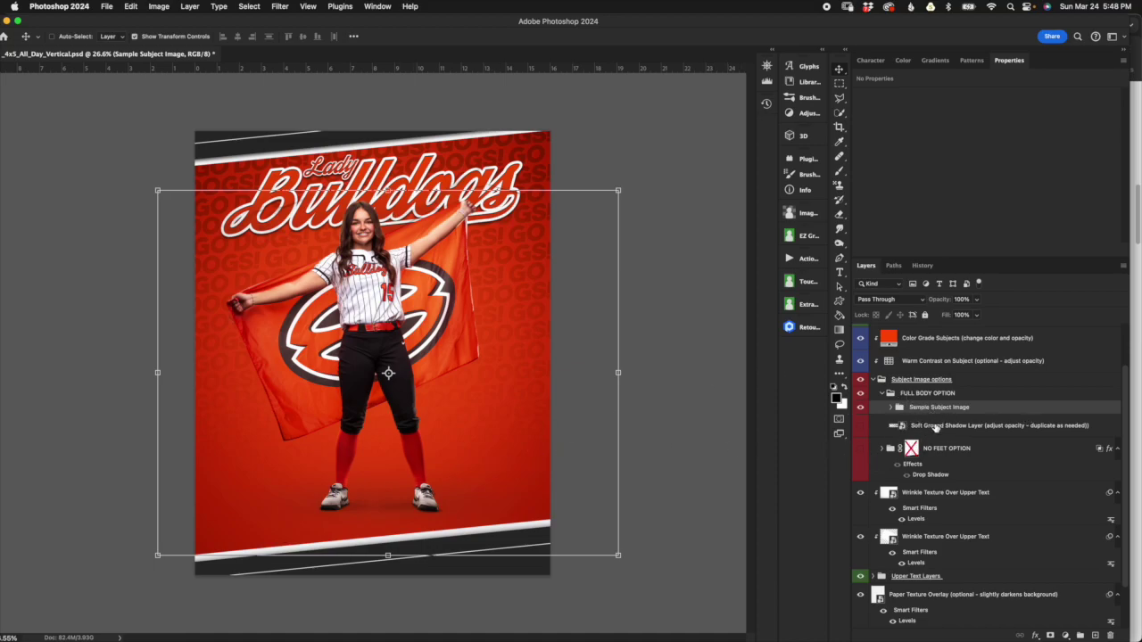
click(935, 426)
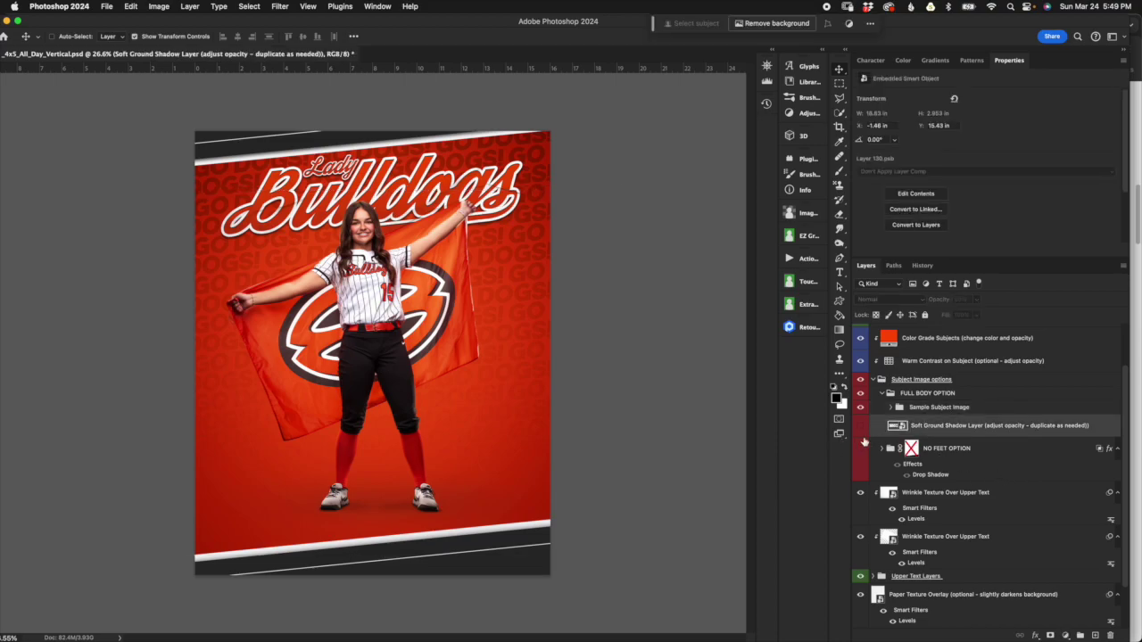
click(860, 407)
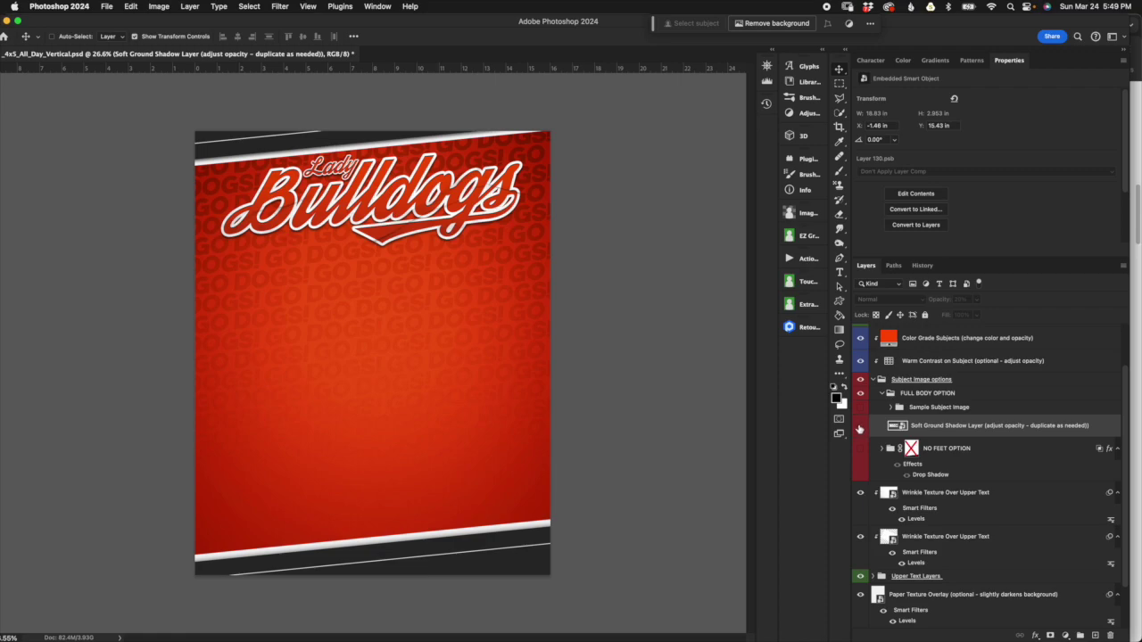
click(861, 429)
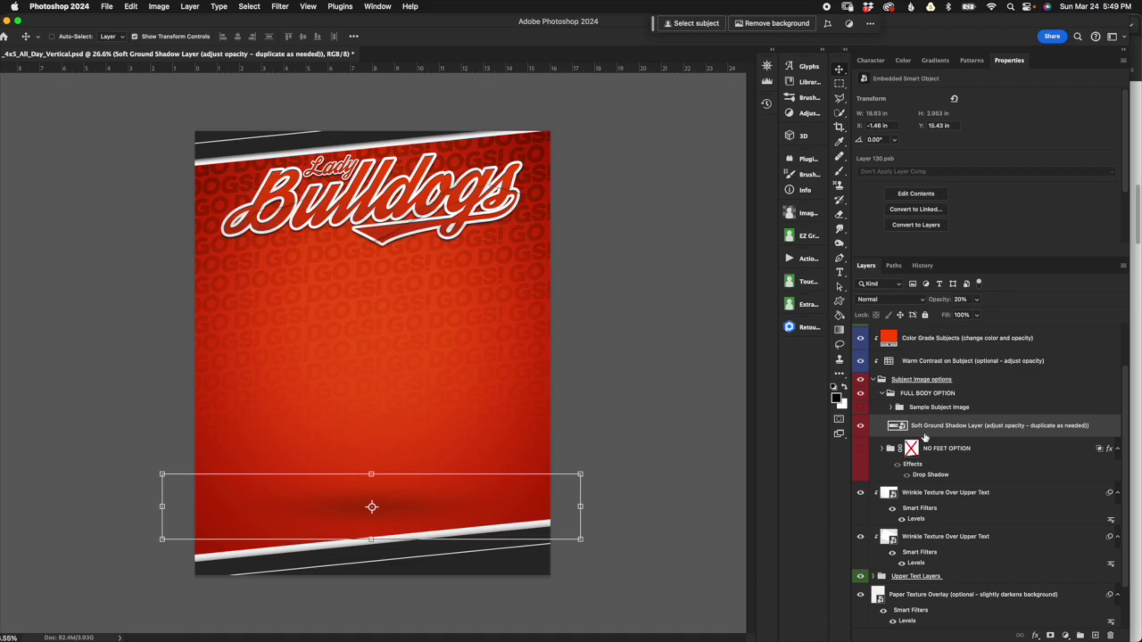
Try stretching and rotating the ground shadow with a free transform, then cancel the transformation
click(370, 473)
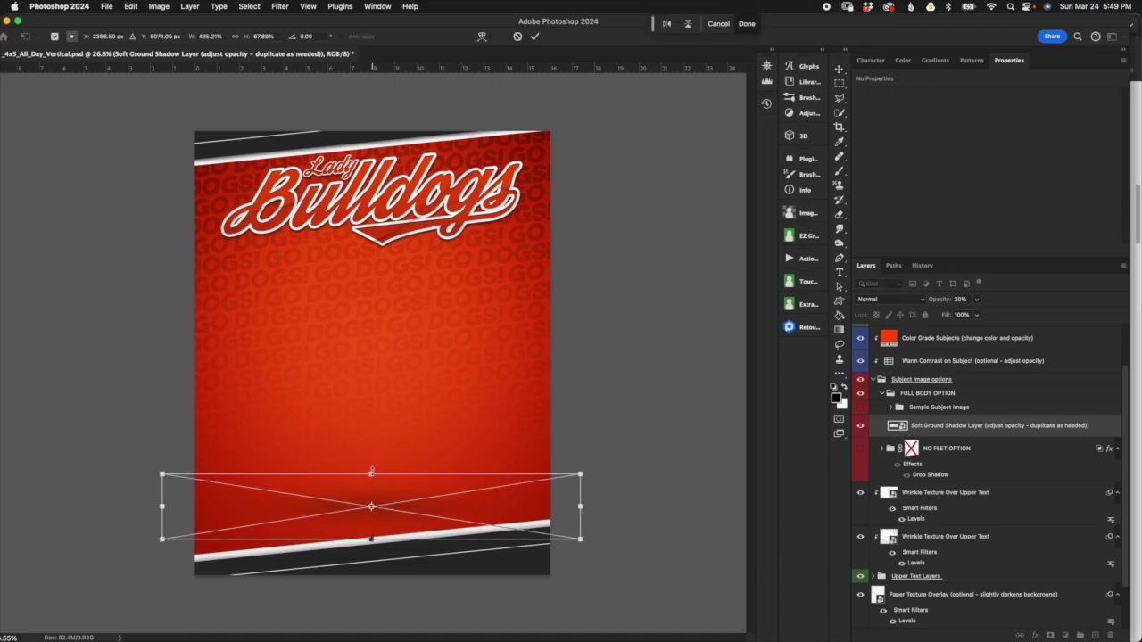
mouse_move(370, 473)
mouse_down()
mouse_move(371, 413)
mouse_move(371, 471)
mouse_up()
drag(580, 506, 632, 423)
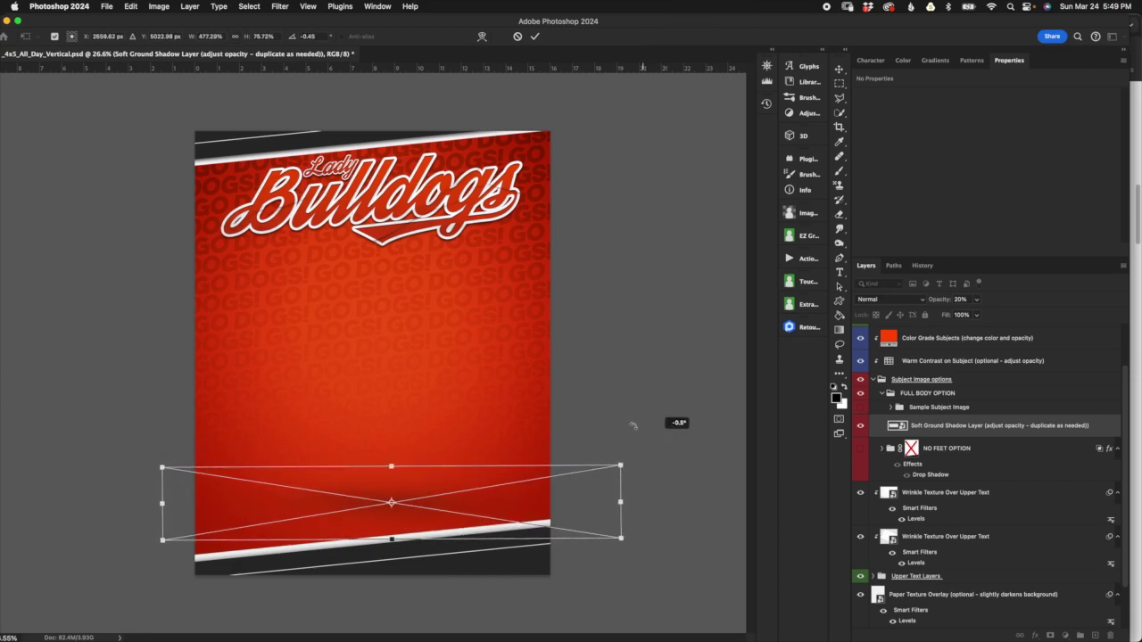
click(519, 38)
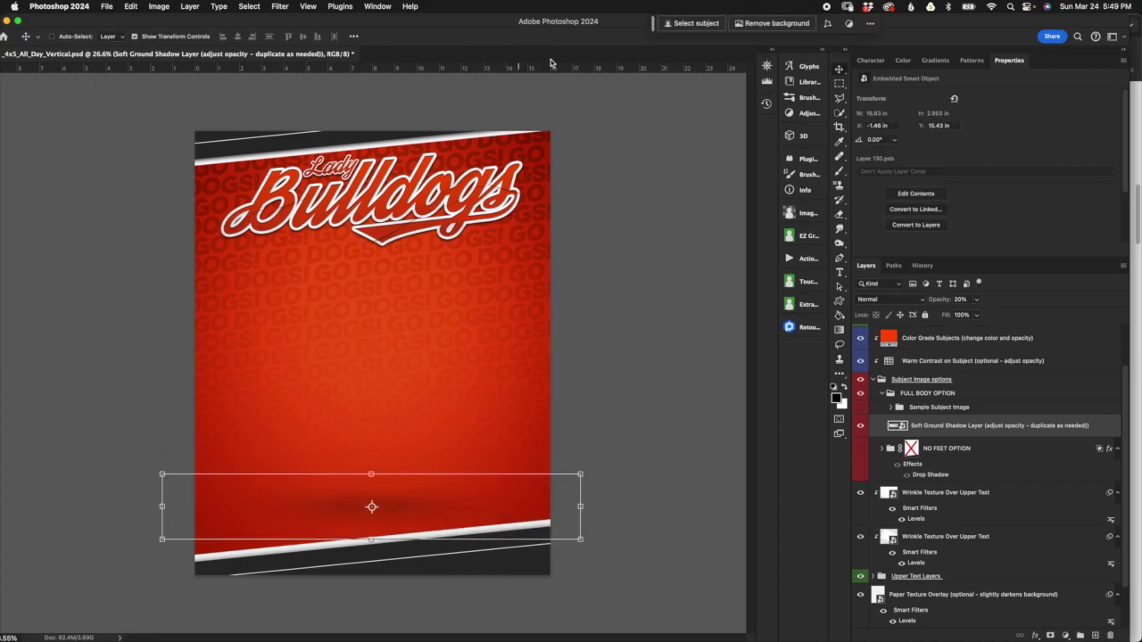
Duplicate the Soft Ground Shadow Layer twice and hide the original, leaving only the two copies showing
click(860, 425)
click(860, 425)
mouse_move(969, 423)
mouse_down()
mouse_move(969, 412)
mouse_move(957, 419)
mouse_up()
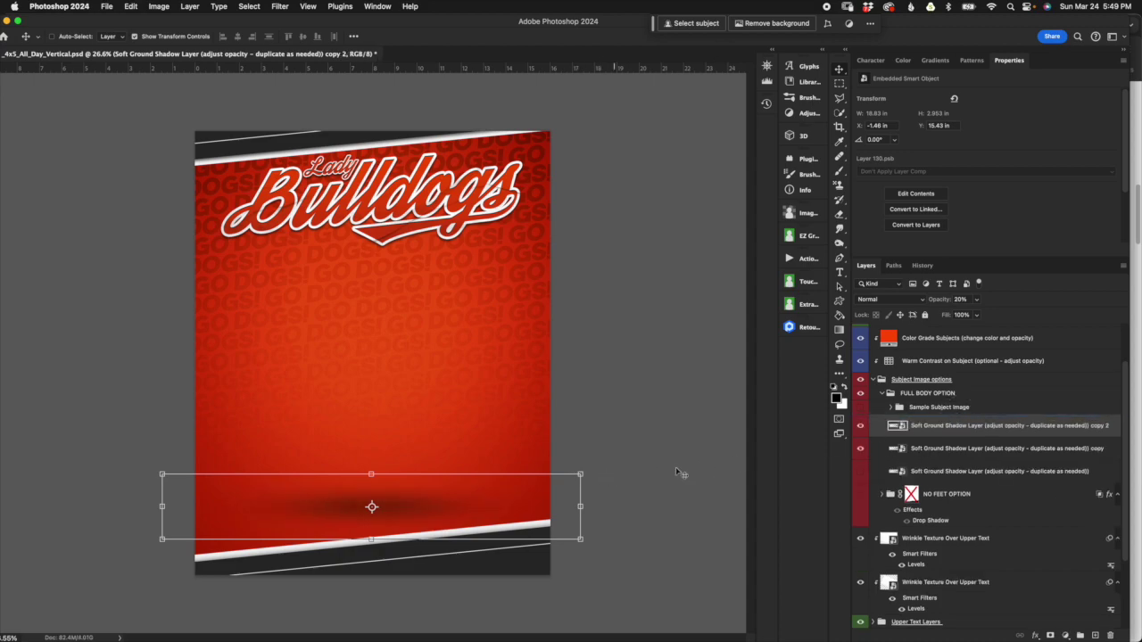
Scale both shadow copies down to about 11.12 in wide, then move copy 2 rightward to about X 3.64 in
shift+click(972, 448)
click(581, 474)
drag(584, 473, 409, 501)
super+click(1005, 442)
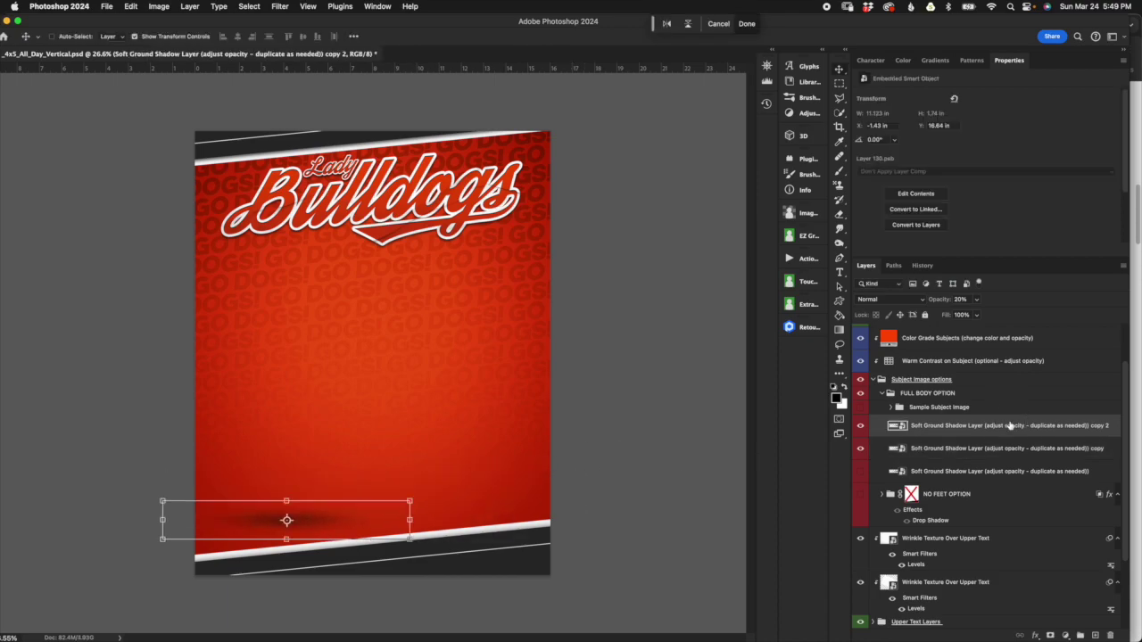
click(409, 500)
drag(398, 504, 483, 522)
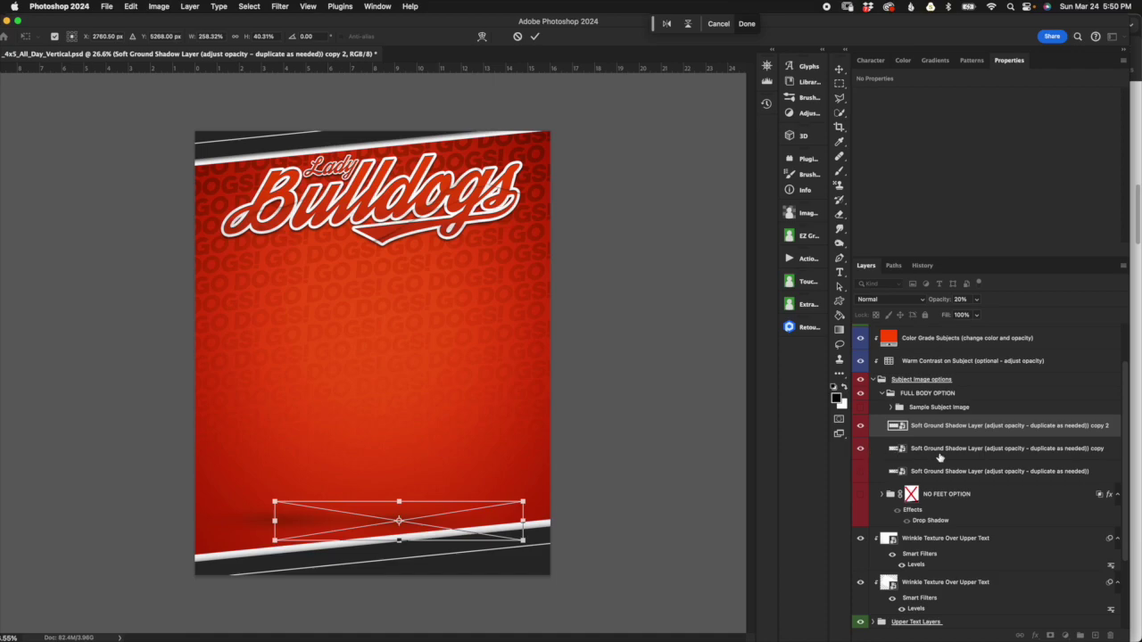
key(Return)
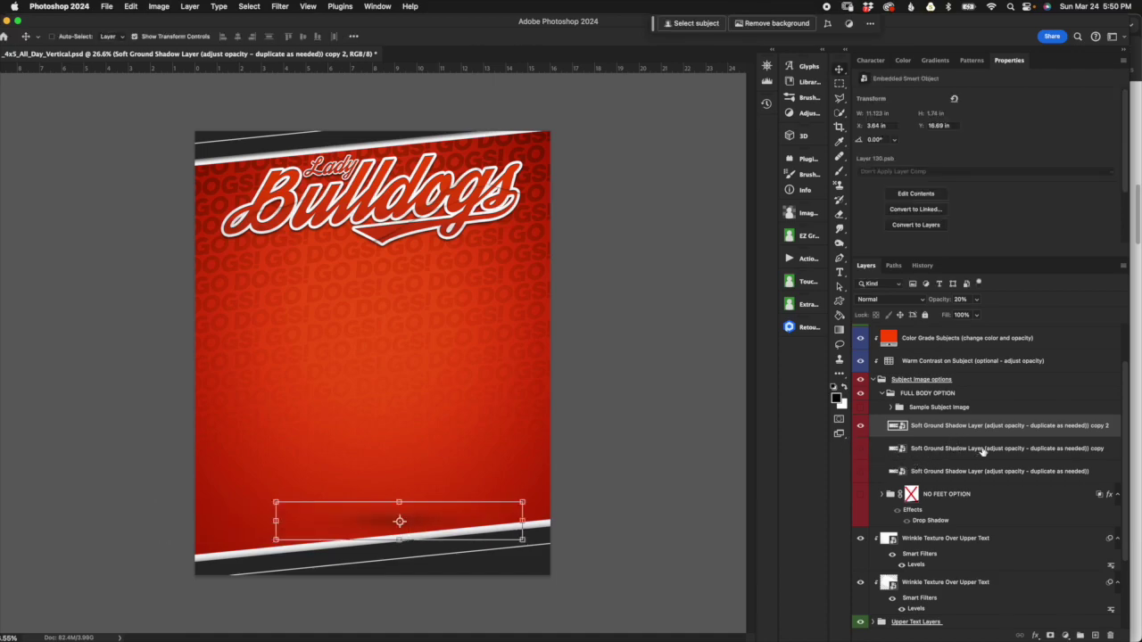
Hide the ground shadow copies, show the original Soft Ground Shadow Layer and set its opacity to 22%
click(860, 426)
click(861, 473)
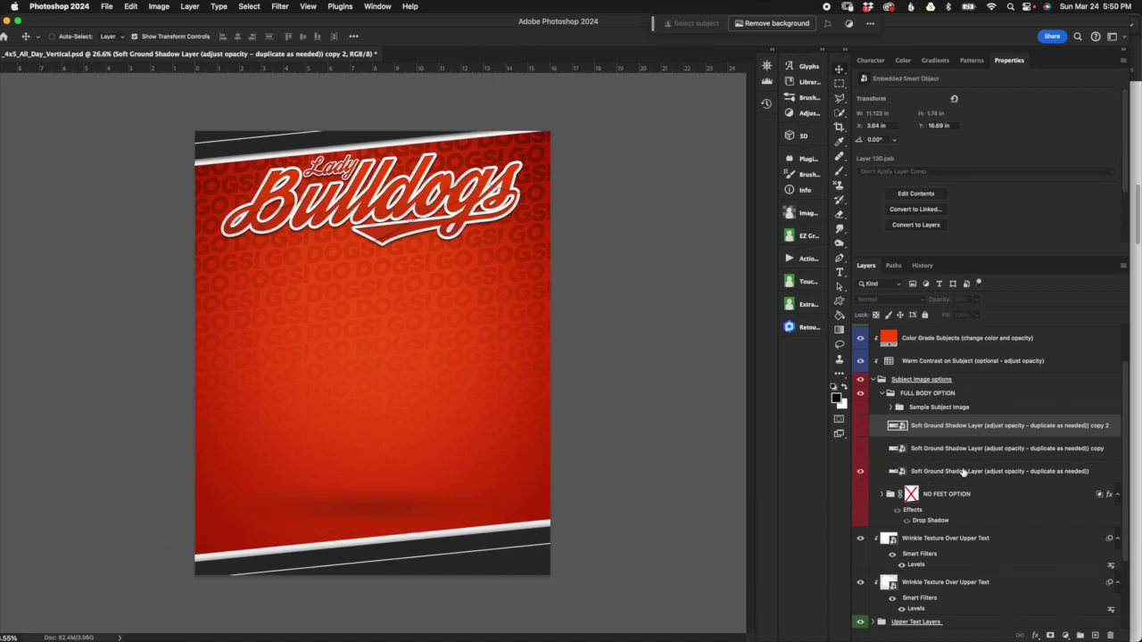
click(977, 474)
drag(941, 301, 943, 301)
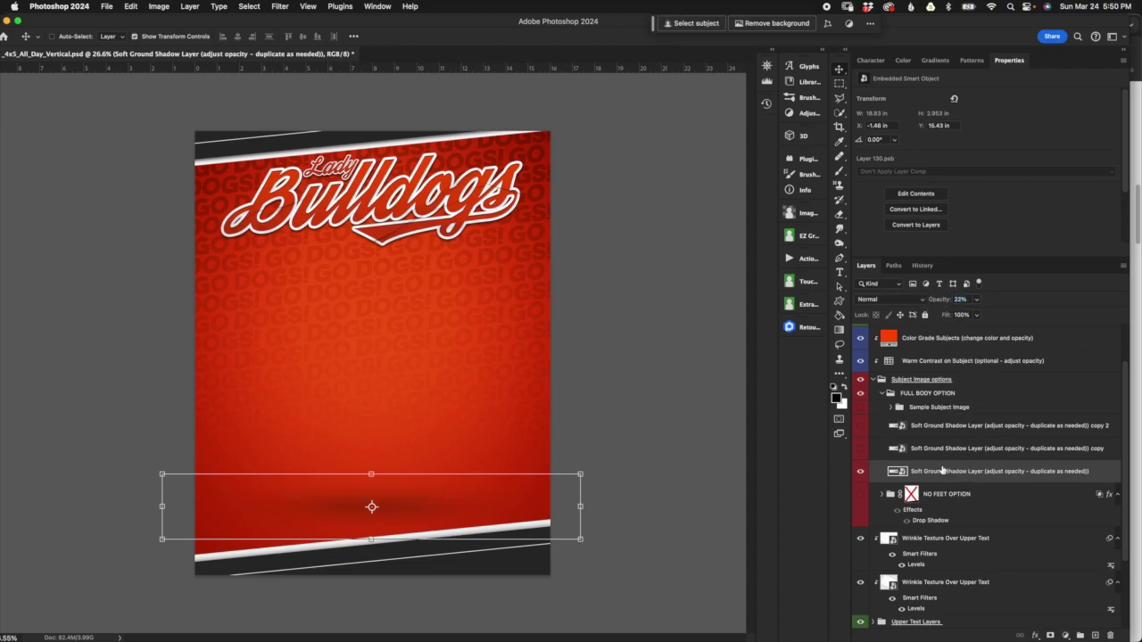
Restore the full-body Sample Subject Image with the ground shadow hidden, then switch back to NO FEET OPTION and collapse the subject groups
click(860, 407)
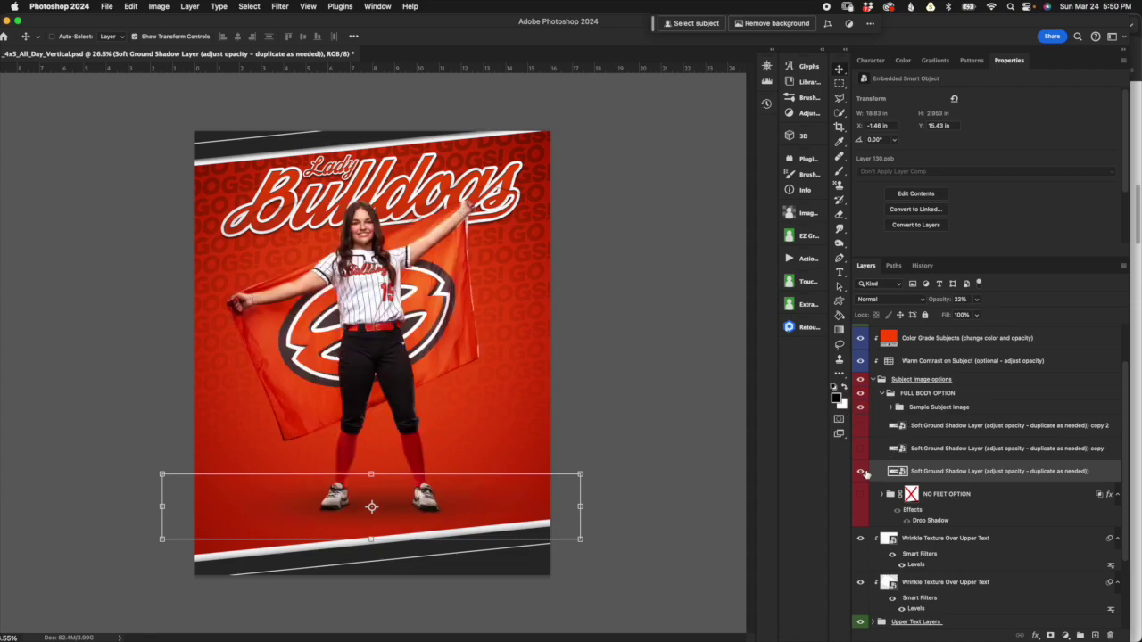
click(860, 472)
click(883, 393)
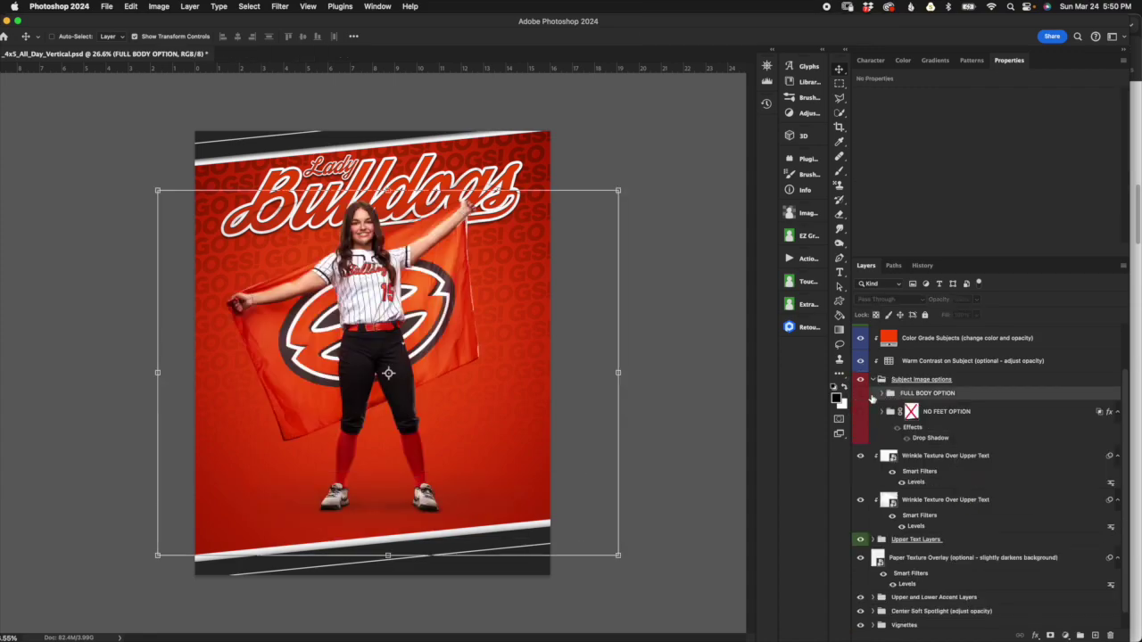
click(859, 394)
click(873, 380)
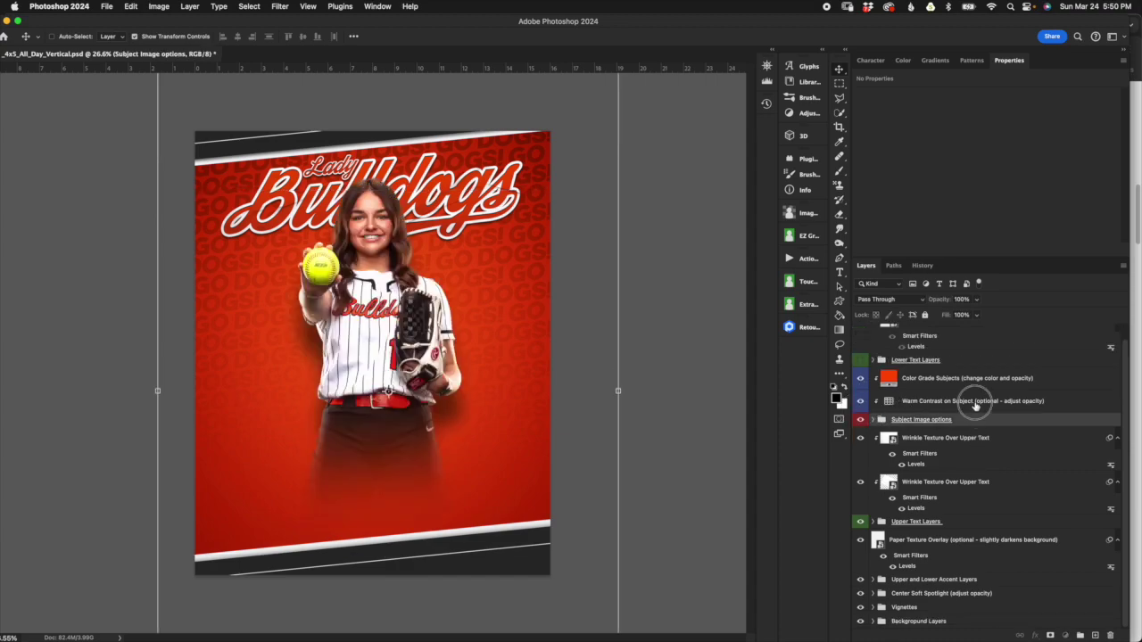
Compare the poster with and without the Warm Contrast and Color Grade layers, then try varying the Warm Contrast layer's opacity
click(975, 401)
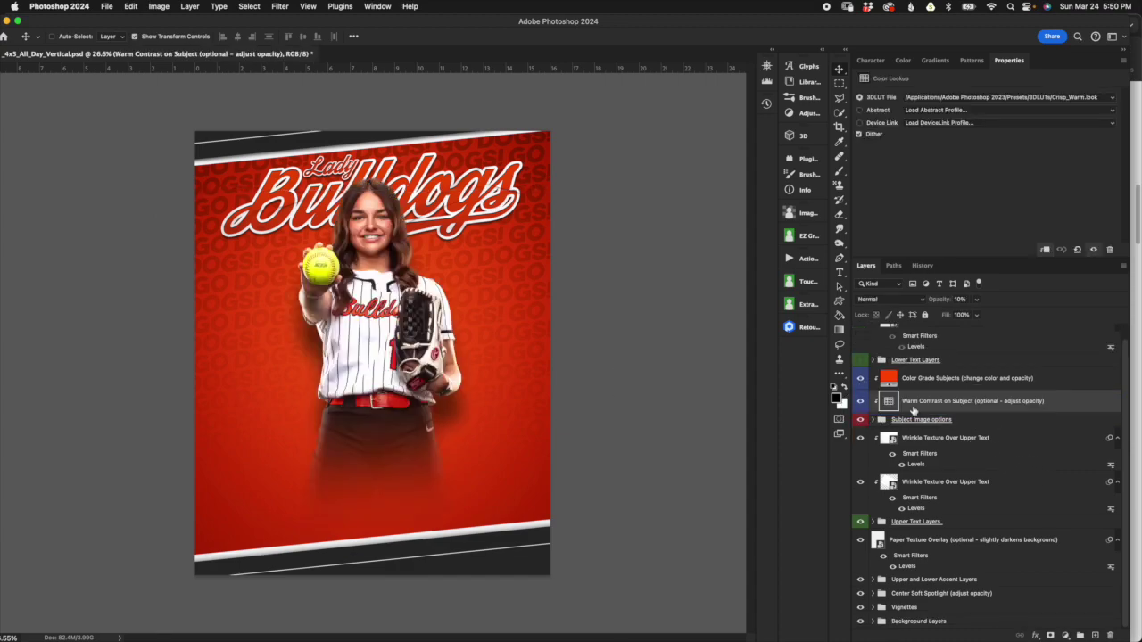
drag(860, 401, 859, 378)
click(956, 382)
click(973, 403)
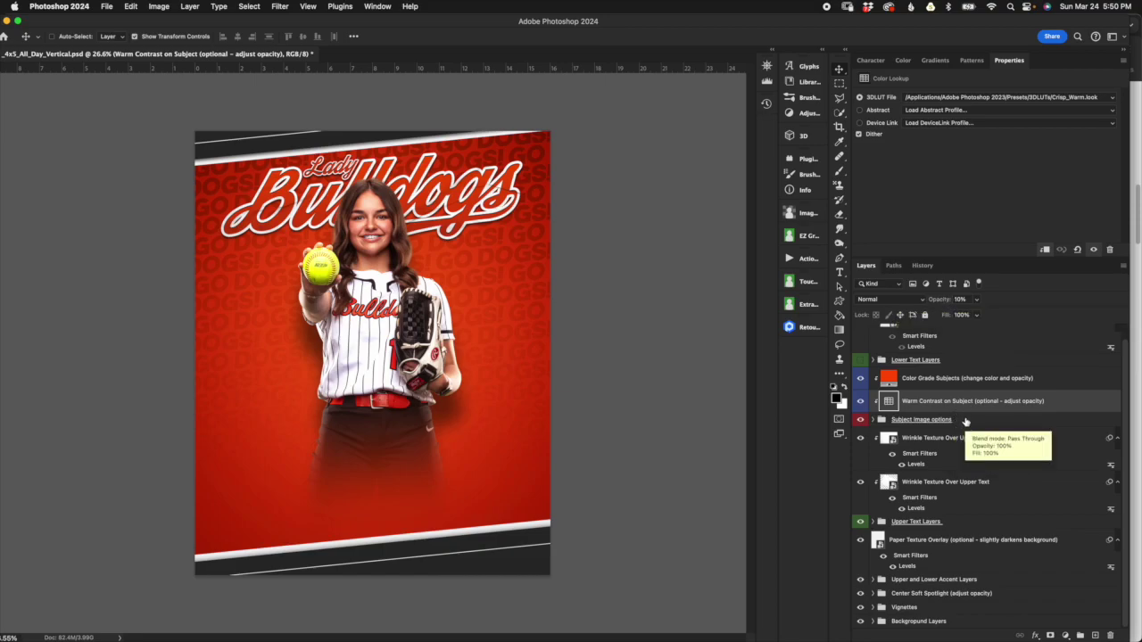
drag(935, 300, 958, 298)
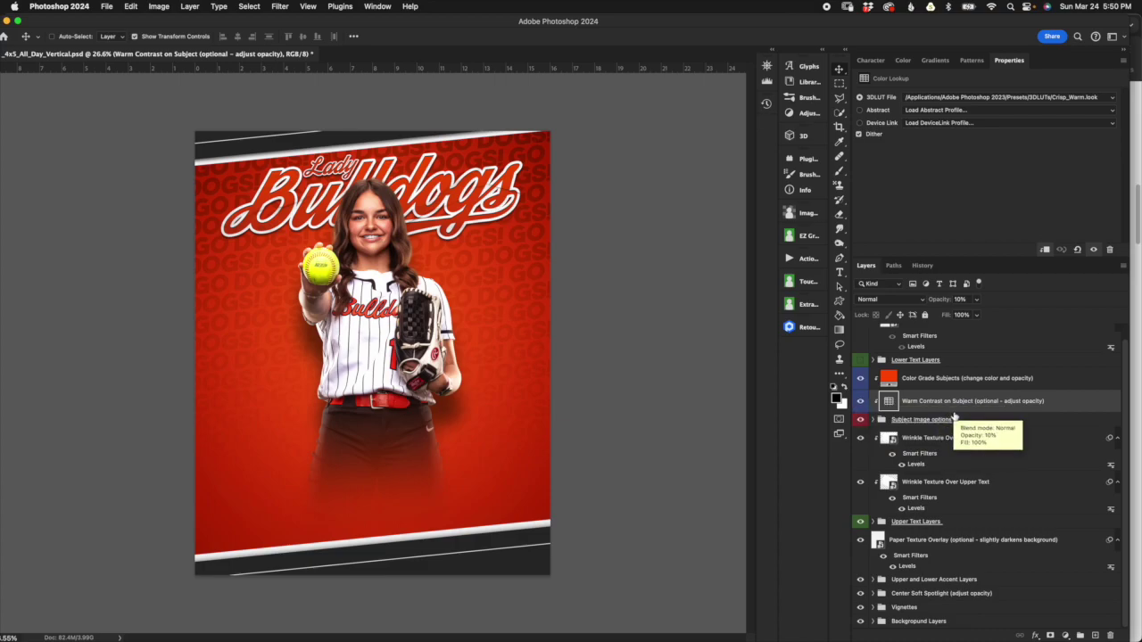
Try other orange shades and then blue 0084ff as the Color Grade Subjects fill color, cancelling the blue
click(954, 379)
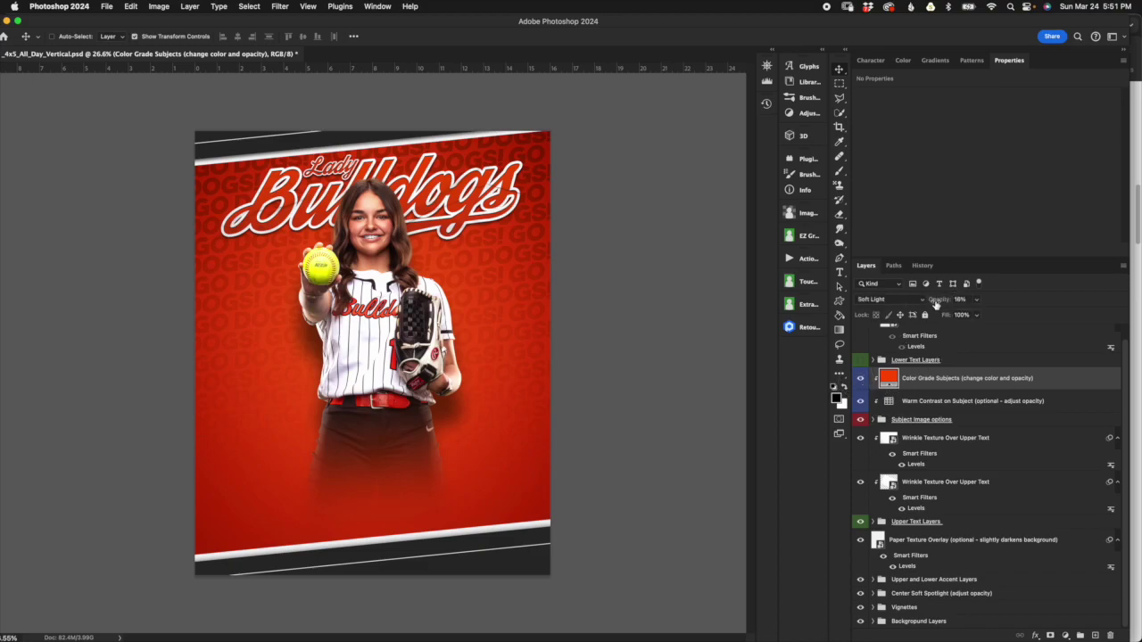
double_click(890, 378)
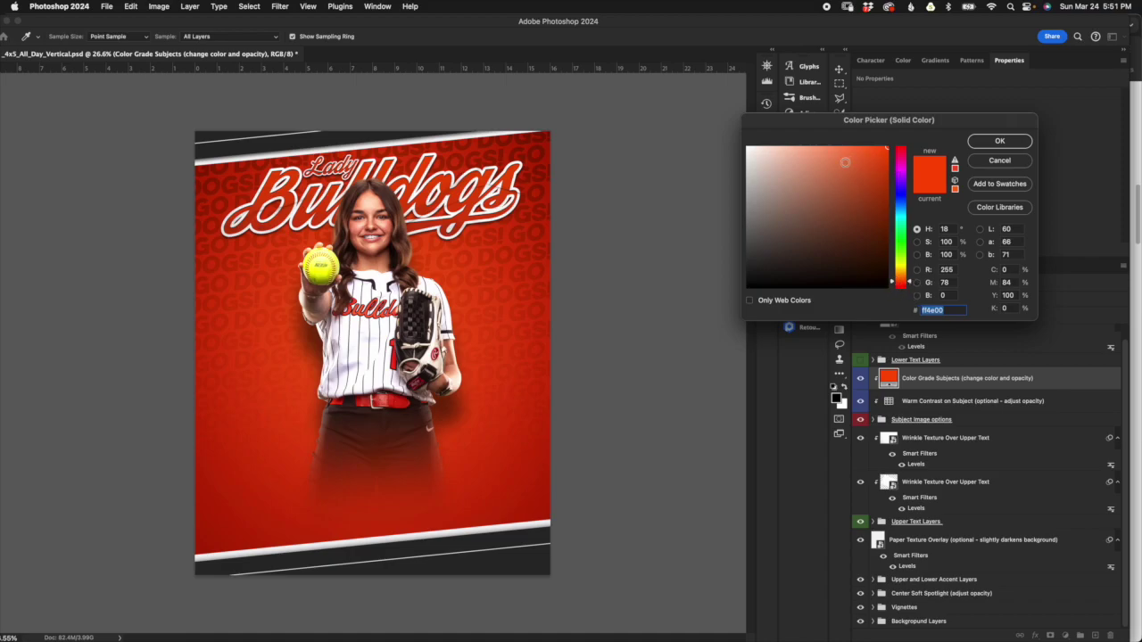
mouse_move(861, 171)
mouse_down()
mouse_move(856, 214)
mouse_move(877, 194)
mouse_move(875, 180)
mouse_move(874, 247)
mouse_move(823, 229)
mouse_move(896, 164)
mouse_move(884, 158)
mouse_up()
key(Return)
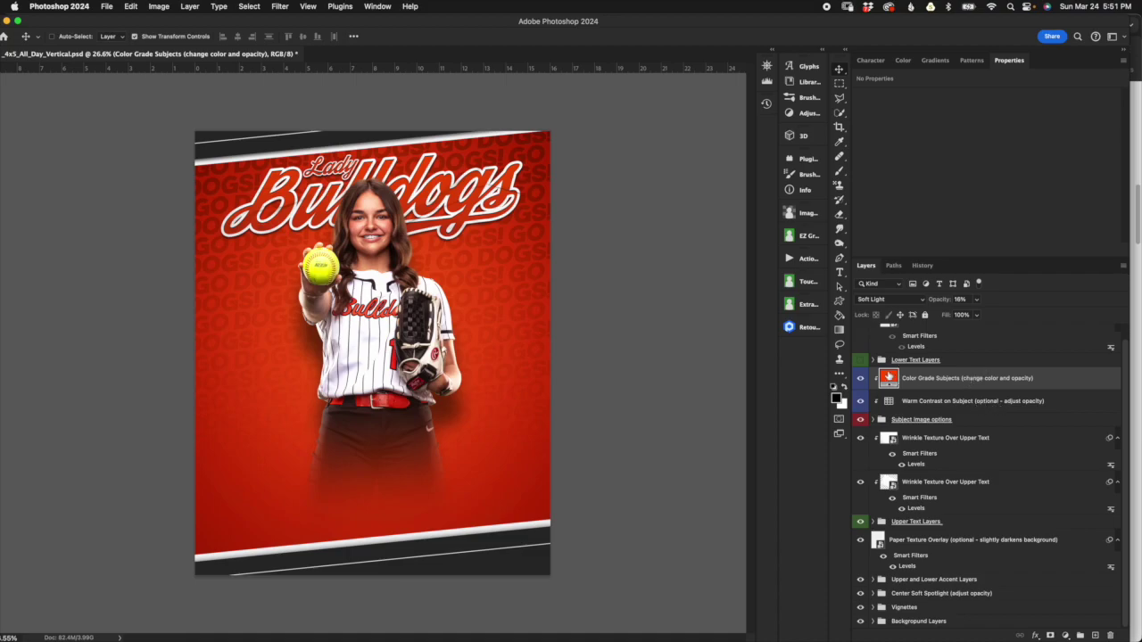
double_click(889, 377)
click(897, 207)
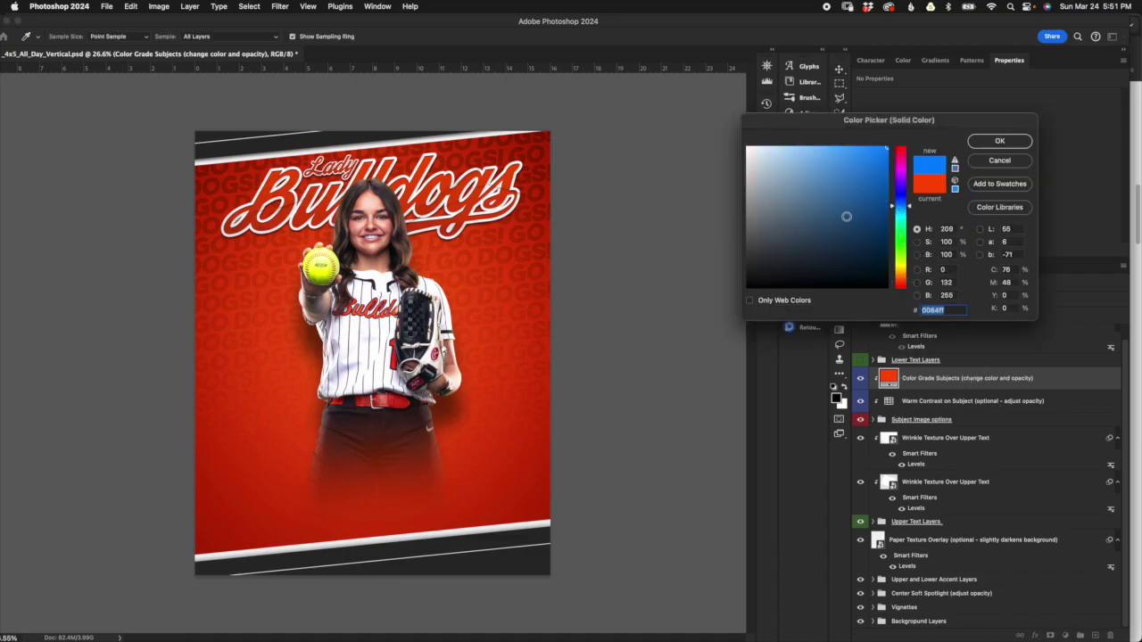
click(998, 162)
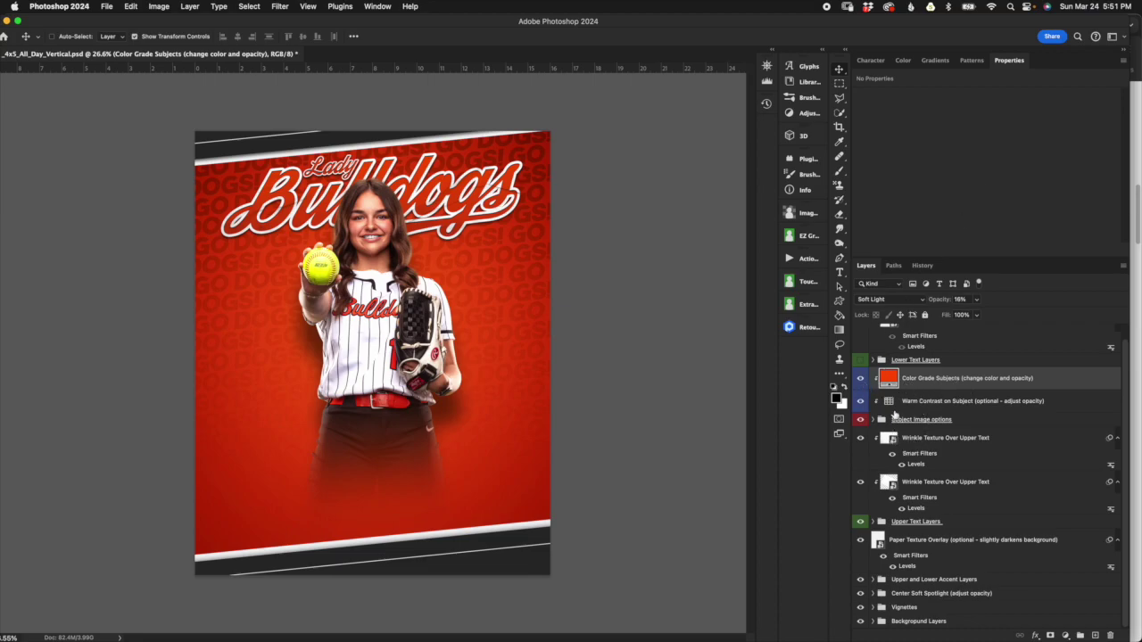
Show the Lower Text Layers group and expand it to reveal its text options
scroll(895, 416, up, 1)
click(860, 374)
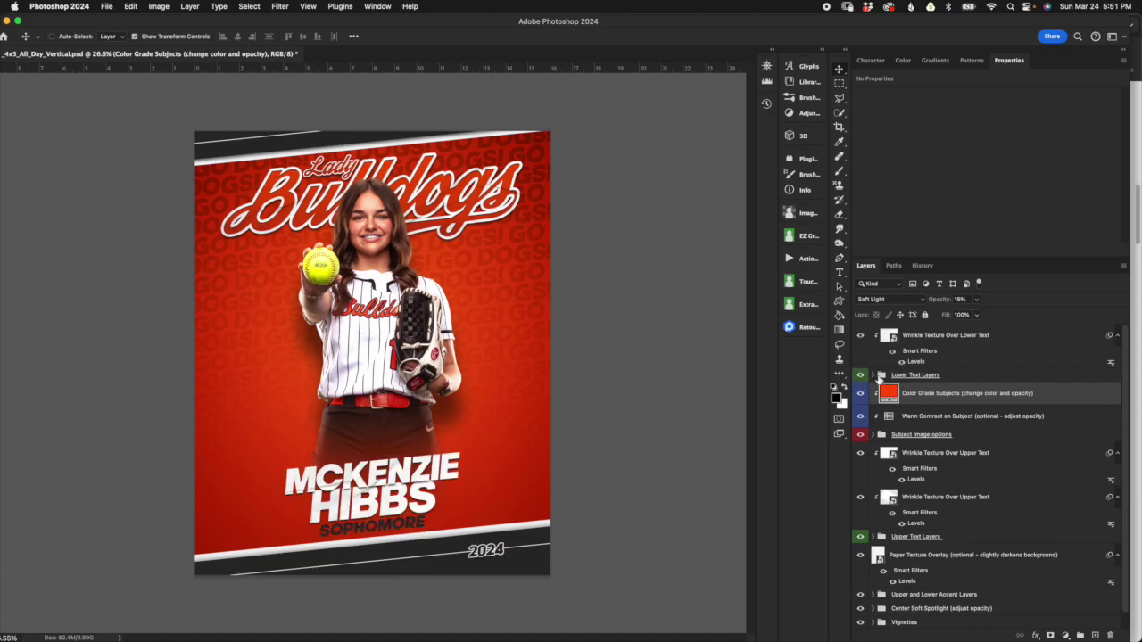
click(874, 376)
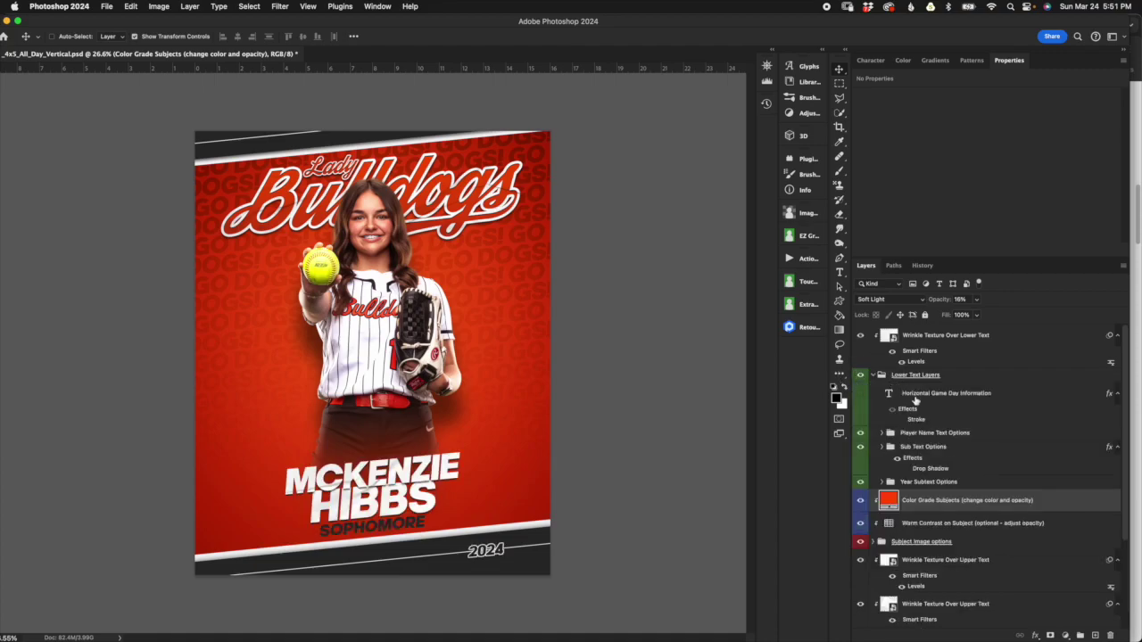
Show the Horizontal Game Day Information text layer and hide the Upper and Lower Accent Layers group
click(976, 446)
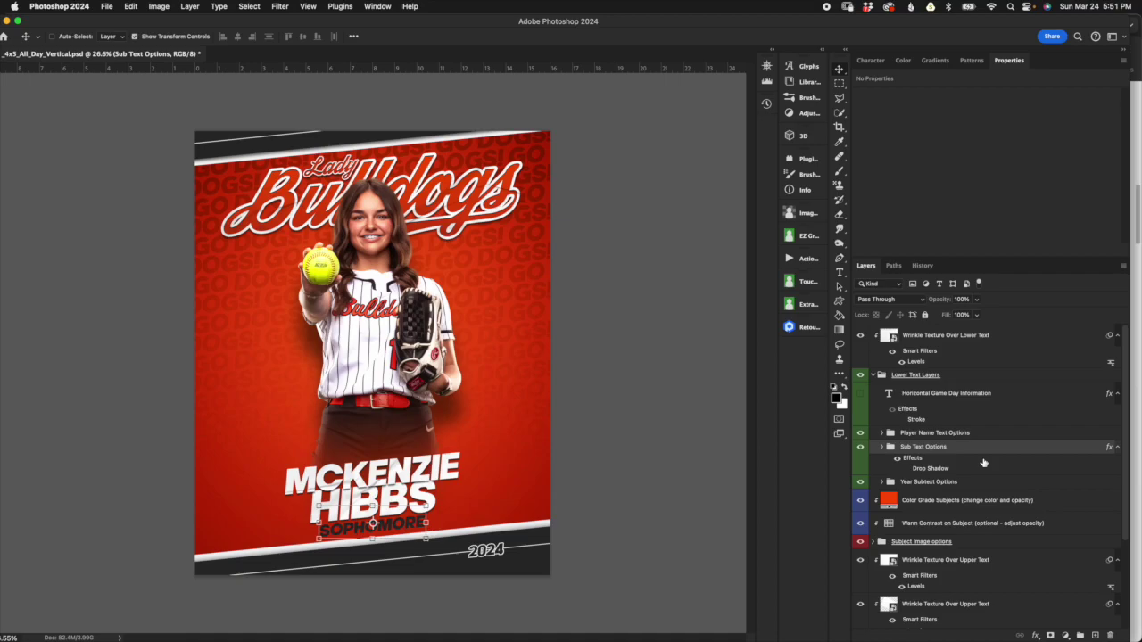
click(970, 393)
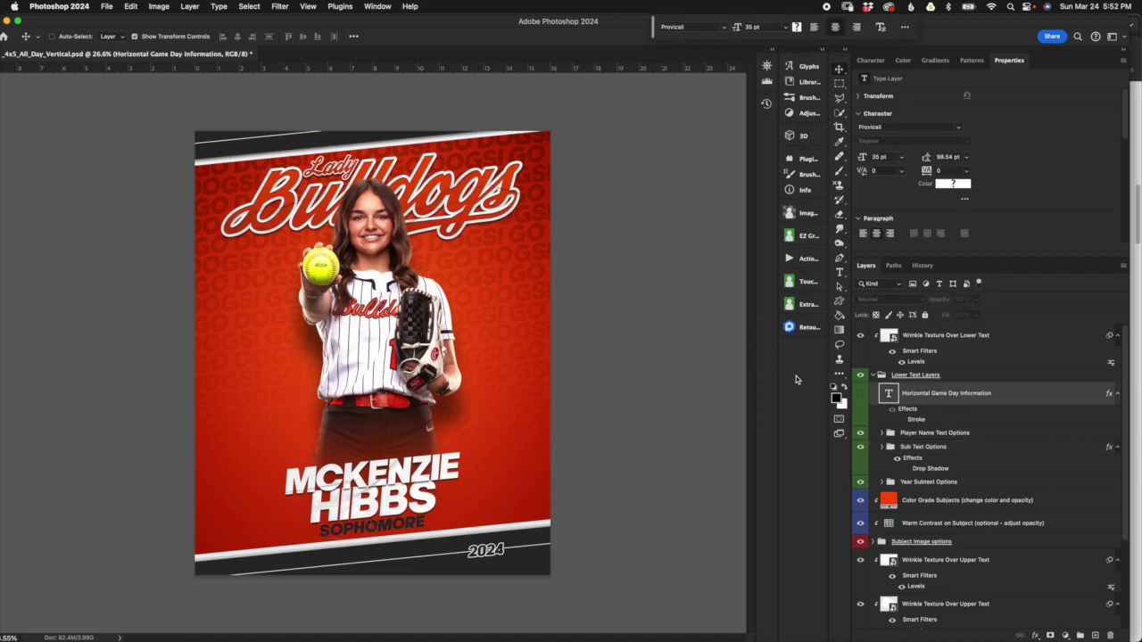
click(860, 393)
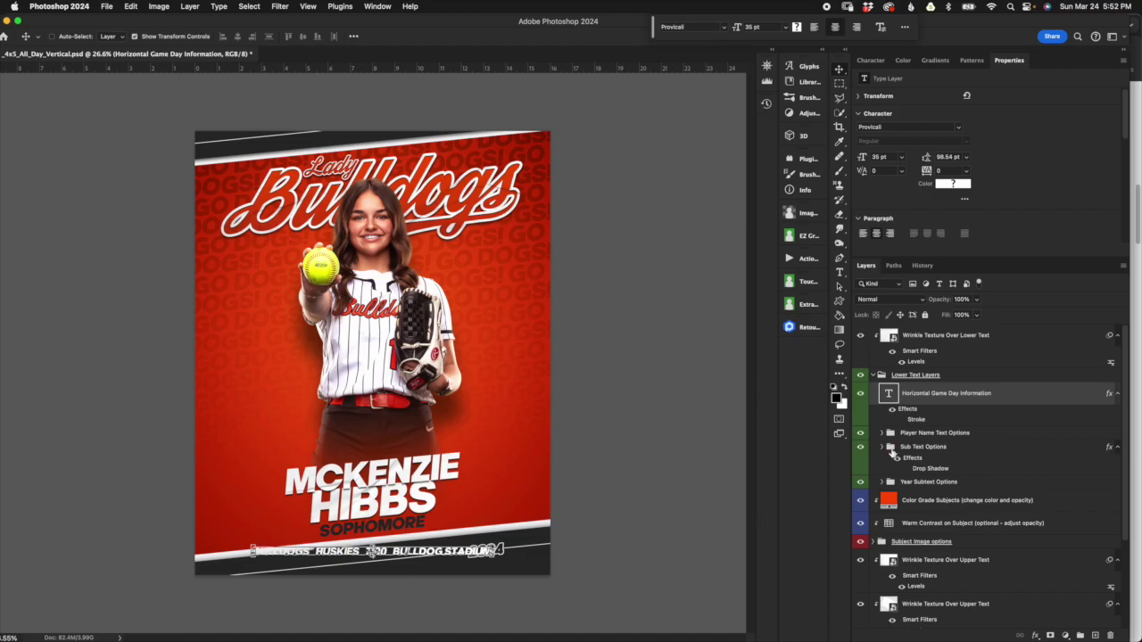
scroll(892, 453, down, 3)
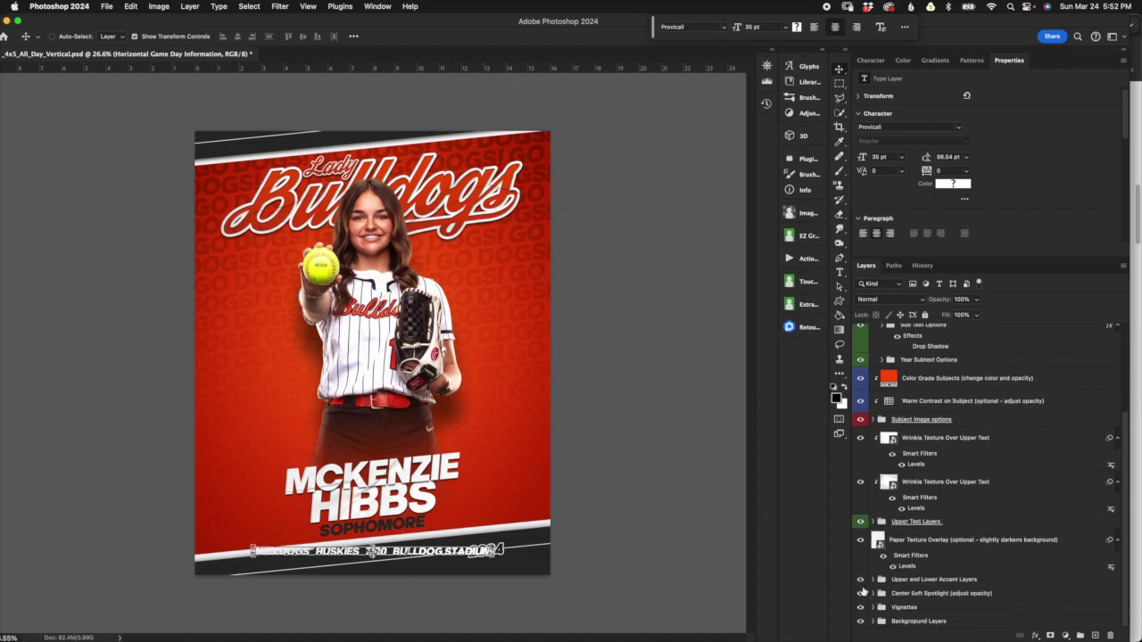
click(860, 579)
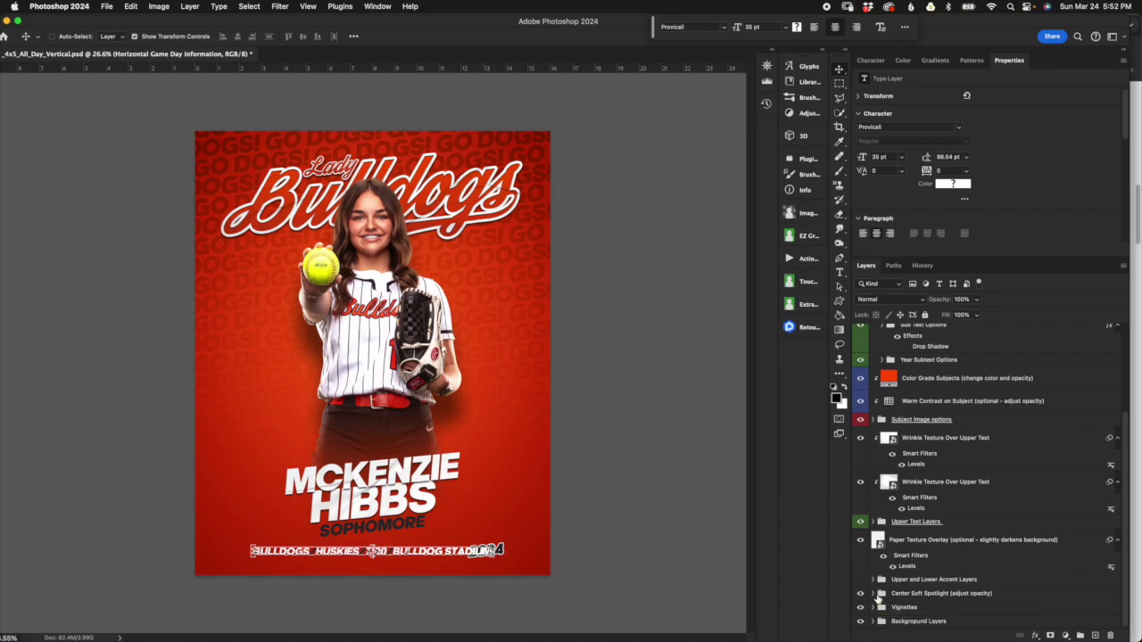
Hide the Sub Text Options and Year Subtext Options groups so only the player name and game day line remain
scroll(556, 570, up, 5)
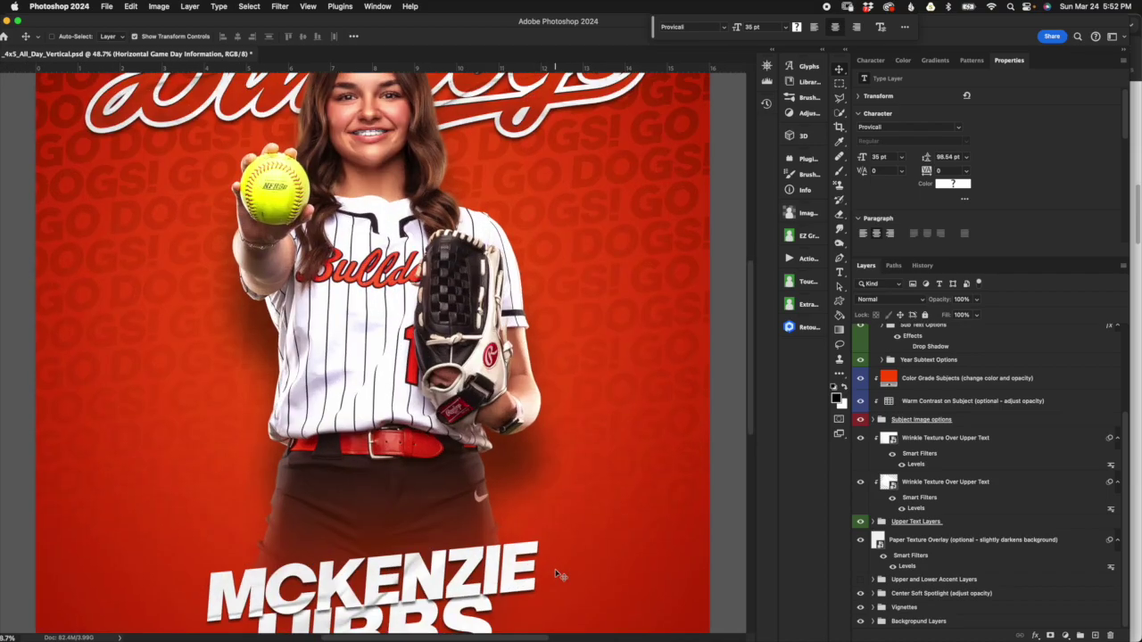
scroll(556, 570, down, 2)
scroll(557, 570, down, 1)
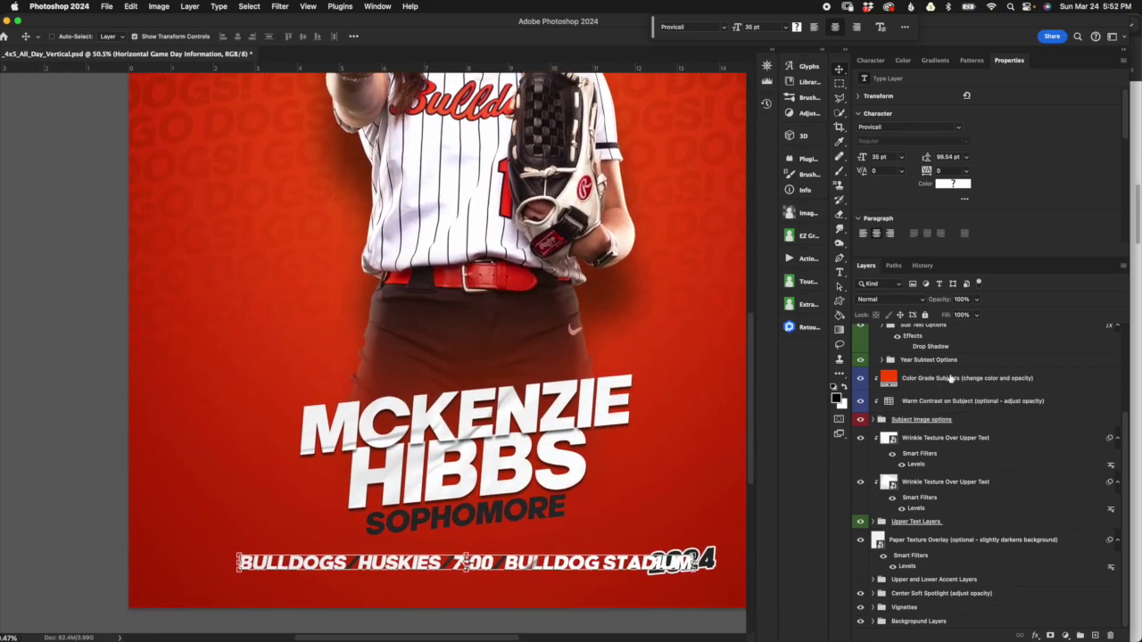
scroll(938, 376, up, 3)
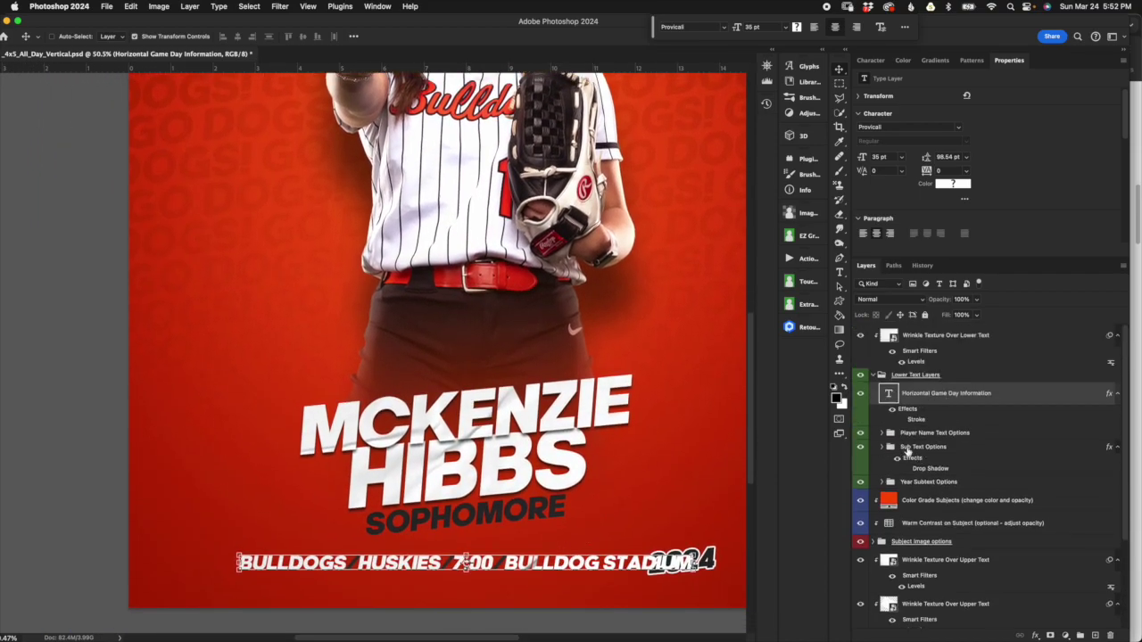
click(862, 447)
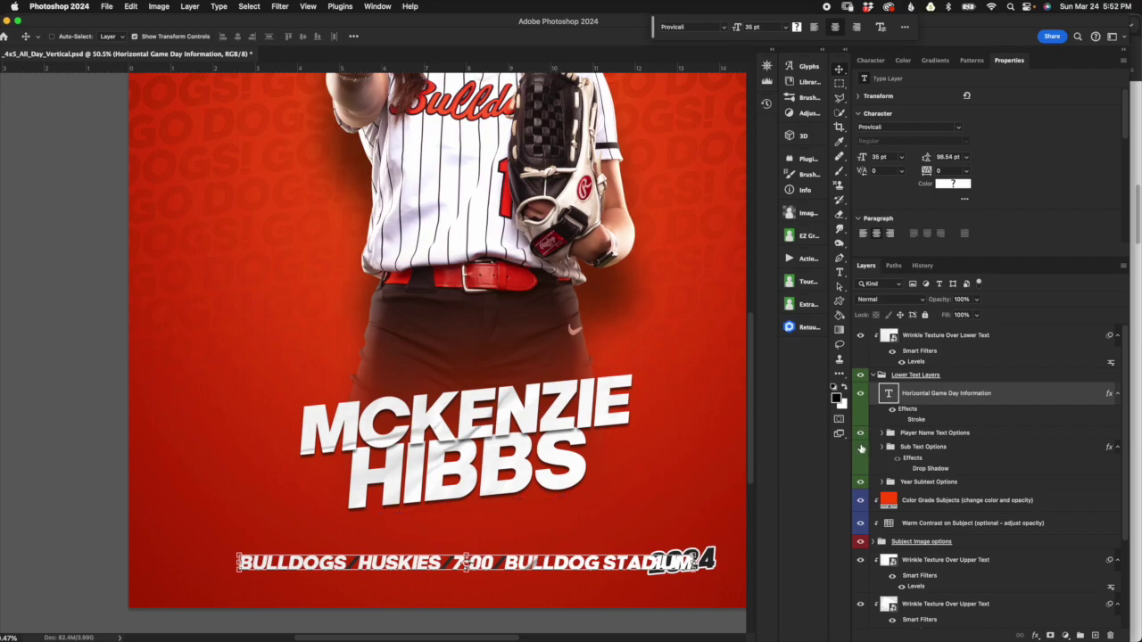
click(861, 483)
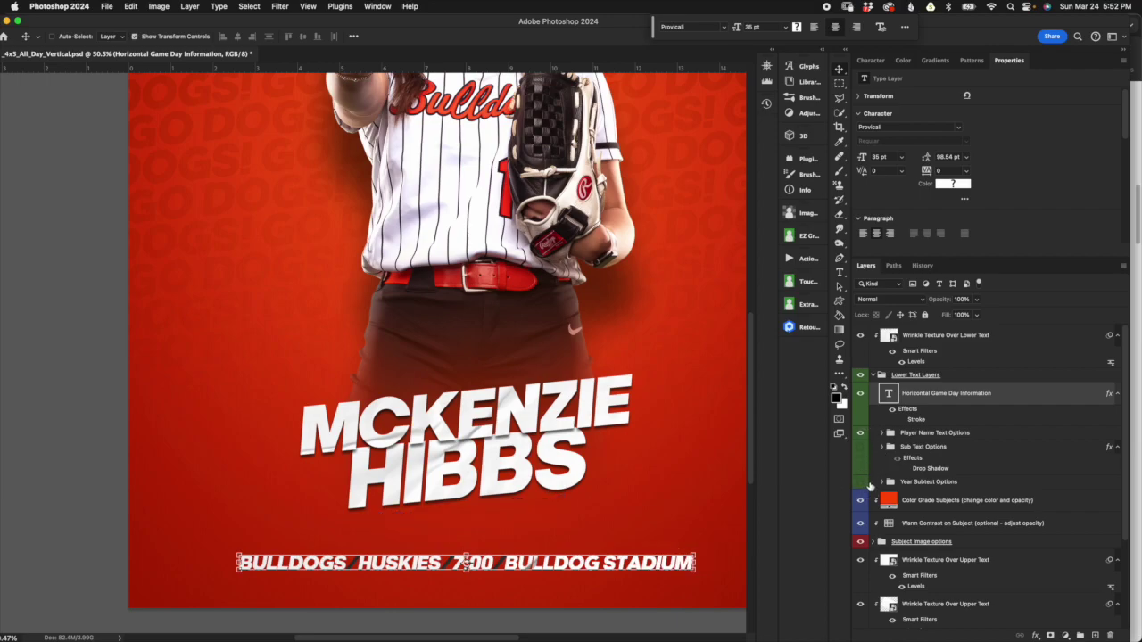
scroll(667, 566, down, 1)
scroll(667, 566, right, 2)
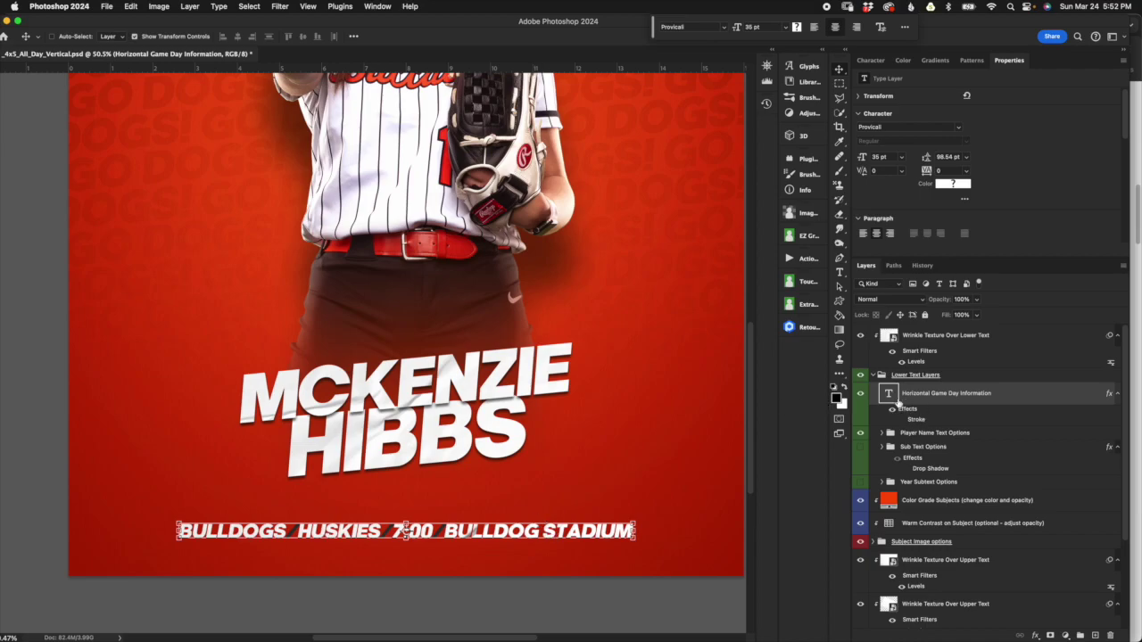
Examine the Horizontal Game Day Information text by selecting the whole line, the word BULLDOGS and the first slash separator
double_click(890, 394)
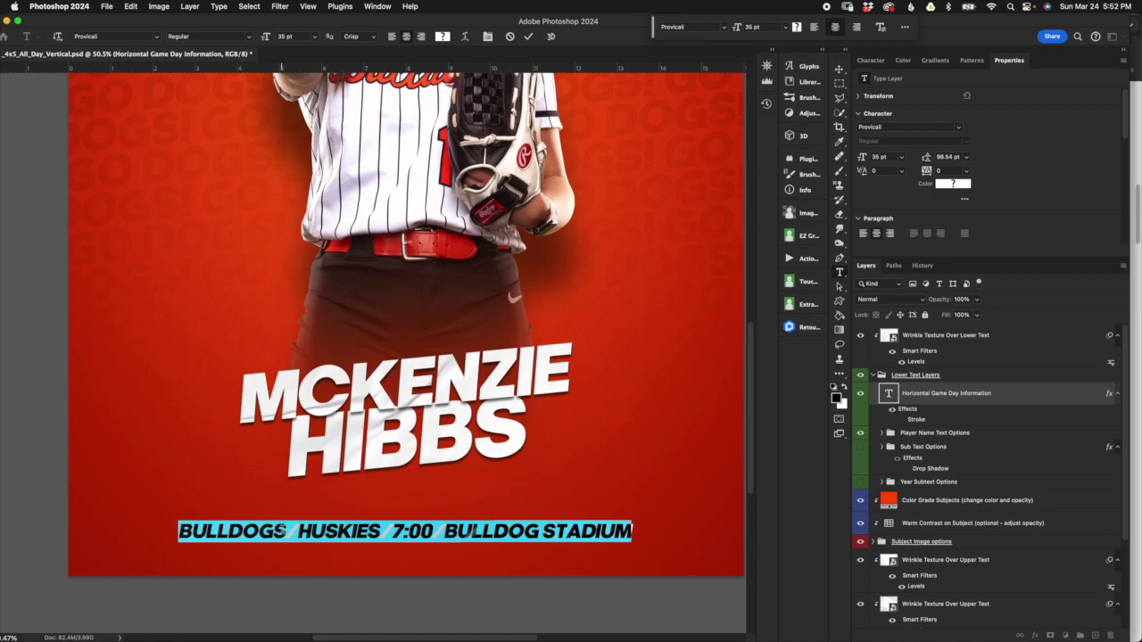
click(288, 520)
drag(287, 528, 176, 527)
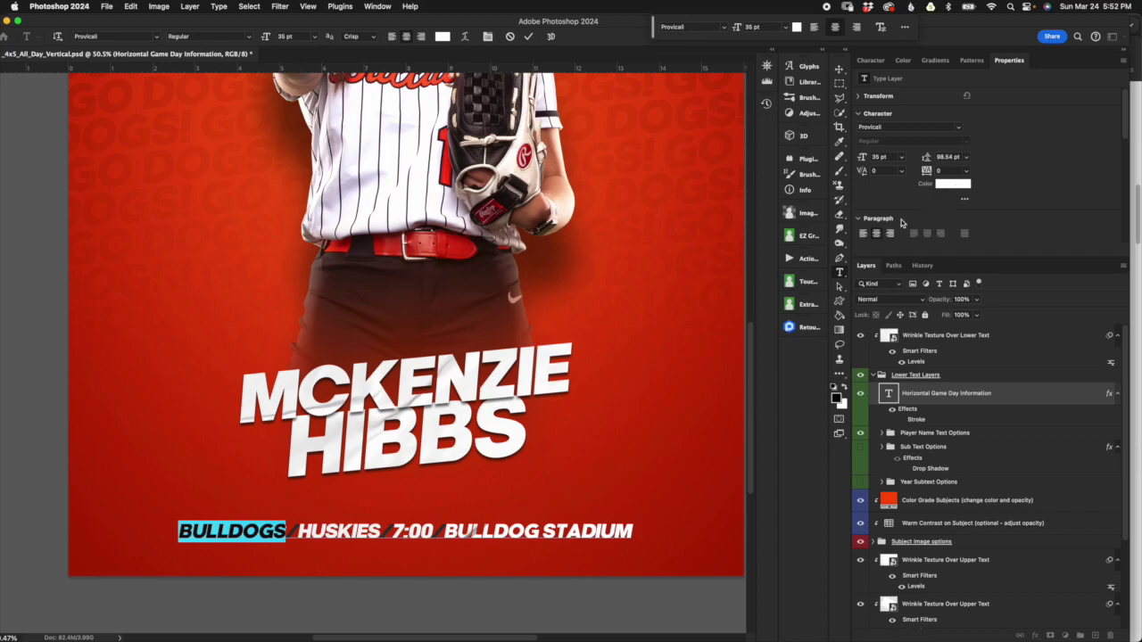
drag(286, 532, 298, 532)
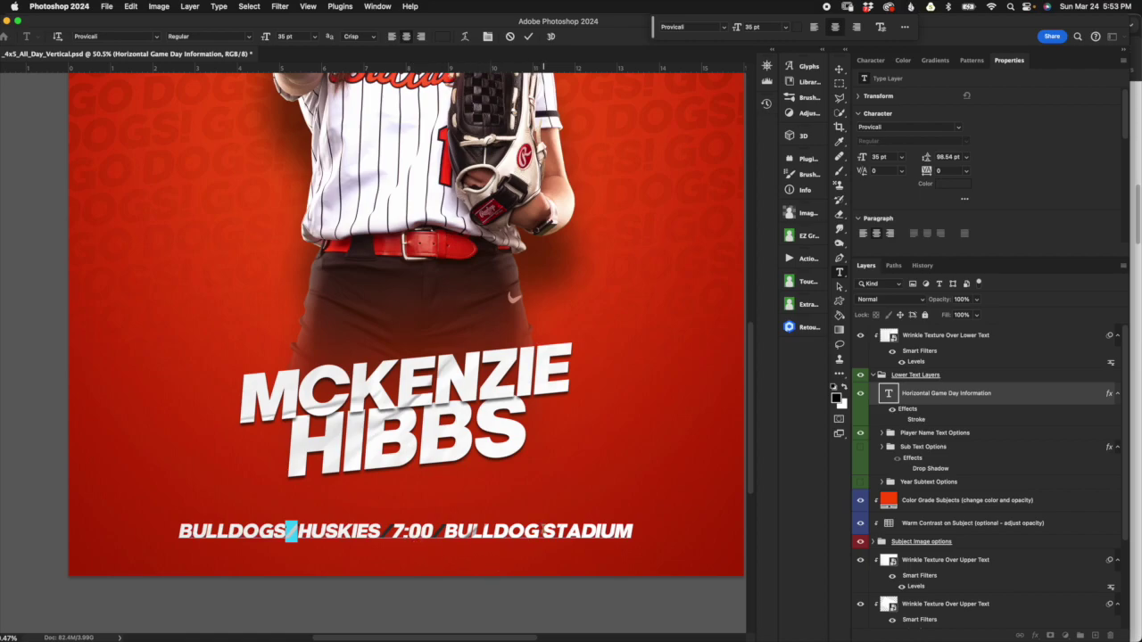
double_click(542, 529)
click(890, 394)
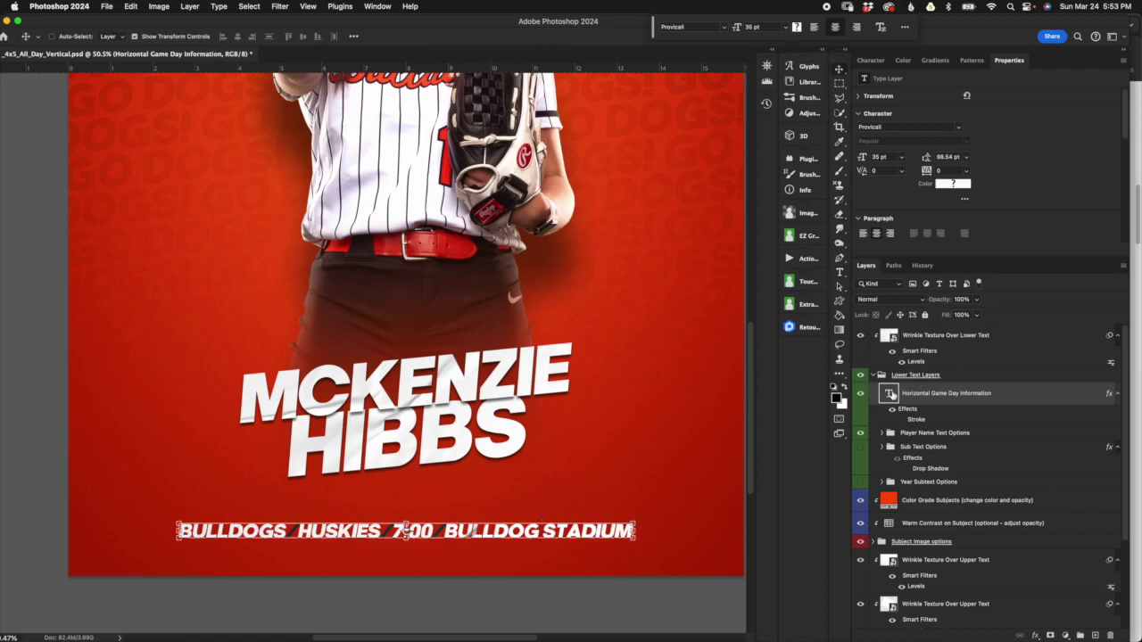
double_click(889, 395)
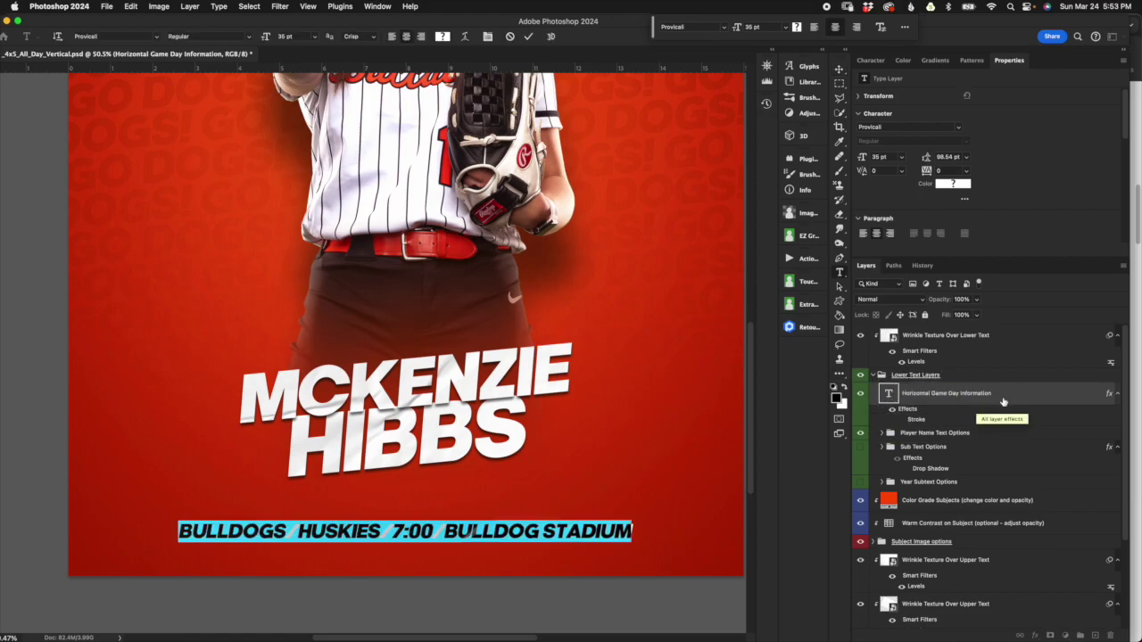
click(953, 411)
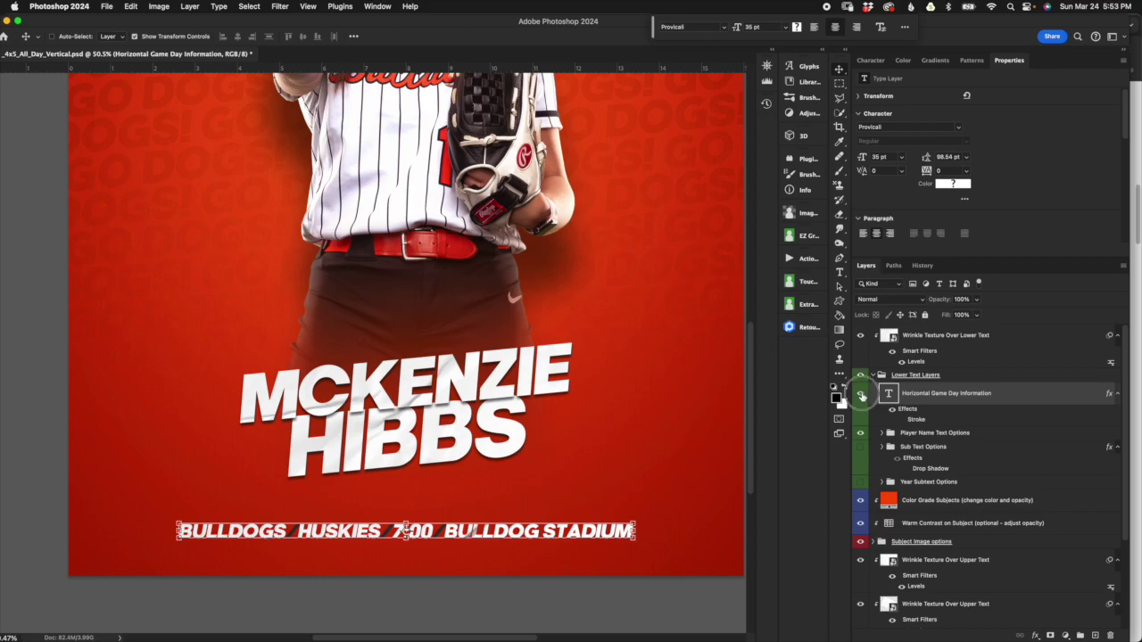
Hide the Horizontal Game Day Information layer and show the Sub Text Options and Year Subtext Options groups
click(860, 393)
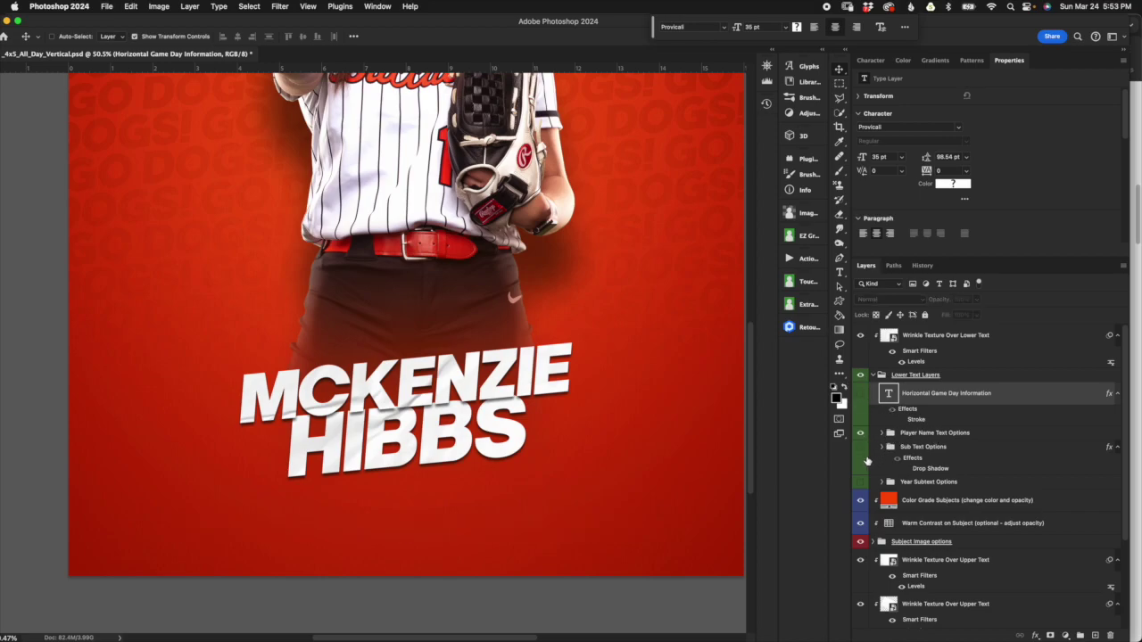
click(860, 446)
click(859, 446)
click(860, 446)
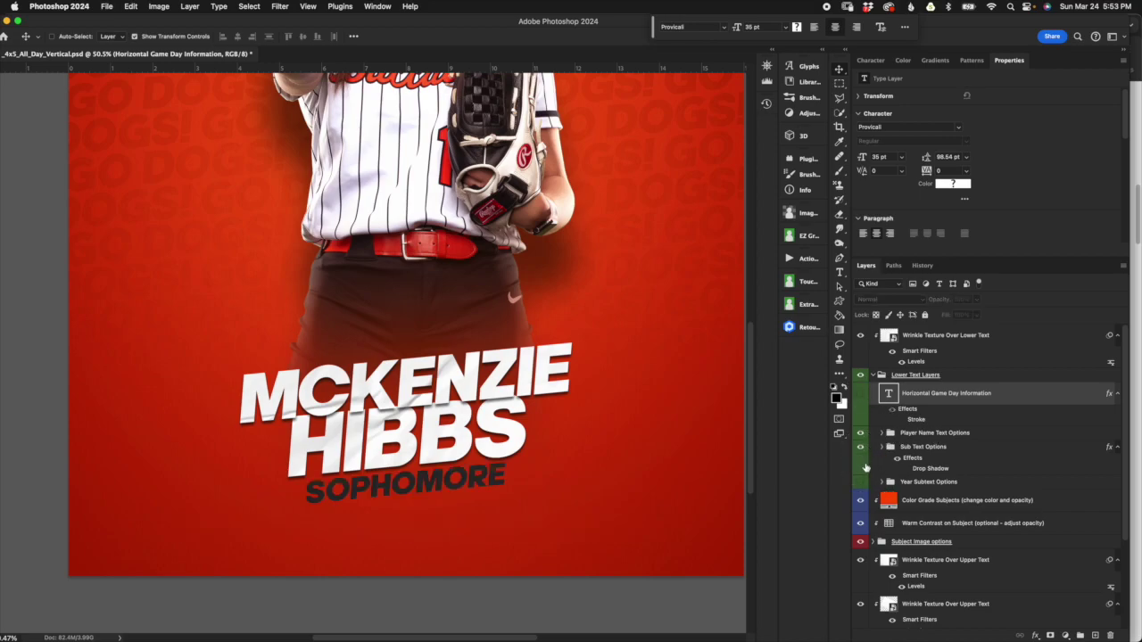
click(859, 482)
Expand the Player Name Text Options group and inspect its full name, First Name and Last Name layers
click(927, 433)
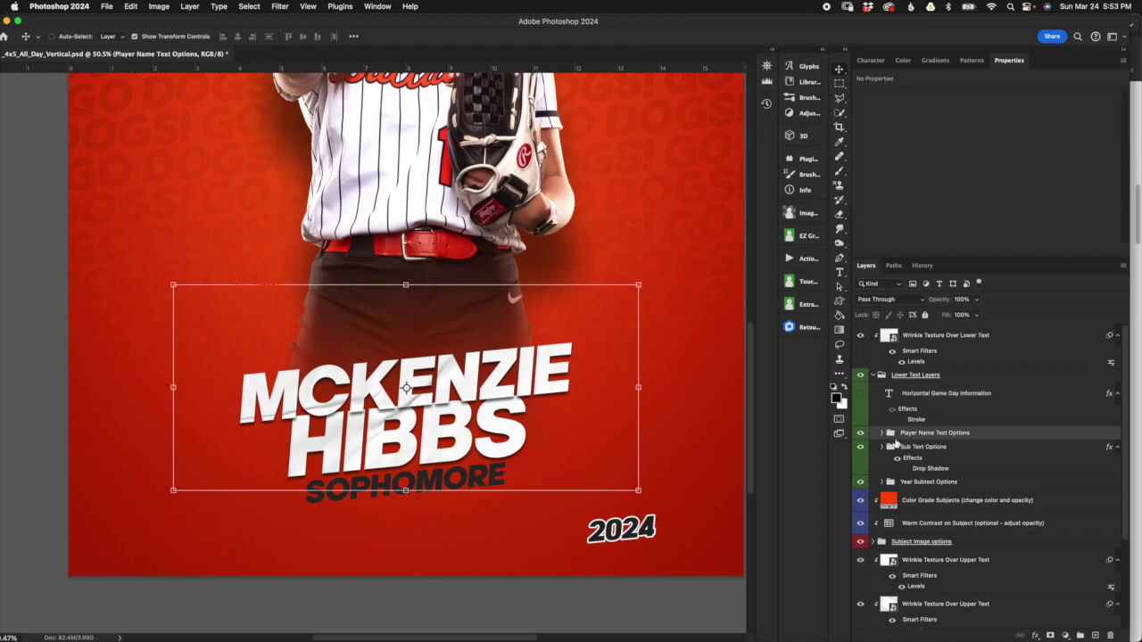
click(881, 433)
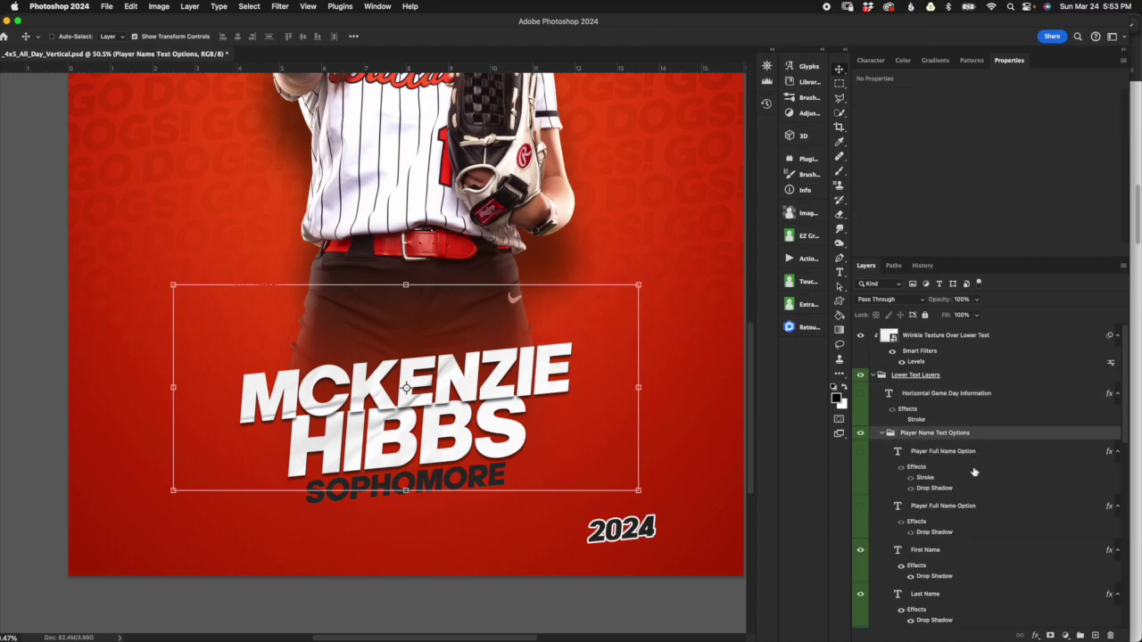
scroll(967, 465, down, 6)
scroll(970, 467, up, 1)
click(971, 412)
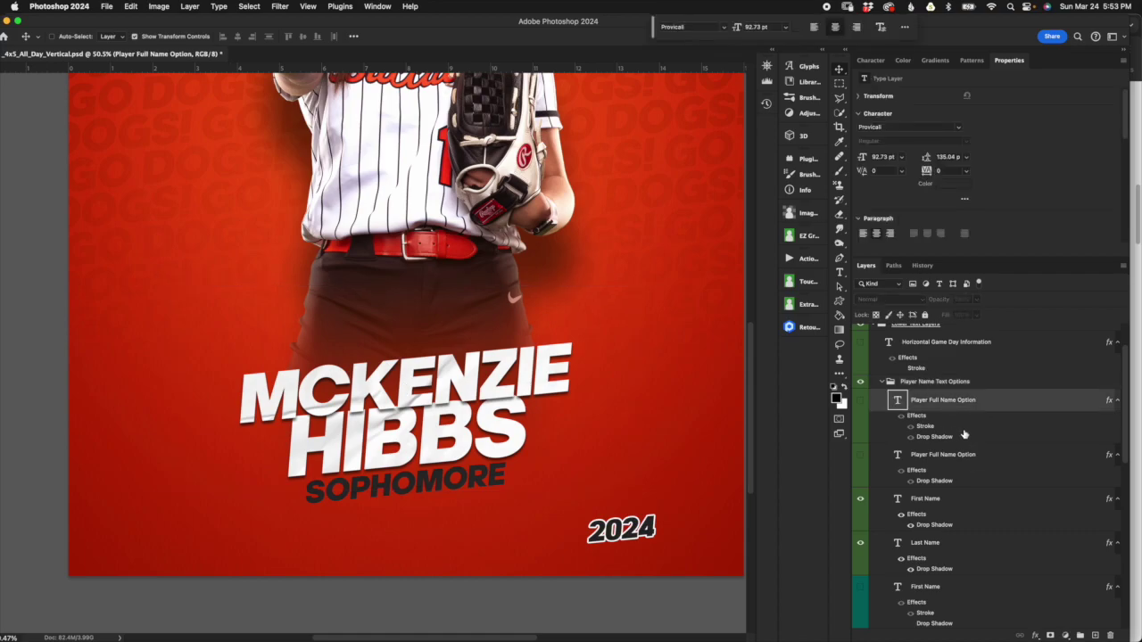
click(949, 503)
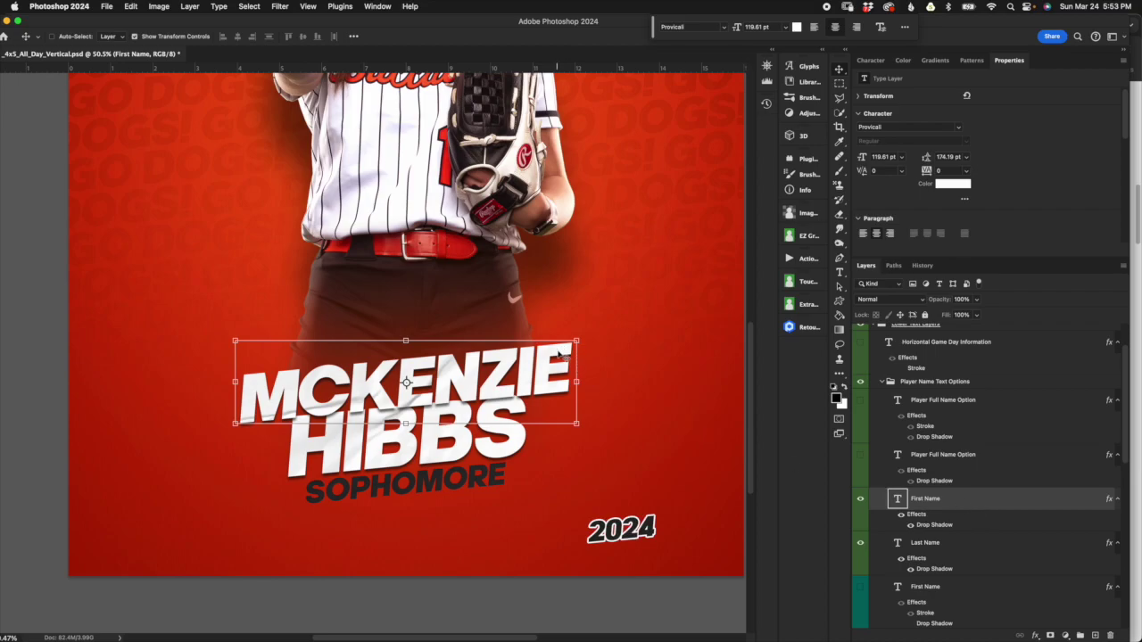
click(957, 551)
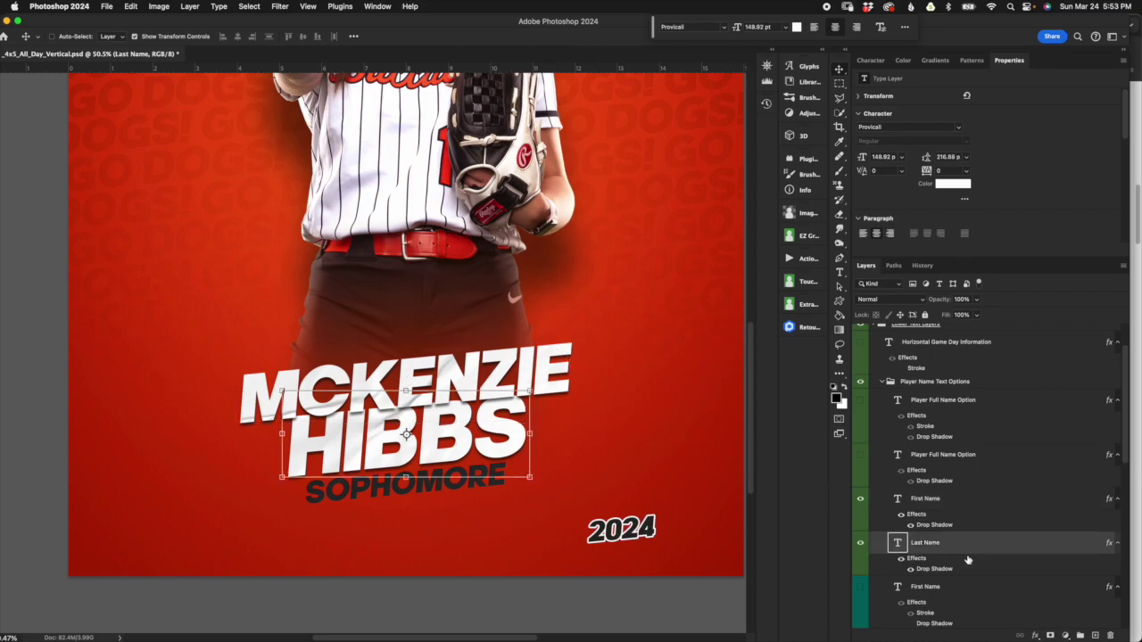
Check the text color of the visible First Name layer and cancel the color picker
click(966, 506)
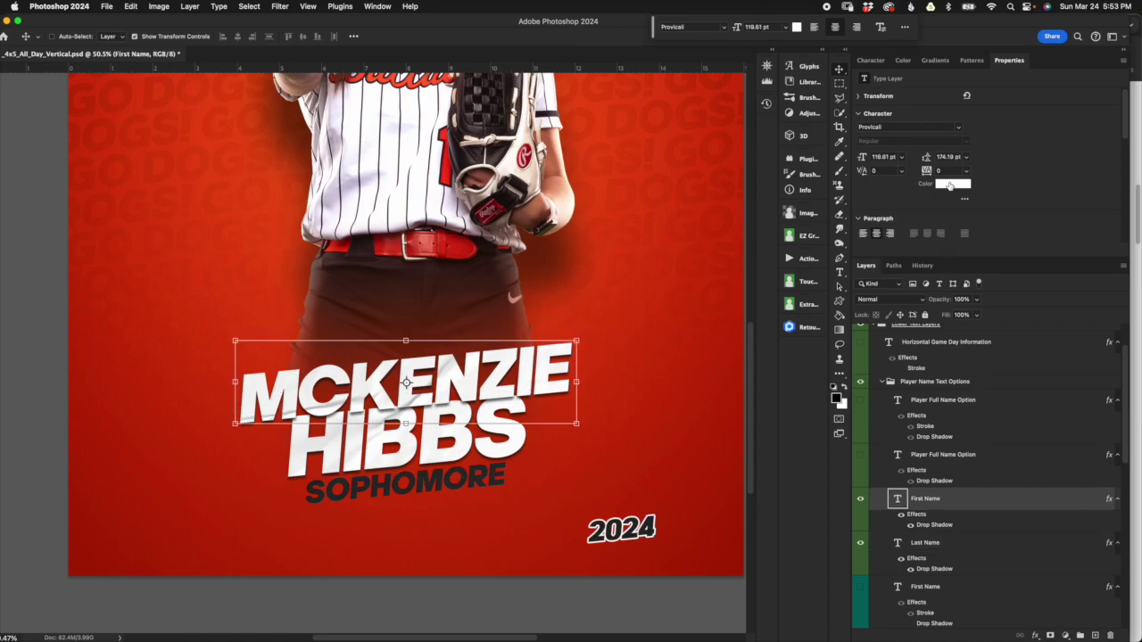
click(951, 184)
click(1000, 161)
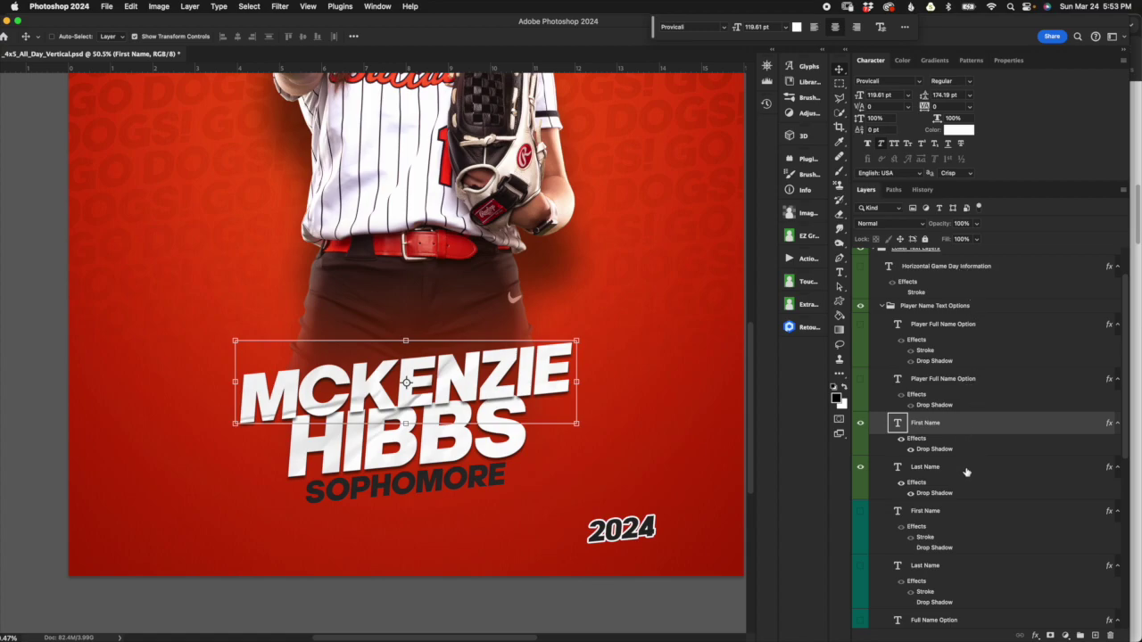
Hide the visible First Name and Last Name layers and show the Player Full Name Option that has only a drop shadow
click(966, 471)
click(860, 467)
click(860, 423)
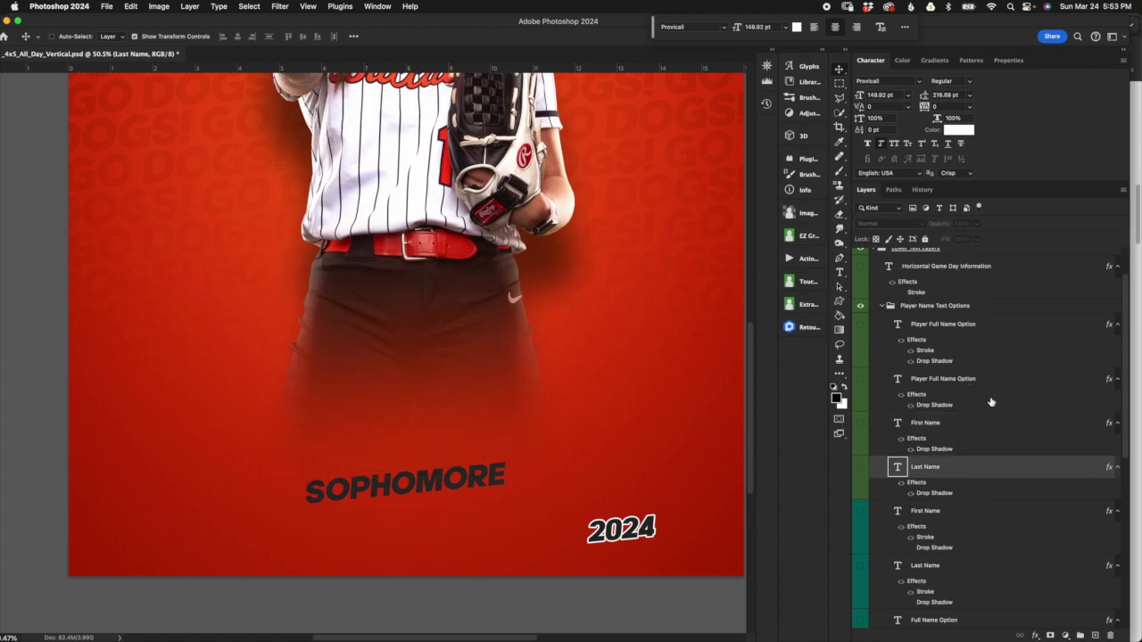
click(994, 404)
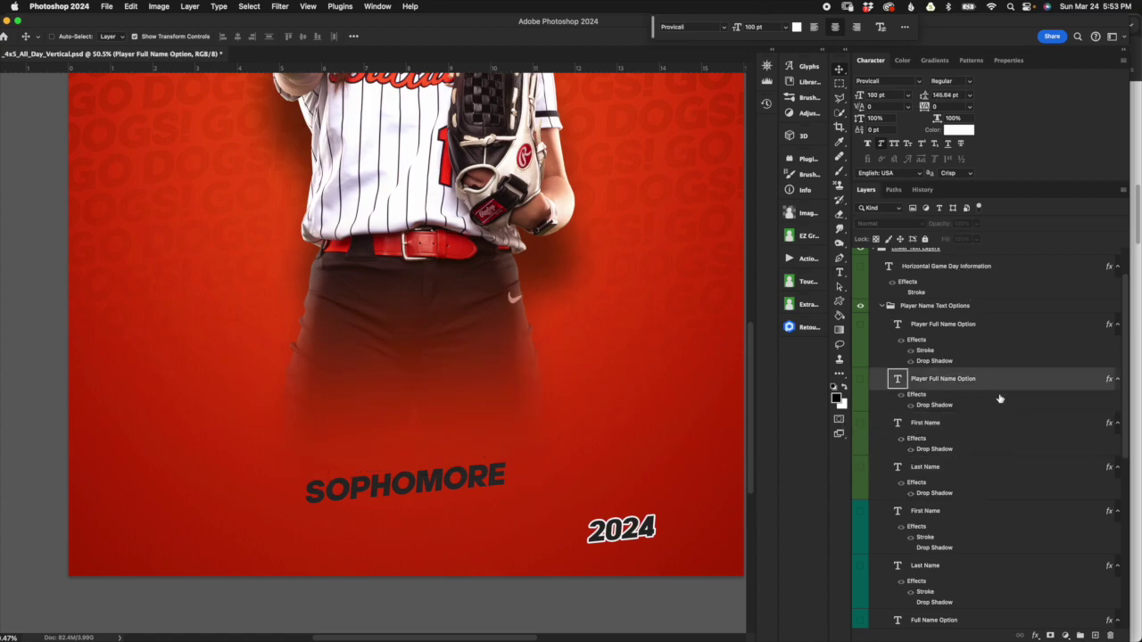
click(861, 380)
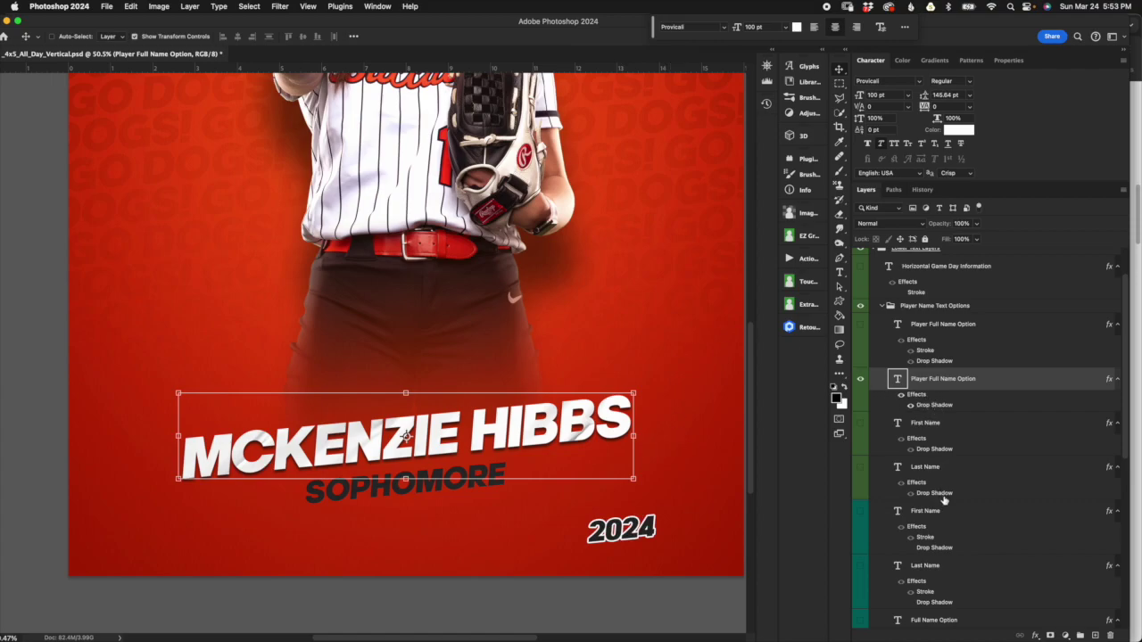
Replace the drop-shadow-only full name with the Player Full Name Option that has a stroke and drop shadow
click(860, 379)
click(939, 325)
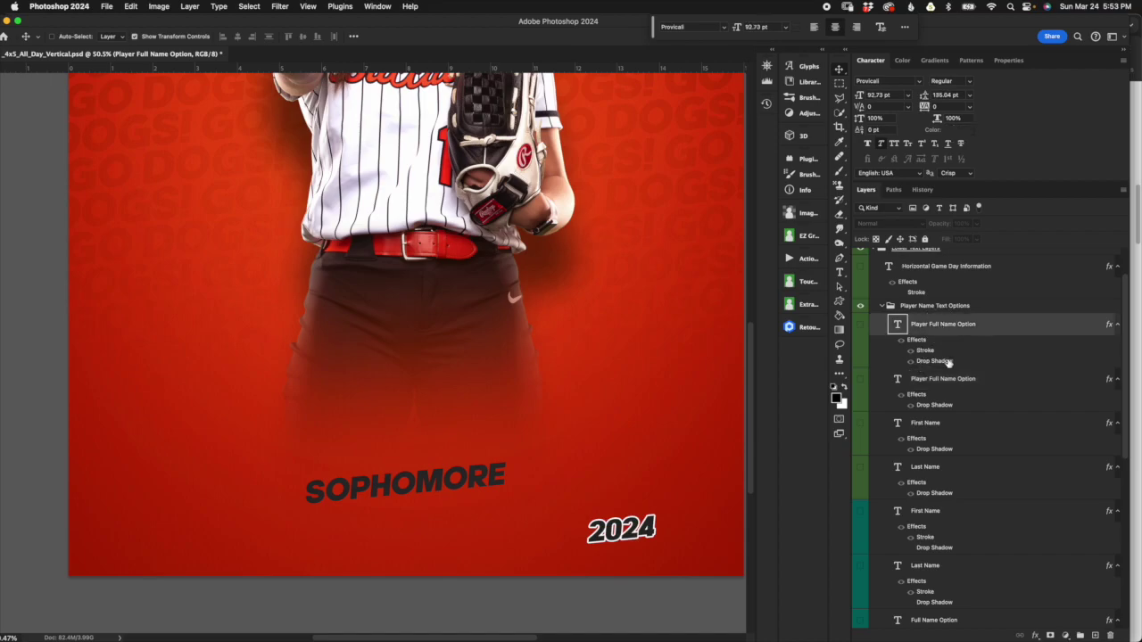
click(860, 325)
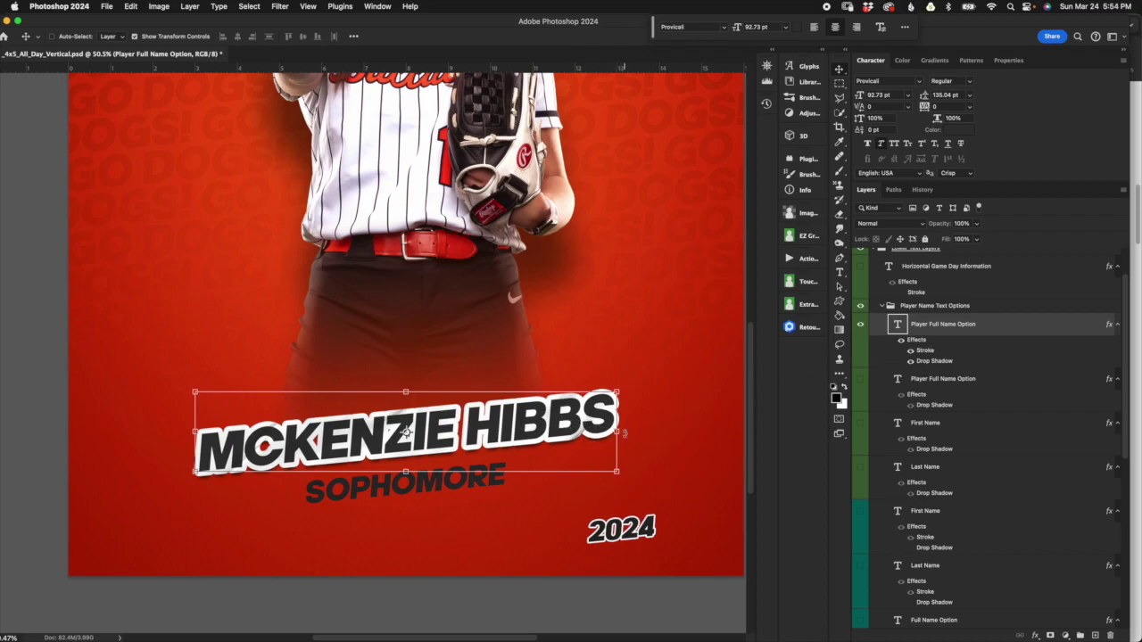
Review the Stroke settings and text color of the stroked Player Full Name Option, cancelling both dialogs
double_click(928, 350)
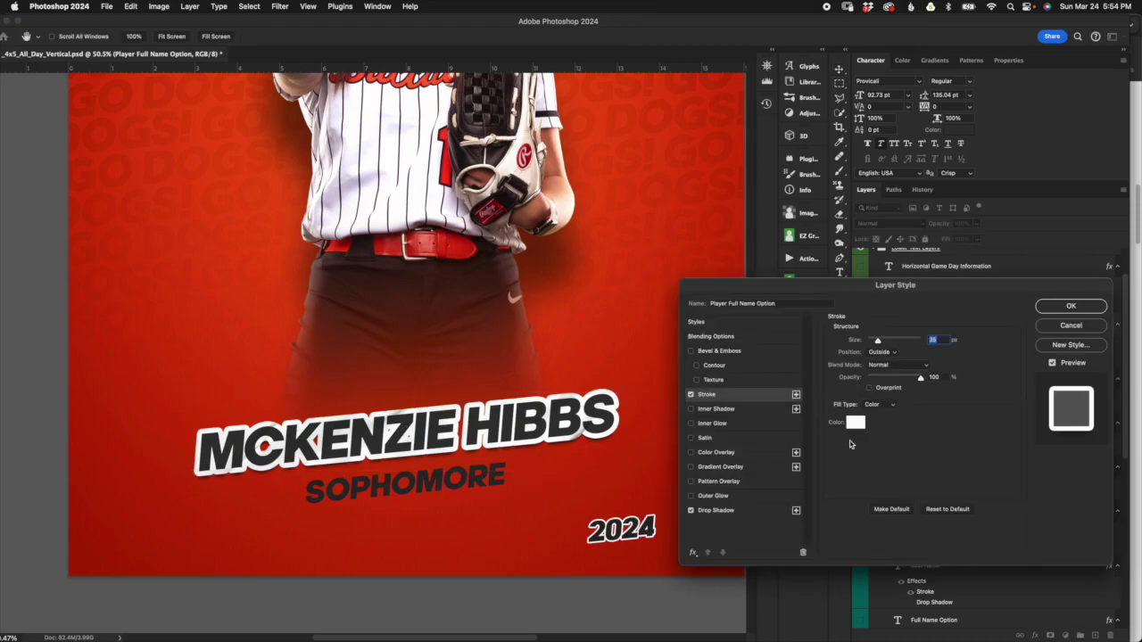
click(1081, 327)
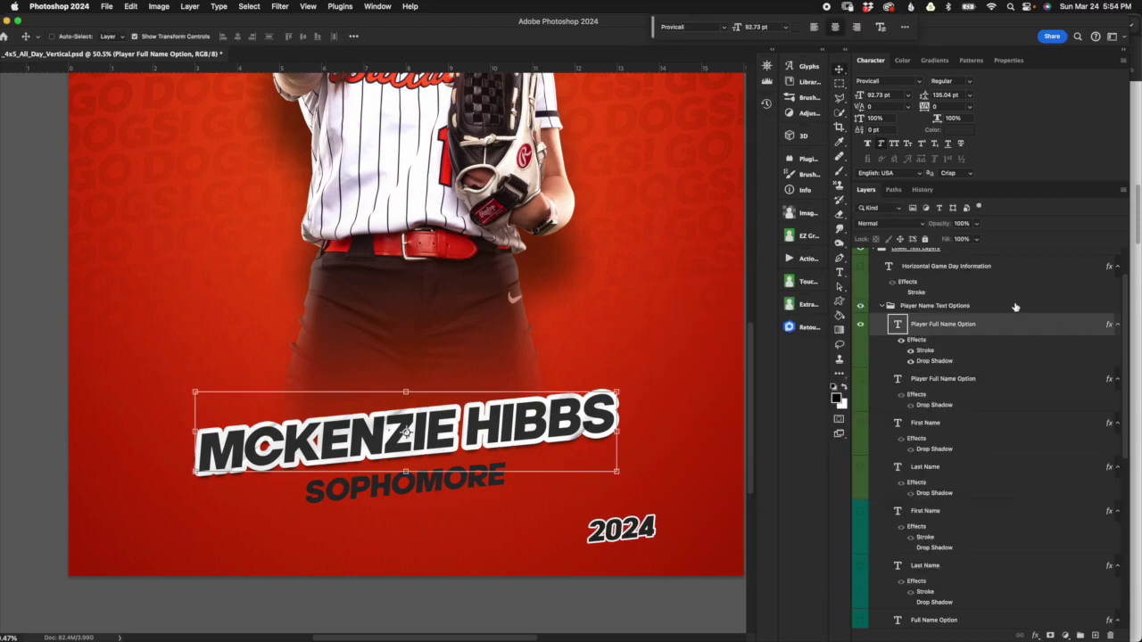
click(953, 131)
click(997, 162)
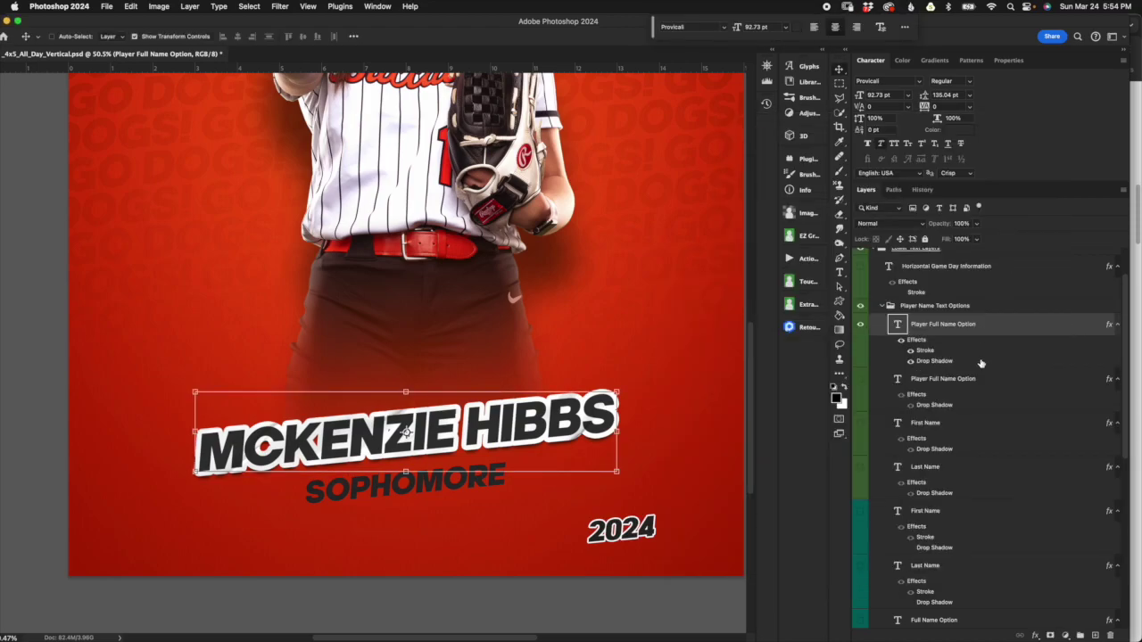
Hide the stroked Player Full Name Option and show the Hey November First Name and Last Name layers
click(884, 308)
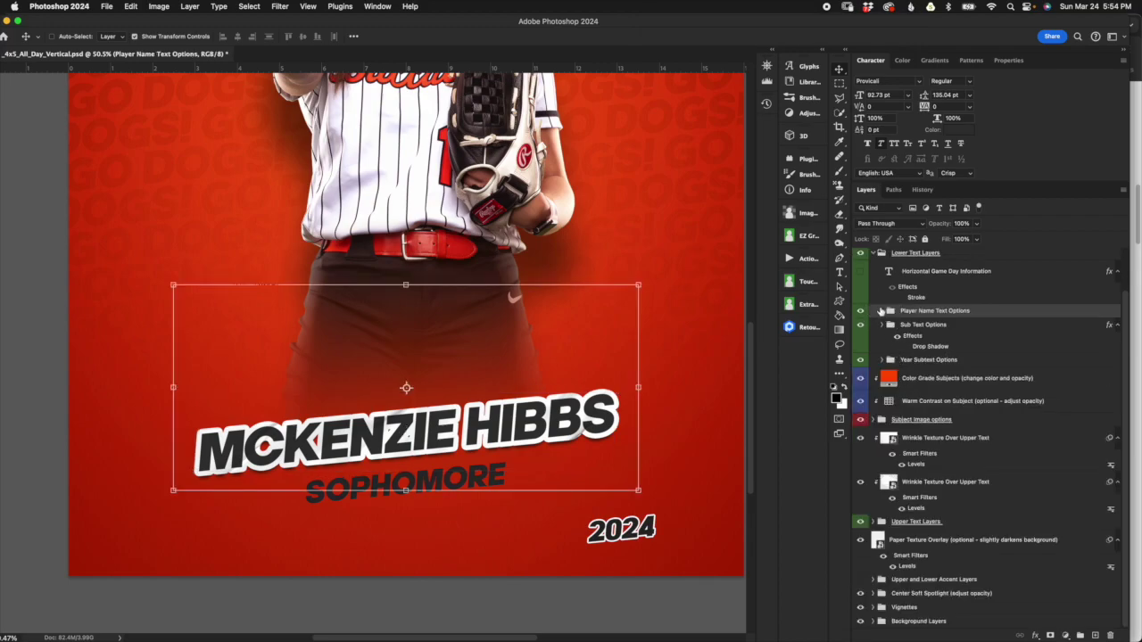
scroll(901, 401, down, 1)
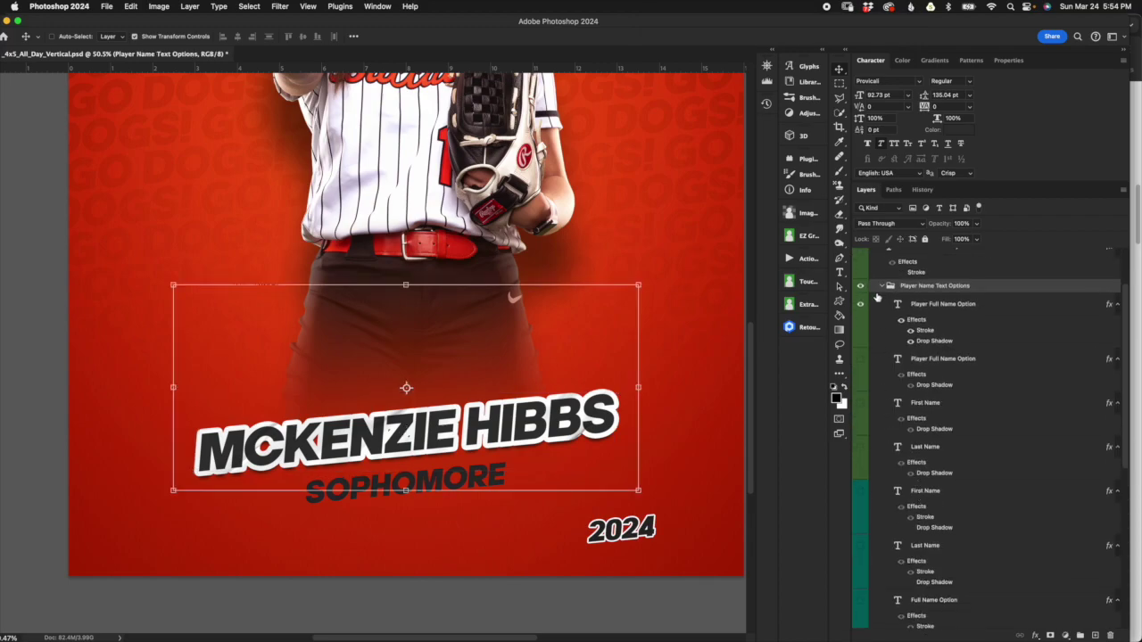
click(861, 304)
scroll(953, 462, down, 5)
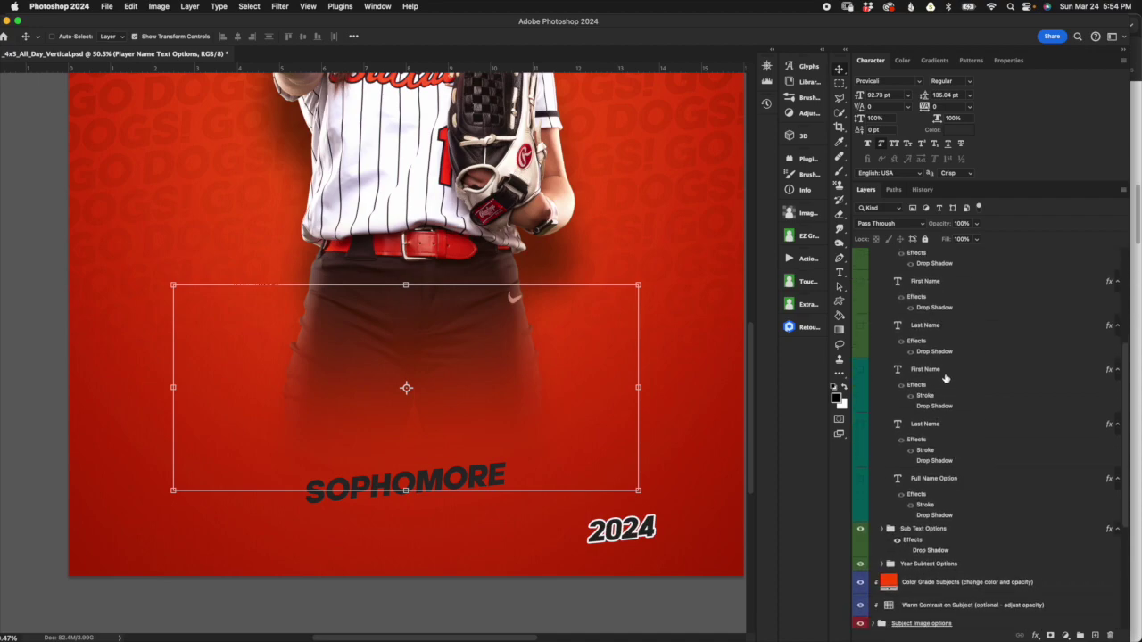
click(961, 374)
click(860, 369)
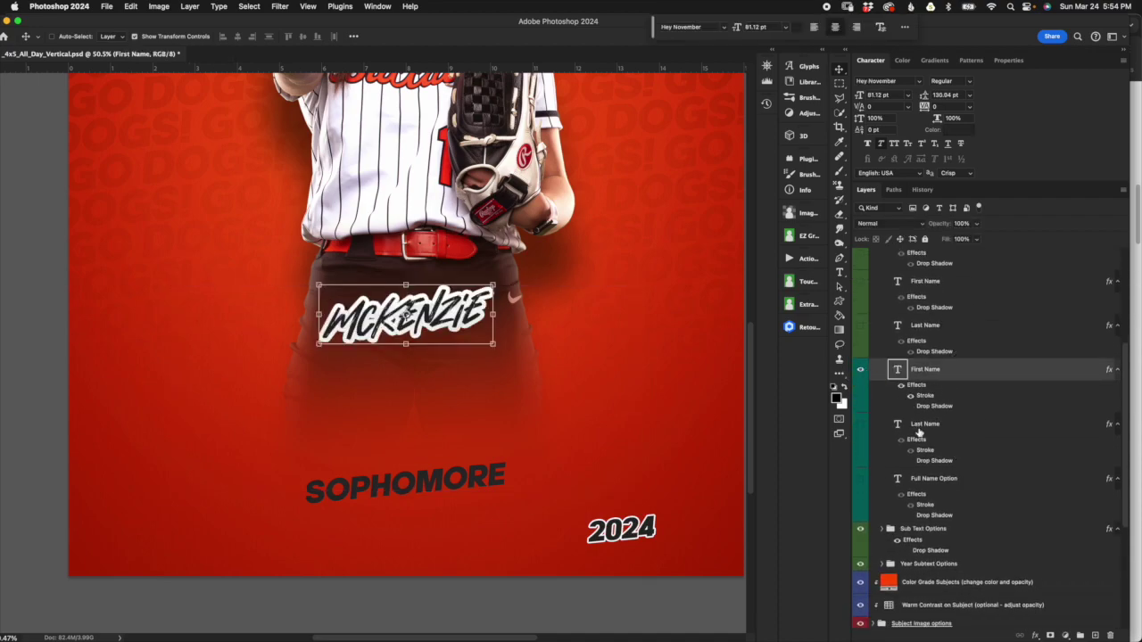
click(861, 425)
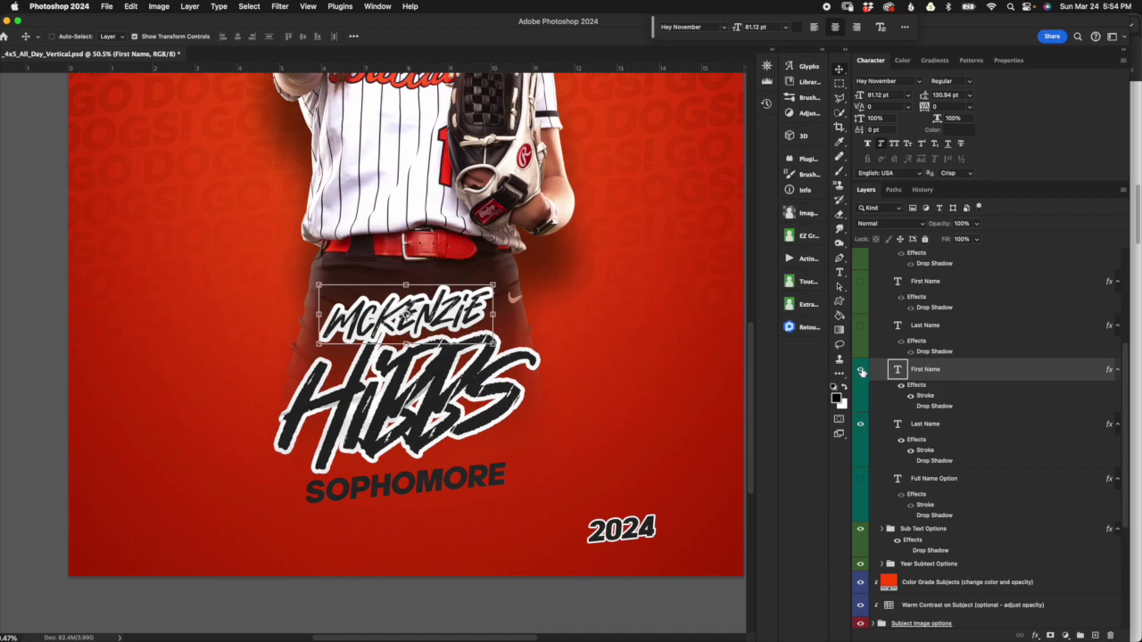
Hide the Hey November First Name and Last Name layers and show the Full Name Option layer below them instead
click(859, 368)
click(860, 424)
click(860, 478)
click(952, 492)
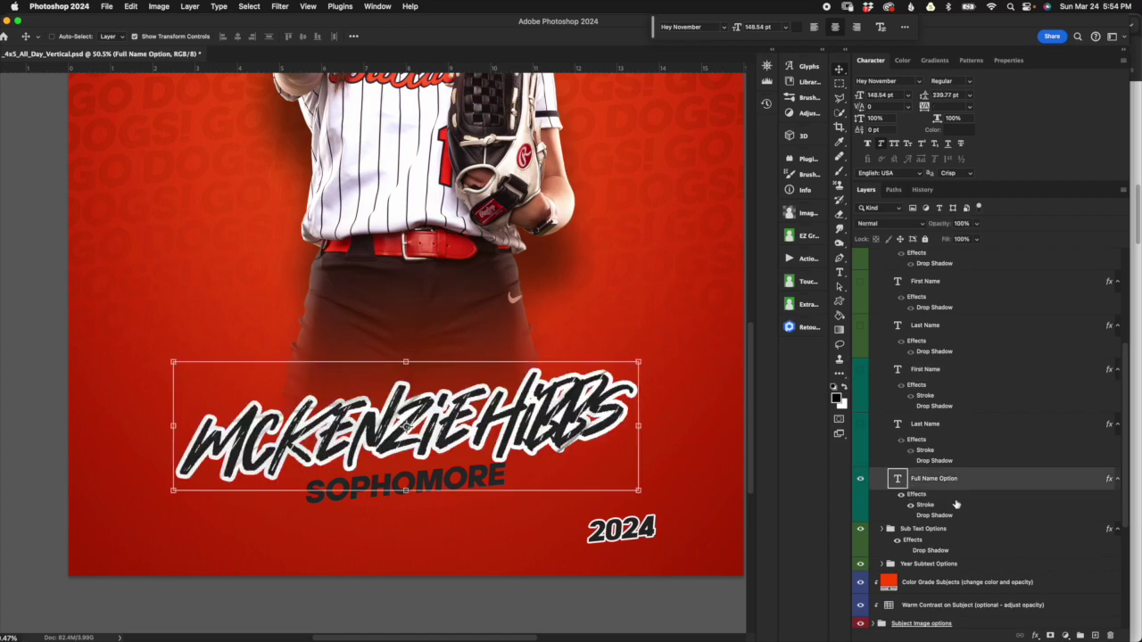
Hide the Hey November Full Name Option layer and show the drop-shadow-only First Name layer instead
click(860, 479)
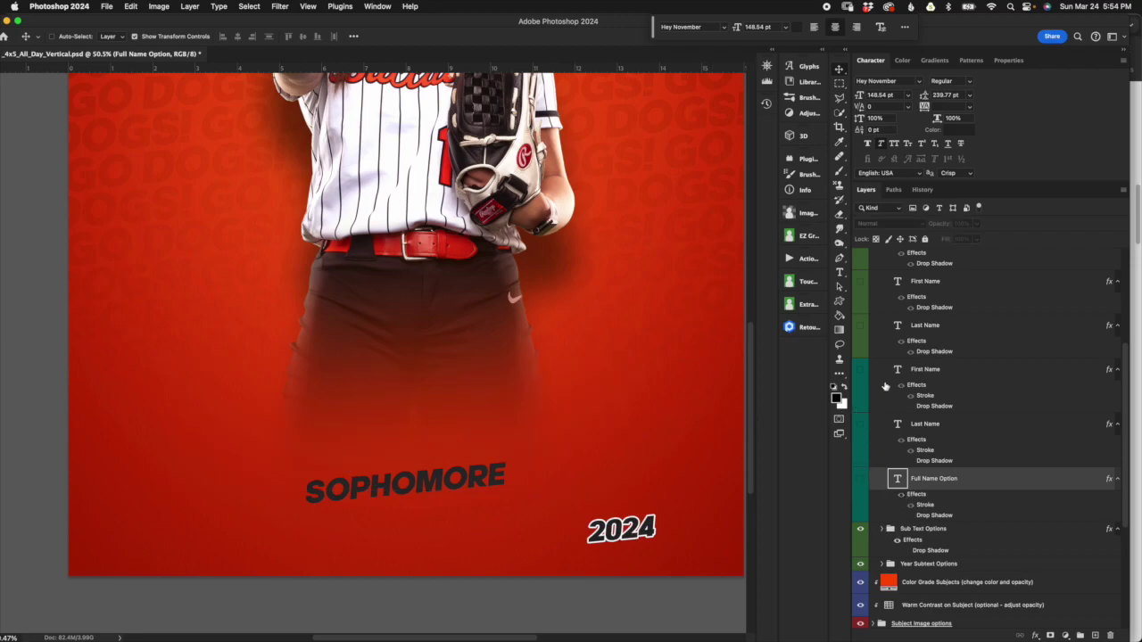
click(859, 280)
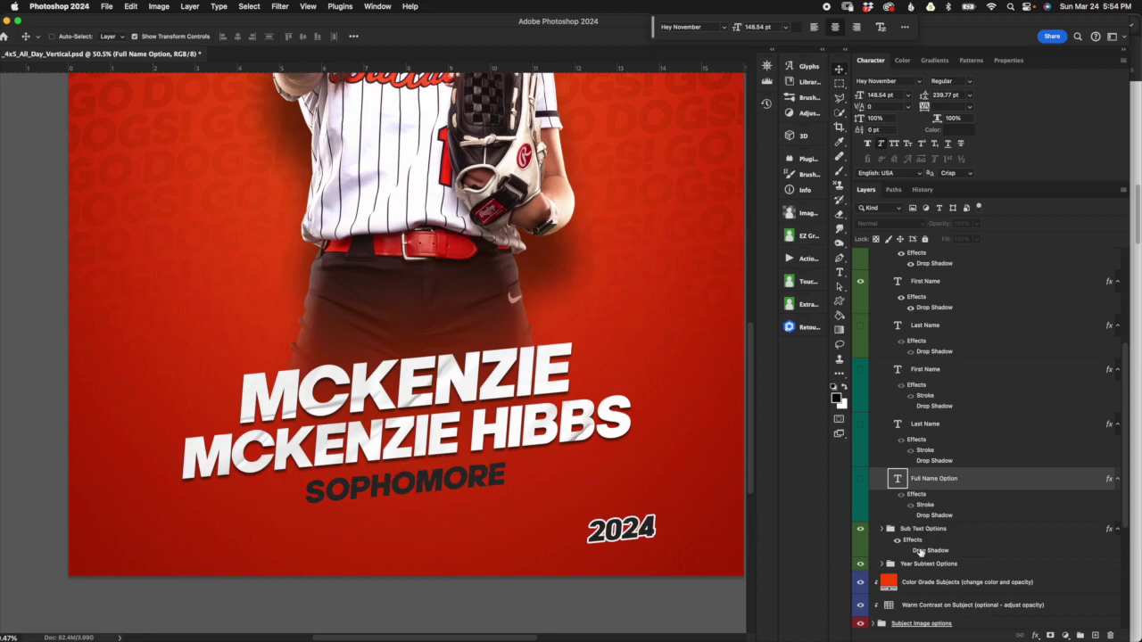
Expand the Sub Text Options group and review its Senior, Junior, Sophomore and Freshman text layers in both font styles
click(910, 531)
click(882, 529)
scroll(918, 544, down, 5)
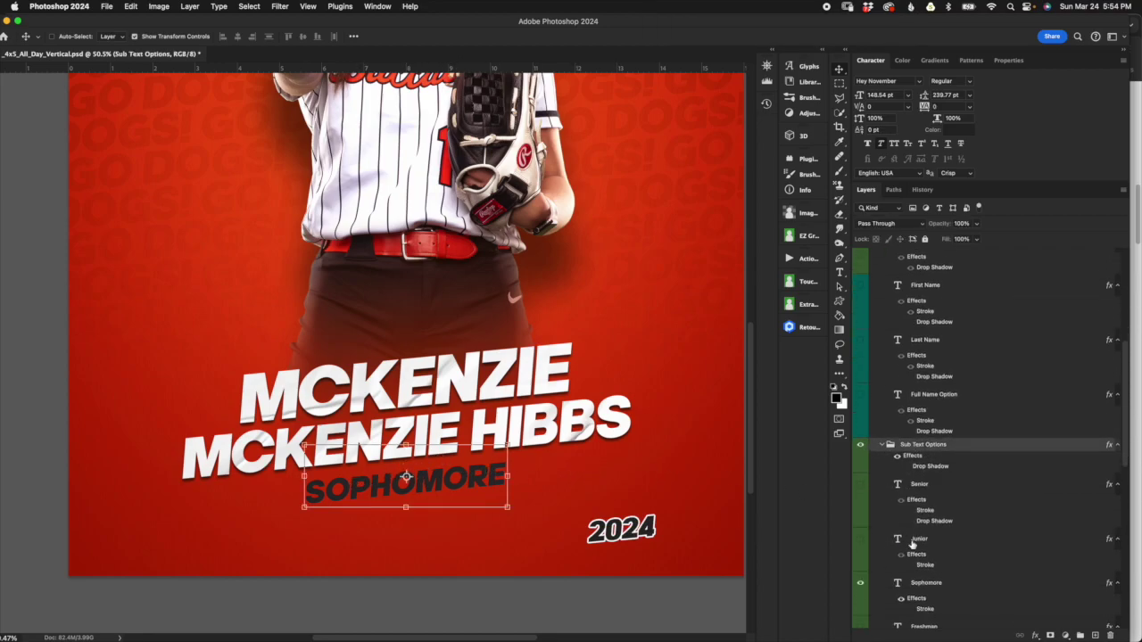
click(968, 373)
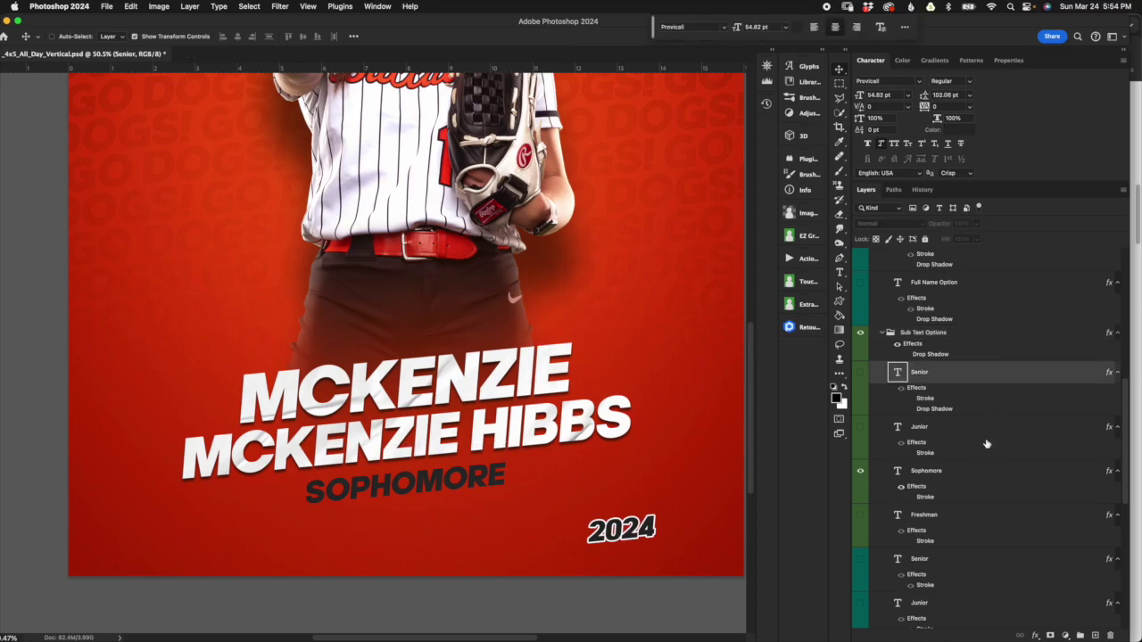
click(983, 436)
click(969, 482)
click(974, 529)
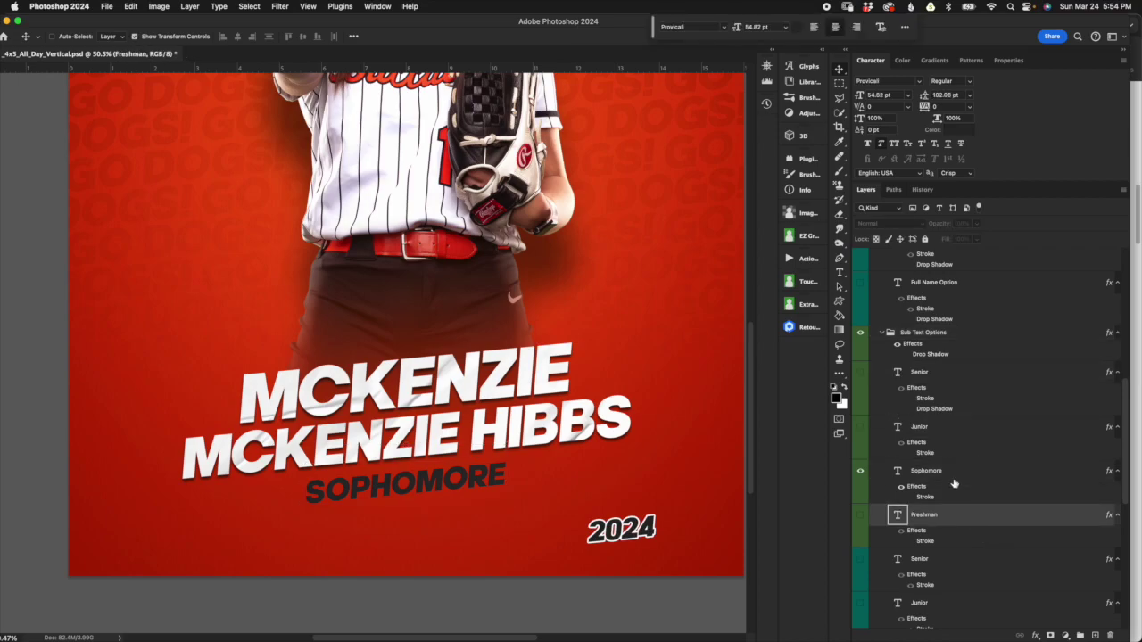
scroll(958, 485, down, 2)
scroll(959, 482, down, 1)
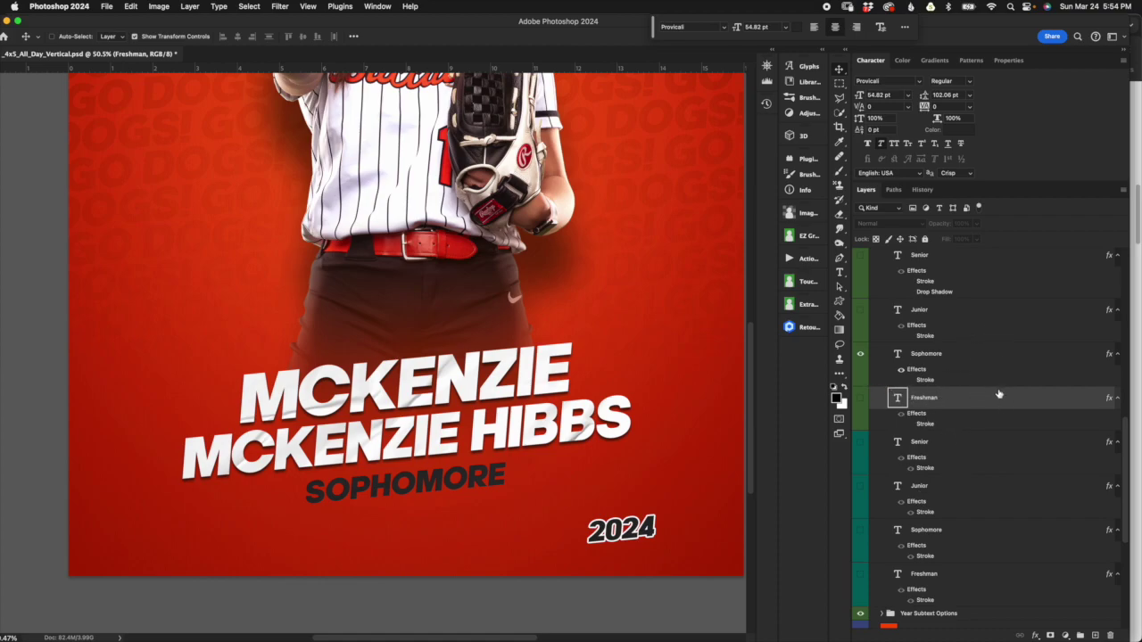
Preview the stroke effect on the upper Sophomore sub text layer and hide that layer
scroll(1001, 397, up, 3)
click(972, 357)
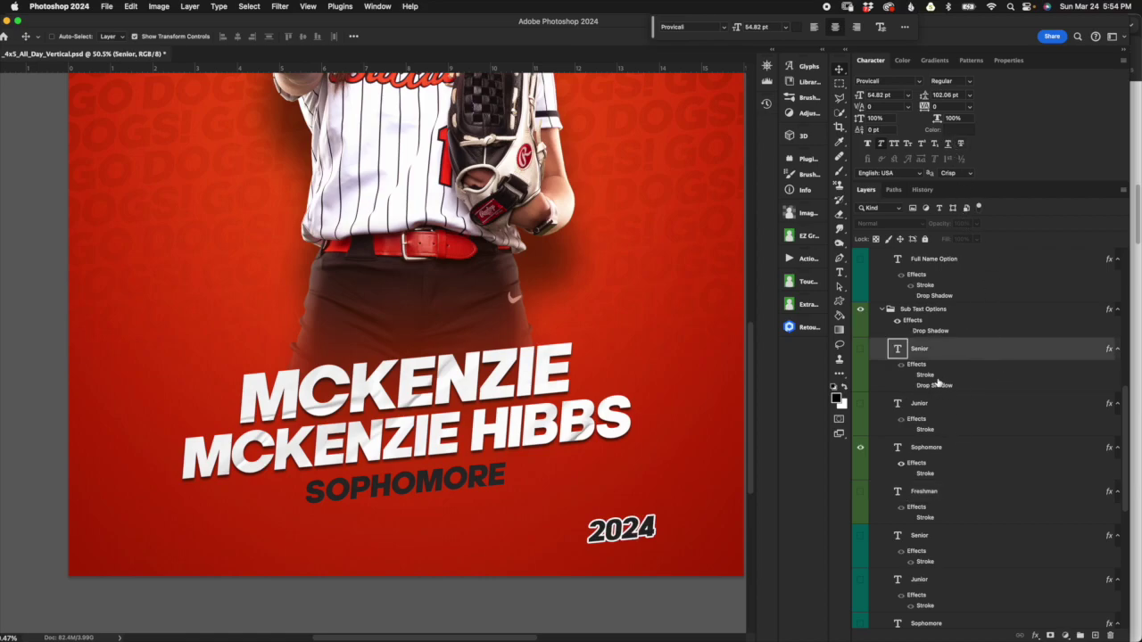
click(911, 475)
click(910, 474)
scroll(949, 489, down, 3)
click(859, 360)
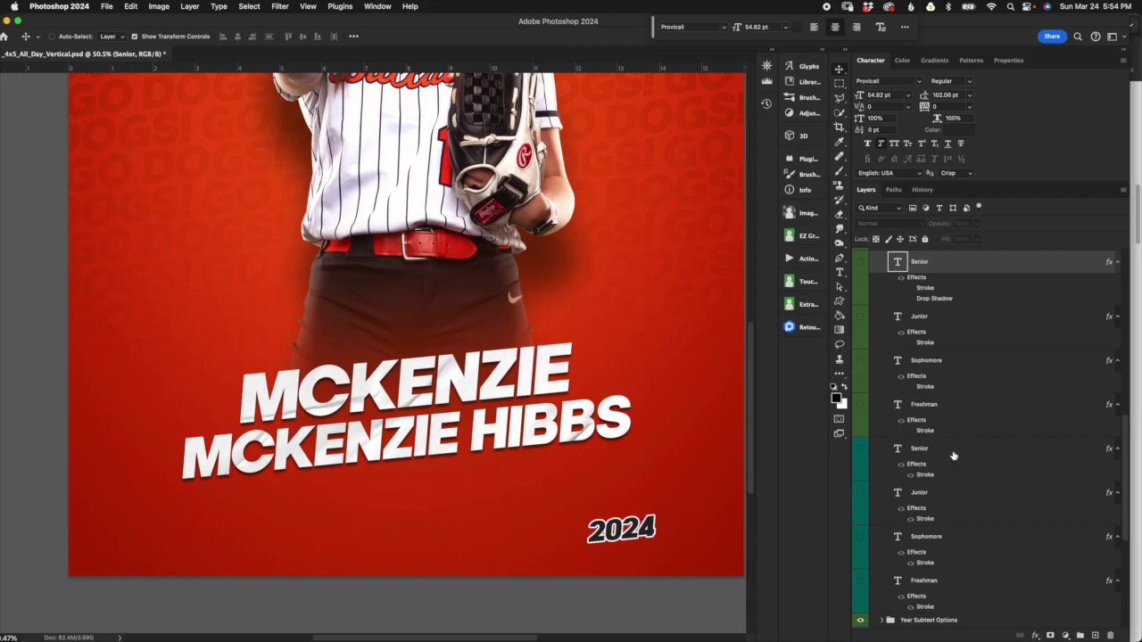
Preview the Hey November Senior, Junior and Sophomore sub text layers in turn, hiding each again
click(950, 451)
scroll(958, 481, down, 2)
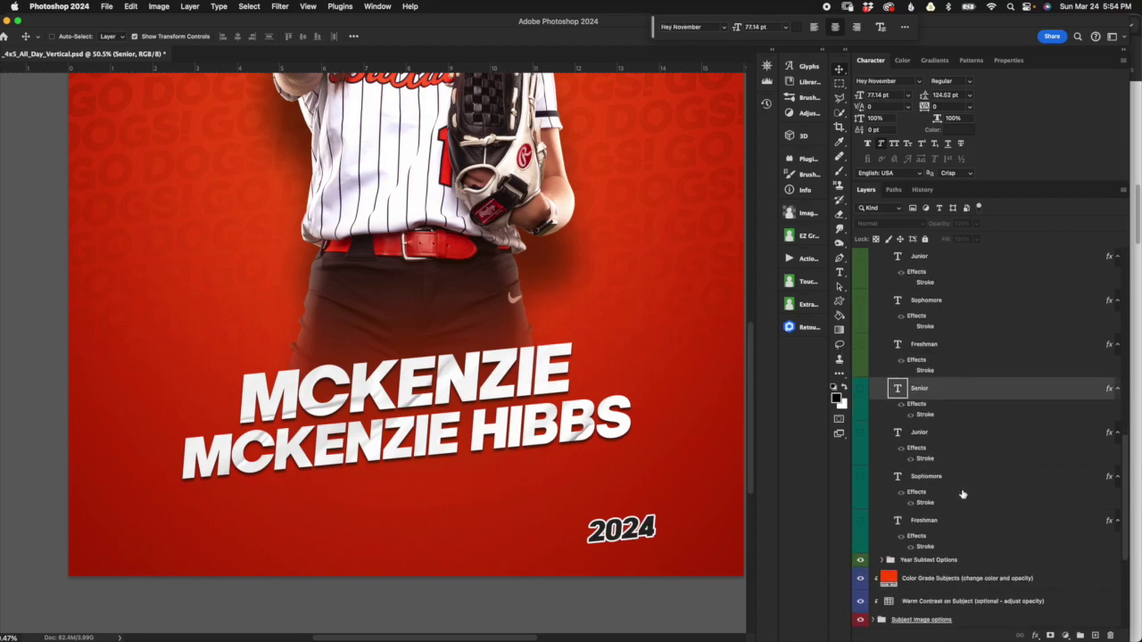
click(862, 399)
click(861, 399)
click(861, 433)
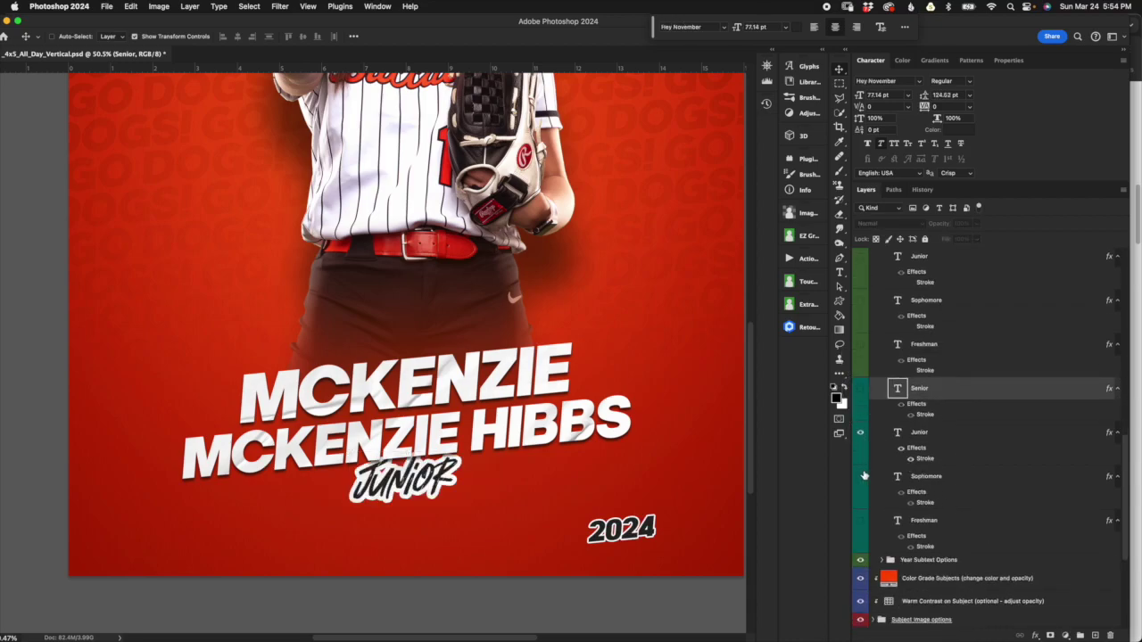
click(861, 476)
click(860, 476)
click(861, 433)
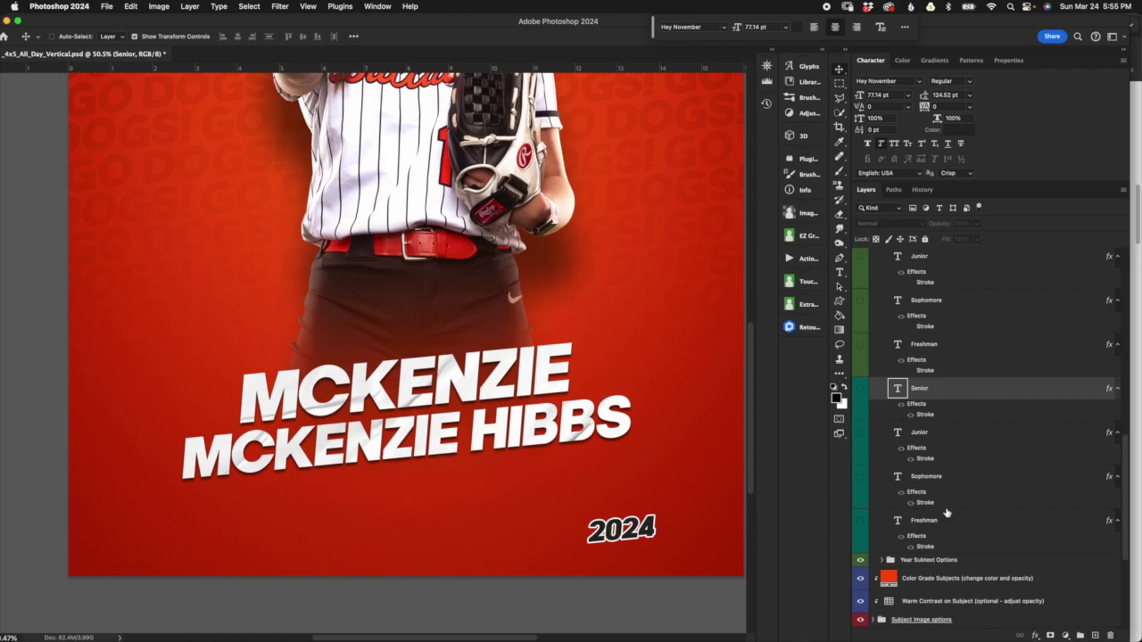
Collapse the Sub Text Options group and open the Year Subtext Options group with its first Year layer selected
scroll(964, 535, up, 4)
scroll(901, 438, up, 1)
click(886, 324)
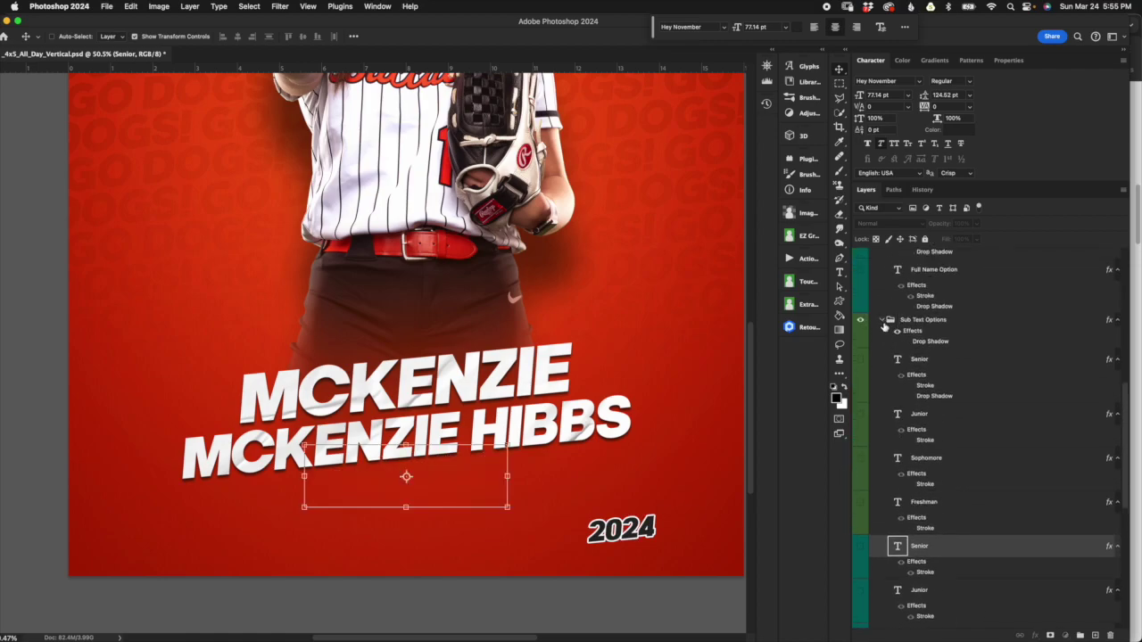
click(881, 325)
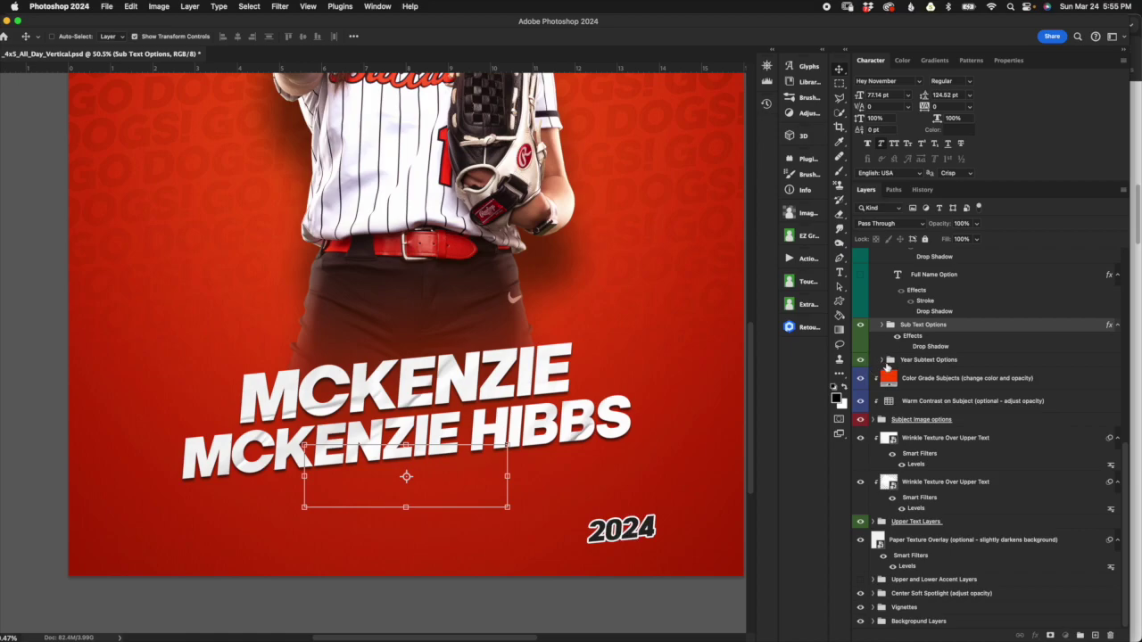
click(881, 359)
click(938, 361)
click(942, 382)
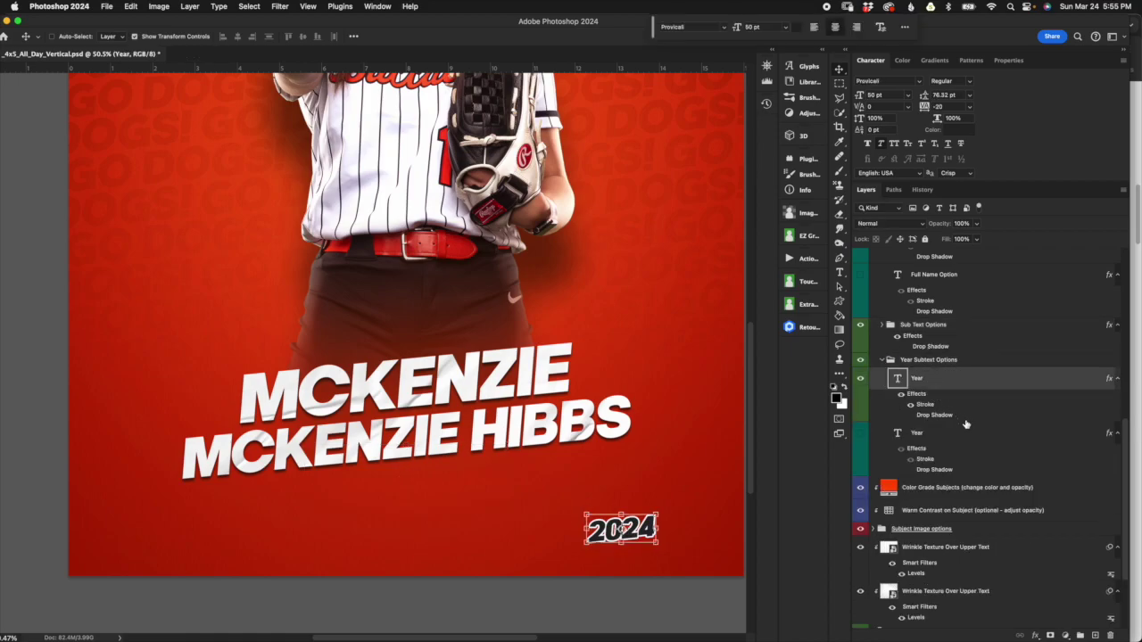
Preview the first Year layer without its stroke, restore the stroke, and toggle its drop shadow
click(911, 405)
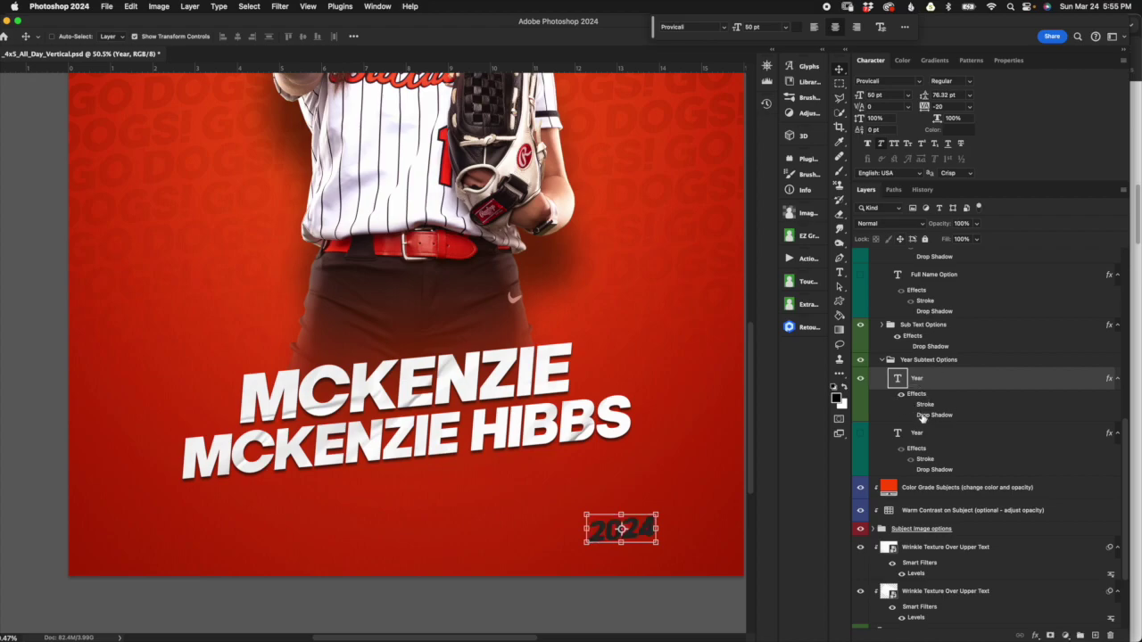
click(910, 405)
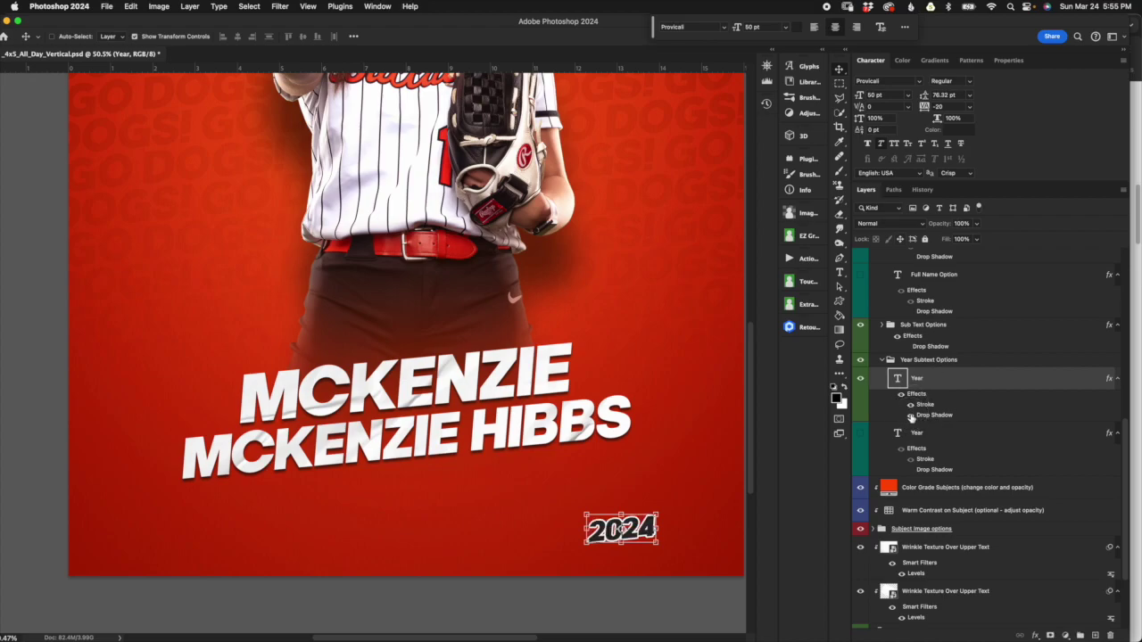
click(910, 415)
Hide the first Year layer, preview the Hey November Year layer before hiding it too, and collapse Year Subtext Options
click(843, 186)
click(860, 378)
click(860, 434)
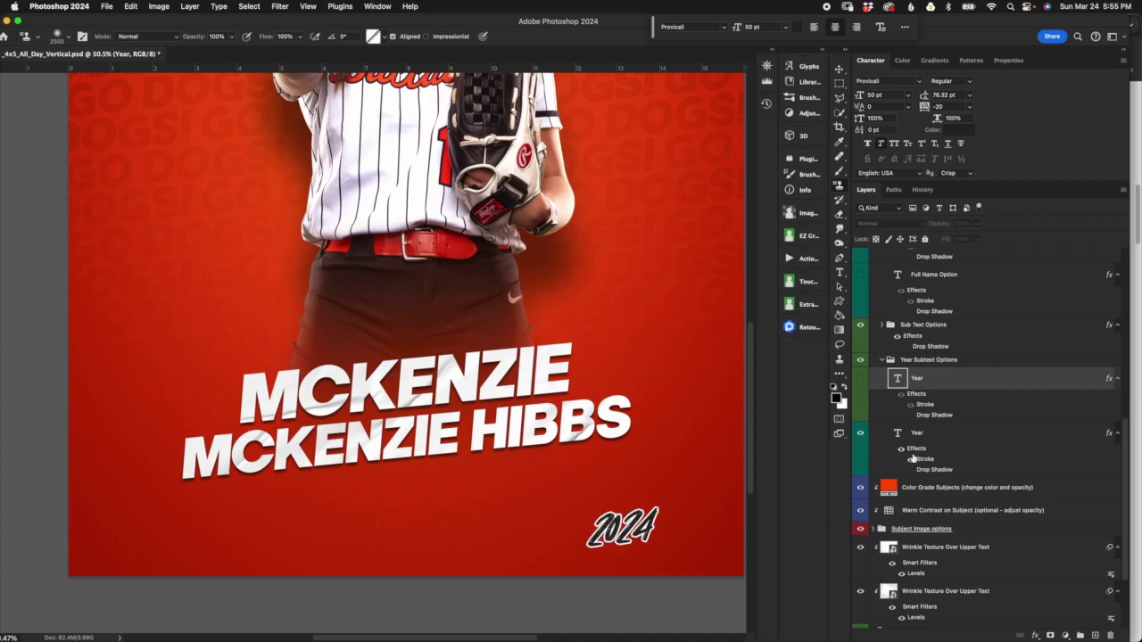
click(860, 434)
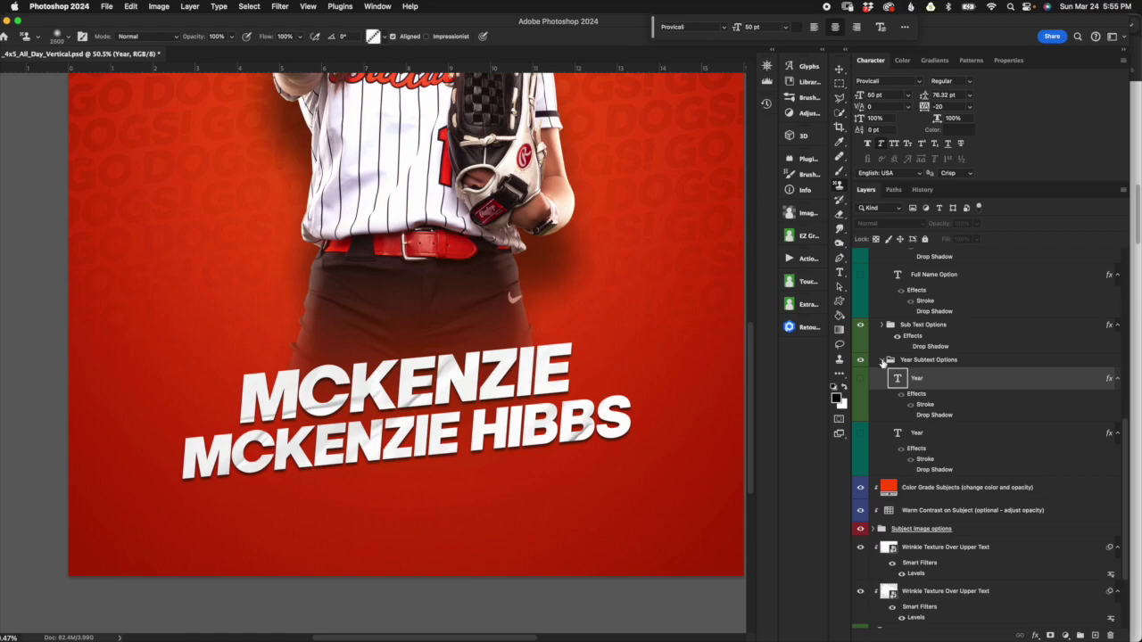
click(882, 360)
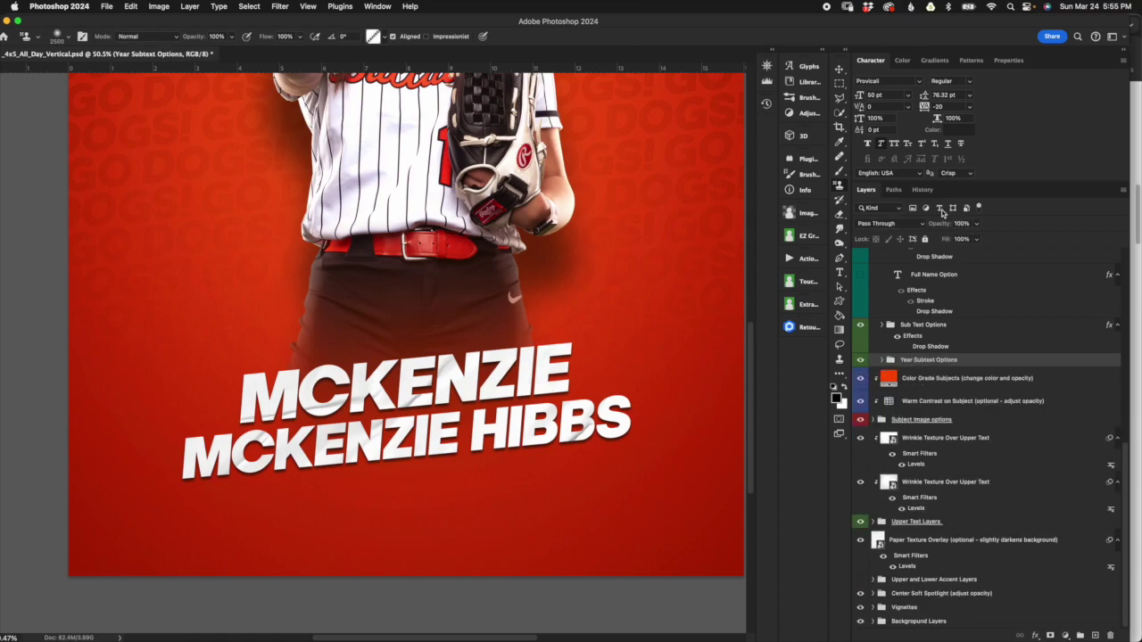
Revert the poster to its opening snapshot in the history and collapse the Lower Text Layers group
click(923, 190)
click(924, 214)
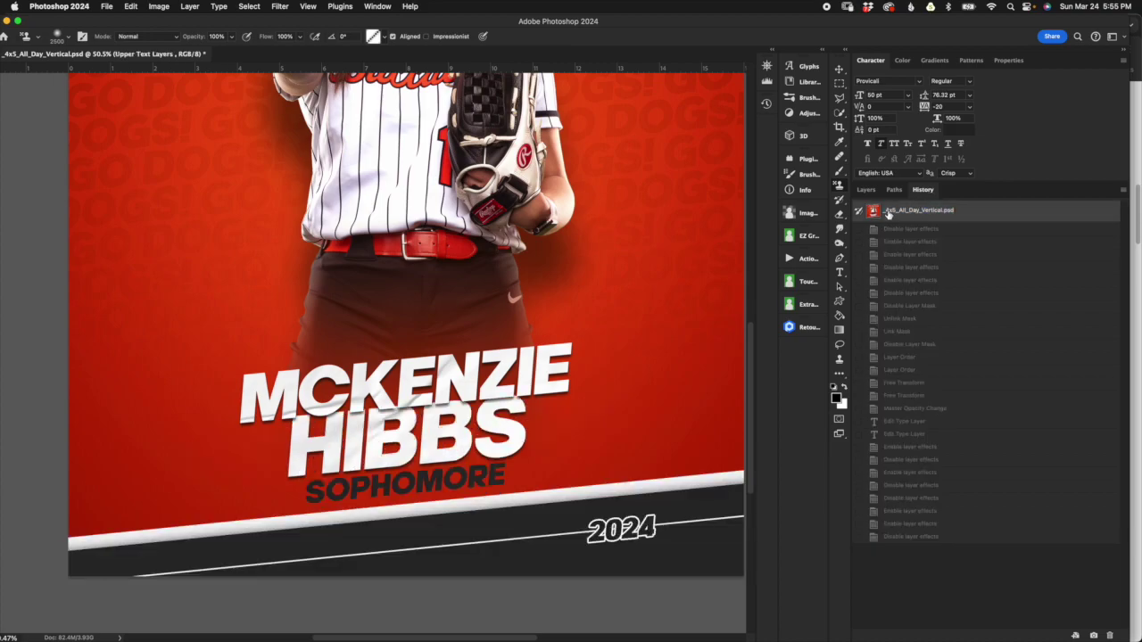
click(866, 190)
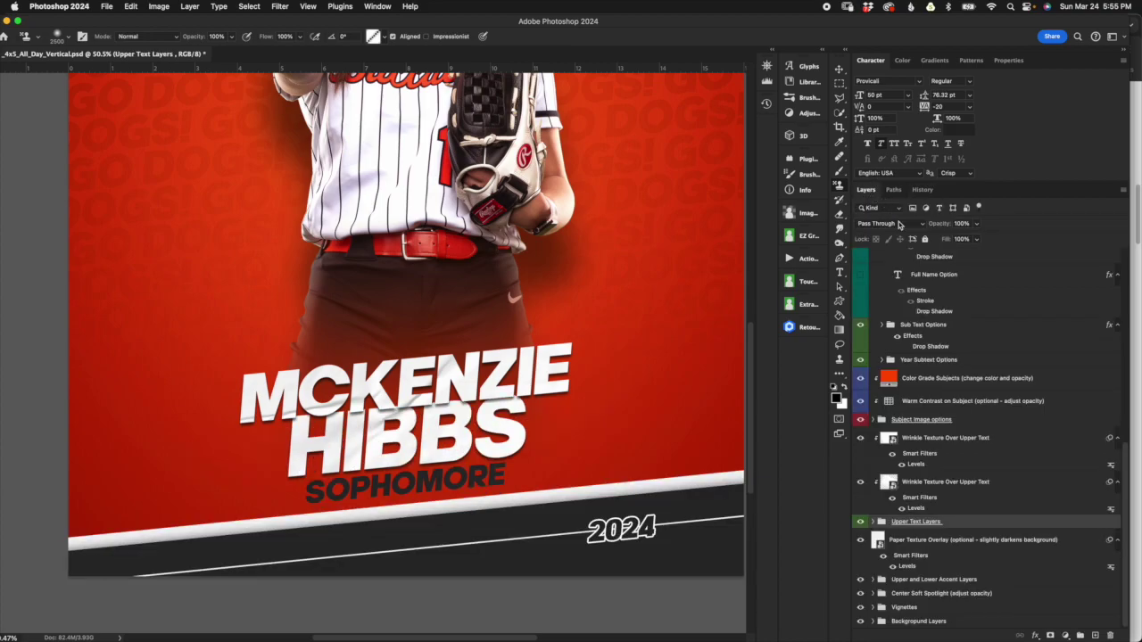
scroll(981, 352, up, 3)
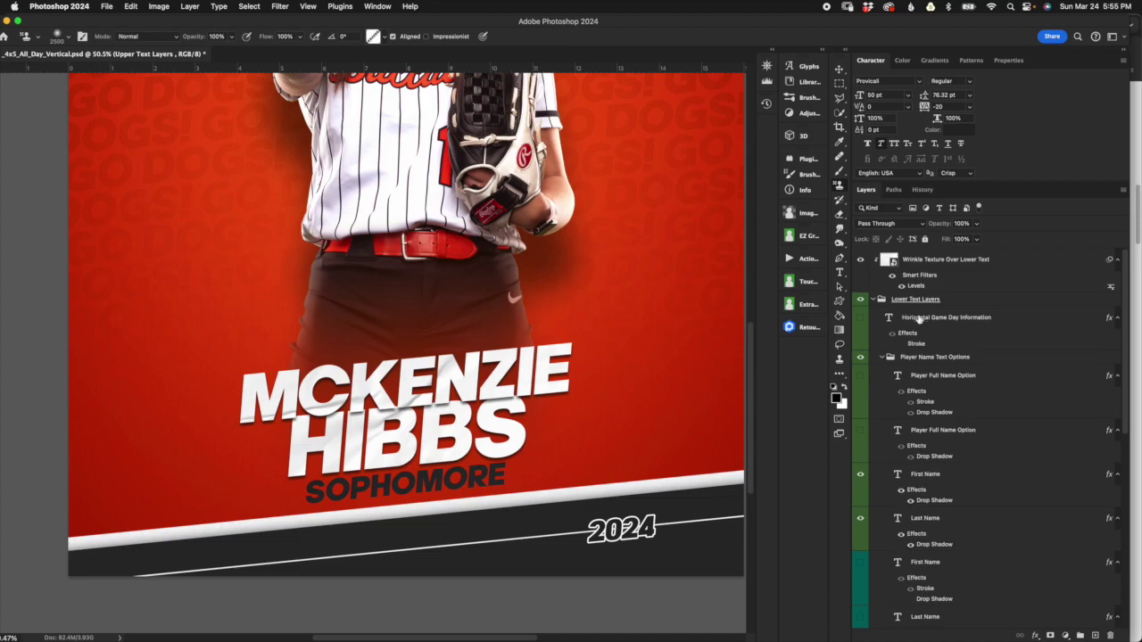
click(873, 304)
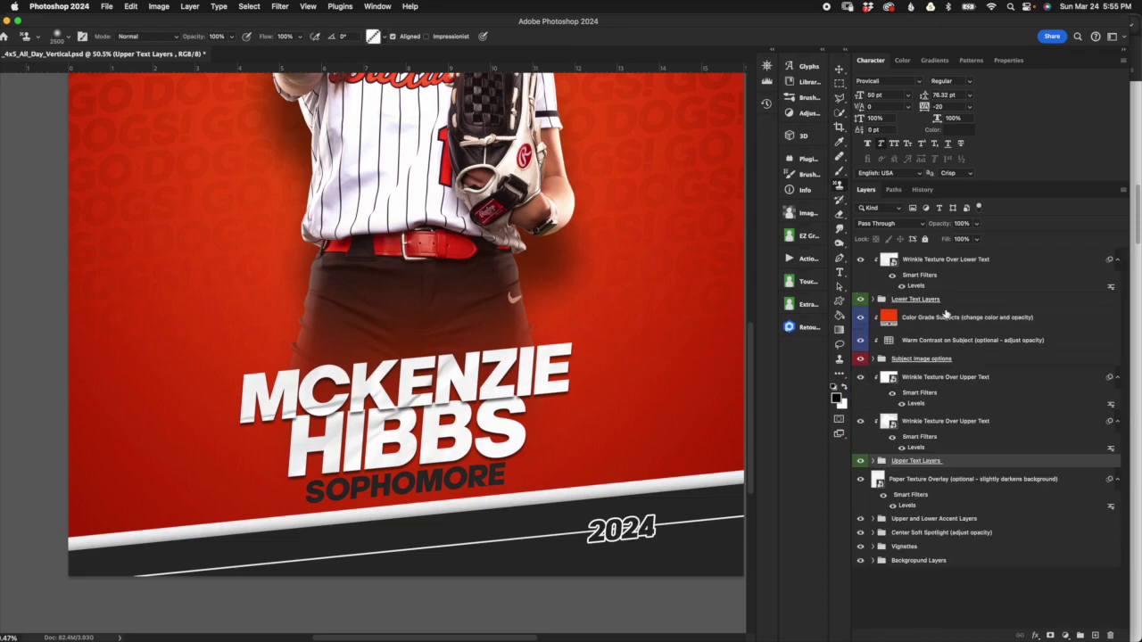
Try scaling the Wrinkle Texture Over Lower Text layer to 88.31% and rotating it over the player name
click(964, 262)
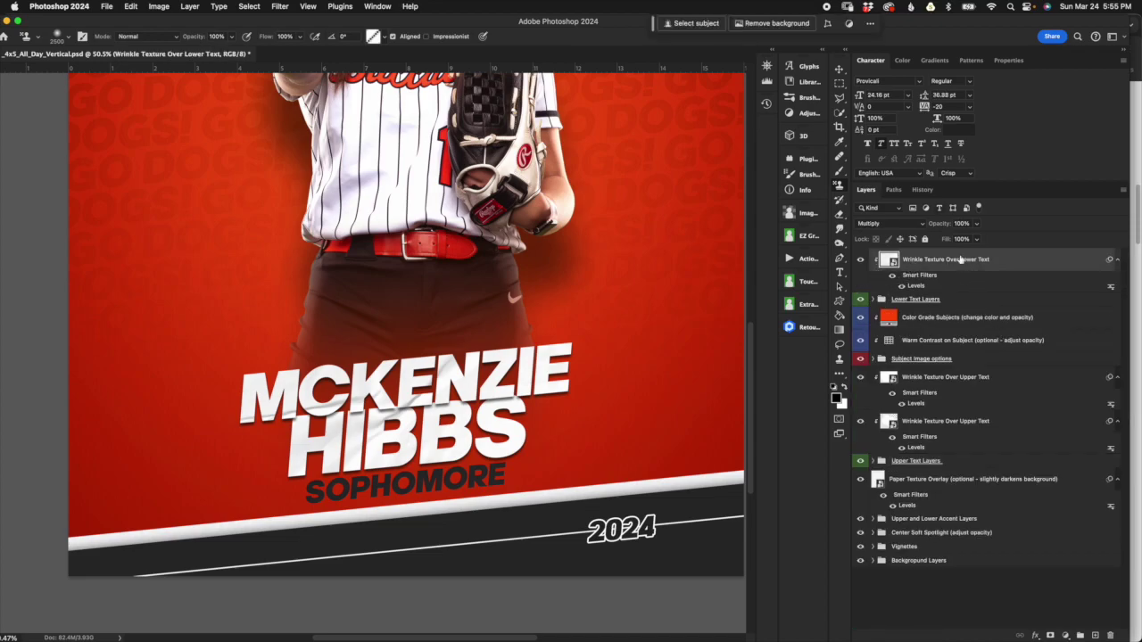
click(839, 70)
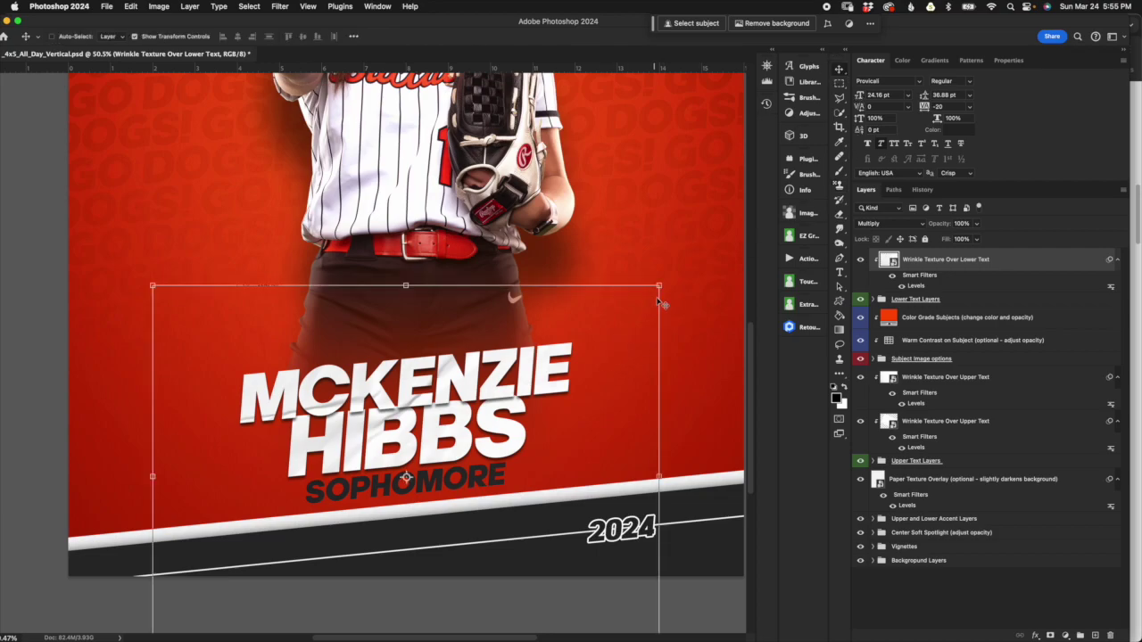
drag(657, 282, 633, 400)
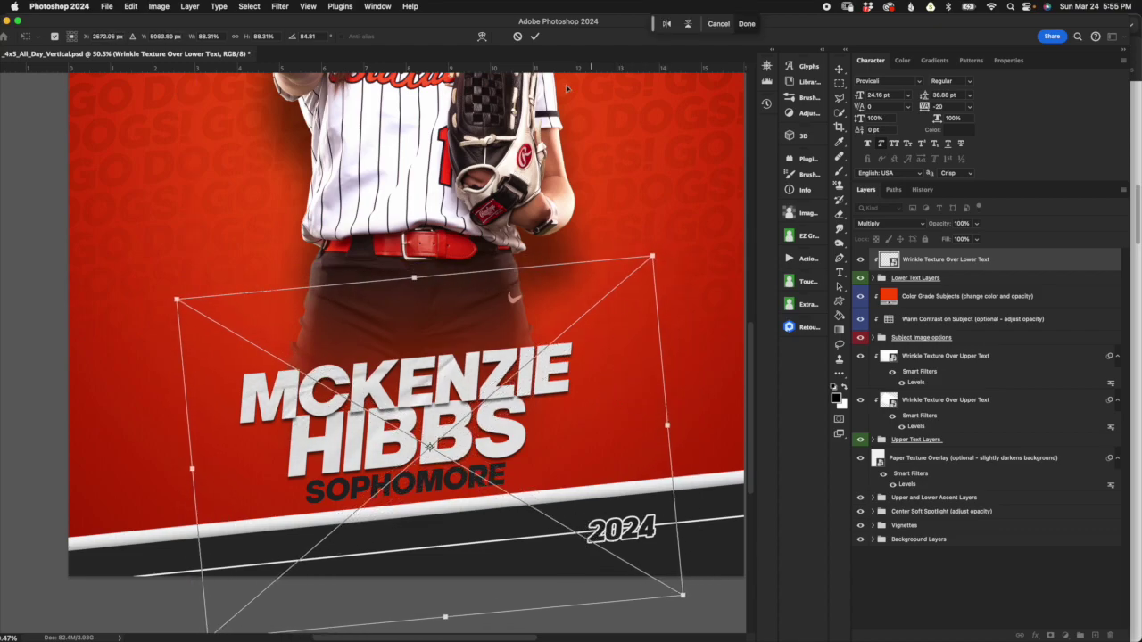
click(517, 37)
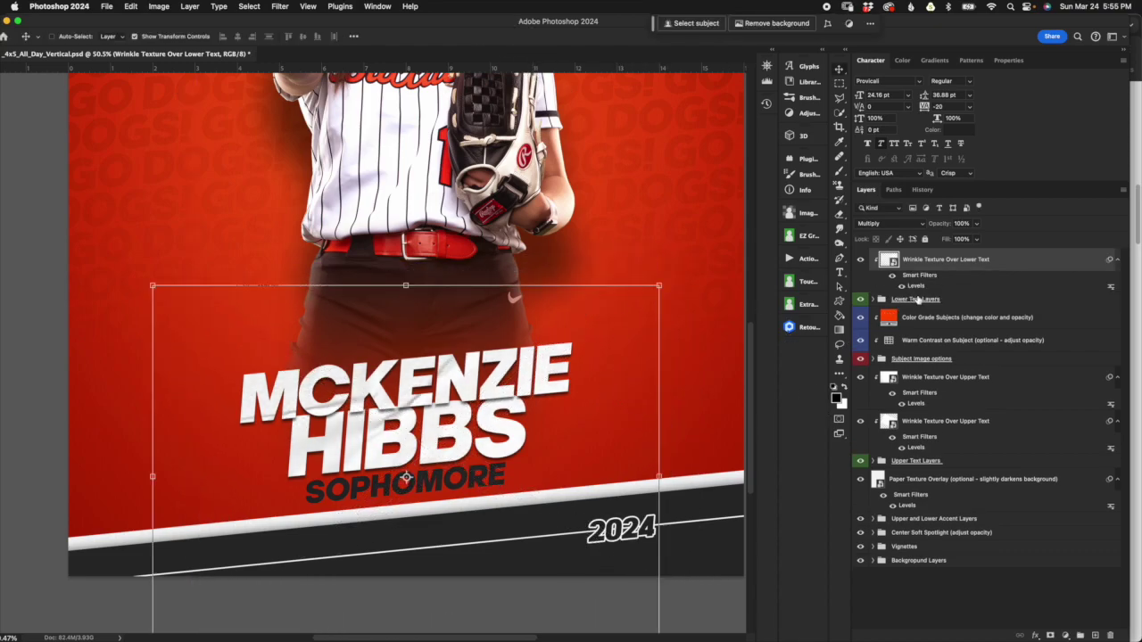
Select the Lower Text Layers group and view it in the lower part of the poster
click(919, 299)
scroll(678, 412, down, 5)
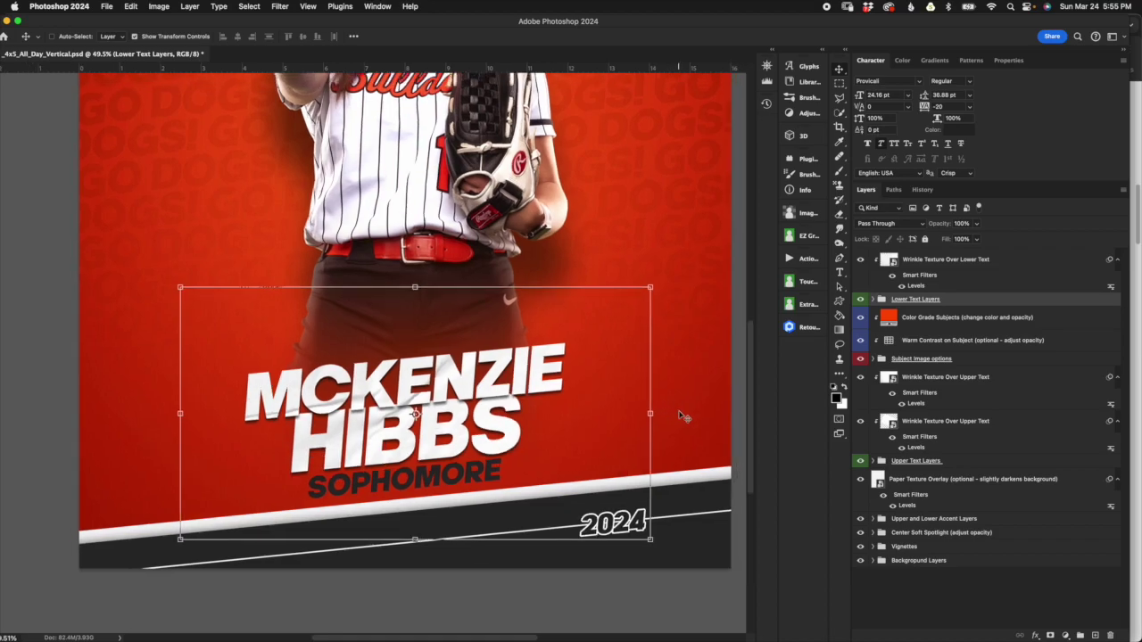
scroll(685, 408, down, 1)
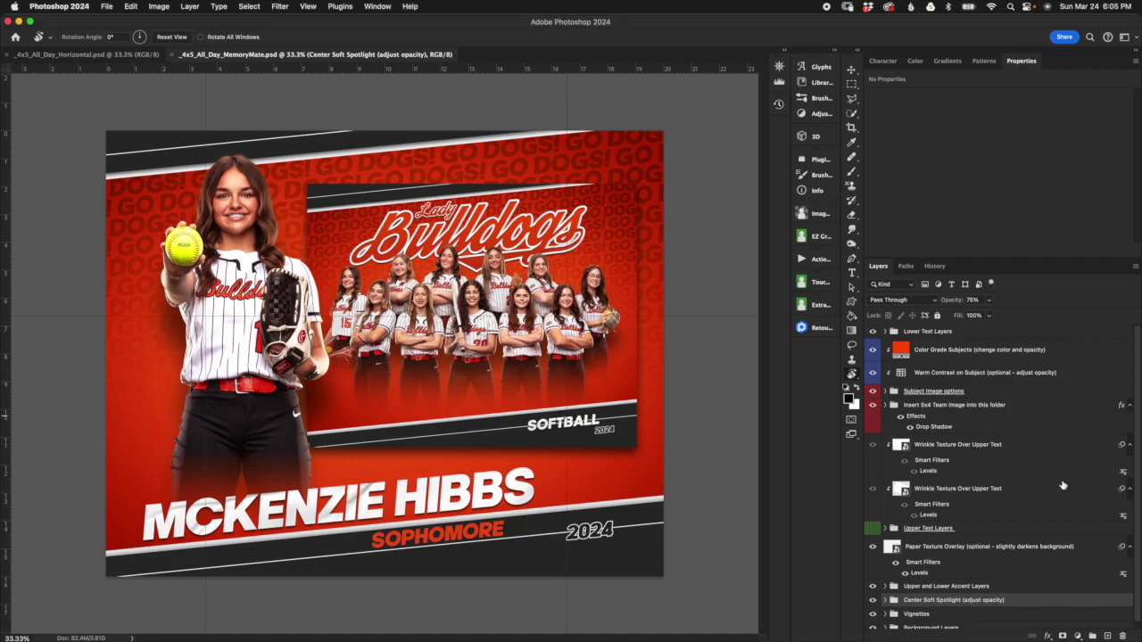
In the memory mate document, select and expand the "Insert 5x4 Team Image into this folder" group
click(1027, 412)
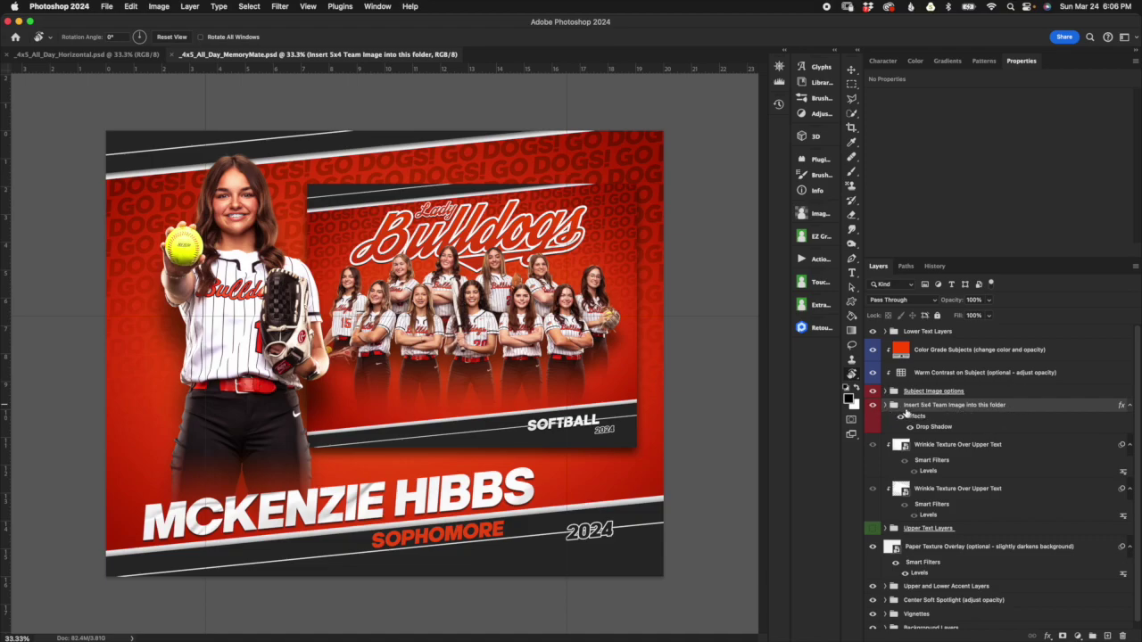
click(972, 391)
click(968, 427)
click(885, 406)
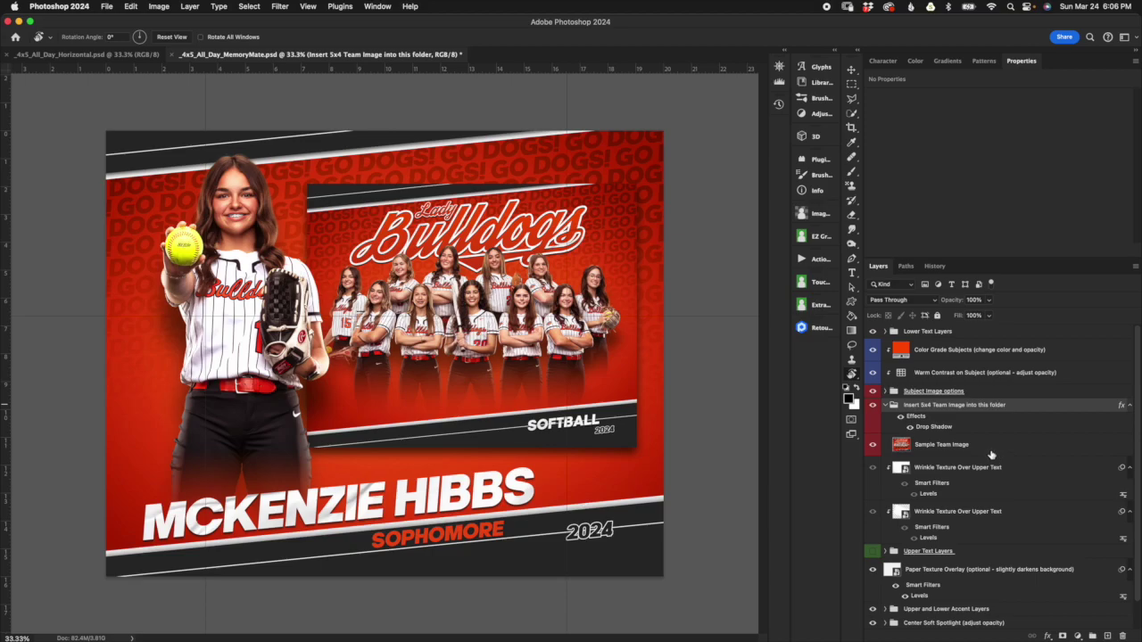
Check the team design in _4x5_All_Day_Horizontal.psd, returning to _4x5_All_Day_MemoryMate.psd
click(133, 57)
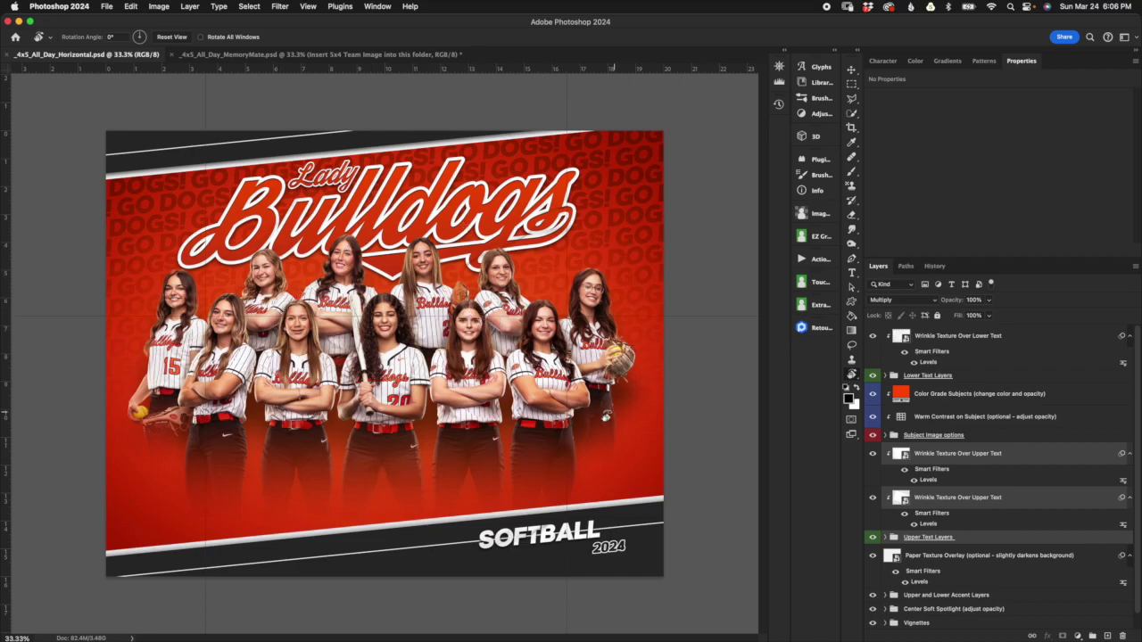
click(356, 56)
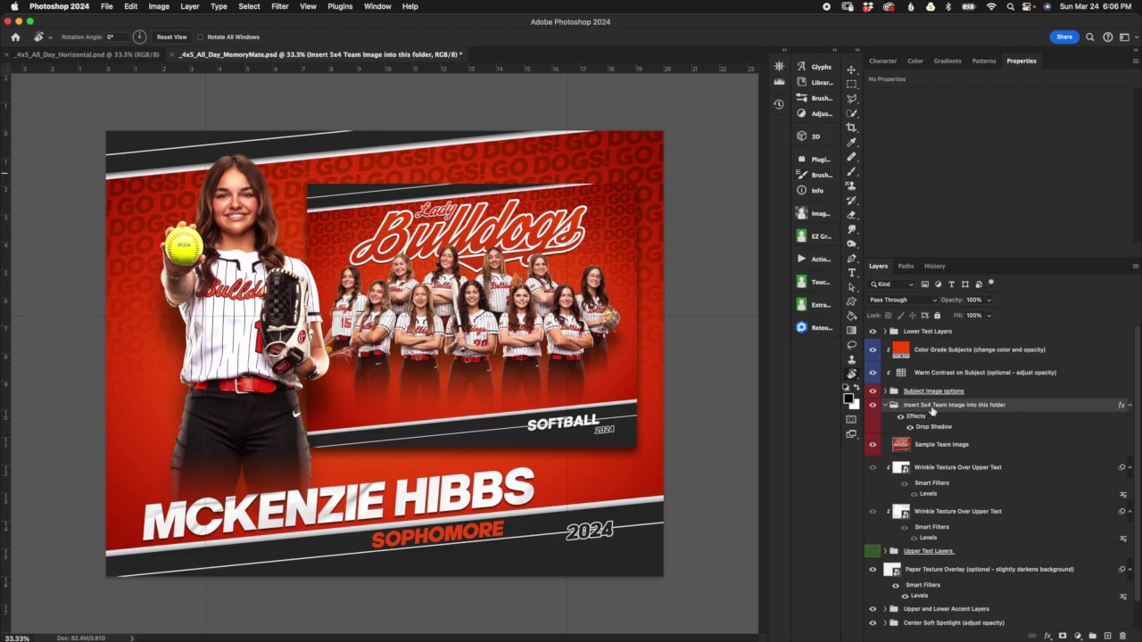
Insert the Young_Gunz_4x5_All_Day_Horizontal copy image from Finder directly above the Sample Team Image layer
click(932, 443)
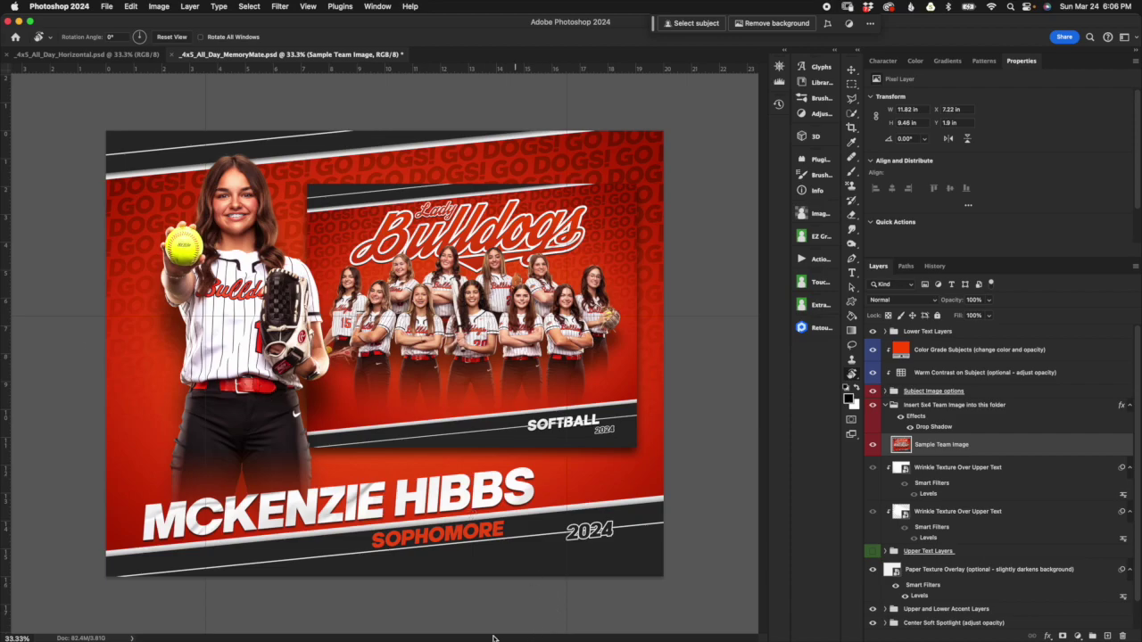
click(282, 629)
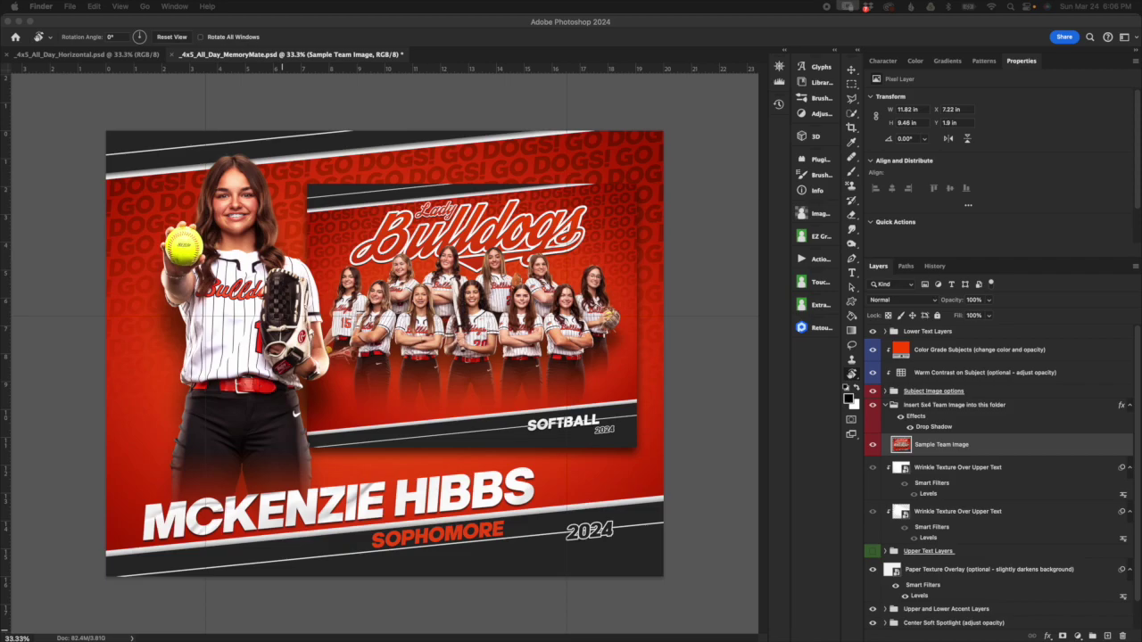
drag(0, 462, 495, 351)
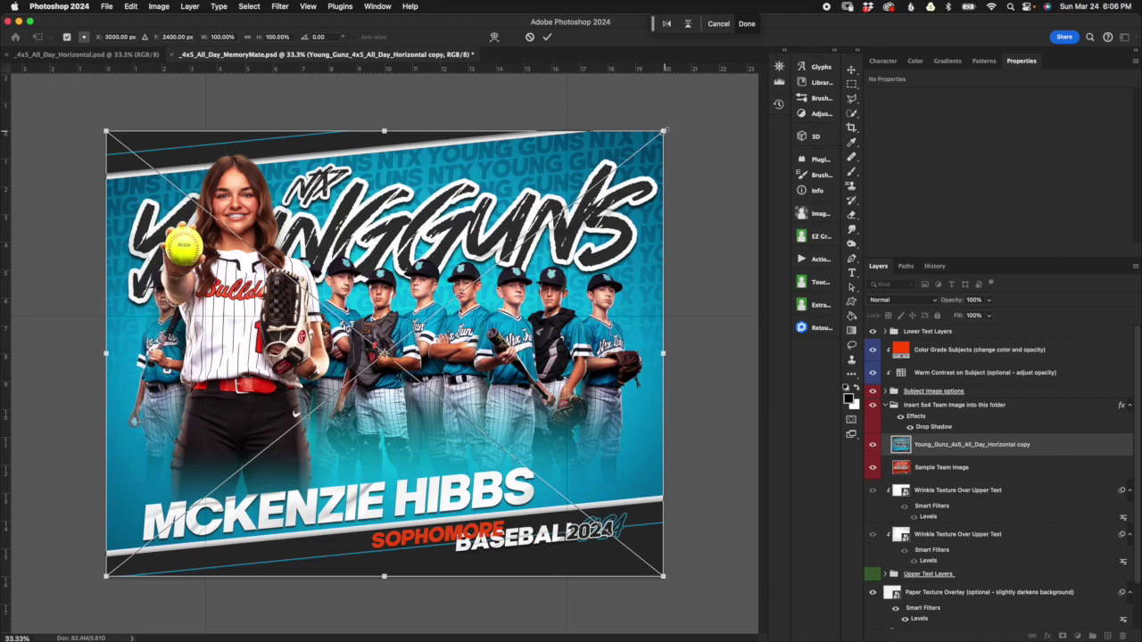
Scale the placed team image to about 59.22%, fit it over the sample team image, and hide the Sample Team Image layer
drag(663, 131, 411, 333)
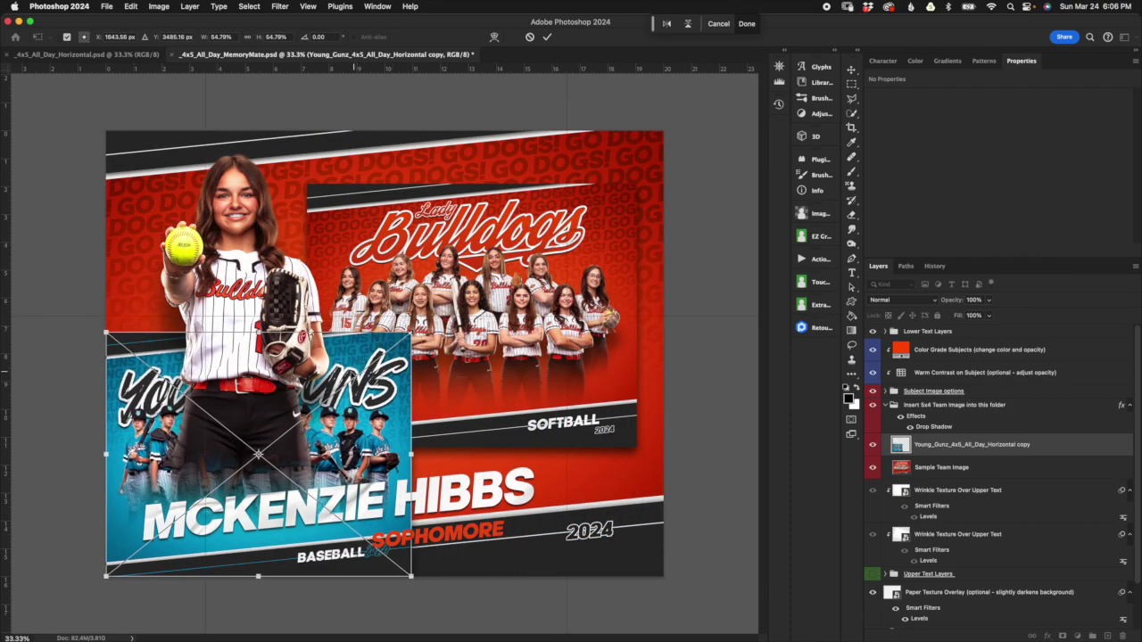
drag(354, 371, 546, 213)
drag(612, 430, 634, 447)
drag(635, 187, 637, 184)
mouse_move(554, 253)
mouse_down()
mouse_move(567, 265)
mouse_move(552, 254)
mouse_up()
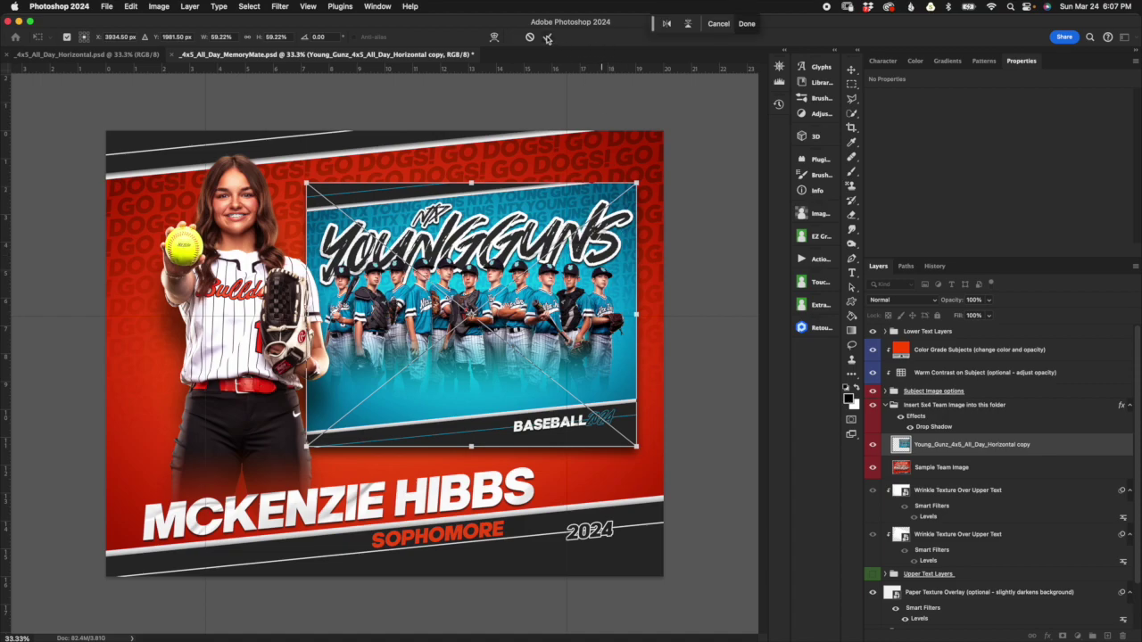
click(547, 38)
click(895, 470)
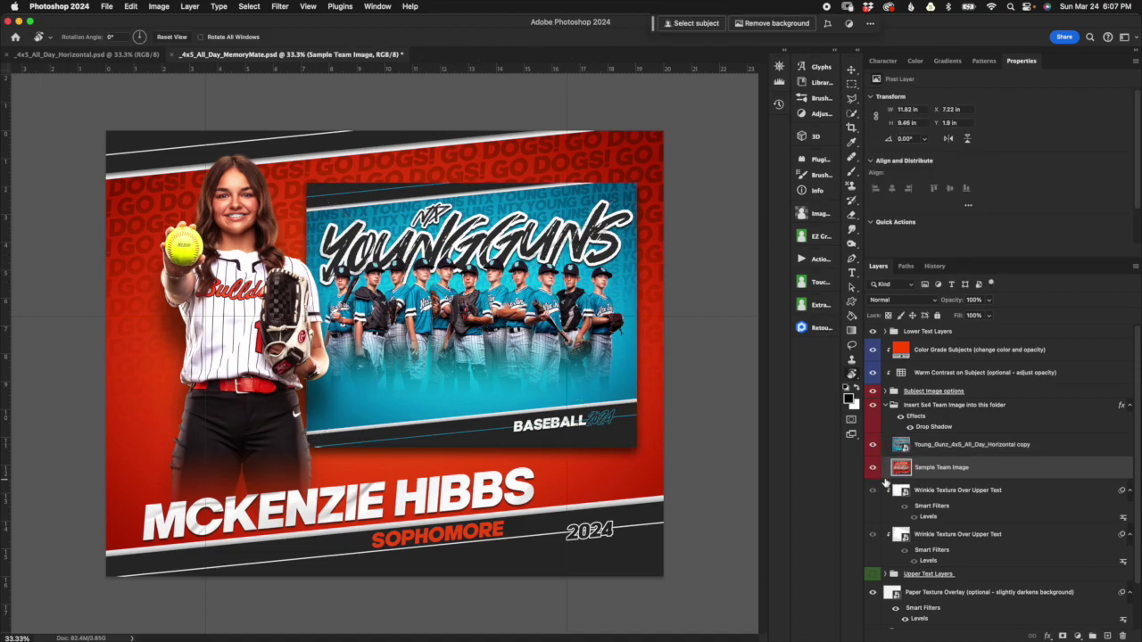
click(874, 467)
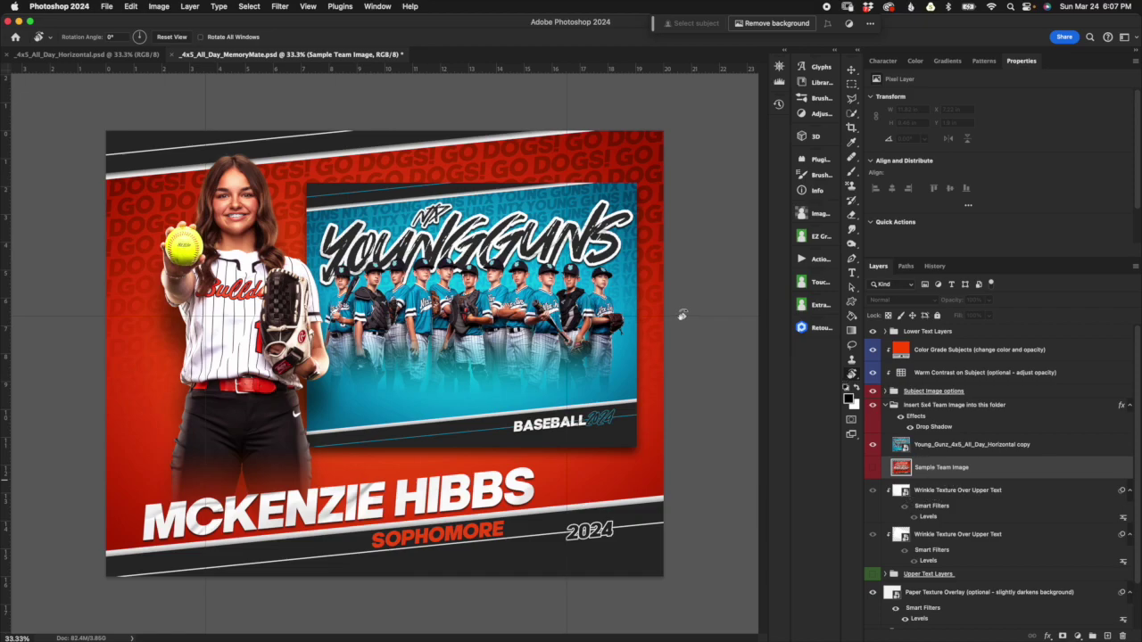
Check the Drop Shadow settings of the "Insert 5x4 Team Image into this folder" group without changing them, and collapse the group
click(985, 409)
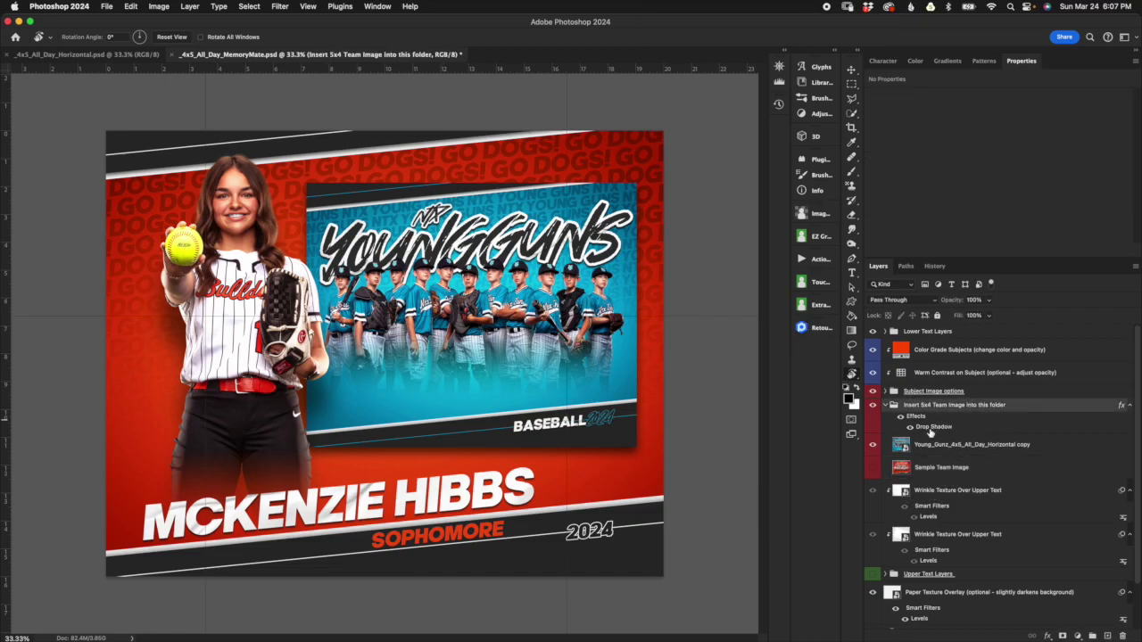
double_click(938, 430)
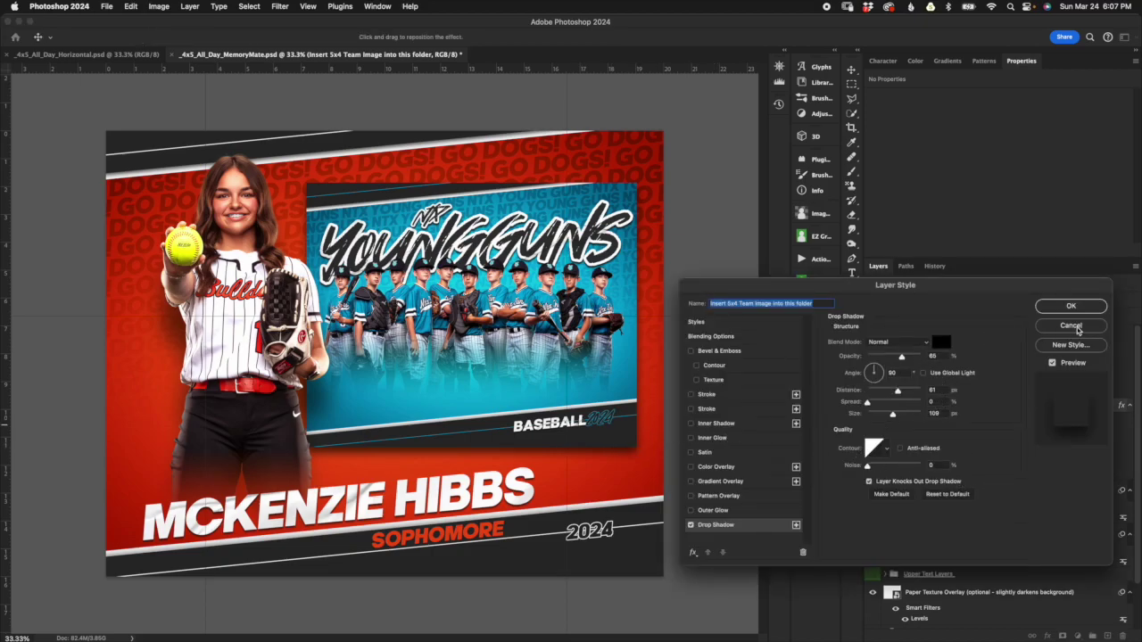
click(1075, 329)
click(886, 406)
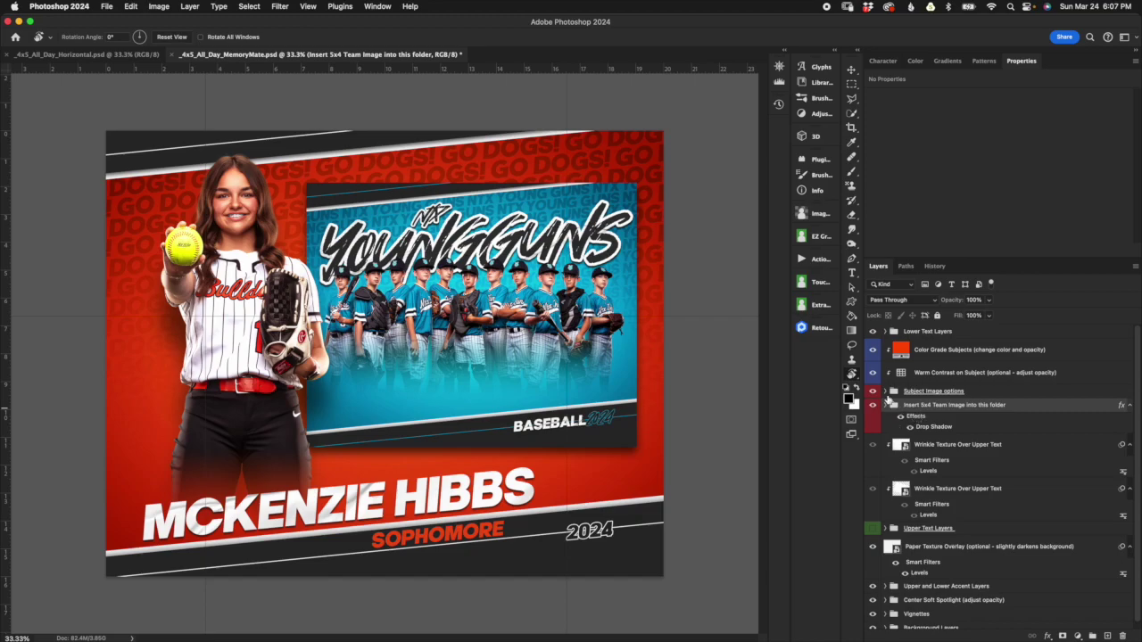
Examine the Sample Subject Image group inside NO FEET OPTION, and collapse the Subject Image options group
click(884, 391)
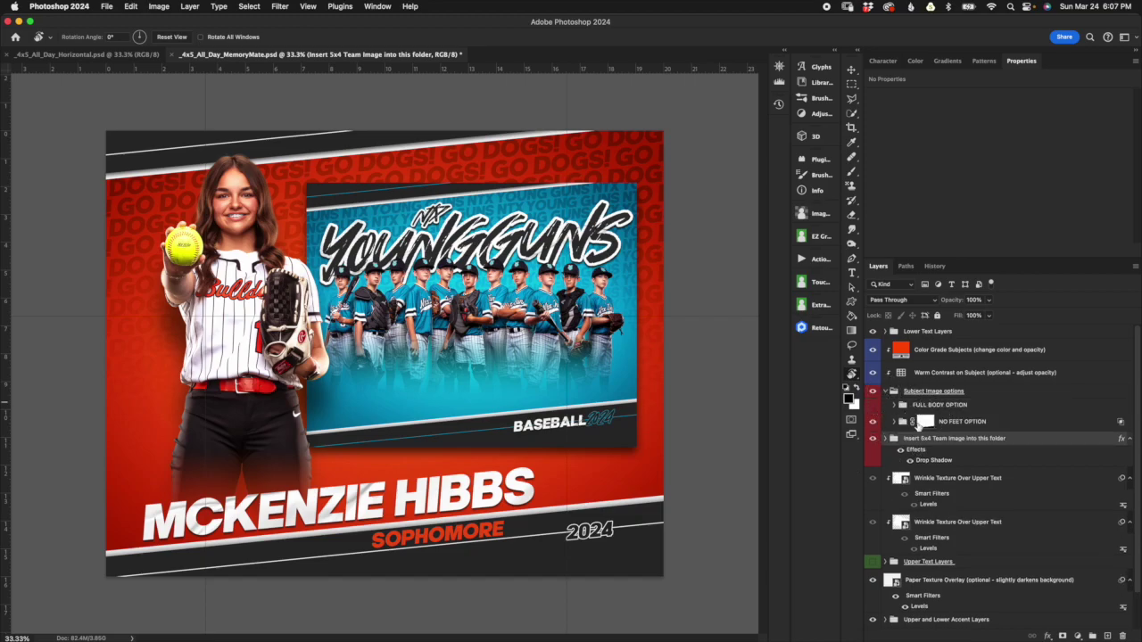
click(894, 422)
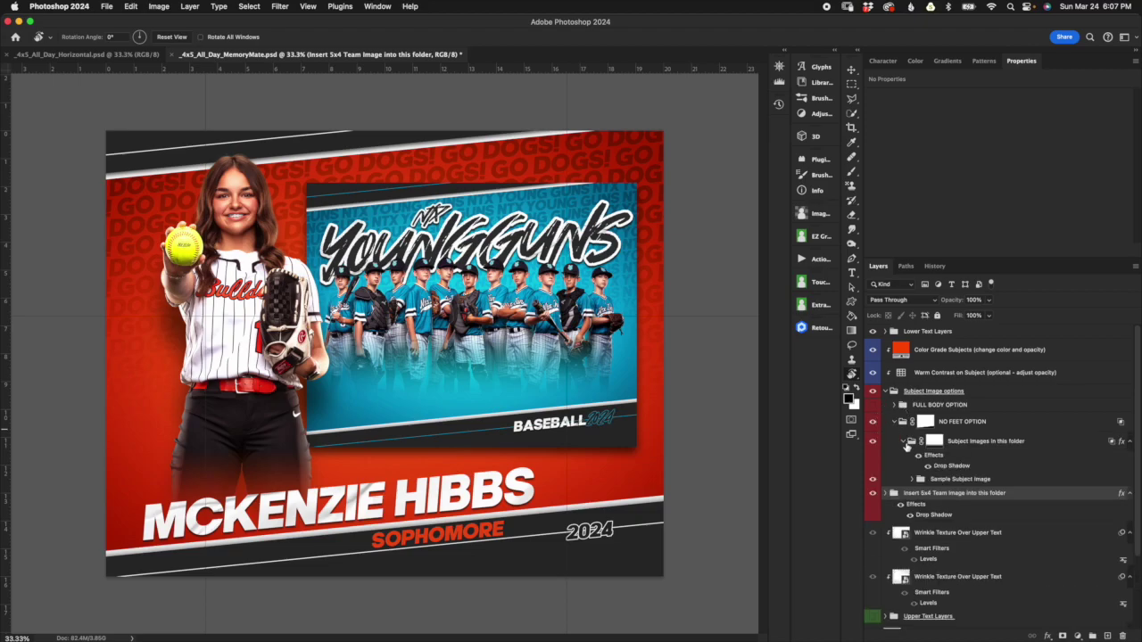
click(952, 480)
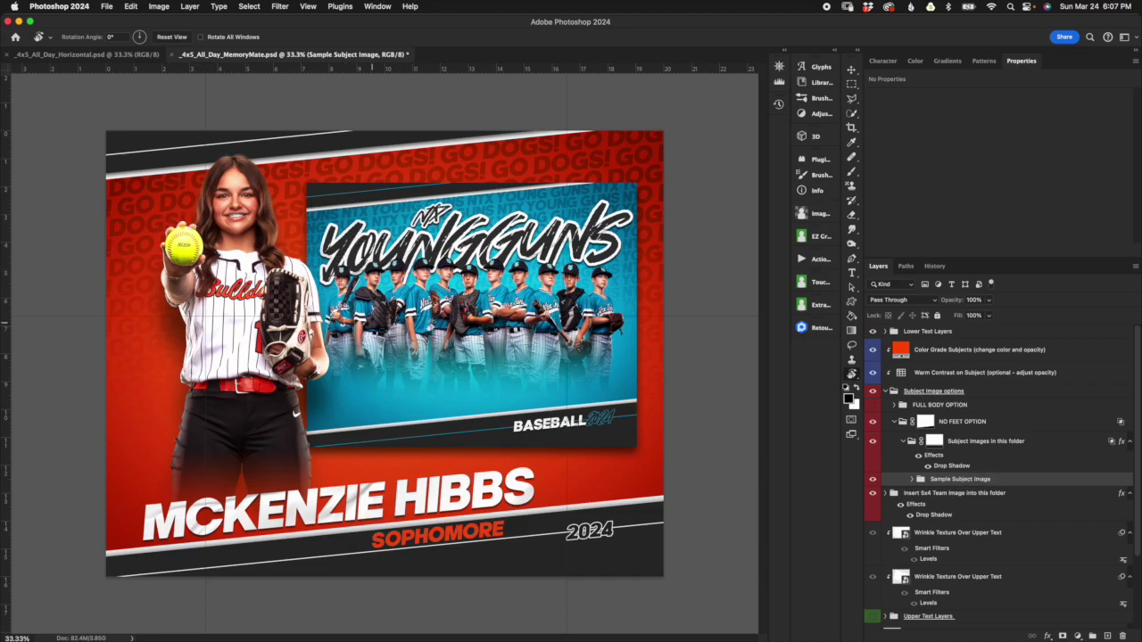
click(894, 422)
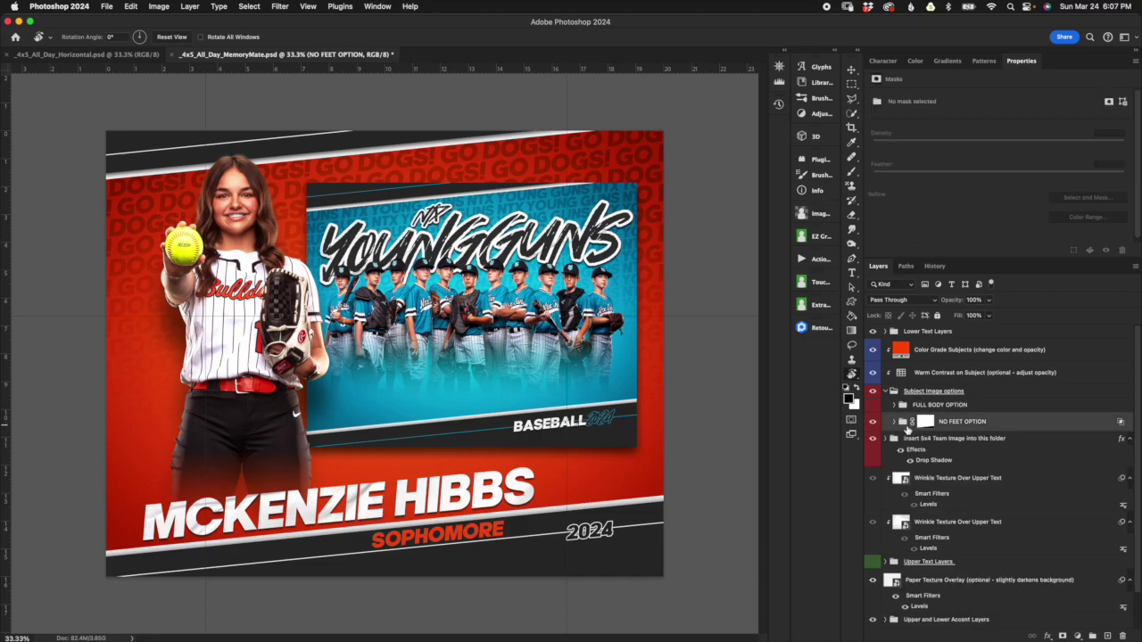
click(884, 391)
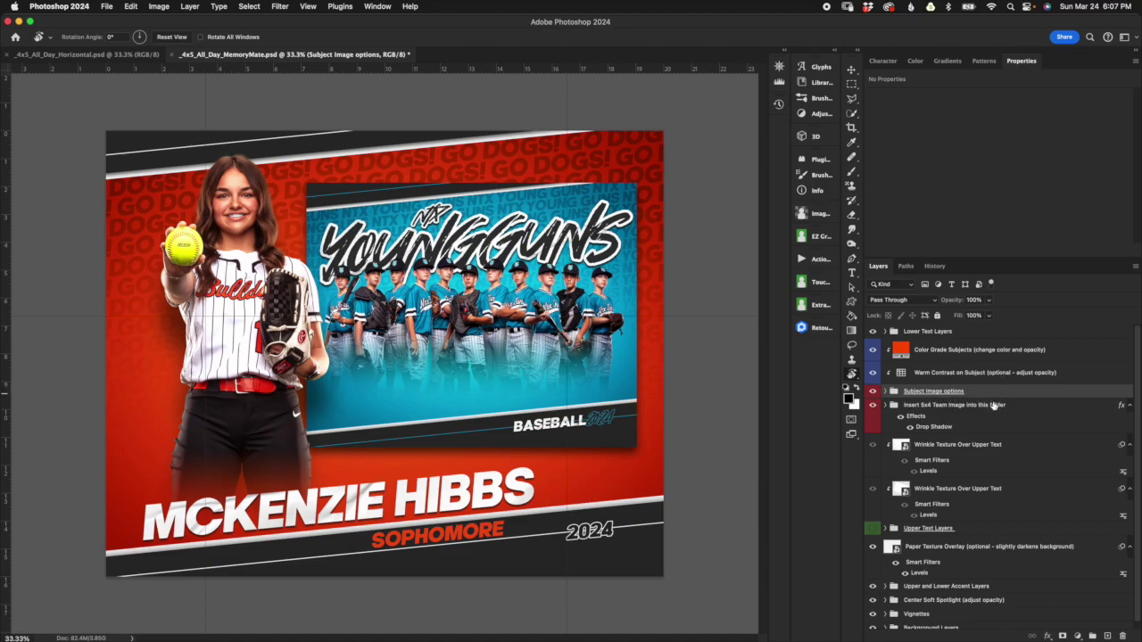
Try moving the Subject Image options group horizontally to the right side of the memory mate design
click(850, 71)
click(375, 121)
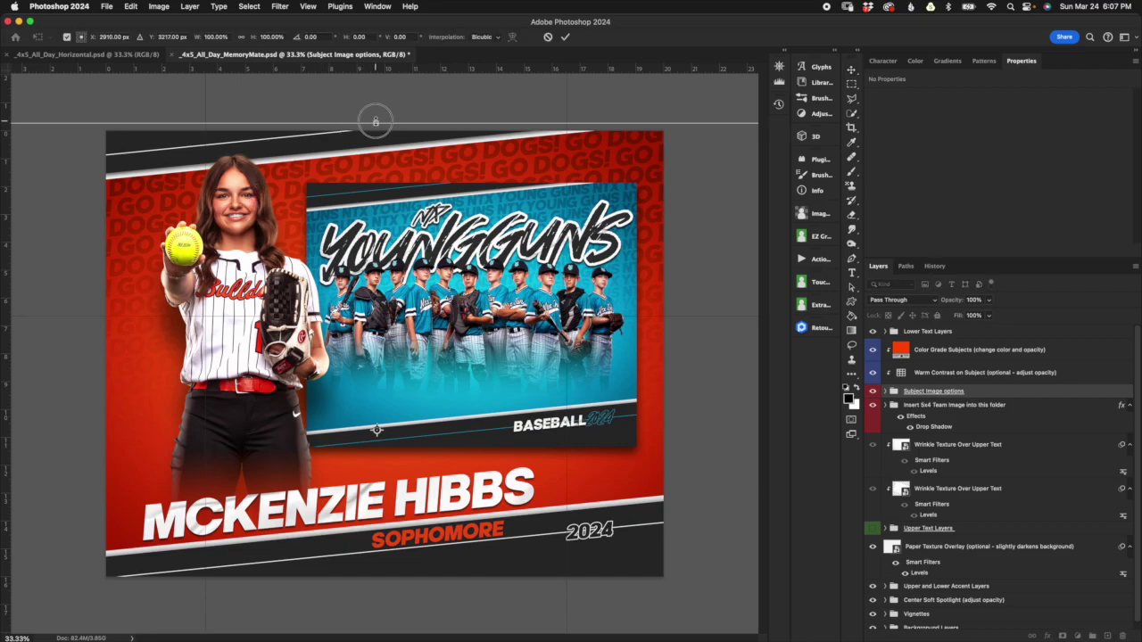
drag(318, 167, 614, 167)
click(563, 40)
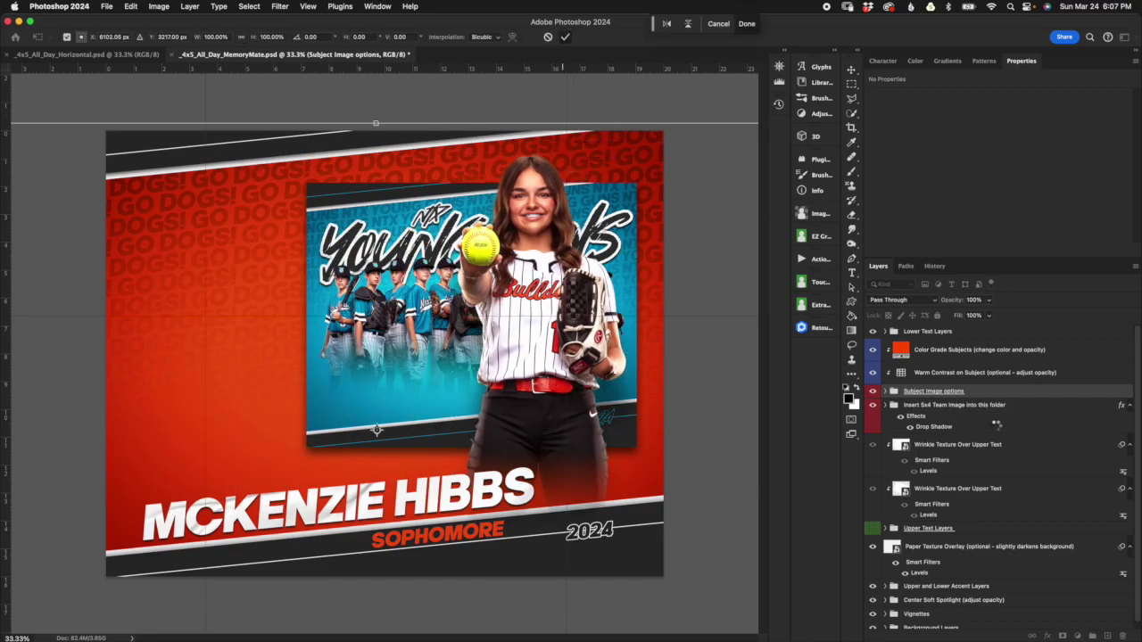
Try moving the team image group to the left side of the design, cancel it, and undo the subject's move
click(972, 406)
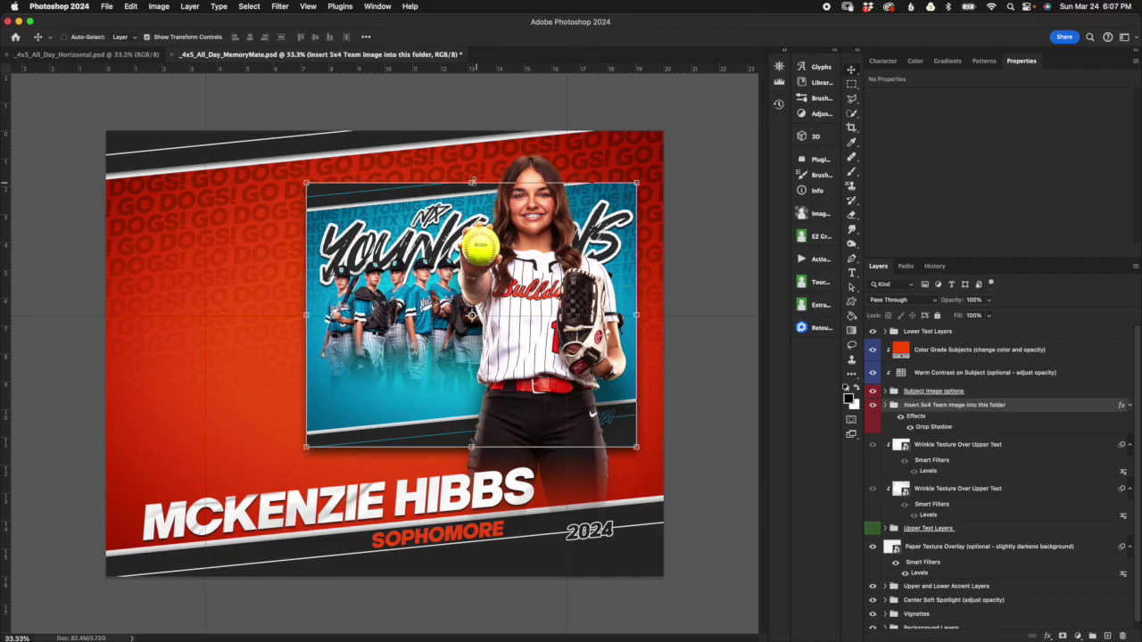
key(ctrl+t)
drag(510, 202, 336, 203)
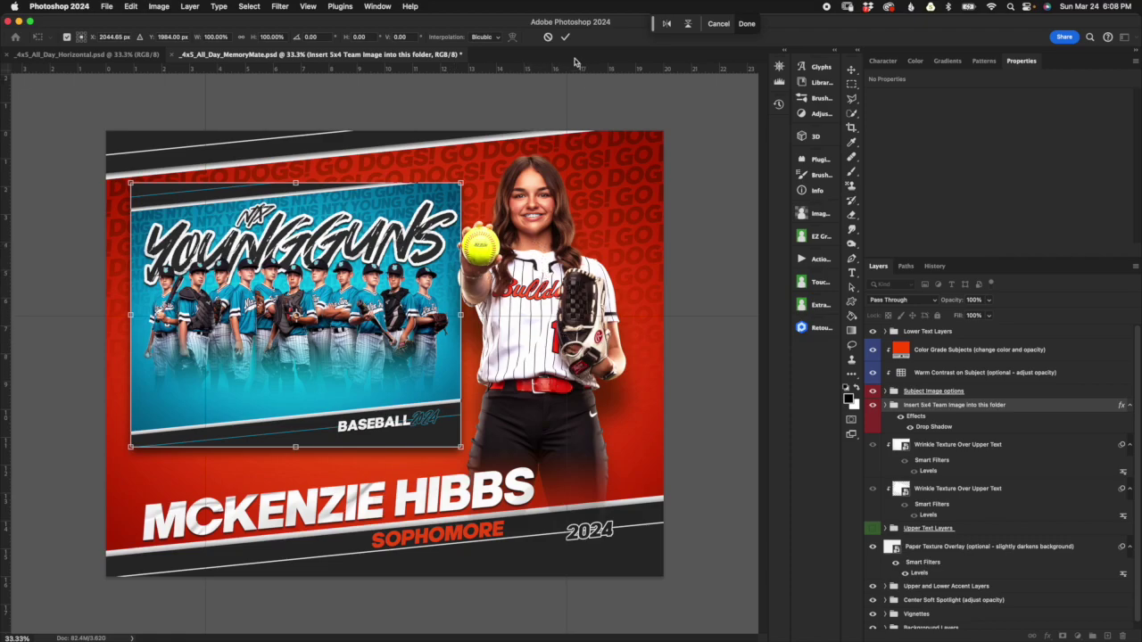
click(547, 38)
key(super+z)
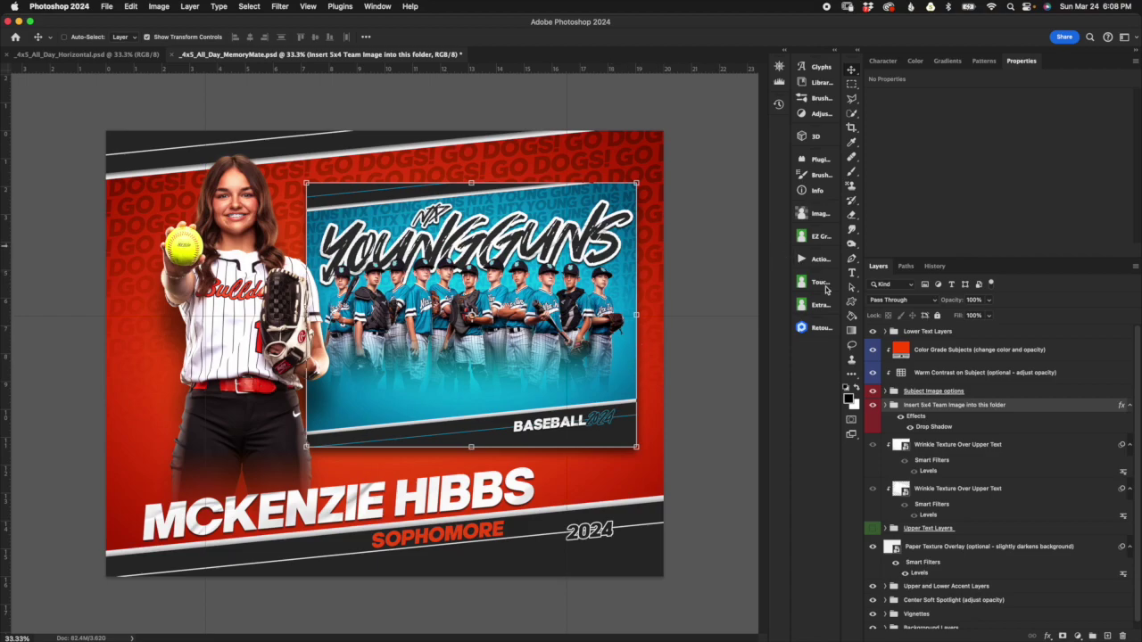
Expand the Lower Text Layers group and examine Player Name Option 1 and Player Name Option 2
click(978, 375)
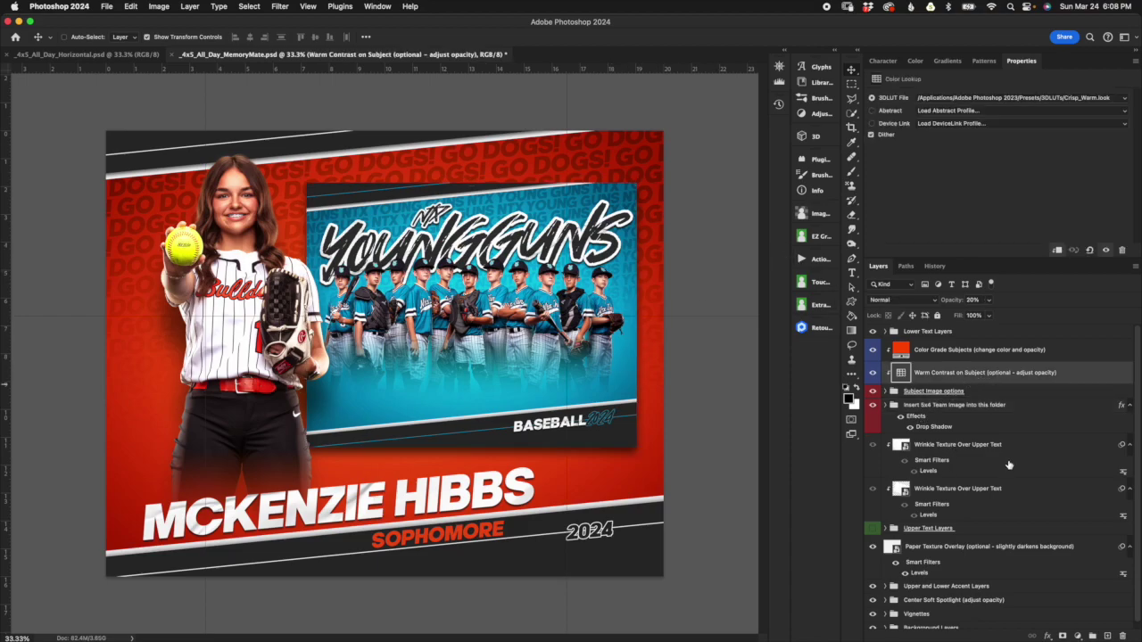
click(921, 334)
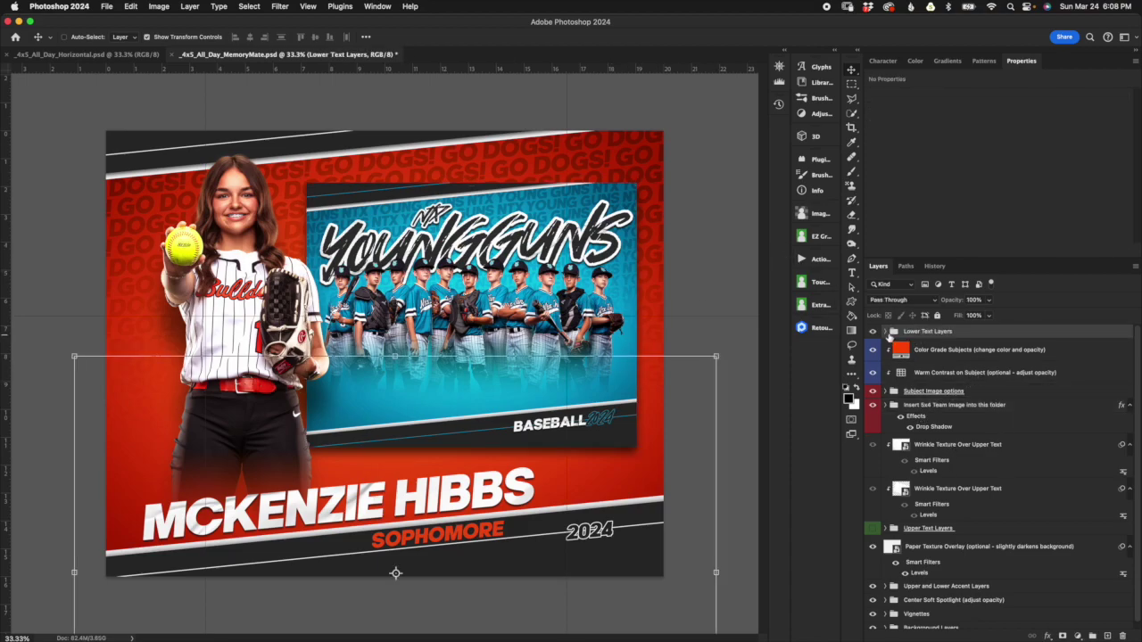
click(886, 333)
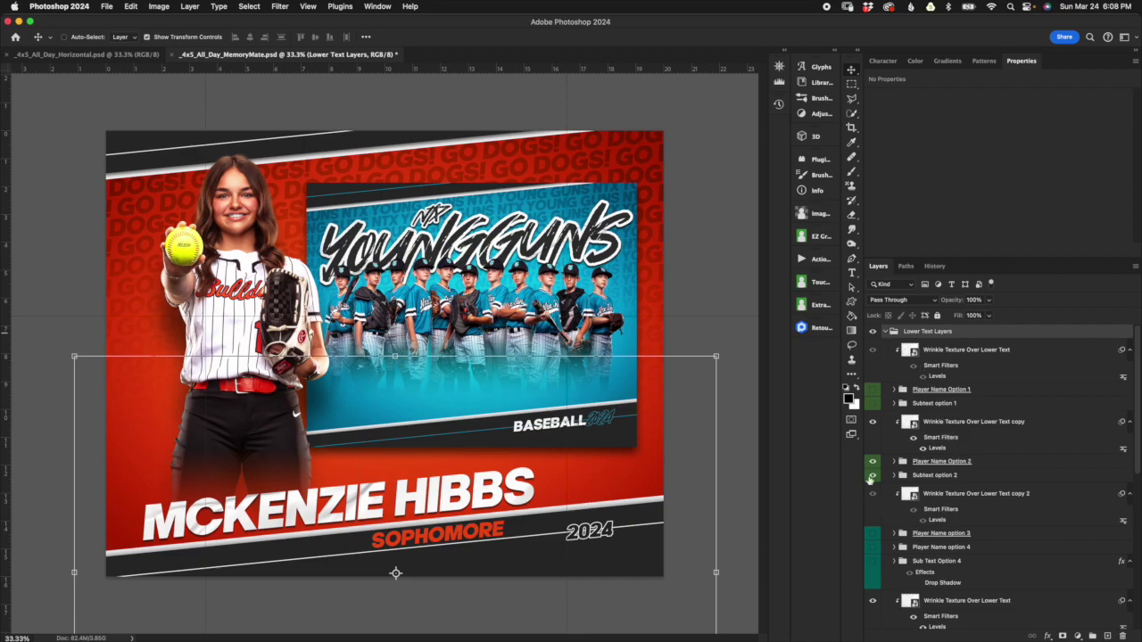
click(968, 389)
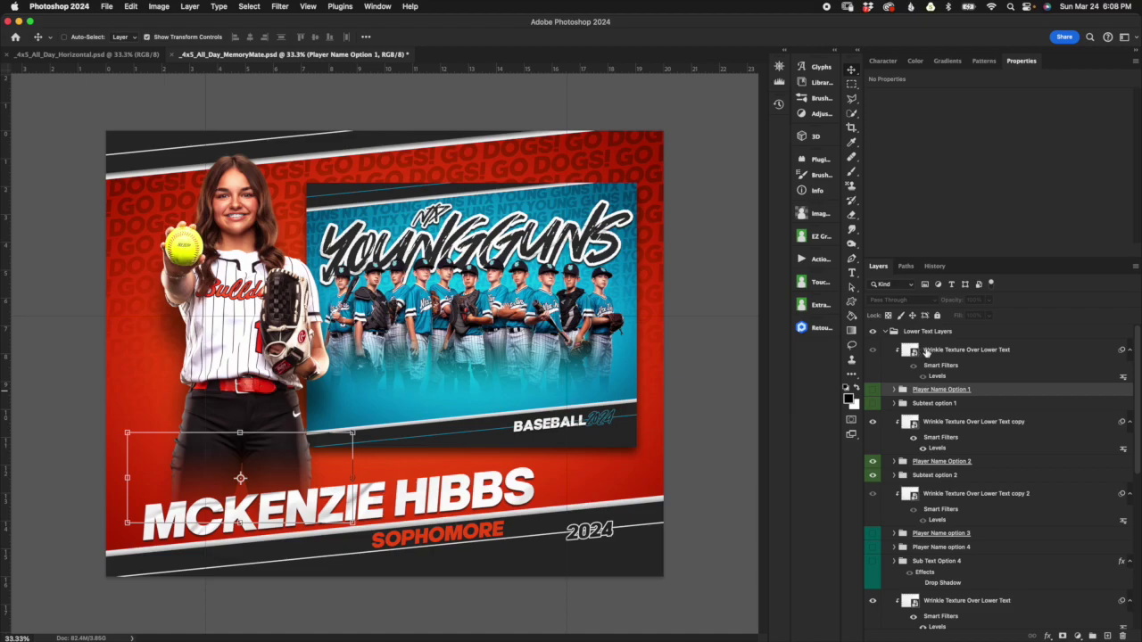
click(944, 462)
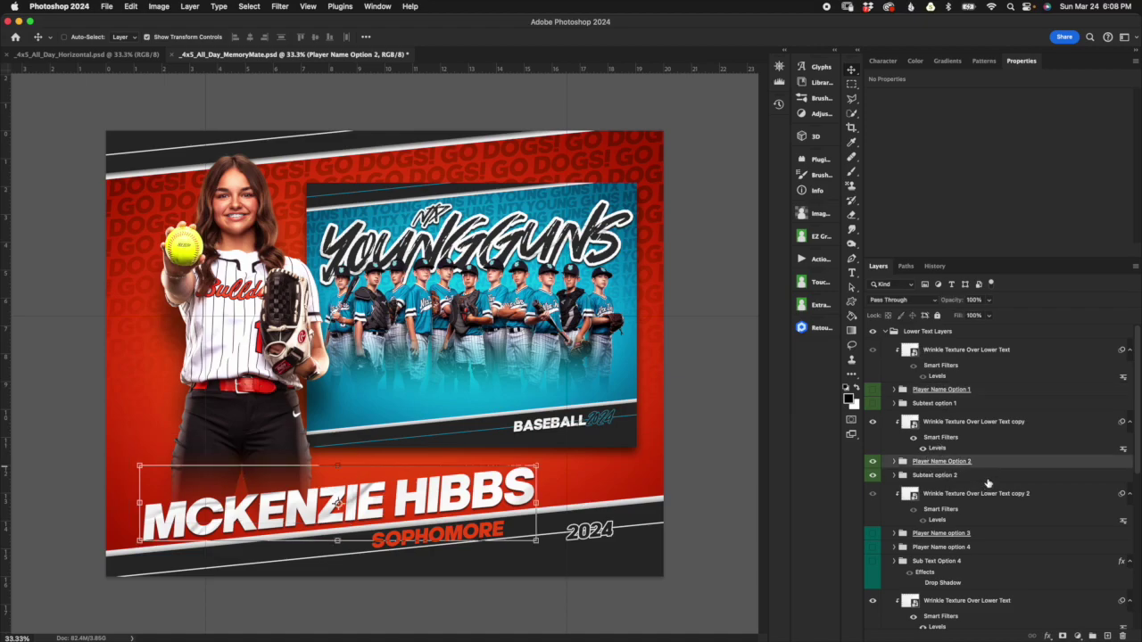
Hide Player Name Option 2 and preview Player Name Option 1 with Subtext option 1, hiding both again
click(872, 462)
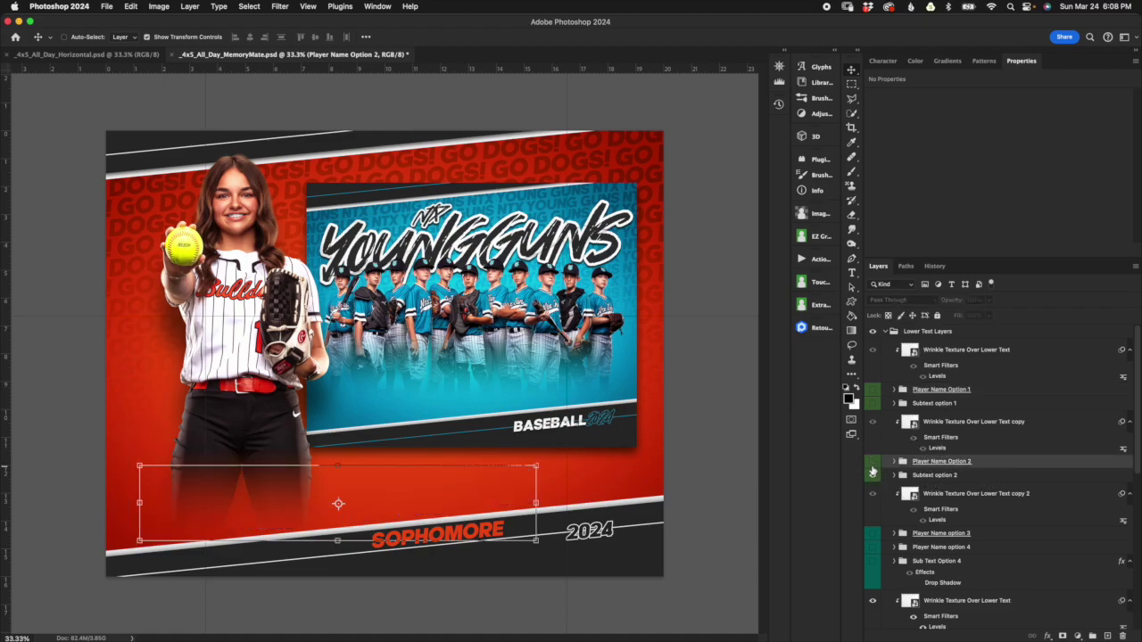
click(872, 462)
click(872, 465)
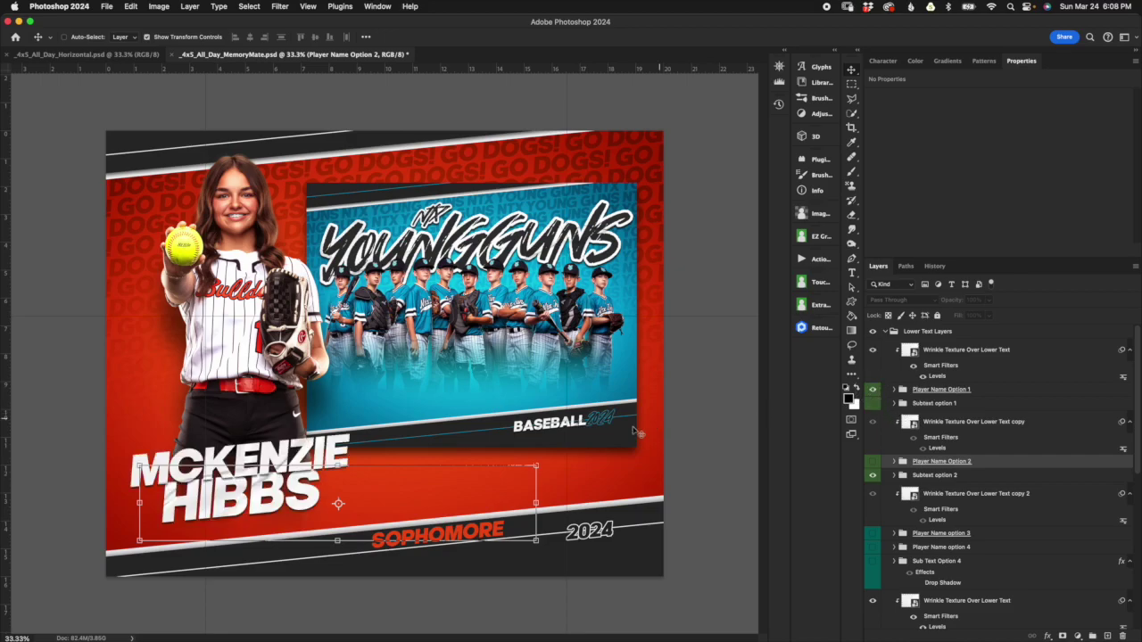
click(873, 404)
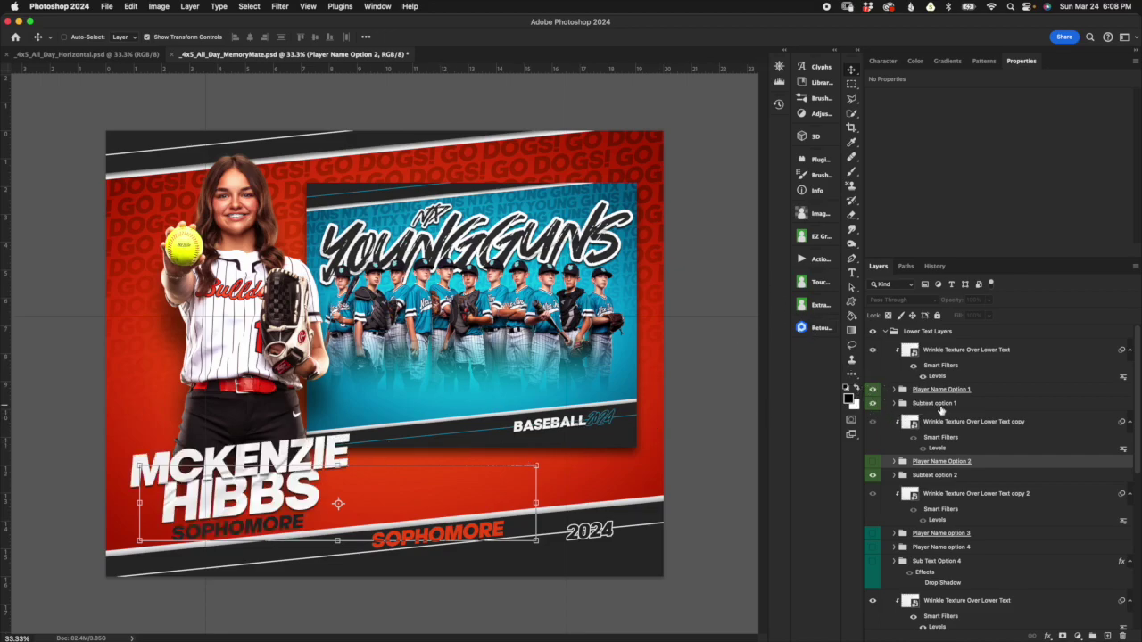
drag(873, 404, 874, 390)
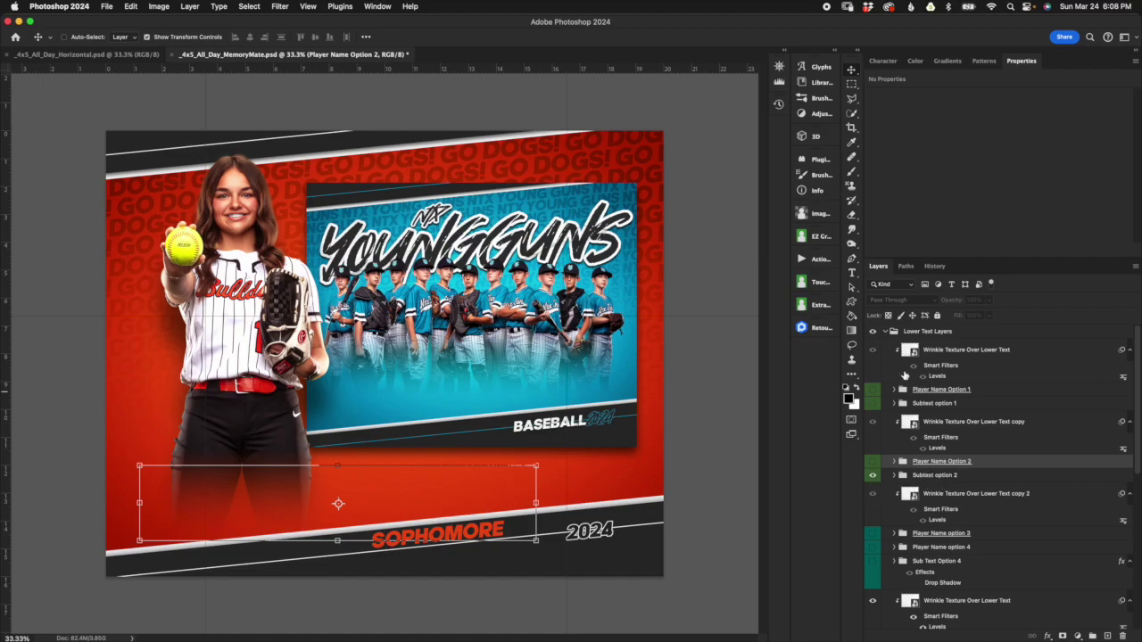
Preview Player Name Option 1 and Subtext option 1 once more, restore Player Name Option 2, and collapse the Lower Text Layers group
click(892, 337)
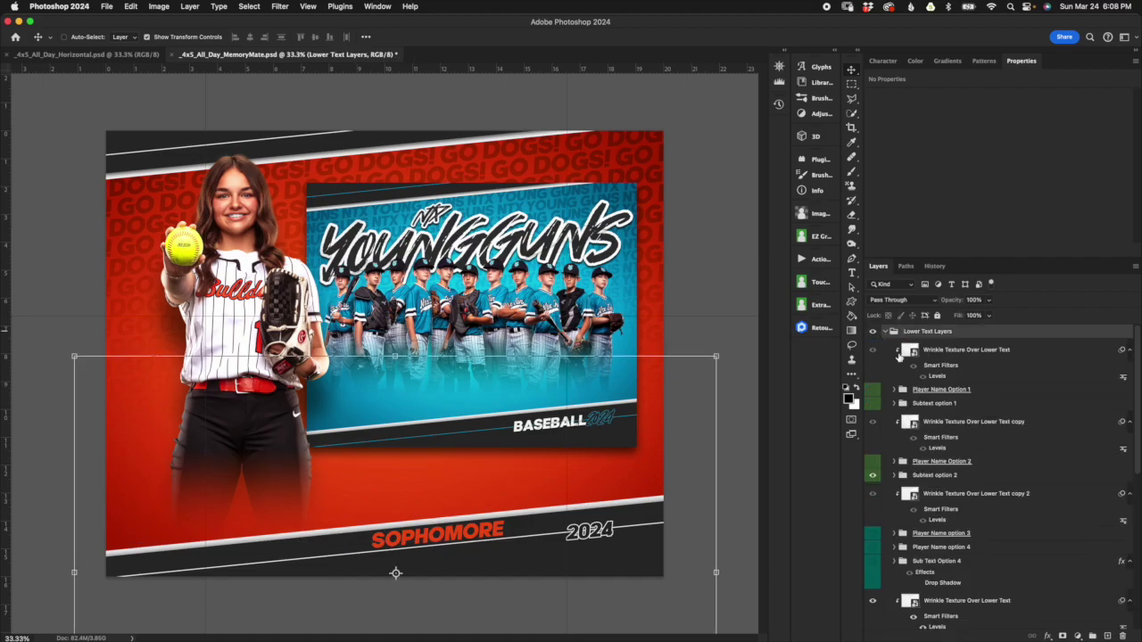
drag(872, 389, 881, 417)
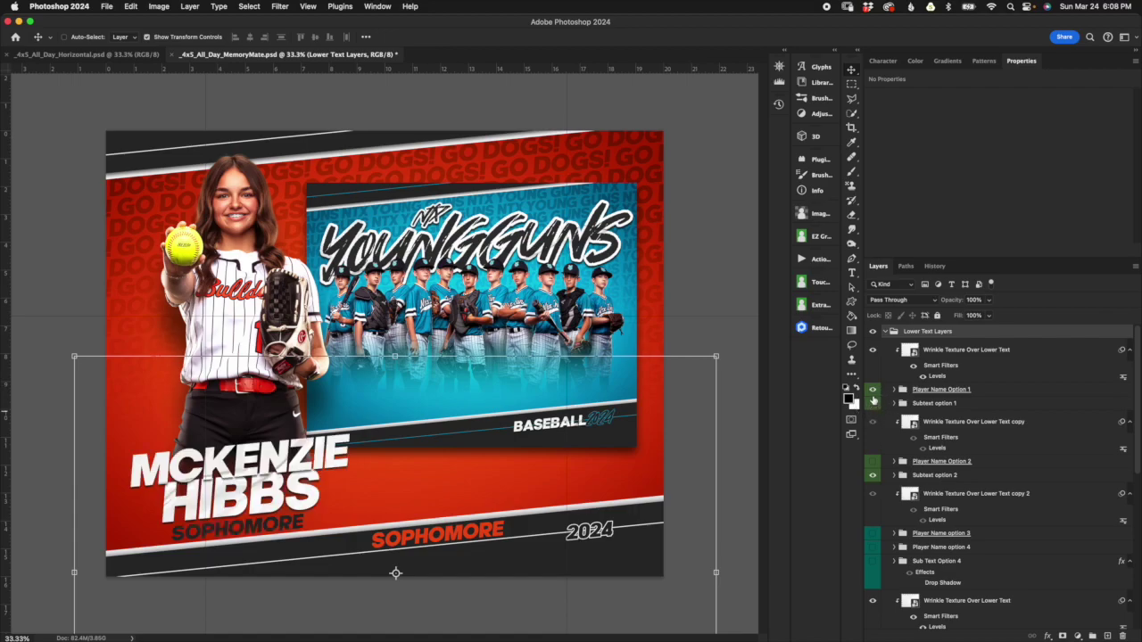
drag(873, 402, 873, 390)
drag(872, 461, 874, 476)
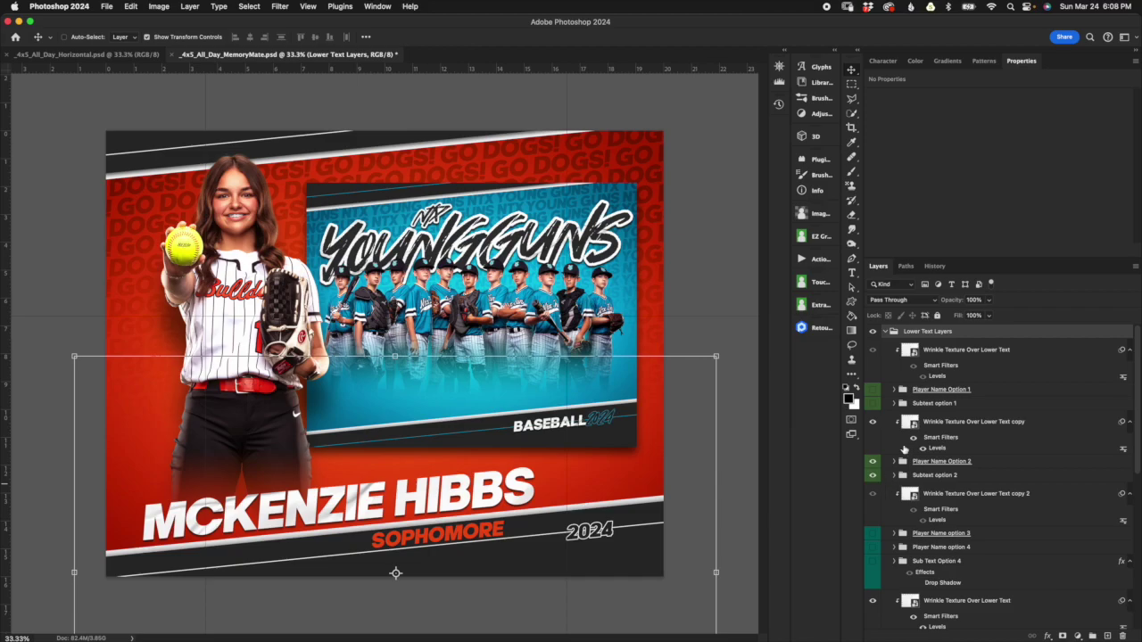
click(885, 330)
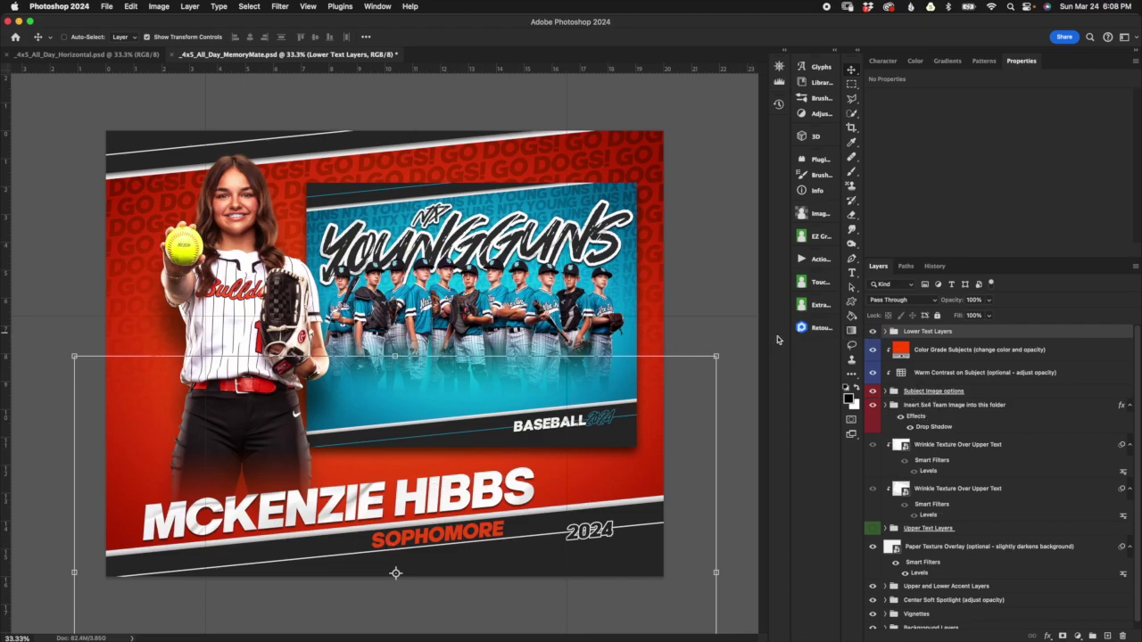
Revert the memory mate document to its earlier history state with the sample team image, and switch to _4x5_All_Day_Horizontal.psd
click(934, 267)
click(932, 286)
click(878, 266)
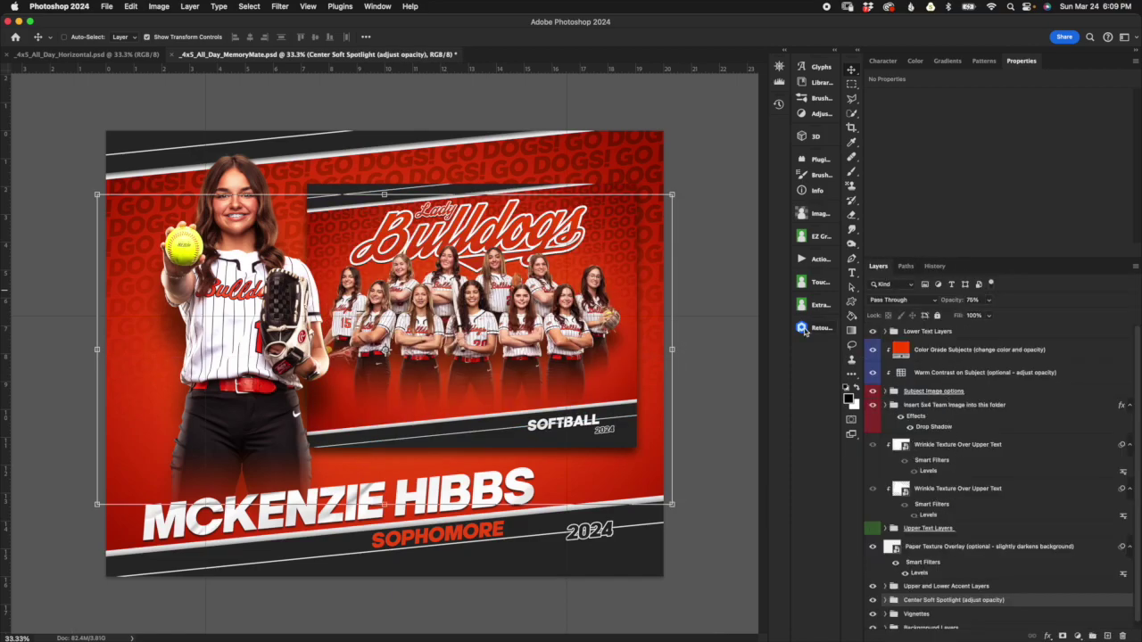
click(89, 55)
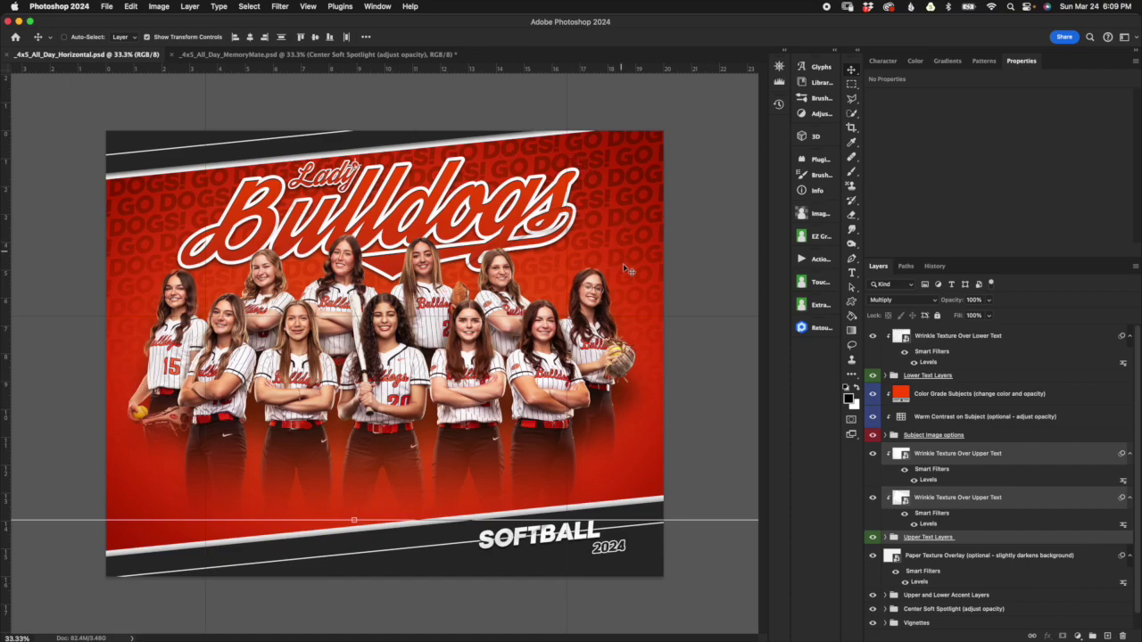
Arrange the horizontal poster and memory mate documents side by side in a 2-up vertical layout
click(378, 8)
mouse_move(378, 21)
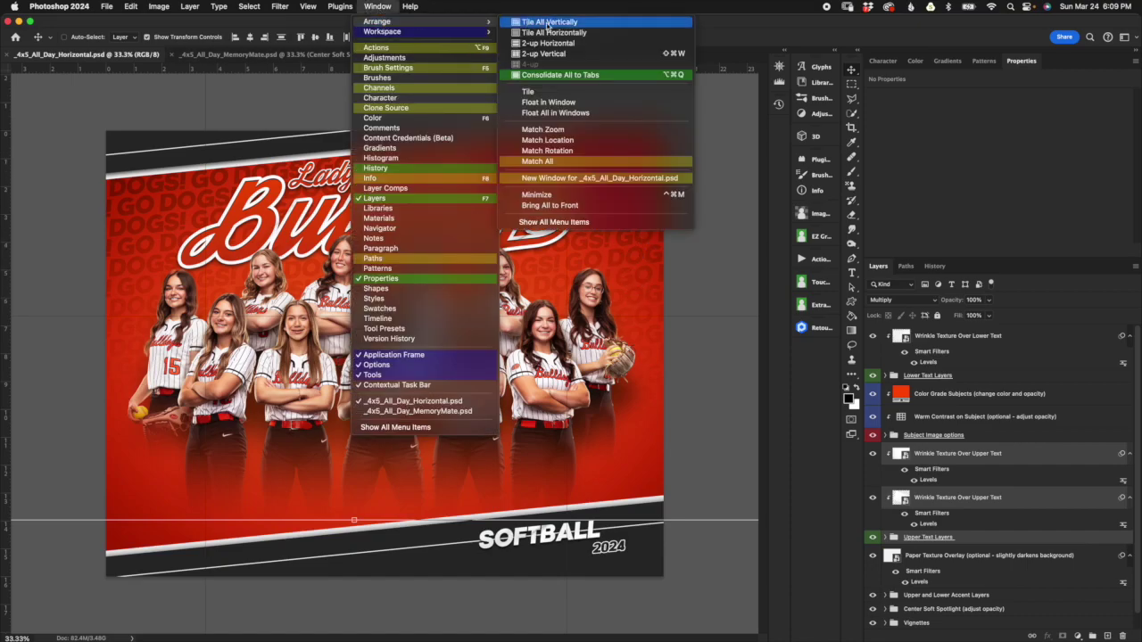
click(564, 55)
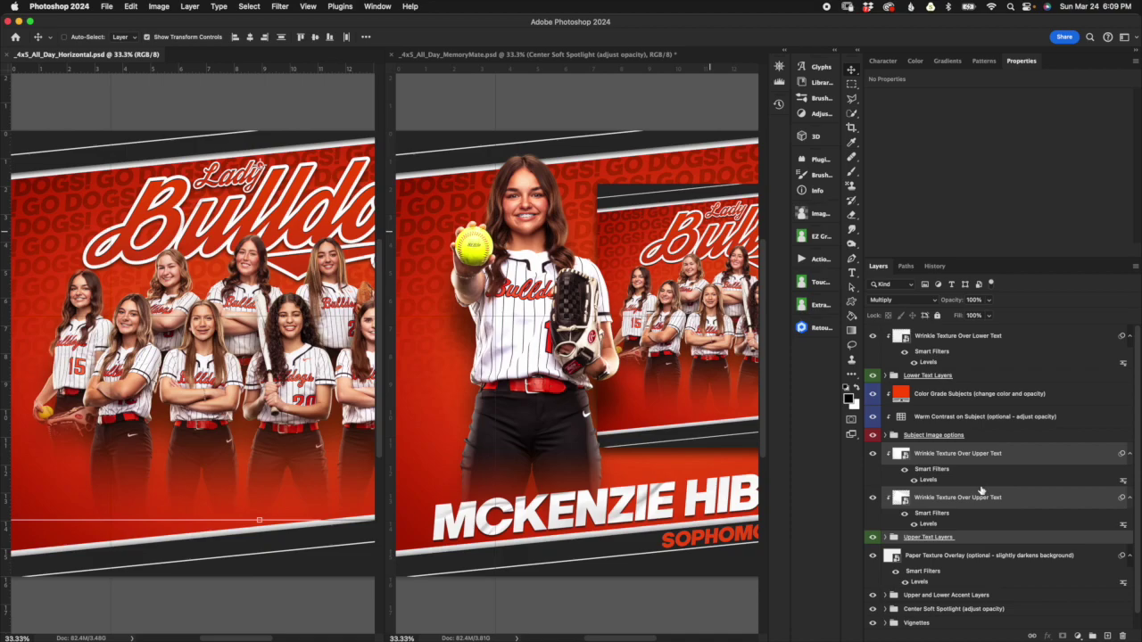
Copy the memory mate layers from Lower Text Layers through the 5x4 Team Image folder into _4x5_All_Day_Horizontal.psd, placing them atop the layer stack
click(566, 56)
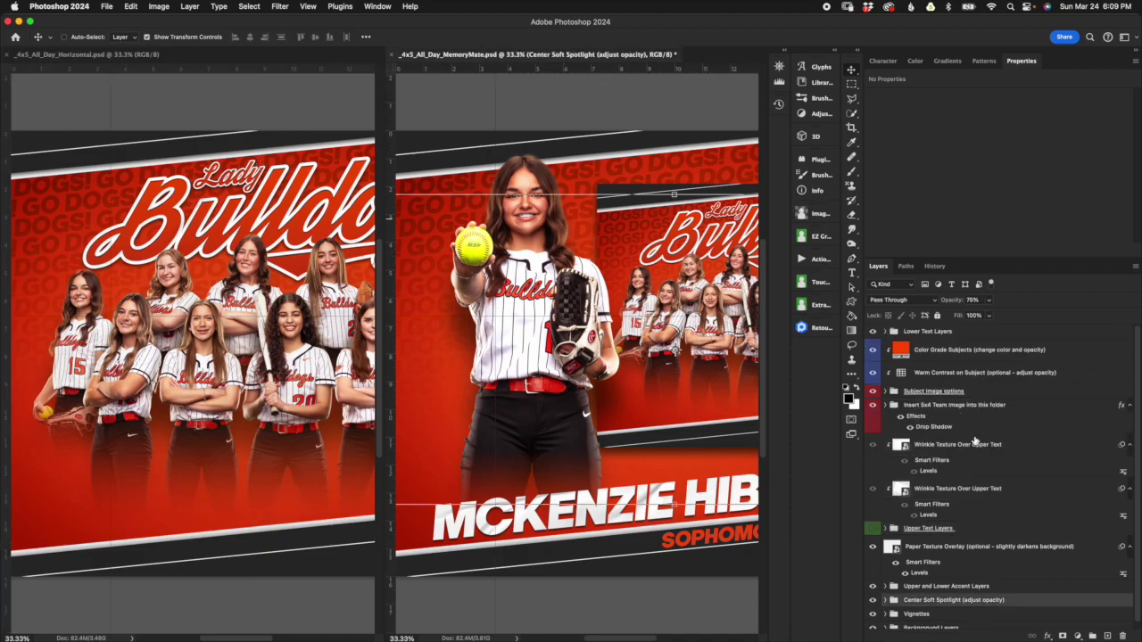
click(945, 408)
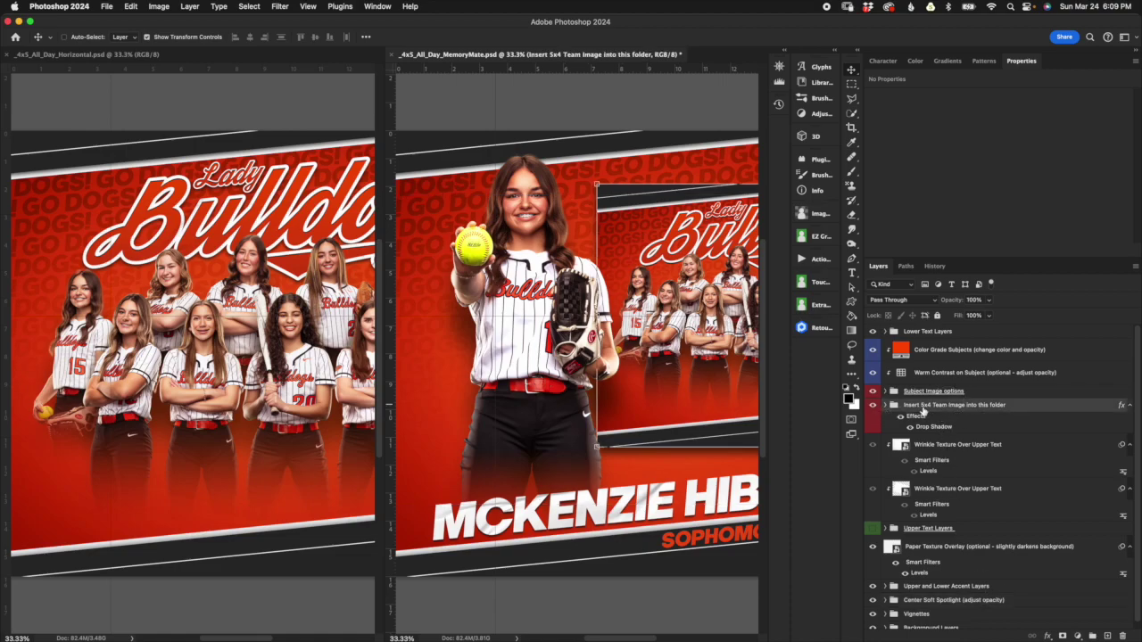
shift+click(948, 335)
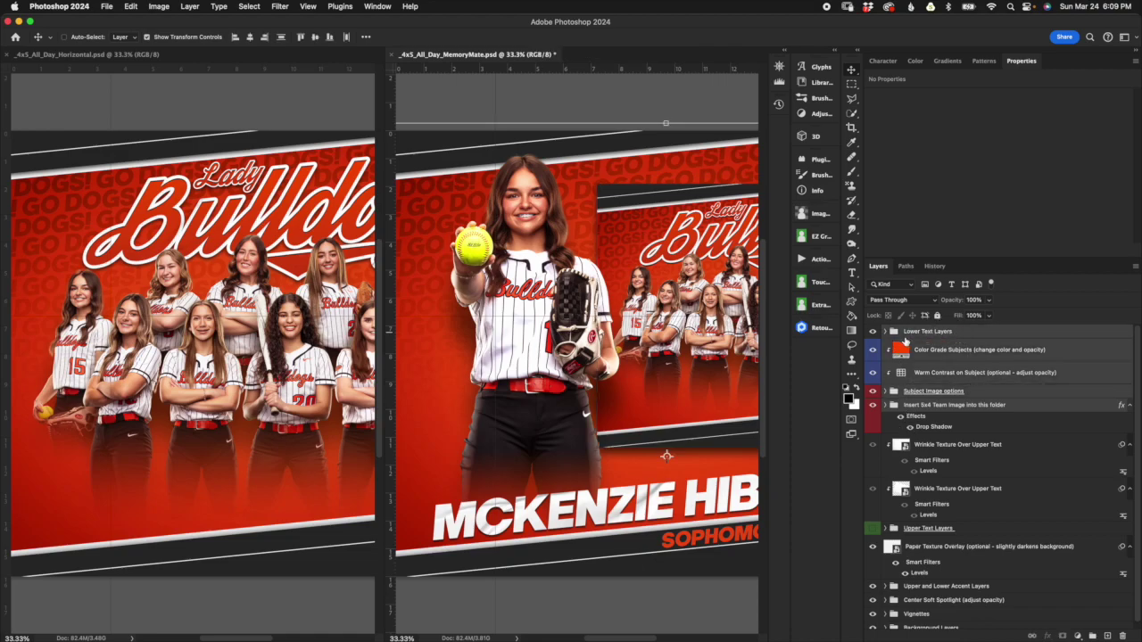
drag(957, 337, 189, 250)
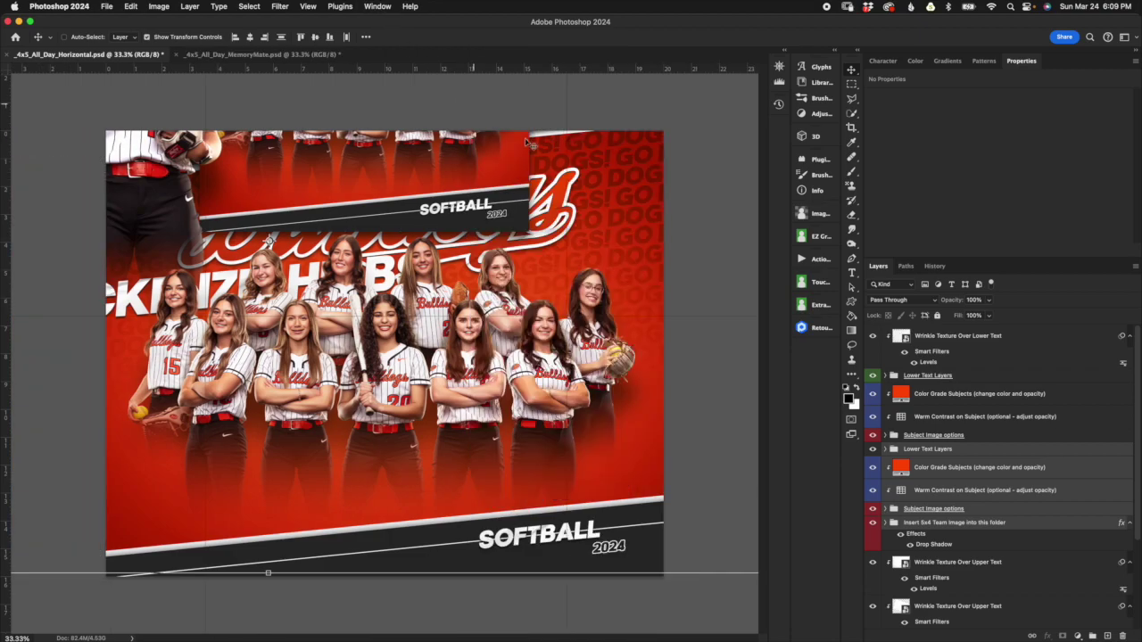
drag(965, 455, 962, 334)
Hide the poster's original lower text, subject adjustments, Subject Image options, wrinkle textures and Upper Text Layers beneath the copied layers
click(986, 446)
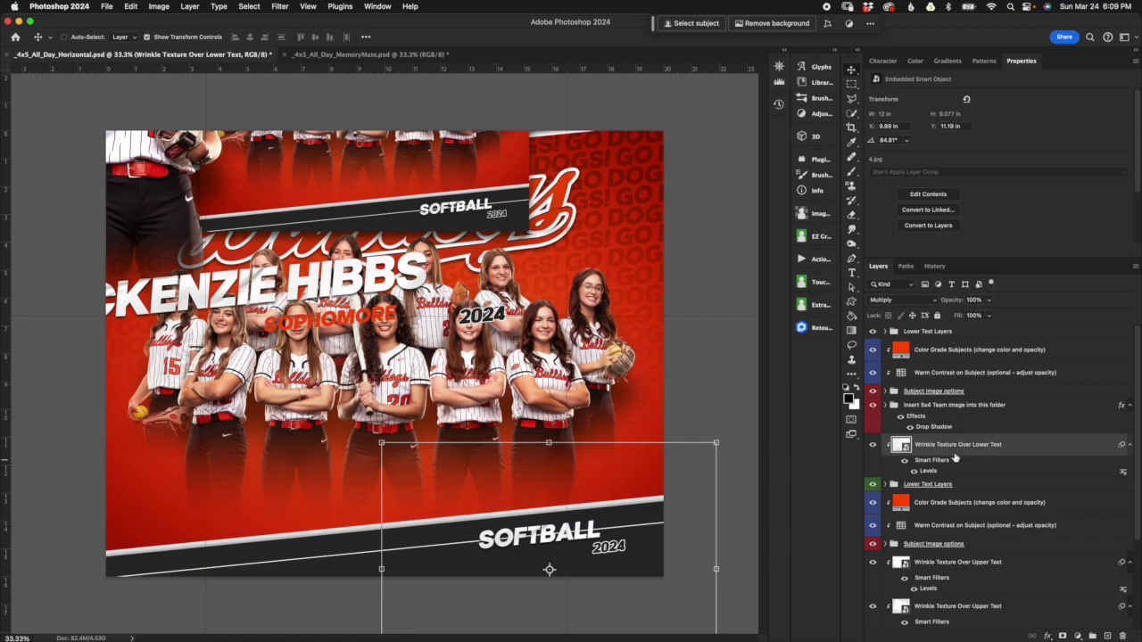
scroll(981, 480, down, 1)
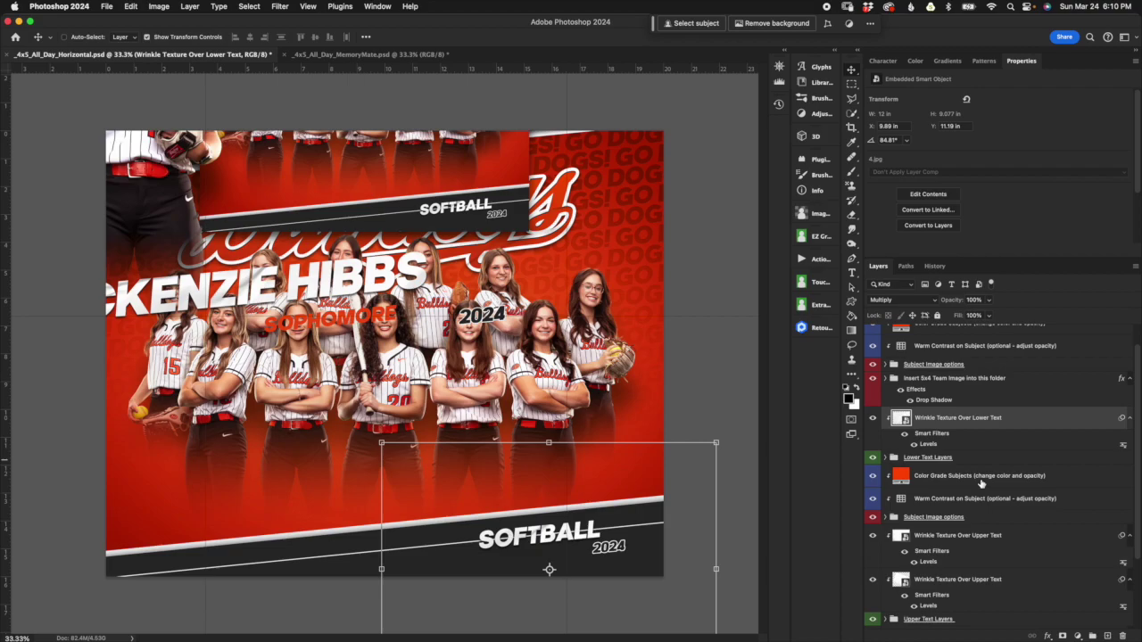
click(873, 421)
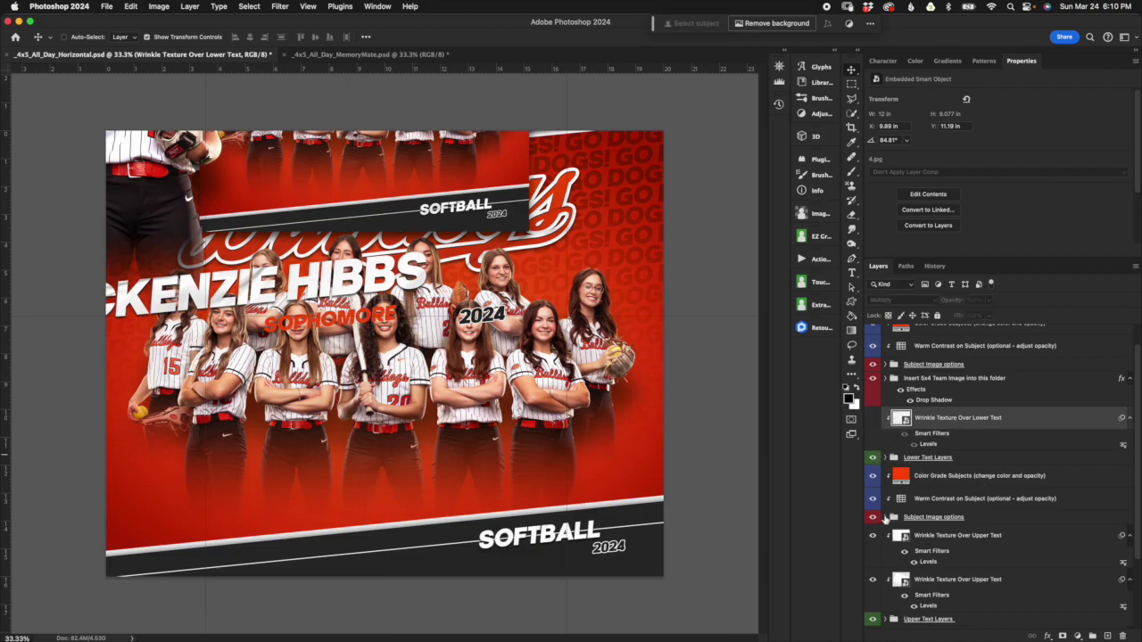
click(872, 457)
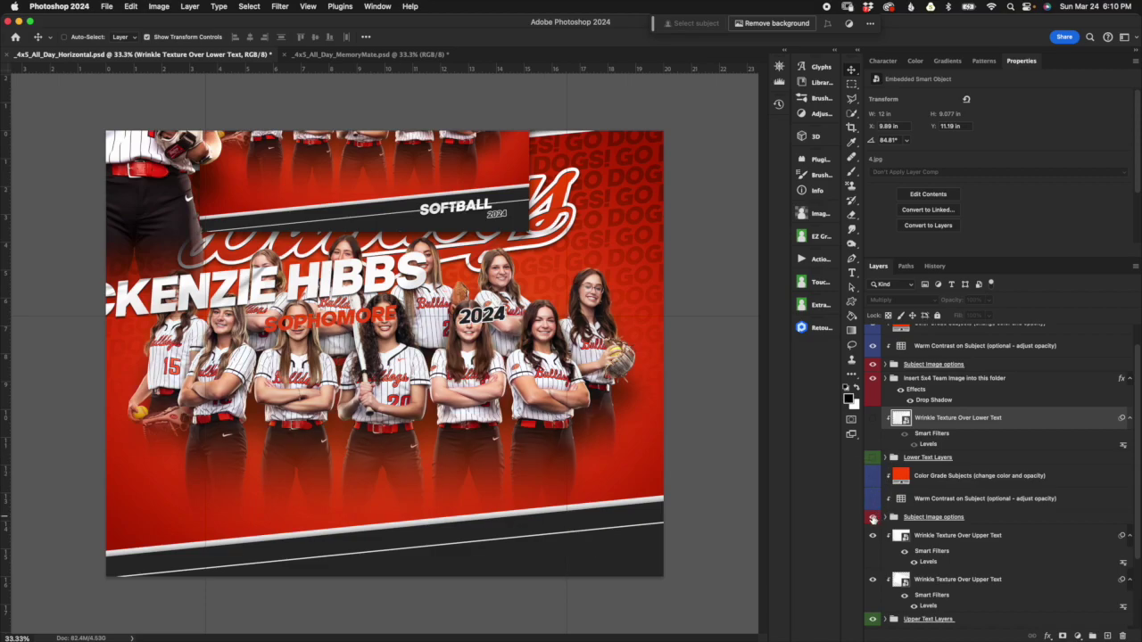
click(873, 517)
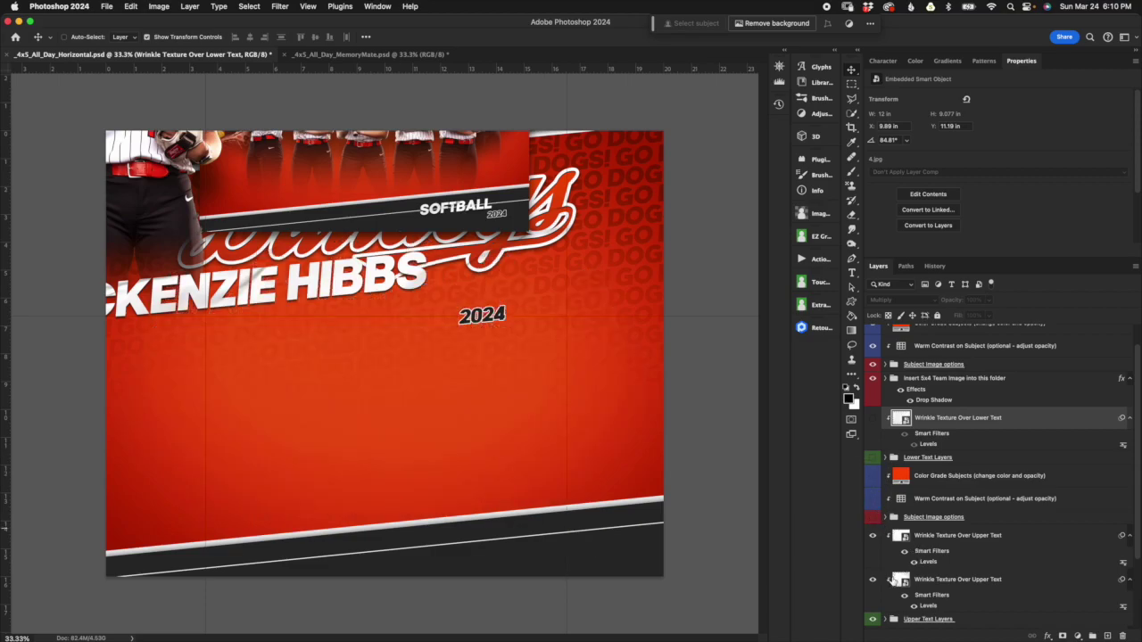
click(873, 535)
click(872, 579)
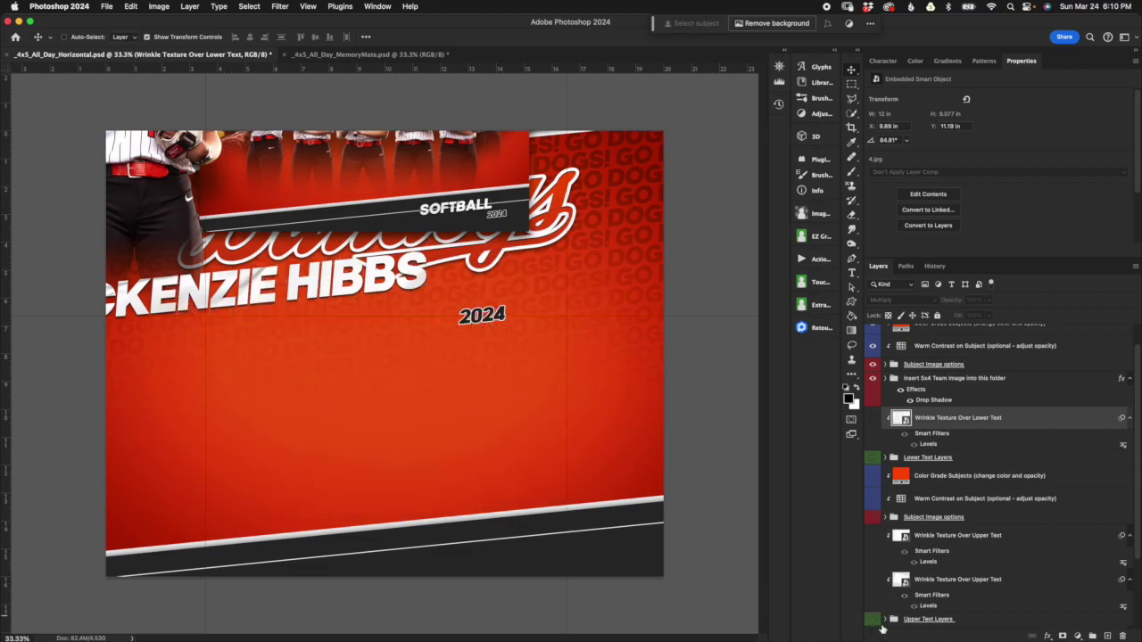
click(880, 627)
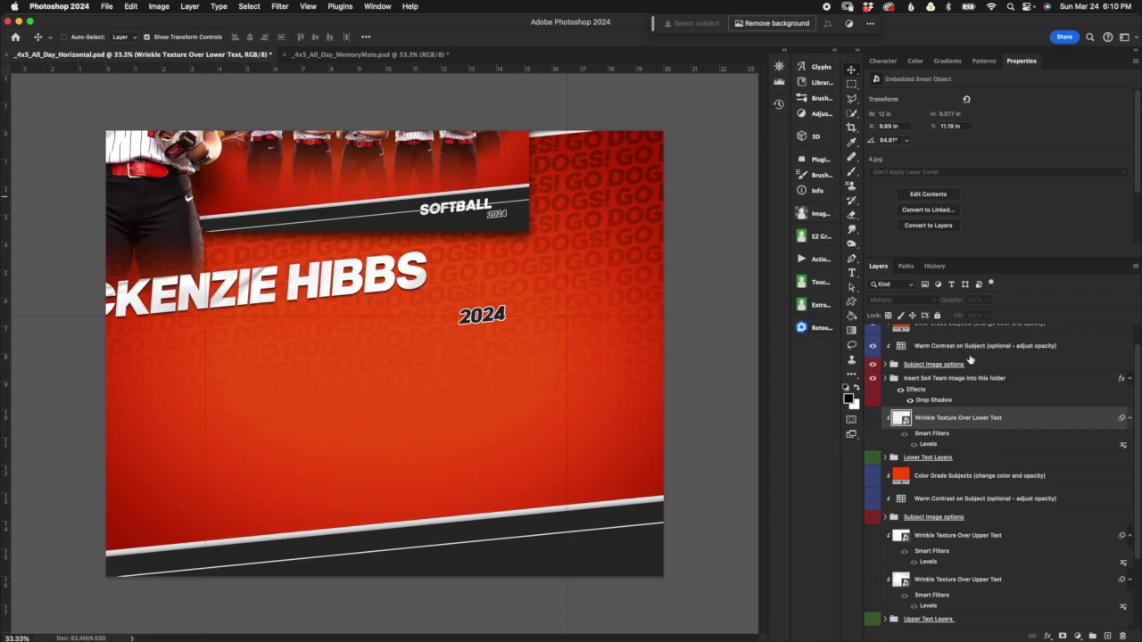
Move all the copied memory mate layers together about 3.9 in right and 7.7 in down to align them with the poster background
scroll(1041, 441, up, 1)
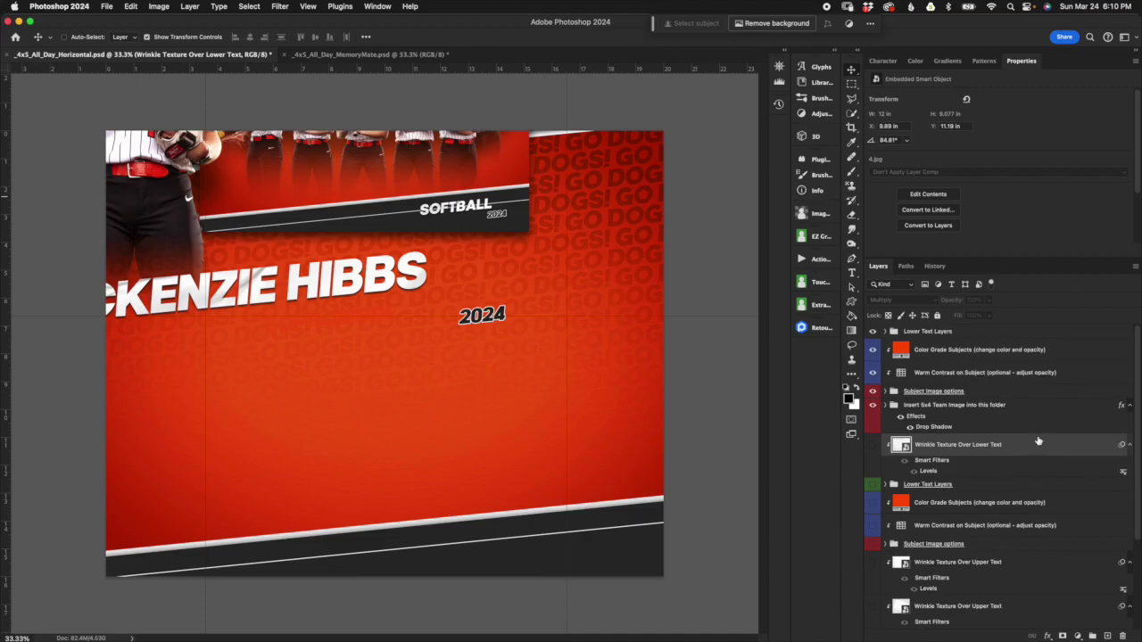
click(951, 332)
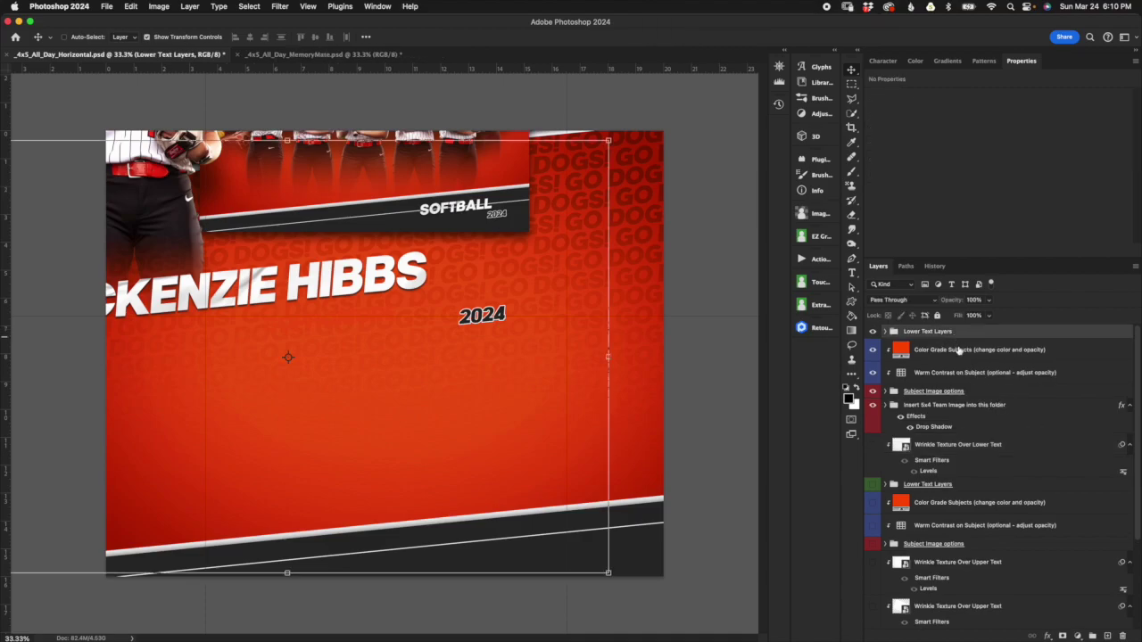
shift+click(955, 415)
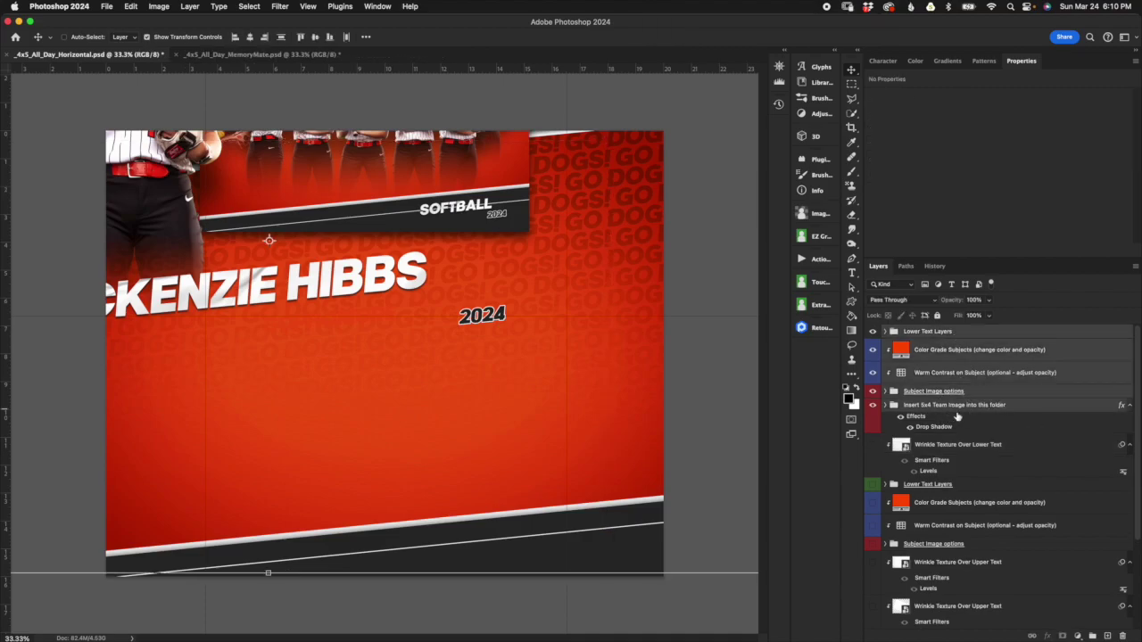
click(948, 335)
shift+click(969, 407)
click(268, 572)
drag(253, 204, 355, 412)
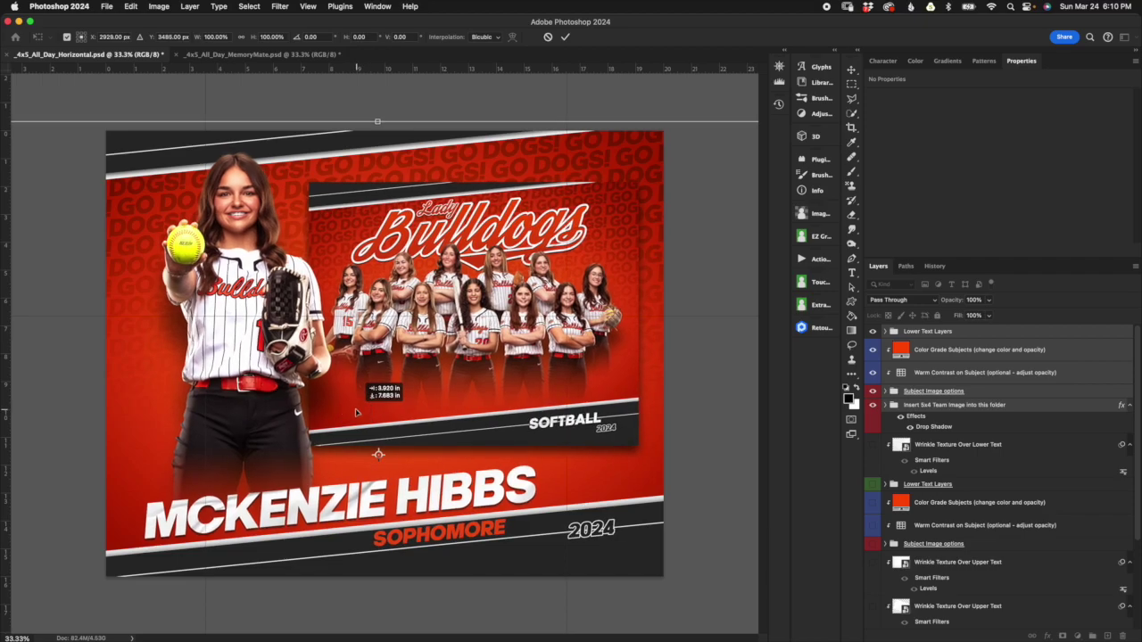
key(Down)
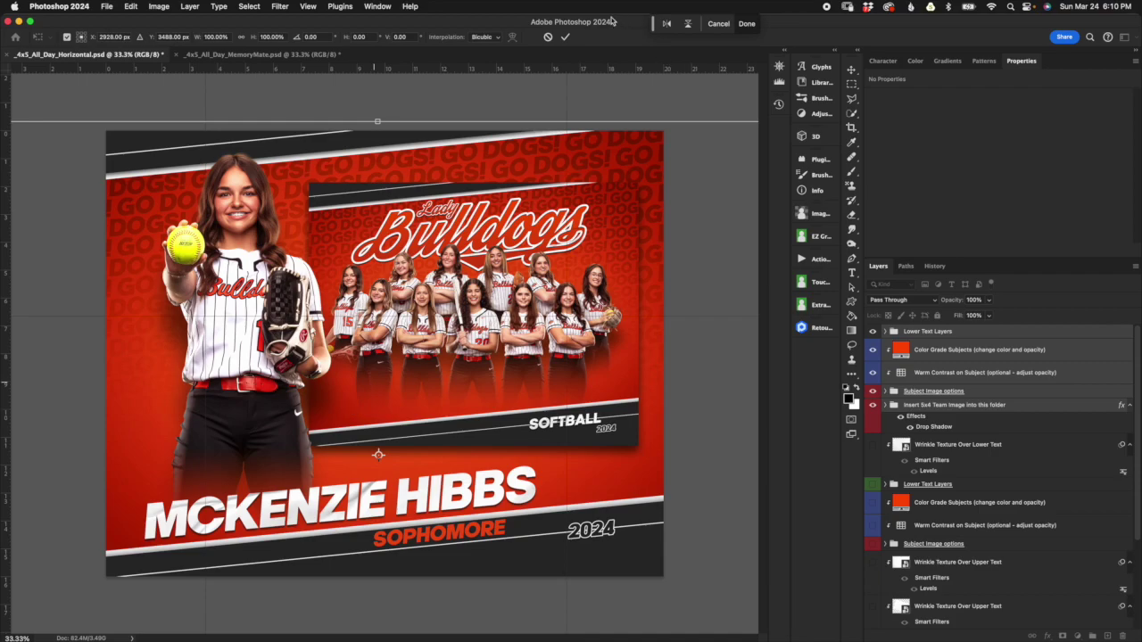
click(566, 37)
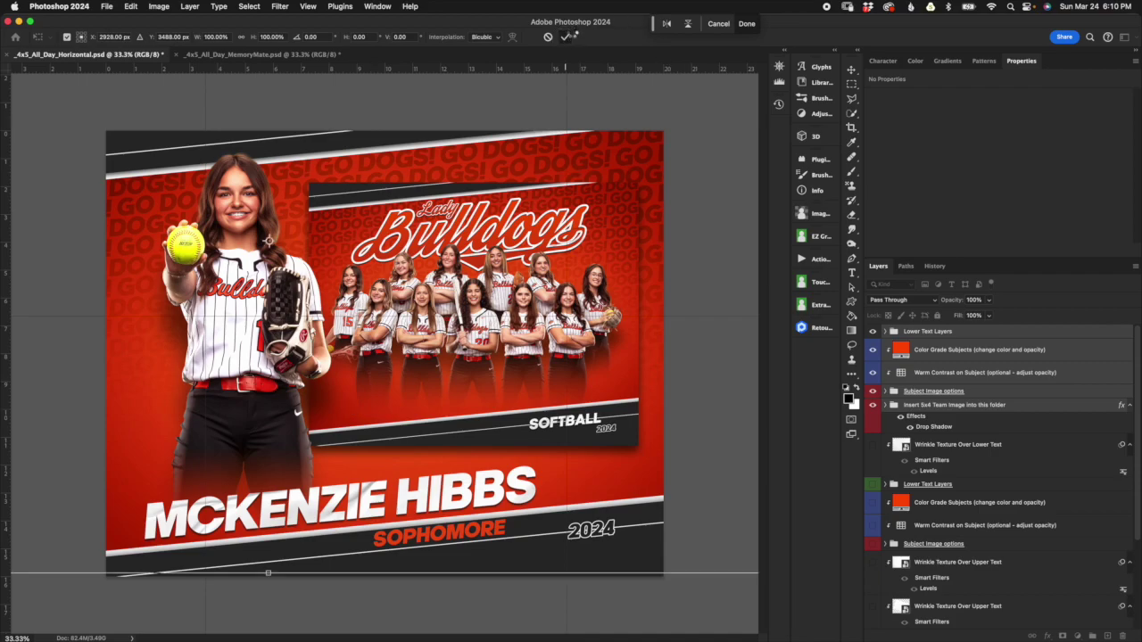
click(568, 36)
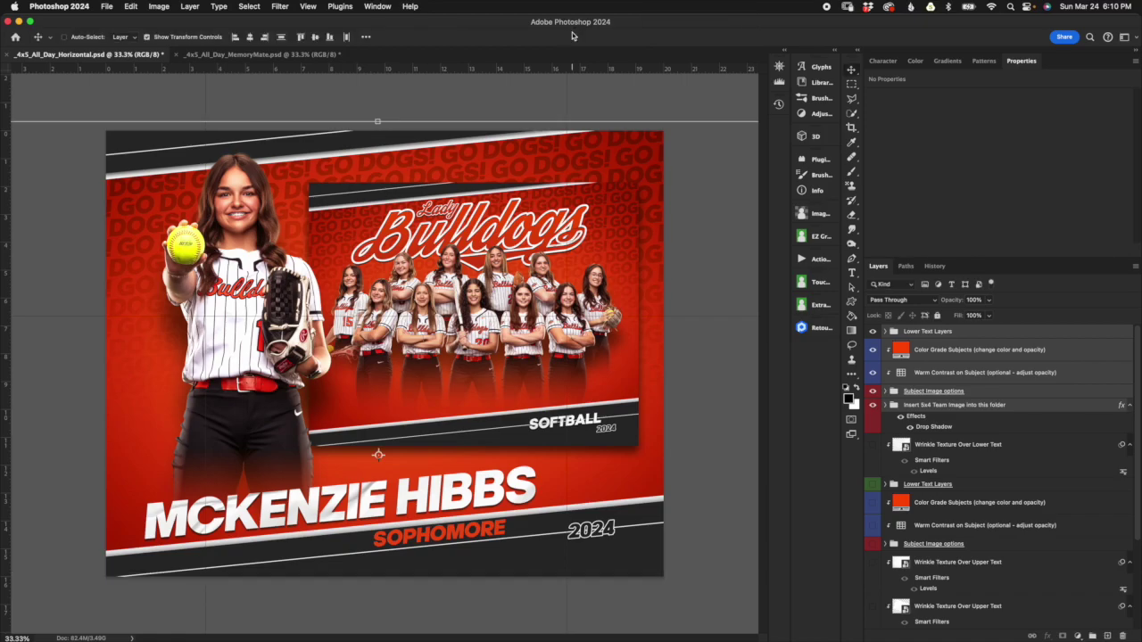